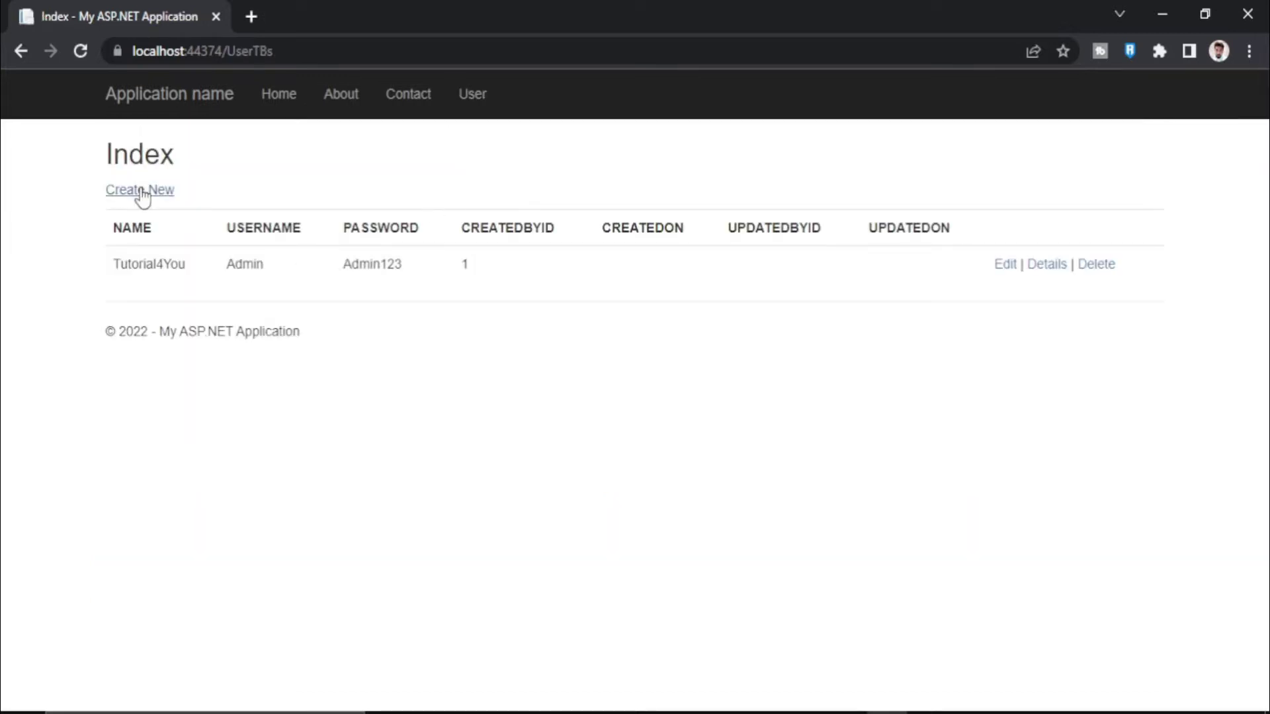
Create a duplicate Tutorial4You user record from autofilled entries with CREATEDBYID 1
left_click(141, 192)
left_click(397, 255)
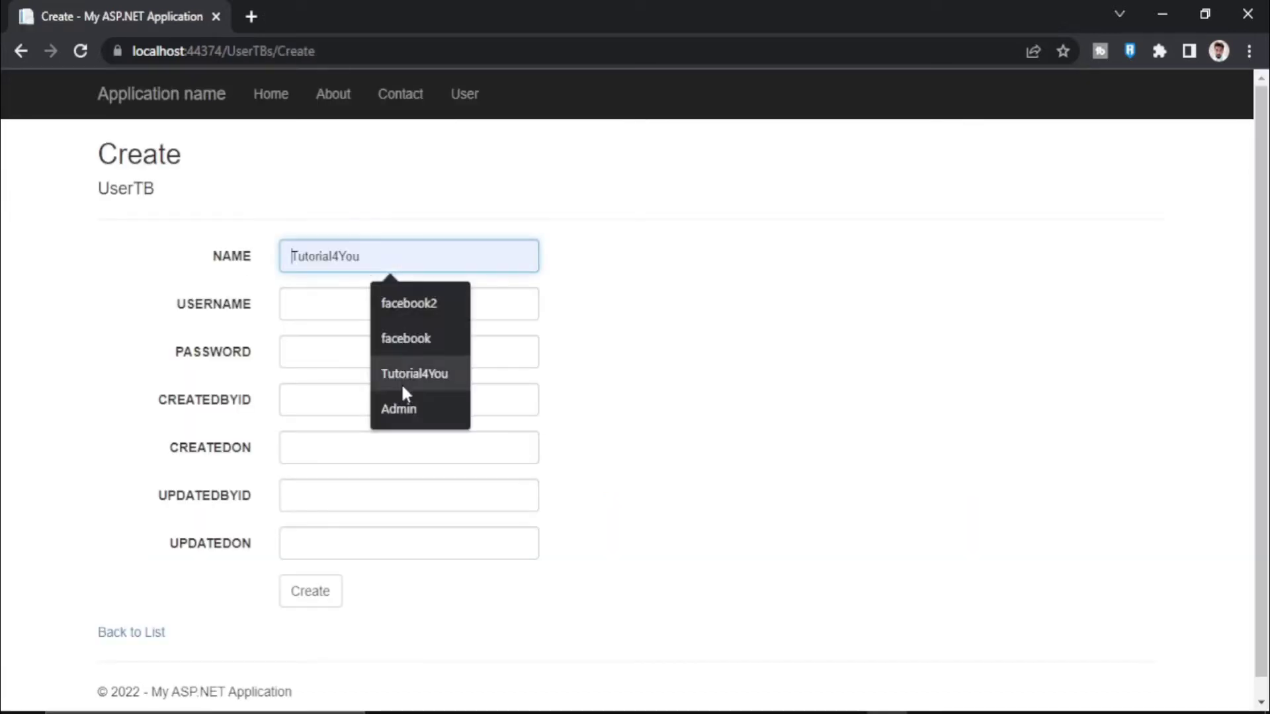
left_click(401, 376)
left_click(390, 304)
left_click(399, 351)
left_click(388, 356)
left_click(410, 400)
left_click(406, 411)
type("1")
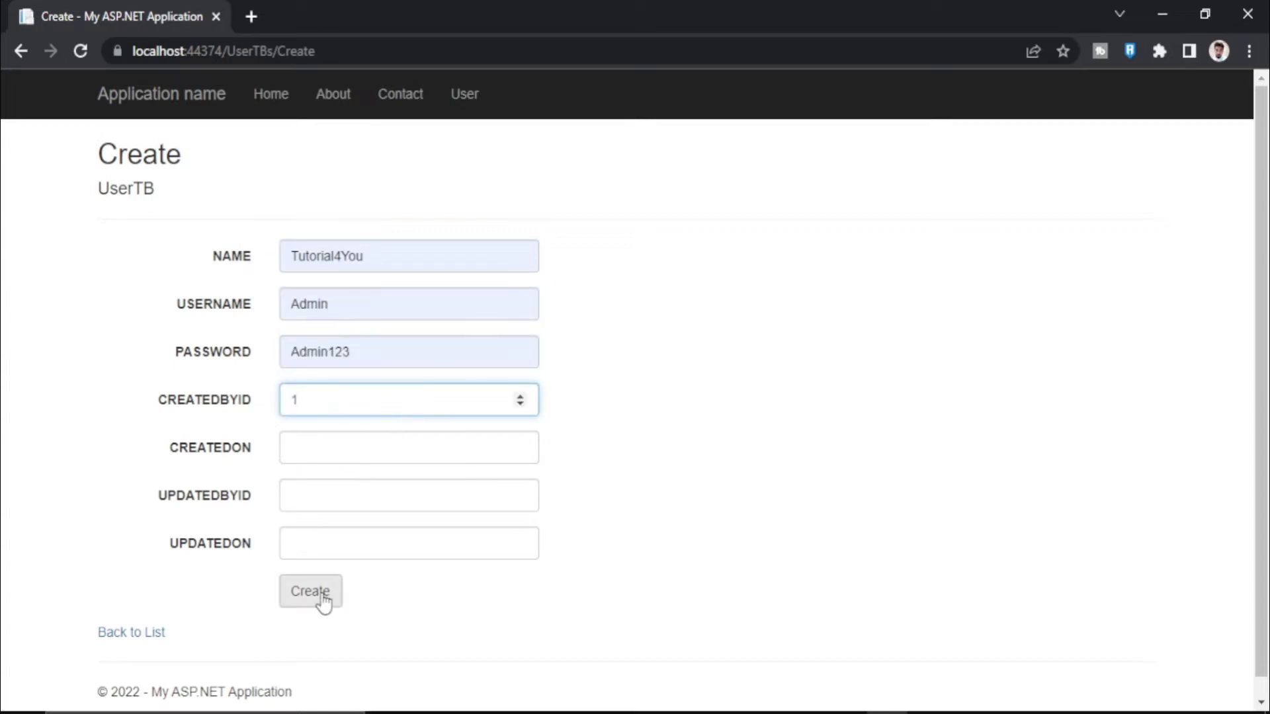
left_click(320, 595)
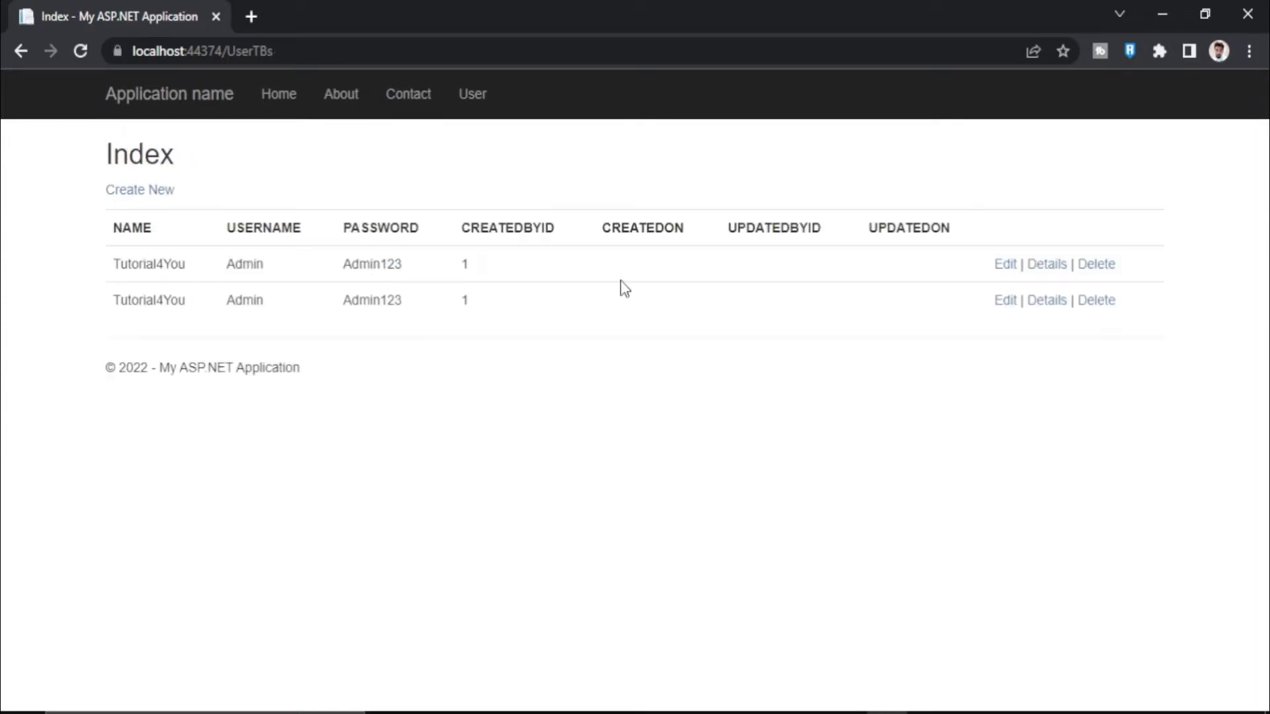
Delete the duplicate second user row and bring up the UserTB table's actions
left_click(1112, 303)
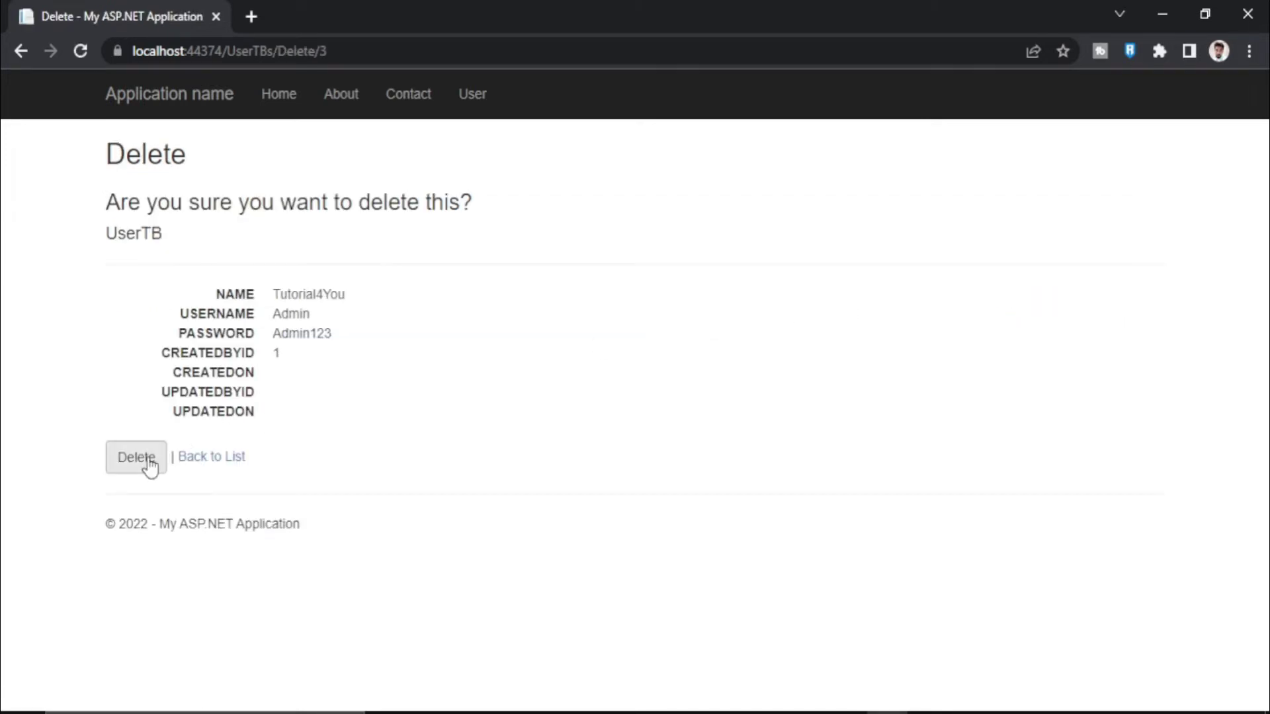
left_click(150, 466)
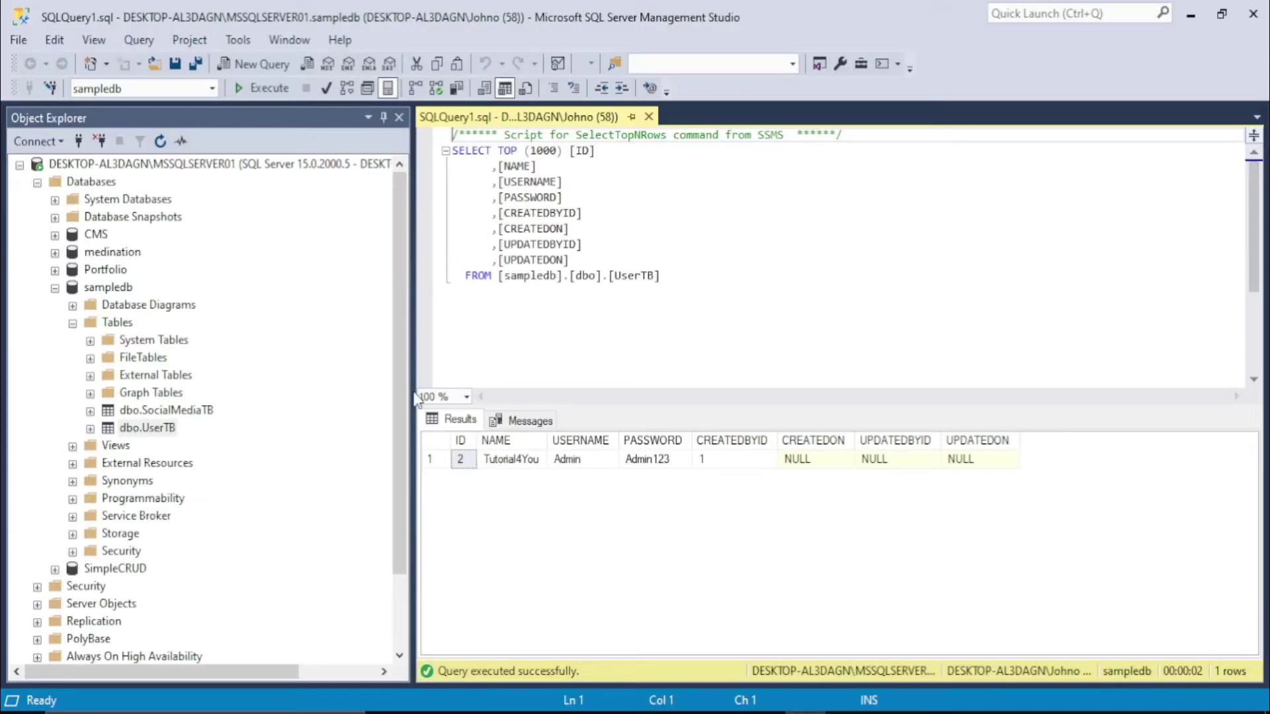
right_click(109, 431)
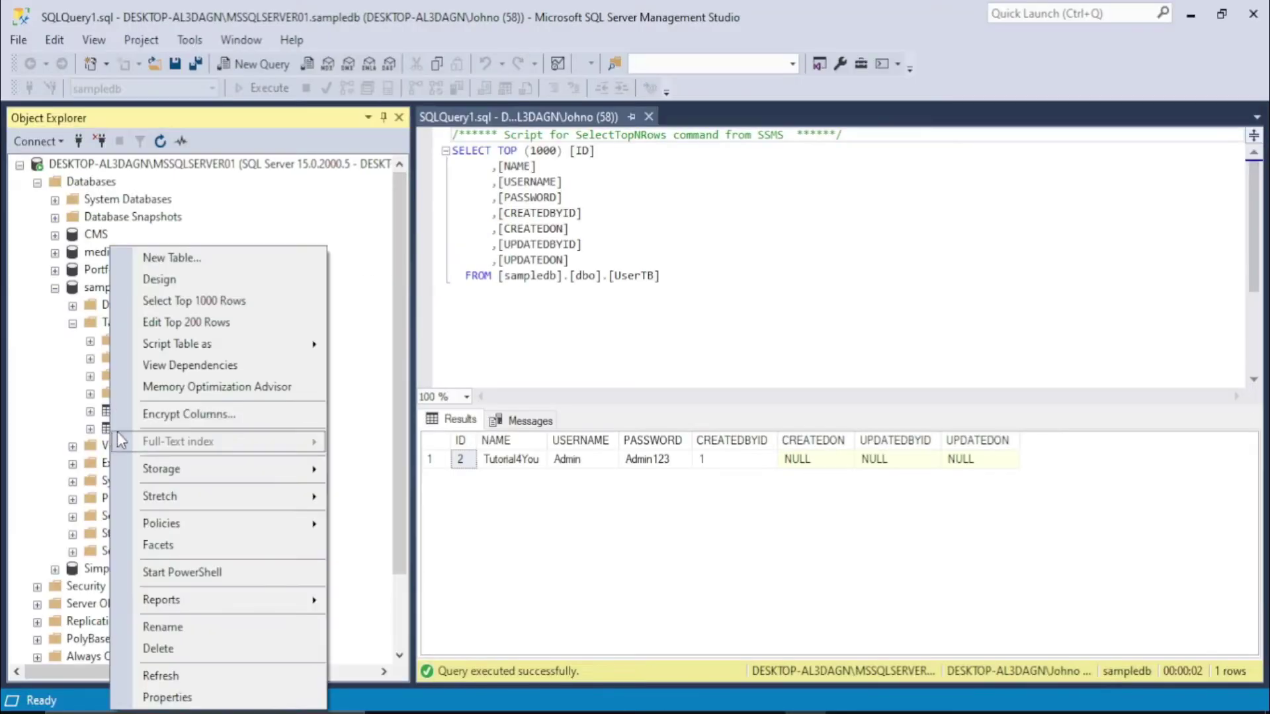
Select the top 1000 rows of UserTB to confirm one row remains, then return to Visual Studio
left_click(181, 300)
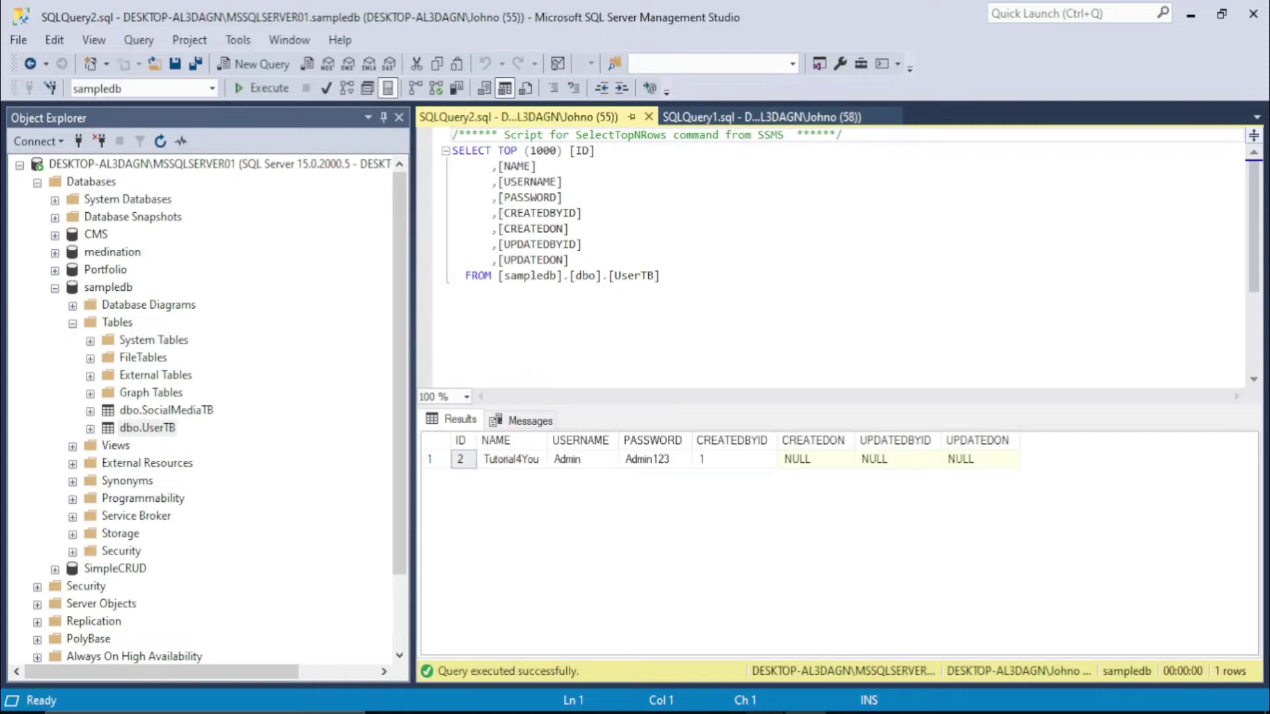
key("alt+Tab")
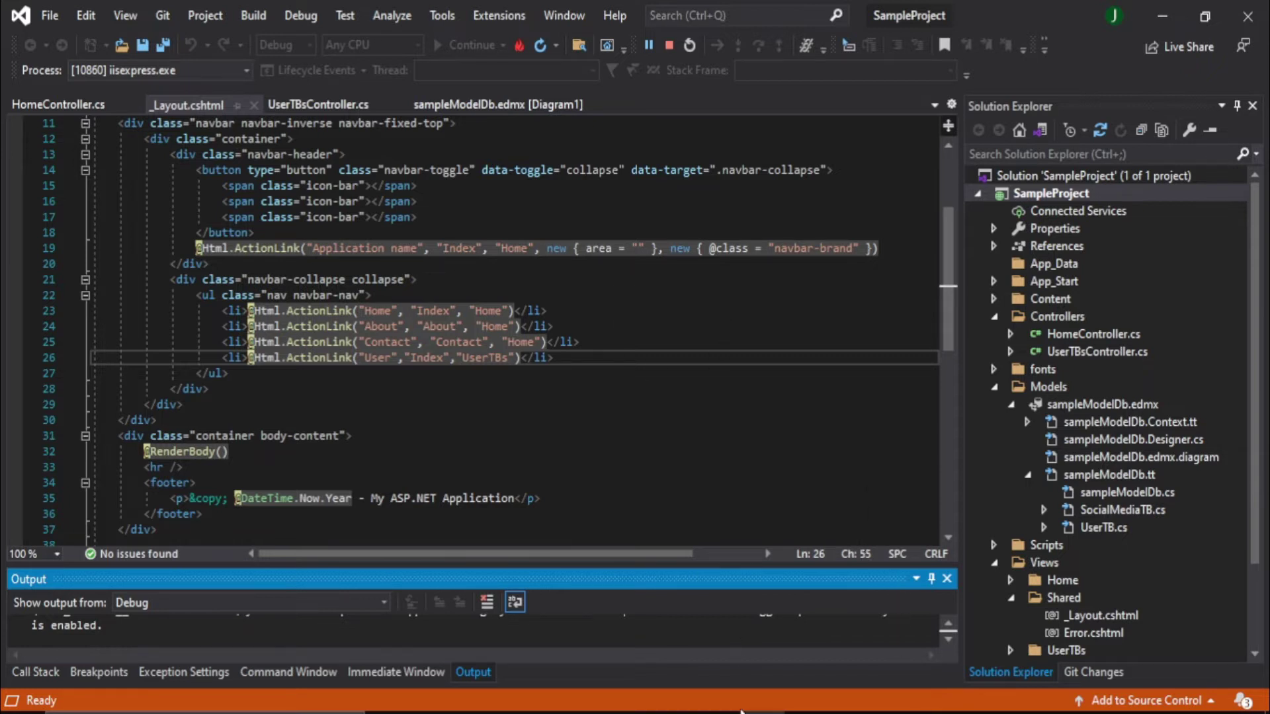
Load somee.com in a new Chrome tab
left_click(726, 712)
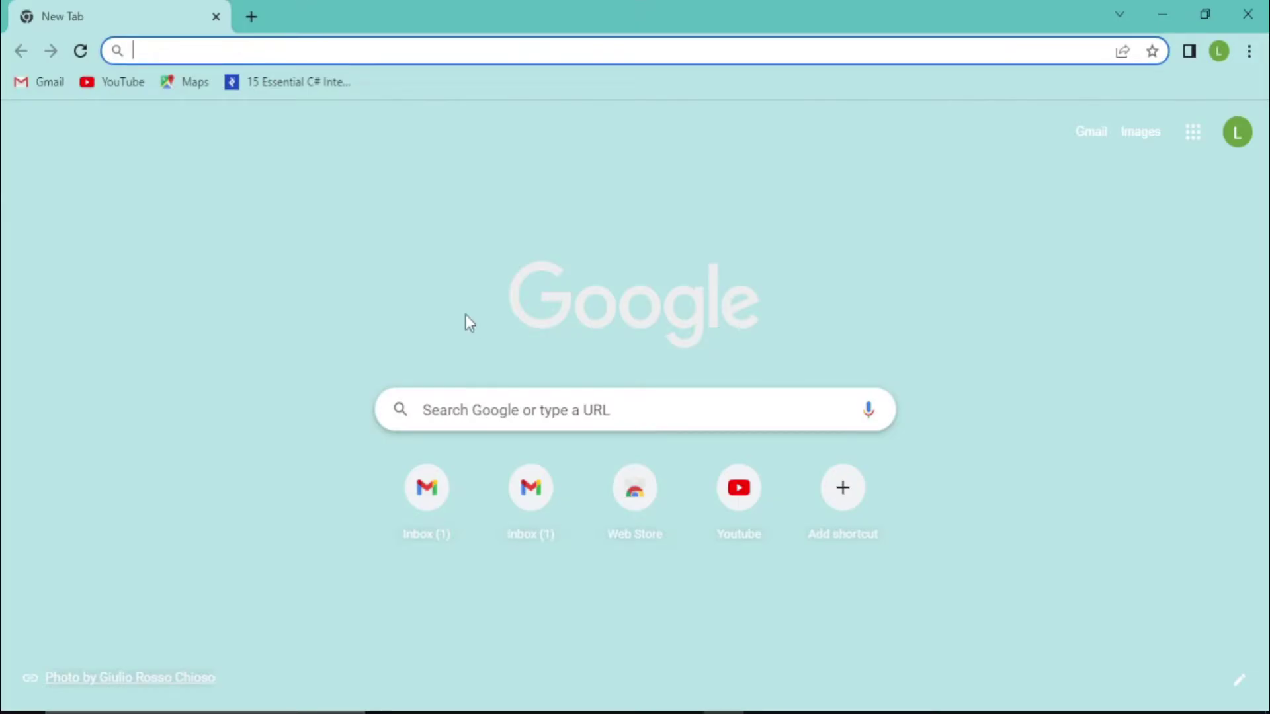
type("som")
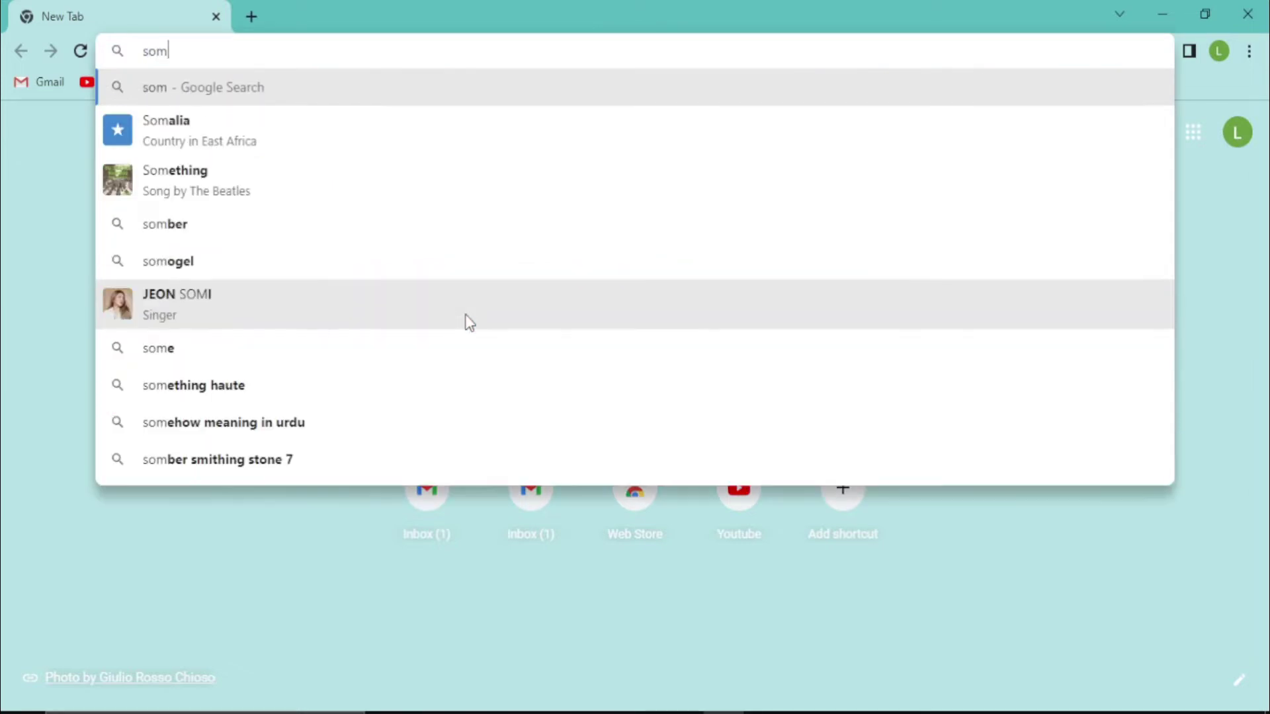
type("ee.")
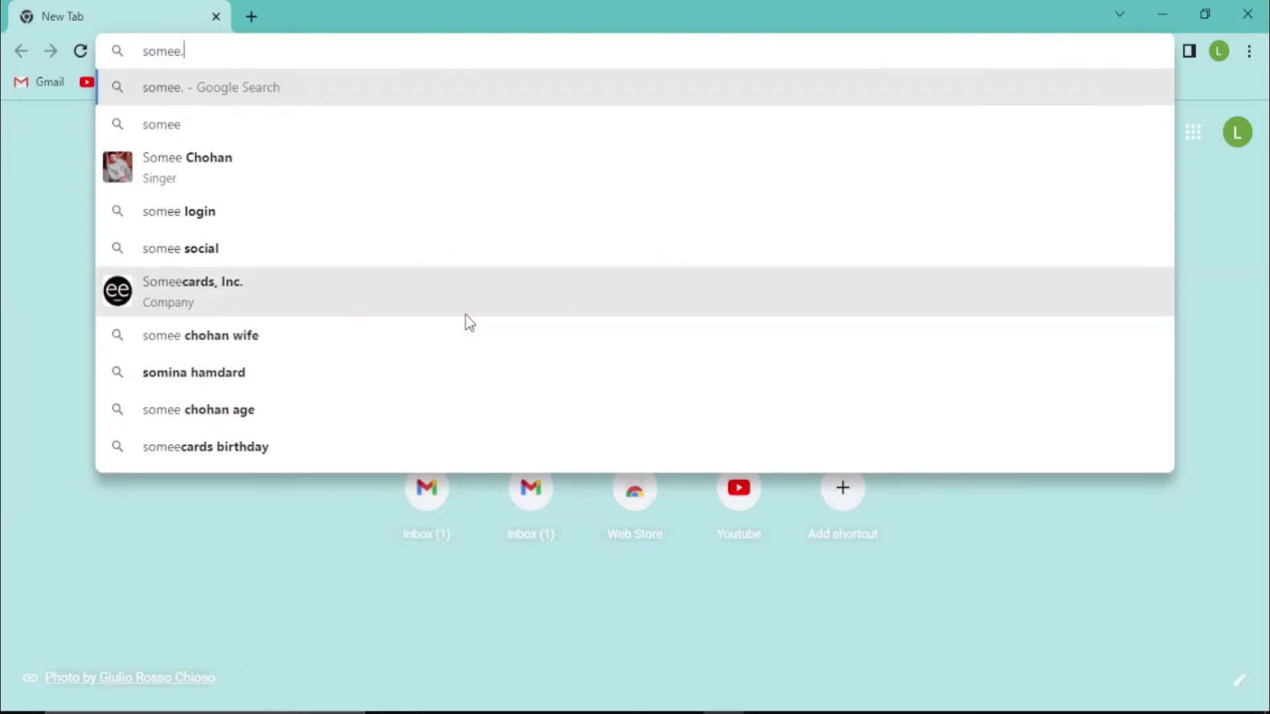
type("com")
key("Return")
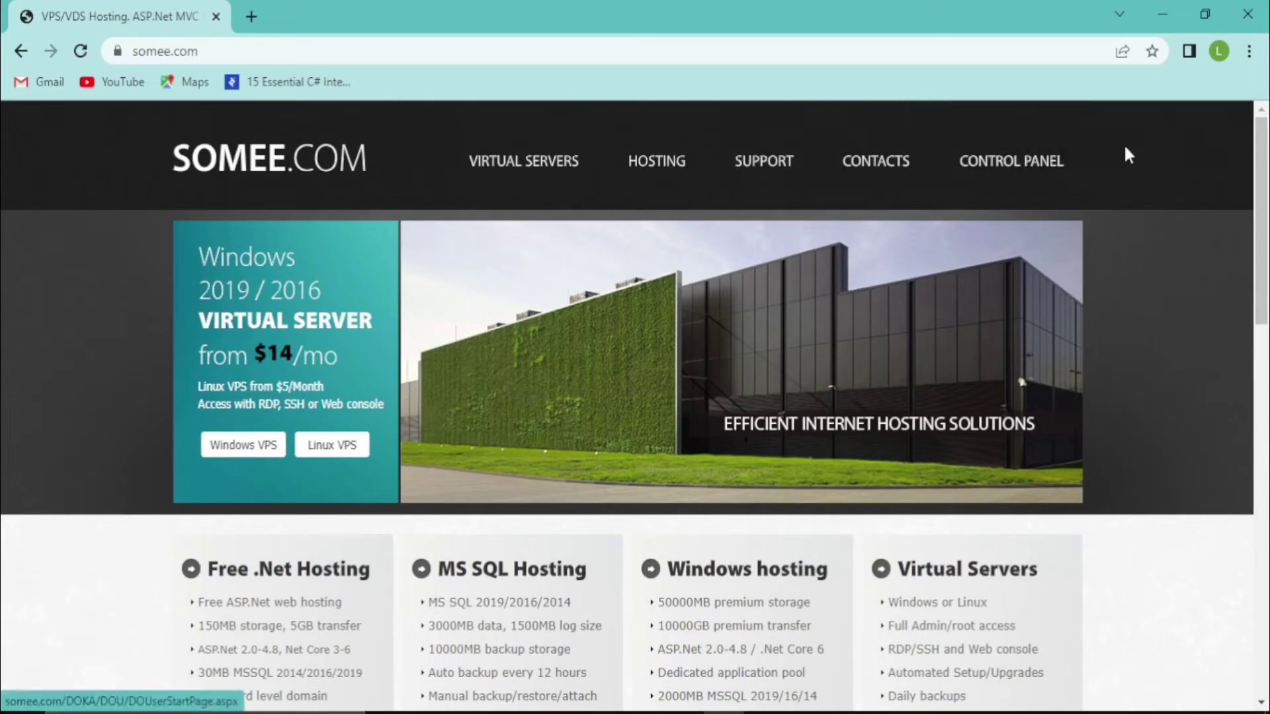
Read the Free .Net Hosting details on somee.com and order the free package
scroll(1264, 177, "down", 1)
scroll(1264, 177, "up", 1)
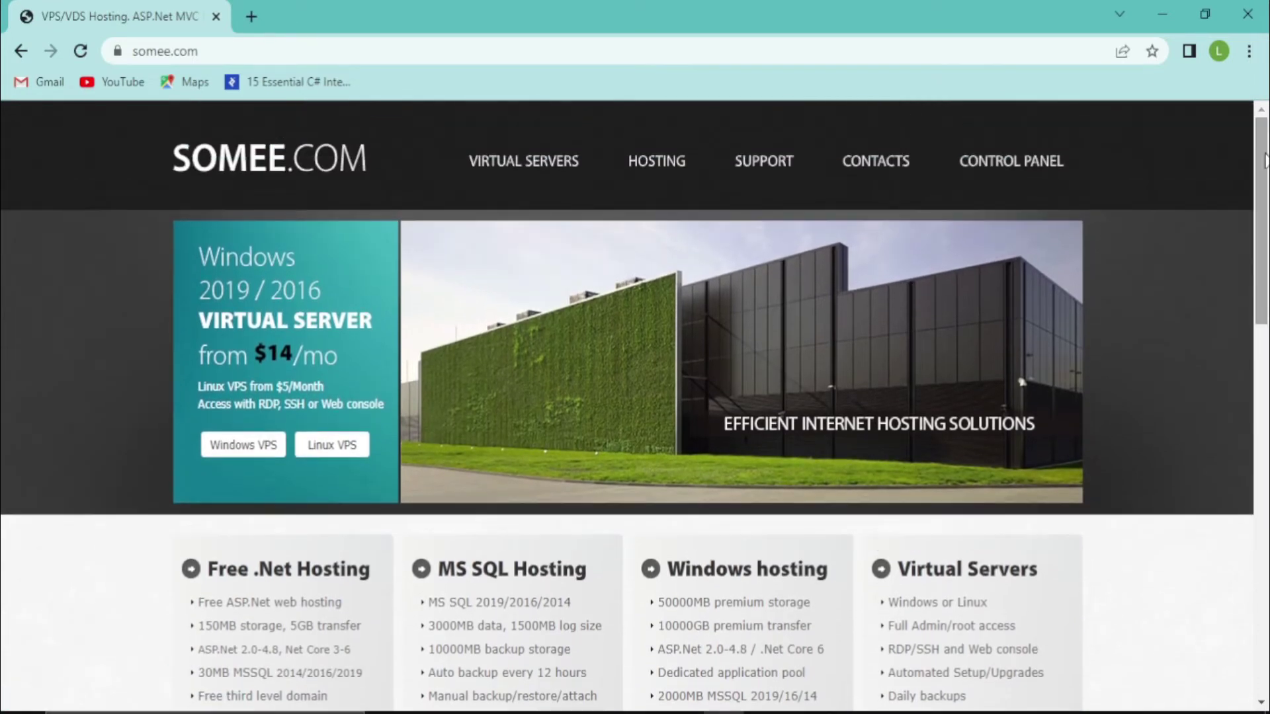
left_click_drag(1264, 173, 1267, 289)
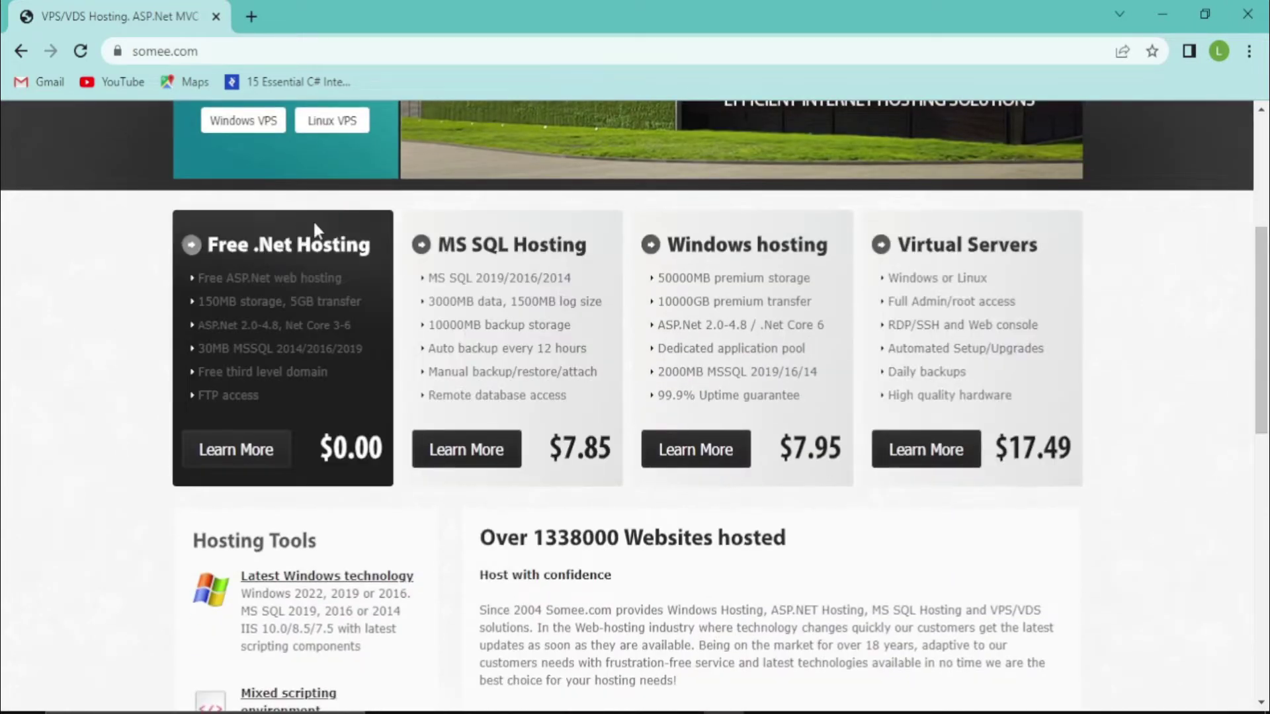
left_click(245, 463)
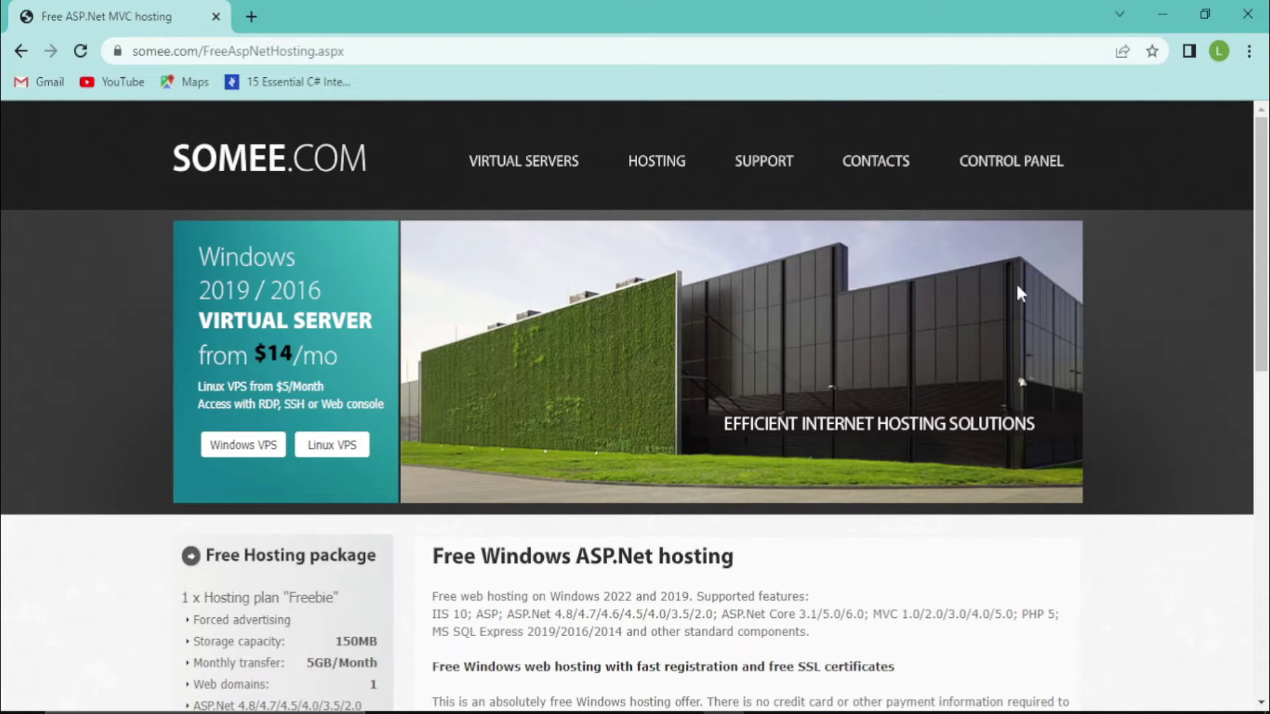
left_click_drag(1267, 183, 1267, 357)
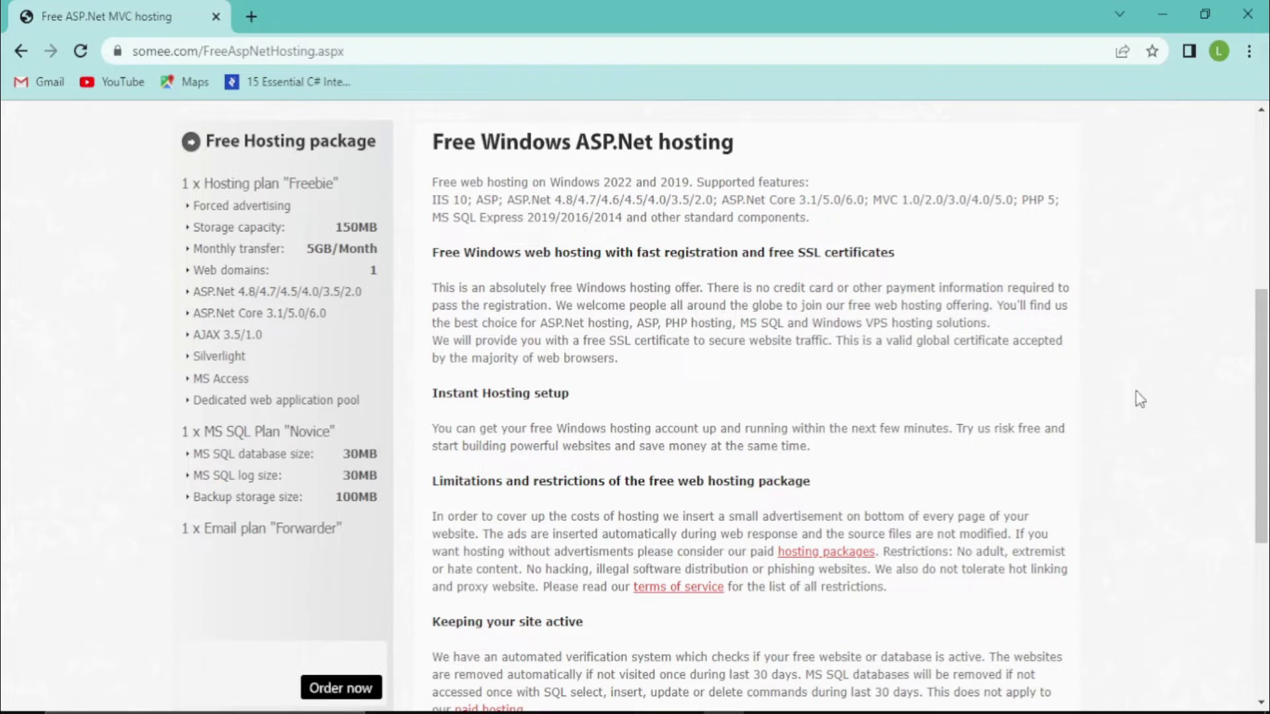
left_click_drag(1266, 380, 1267, 457)
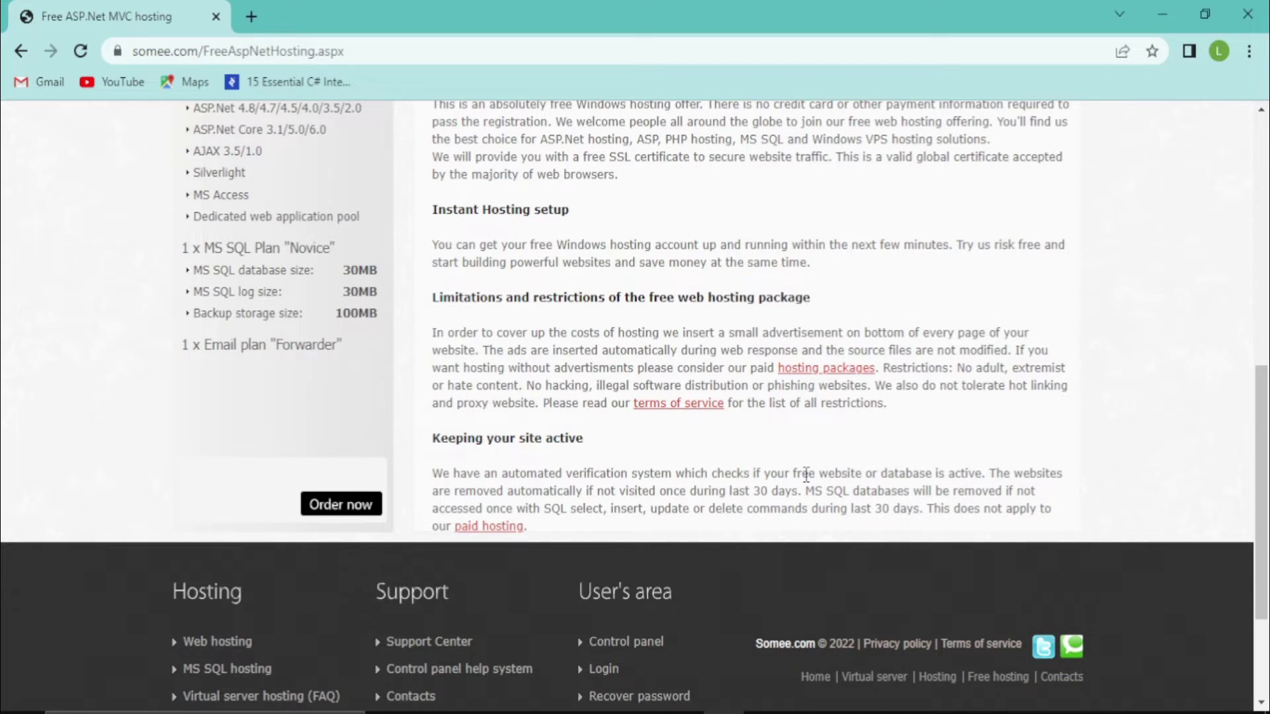
mouse_move(1265, 502)
left_mouse_down()
mouse_move(1263, 372)
mouse_move(1247, 491)
left_mouse_up()
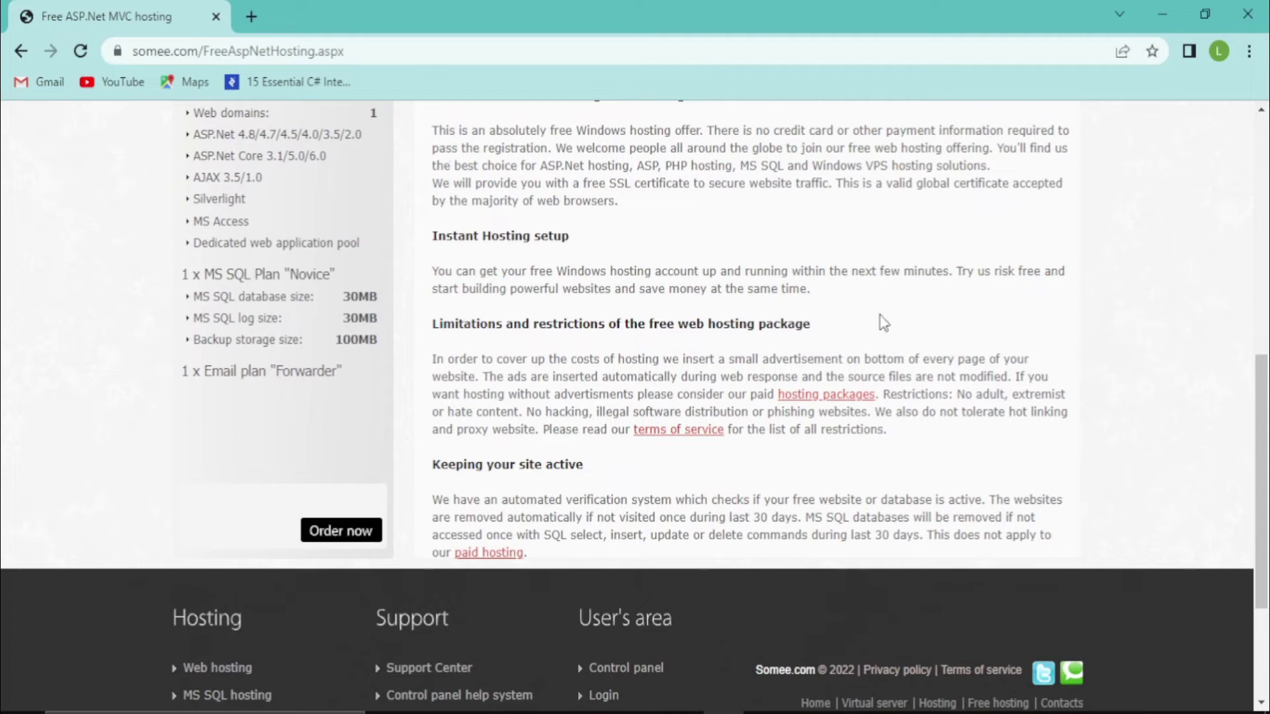
mouse_move(1259, 452)
left_mouse_down()
mouse_move(1259, 527)
mouse_move(1255, 400)
mouse_move(1251, 447)
left_mouse_up()
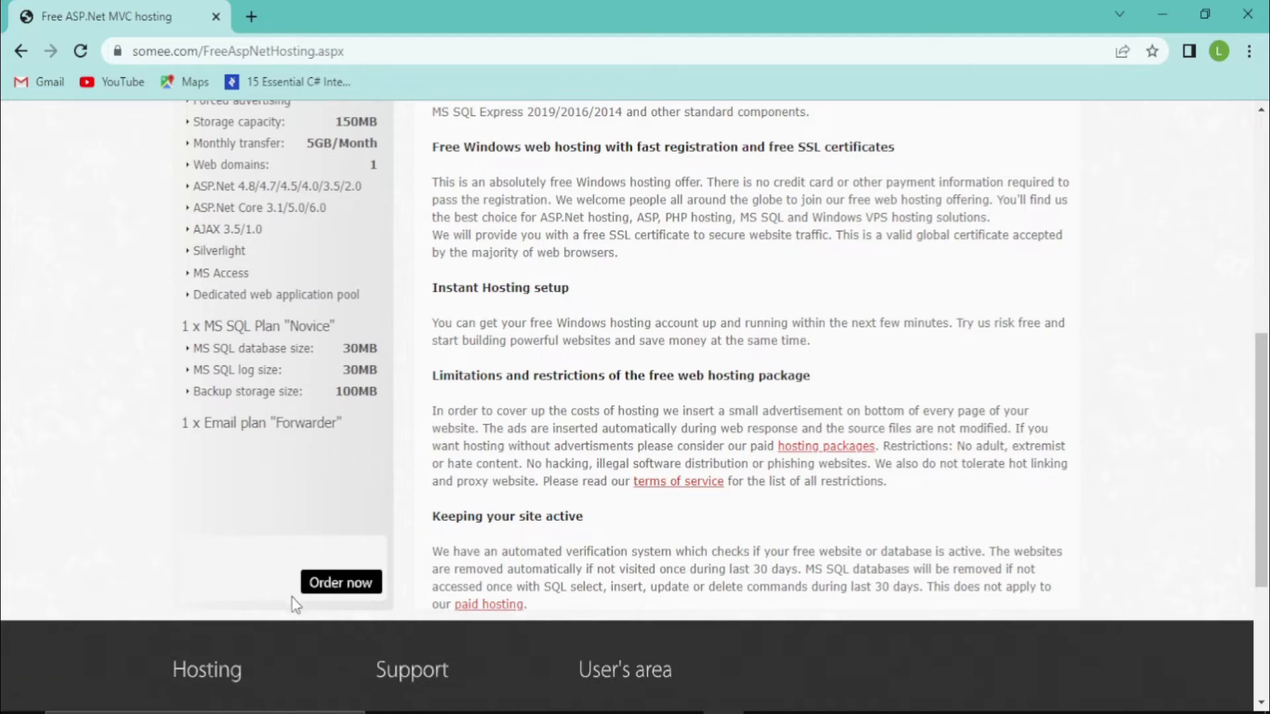
left_click(342, 592)
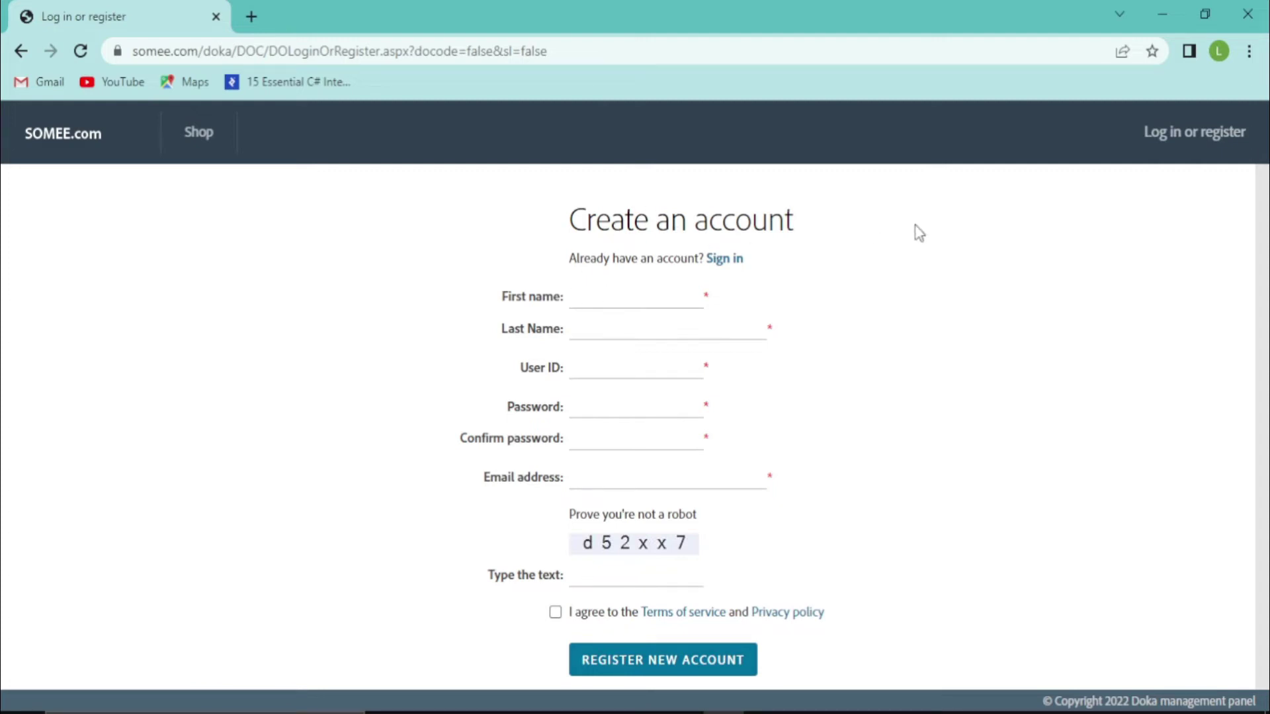
Fill in the first name, last name, and a user ID made from the first name plus 123
left_click(725, 268)
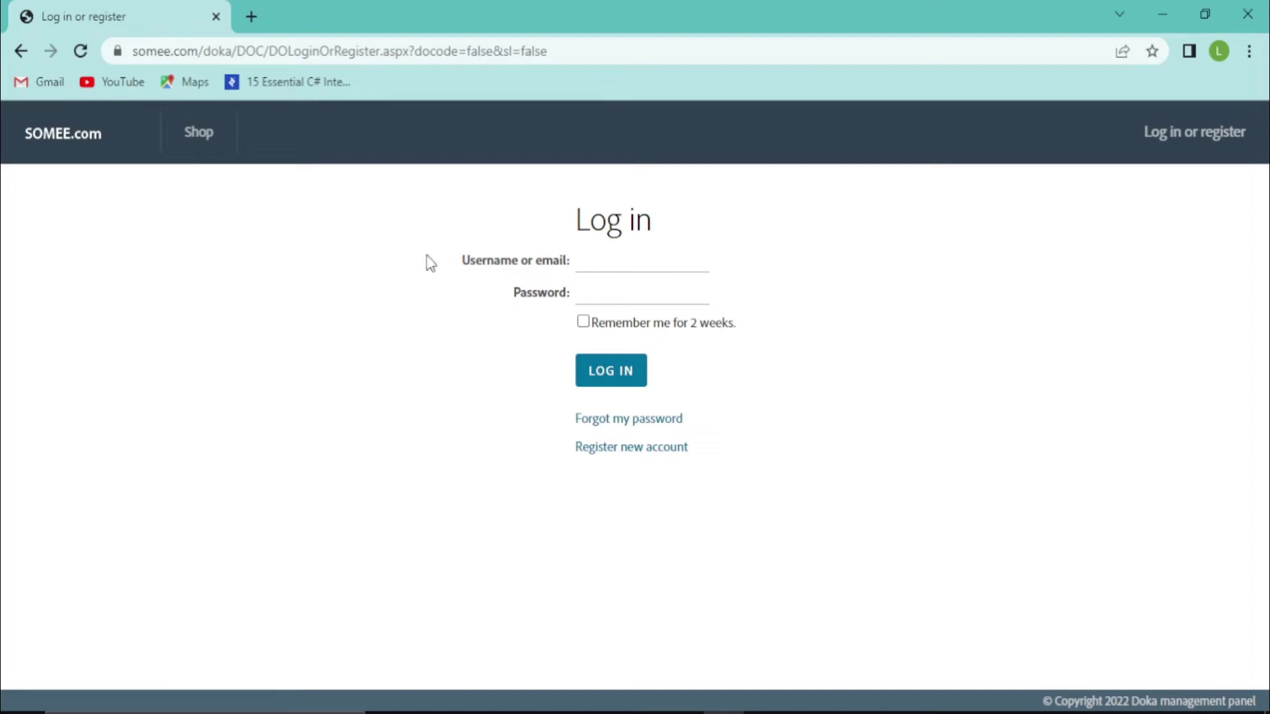
left_click(20, 51)
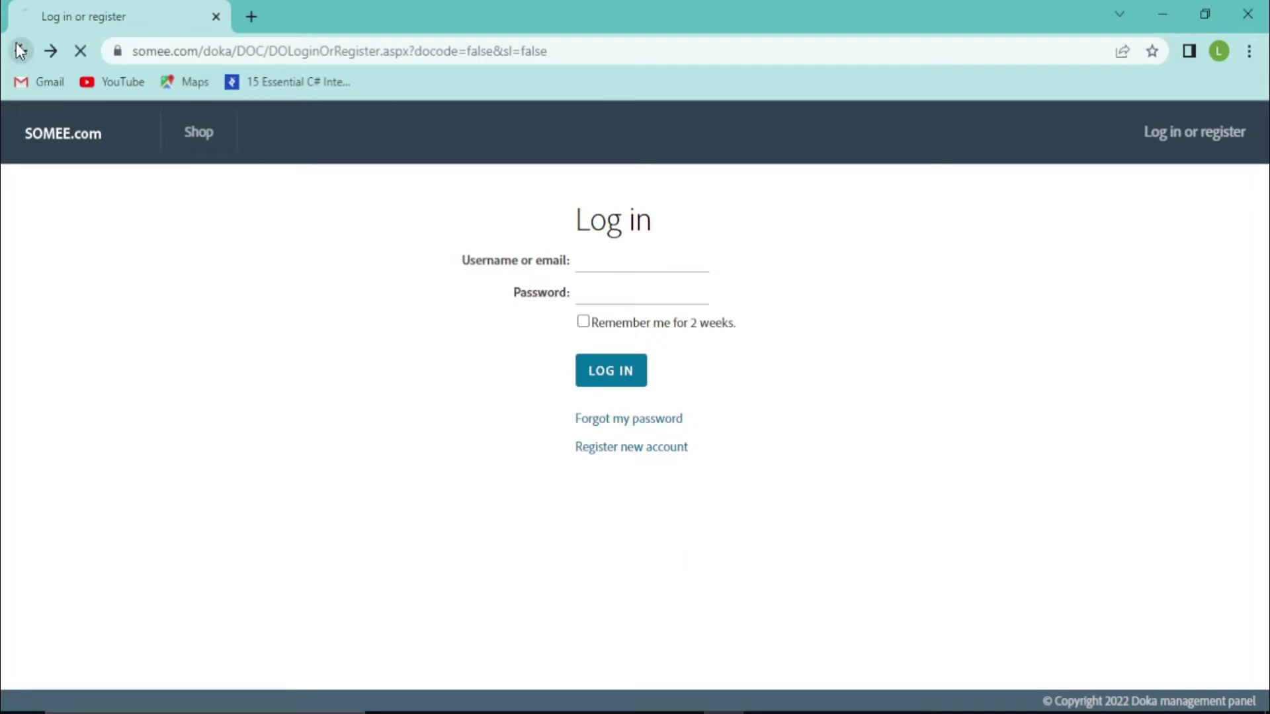
left_click(601, 298)
type("Tutorial")
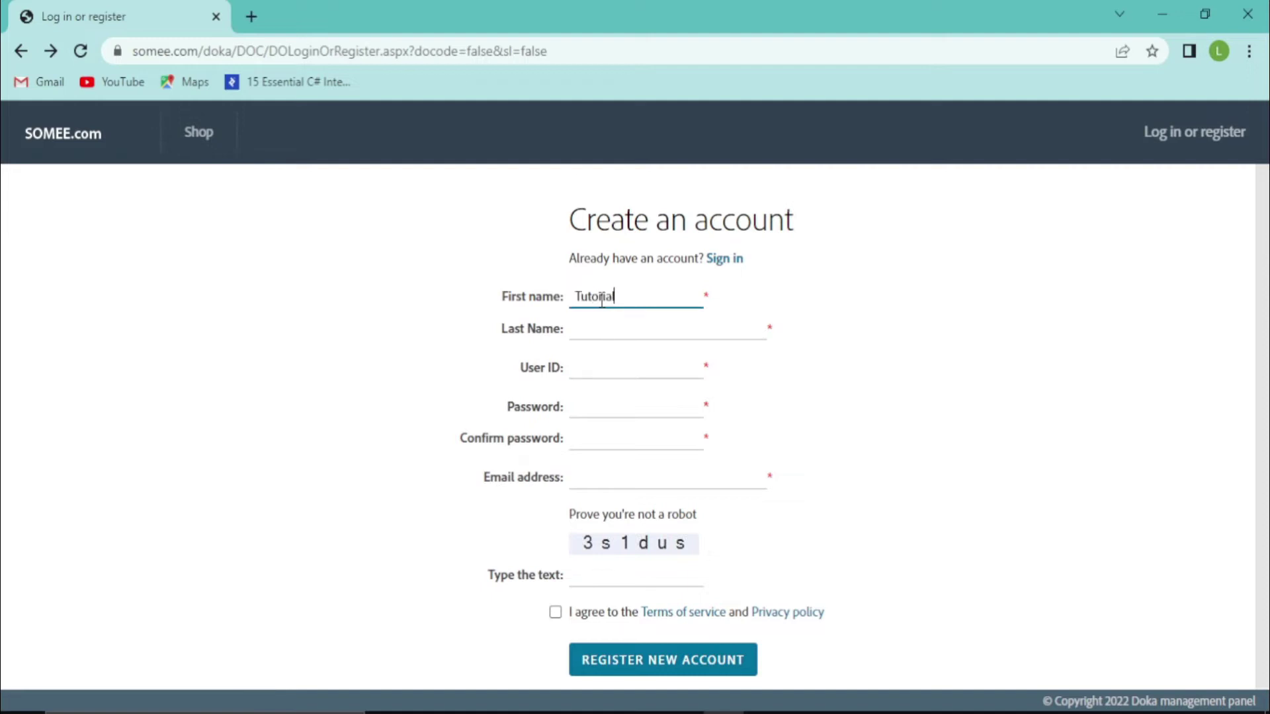
type("4You")
left_click(611, 338)
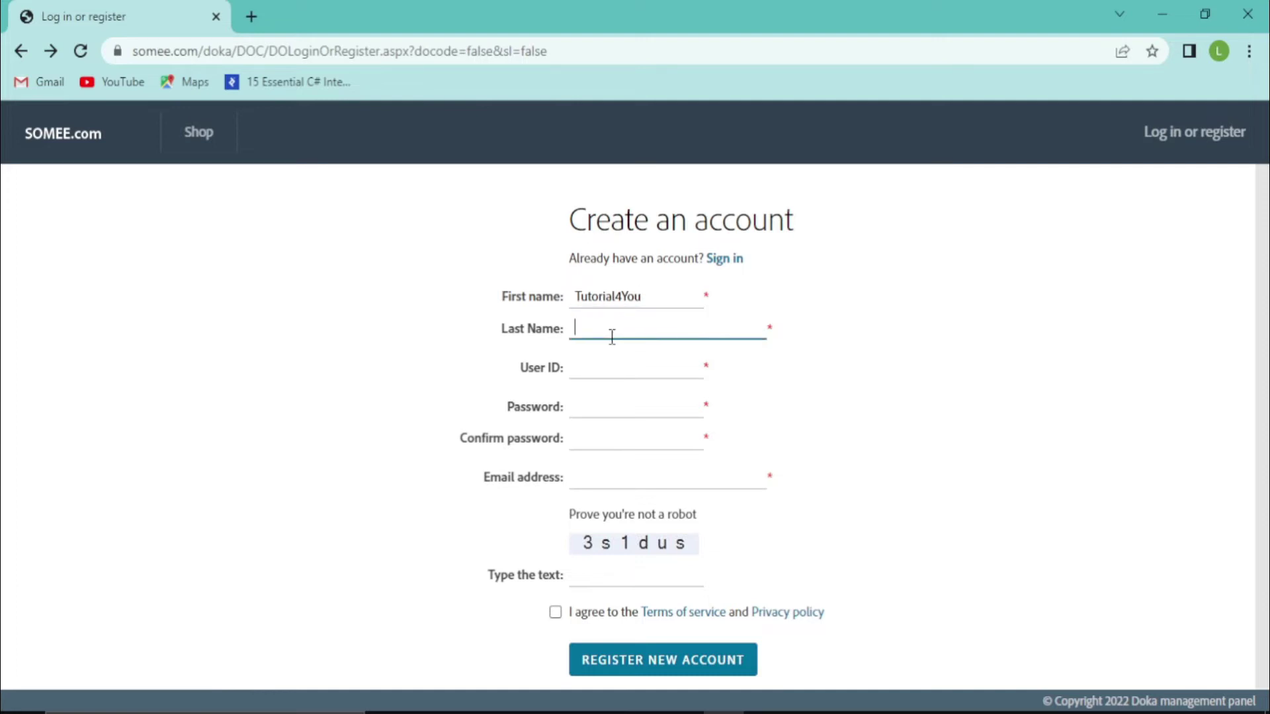
type("Channel")
left_click(612, 368)
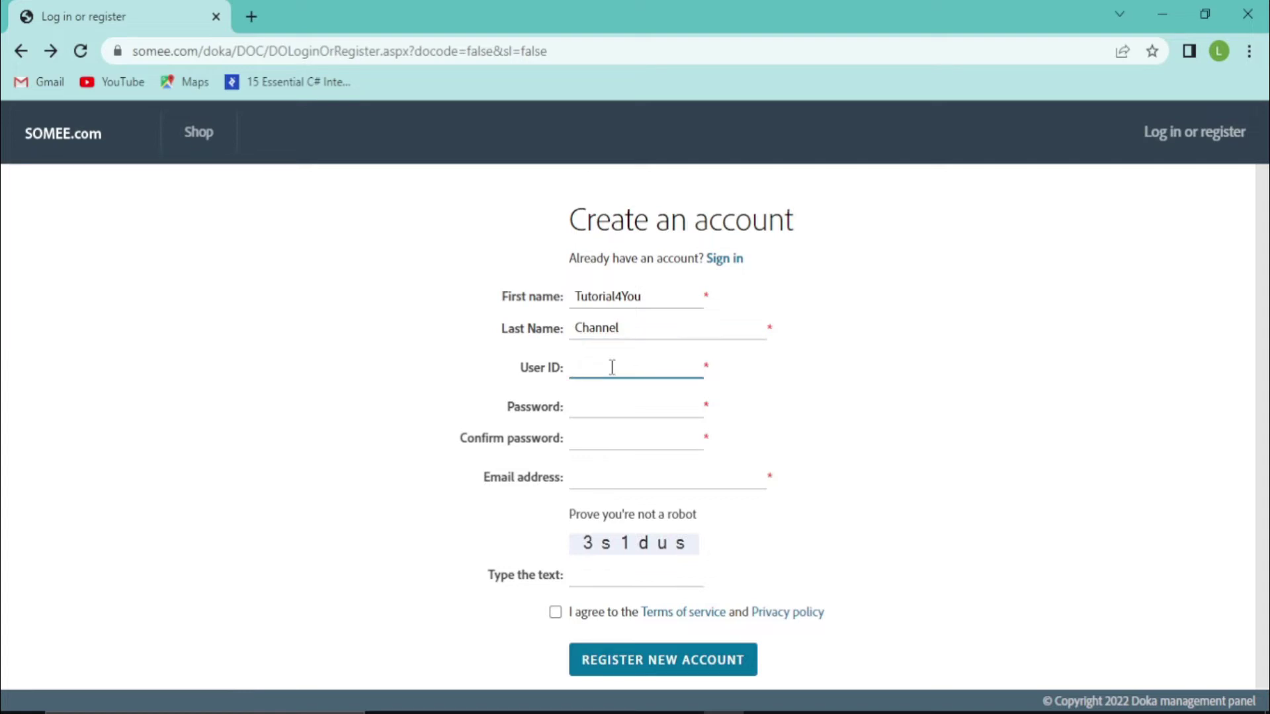
double_click(613, 298)
key("ctrl+c")
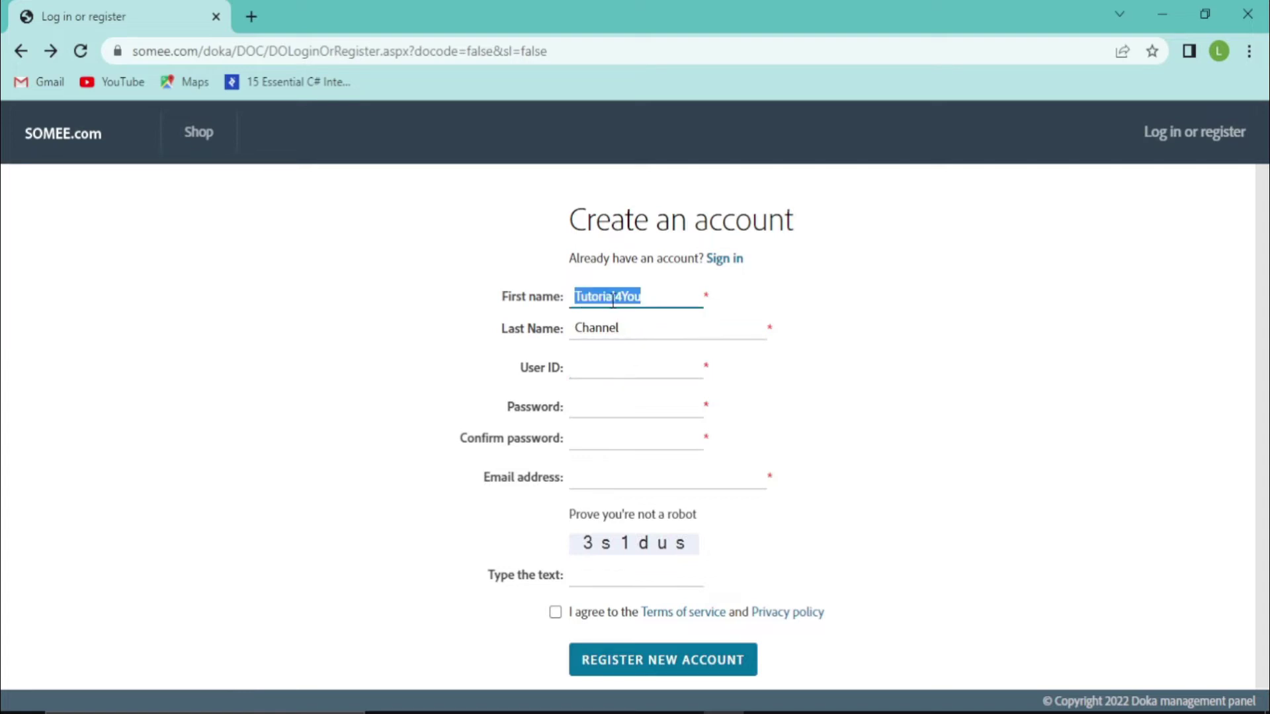
left_click(612, 358)
key("ctrl+v")
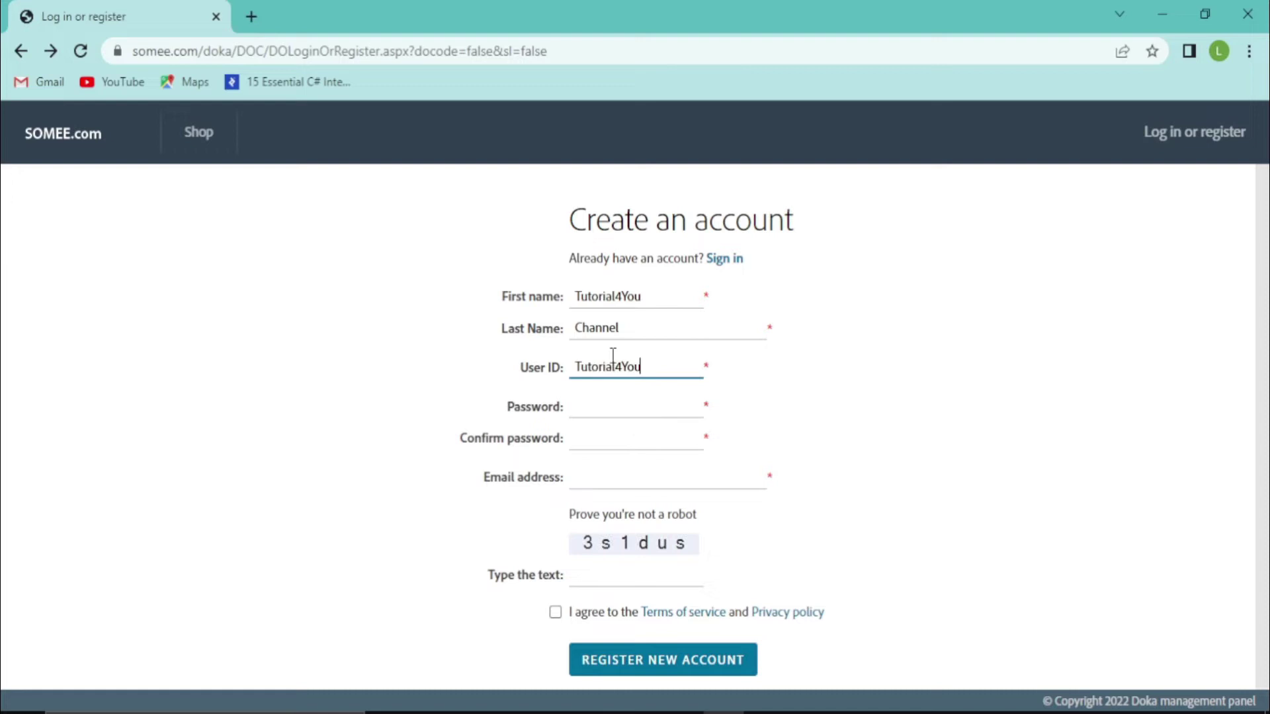
type("123")
Enter the account password and a matching password confirmation
left_click(611, 407)
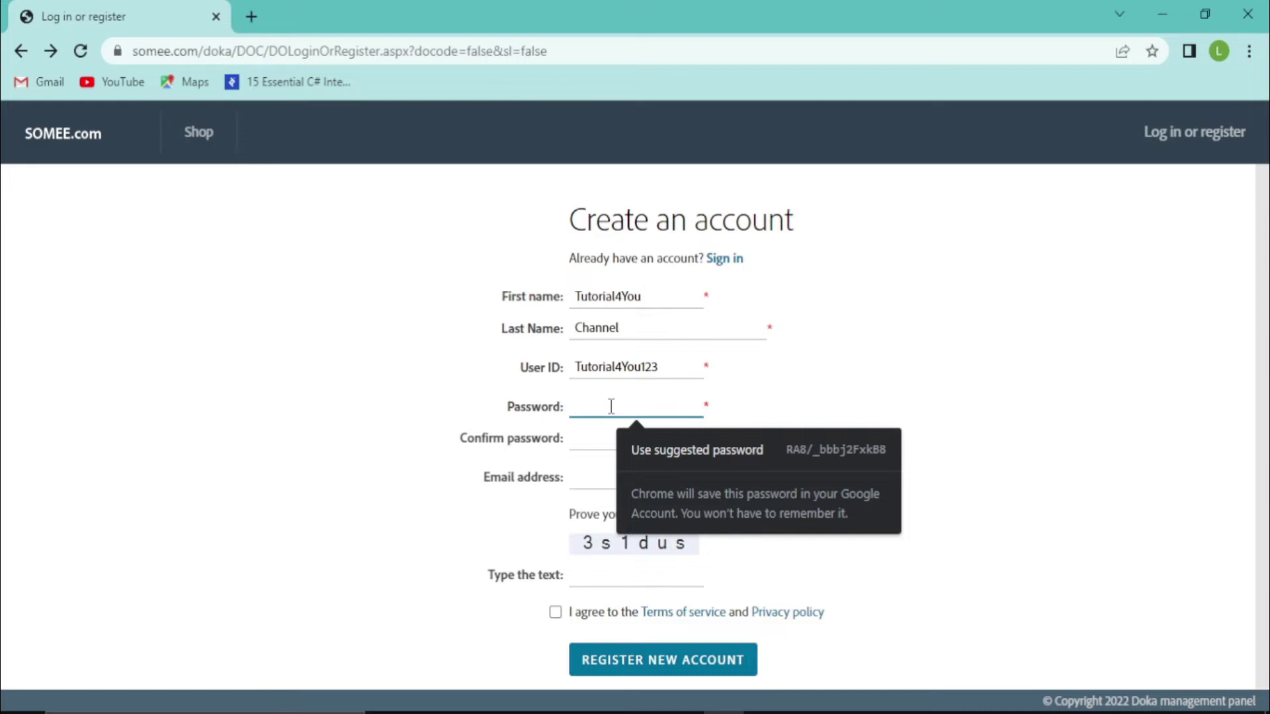
type("********")
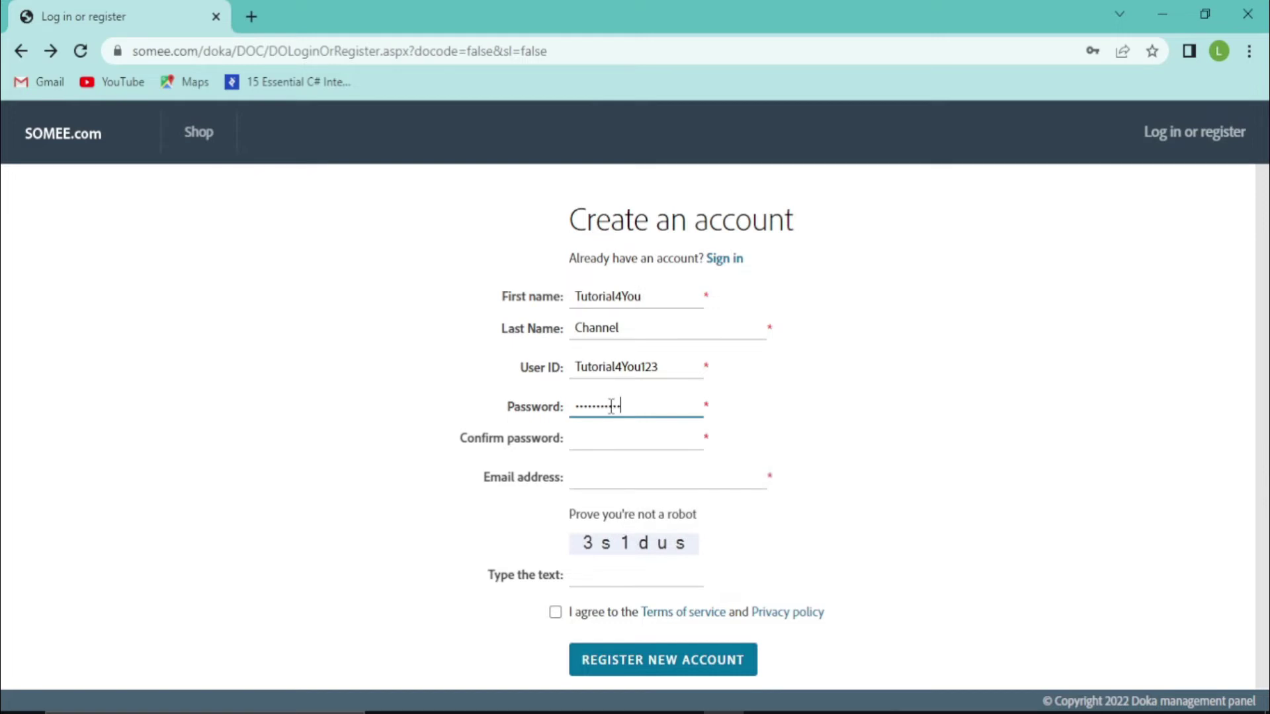
type("***")
left_click(620, 442)
type("********")
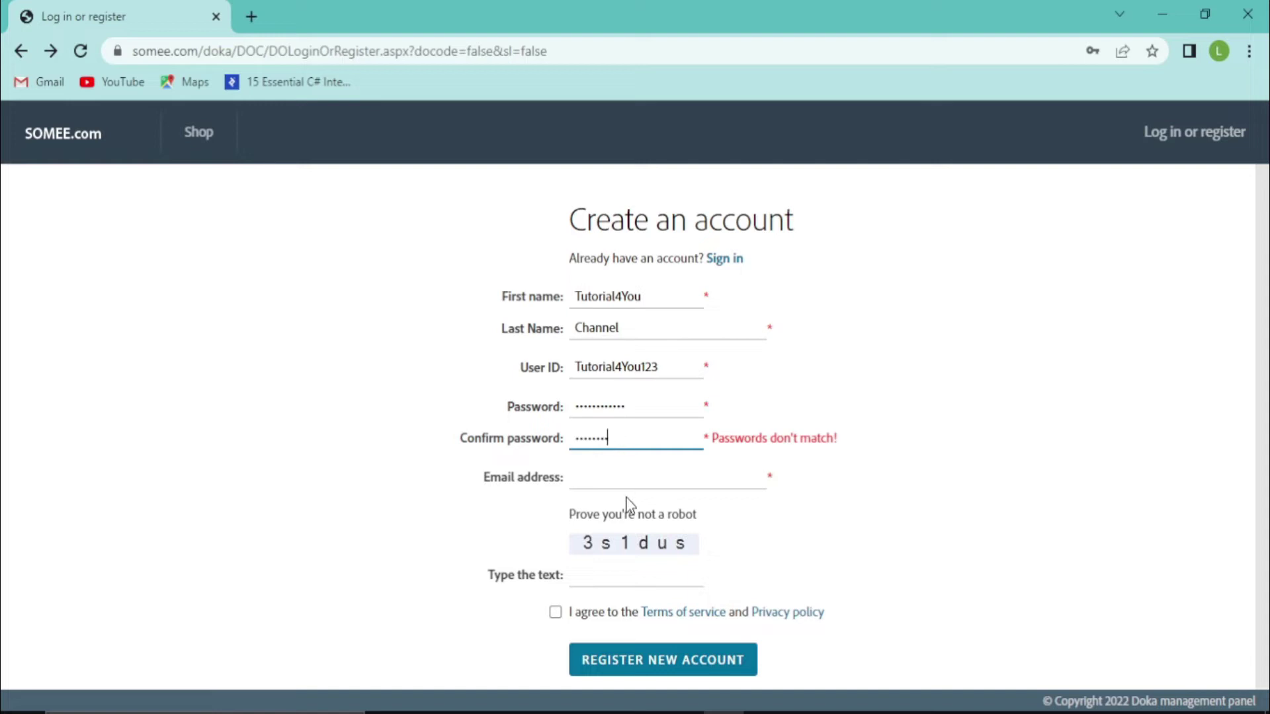
left_click(630, 477)
left_click_drag(633, 440, 490, 454)
left_click_drag(638, 415, 462, 425)
key("BackSpace")
type("*******")
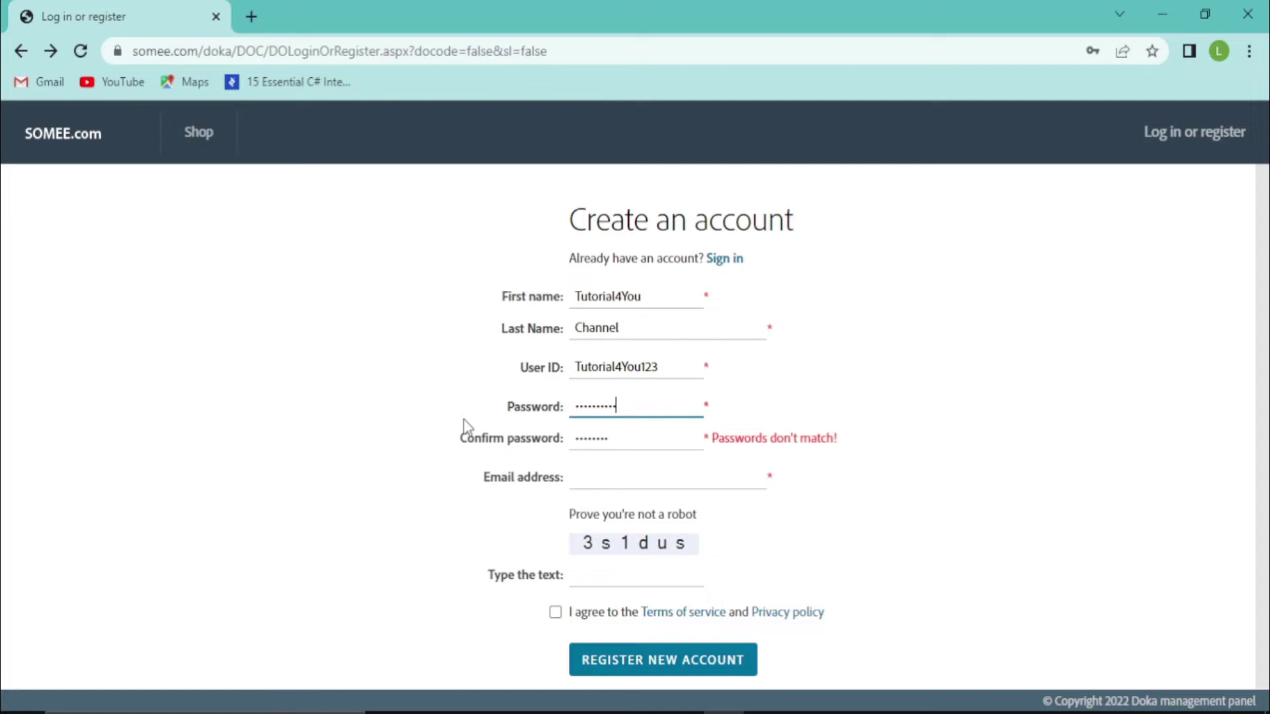
left_click(642, 444)
left_click_drag(641, 445, 454, 461)
type("*")
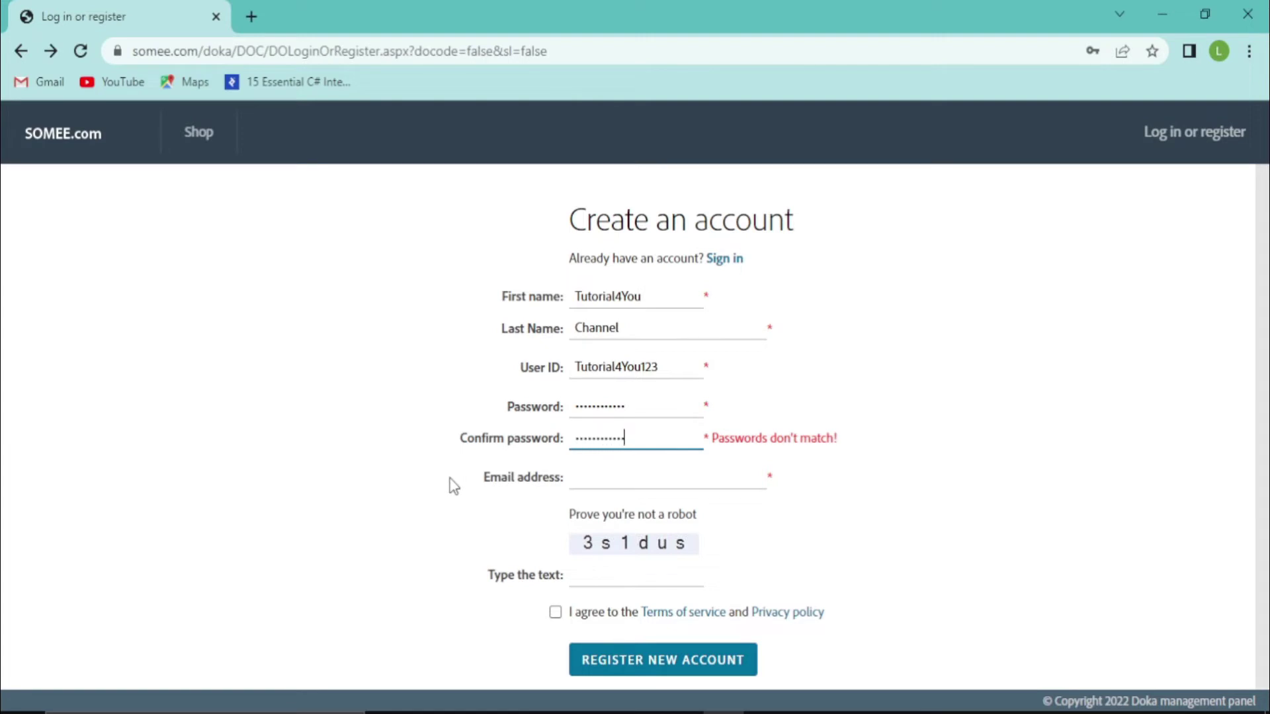
Select the e-mail field and open a new browser tab
left_click(605, 474)
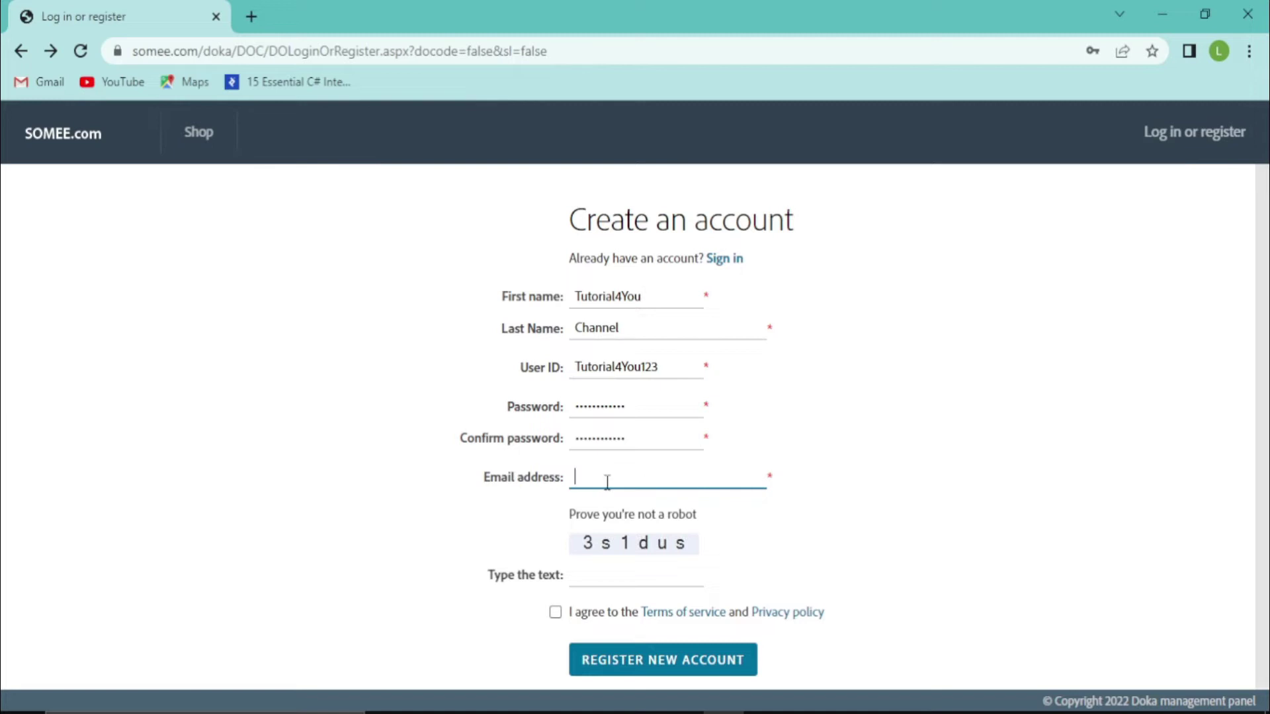
left_click_drag(1267, 215, 1267, 230)
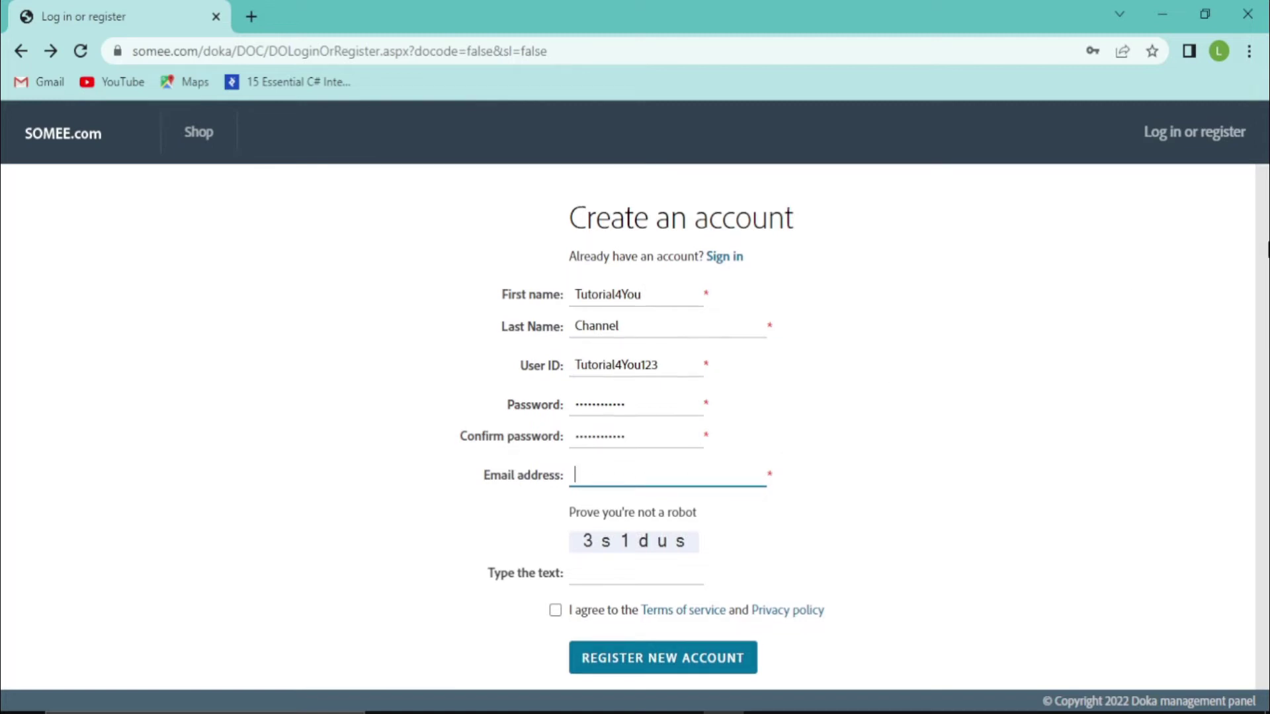
left_click(247, 12)
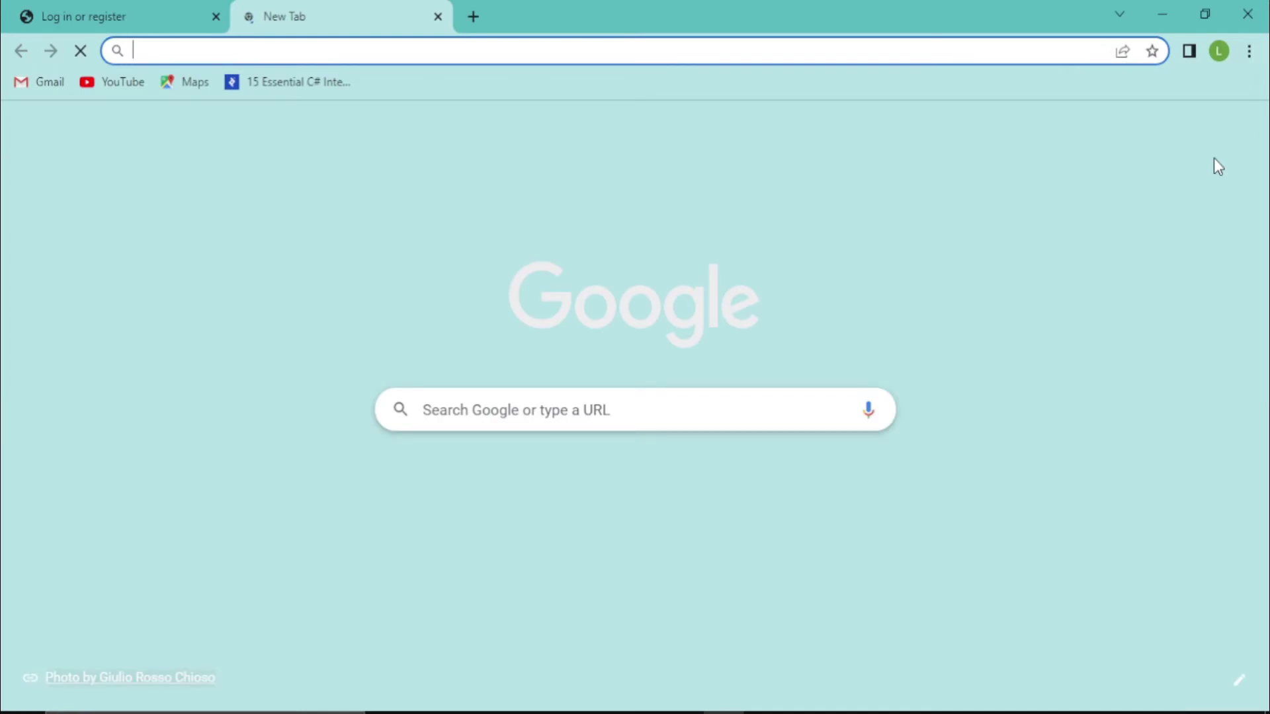
Copy the Google account's e-mail address from the profile menu and return to the registration form
left_click(1233, 134)
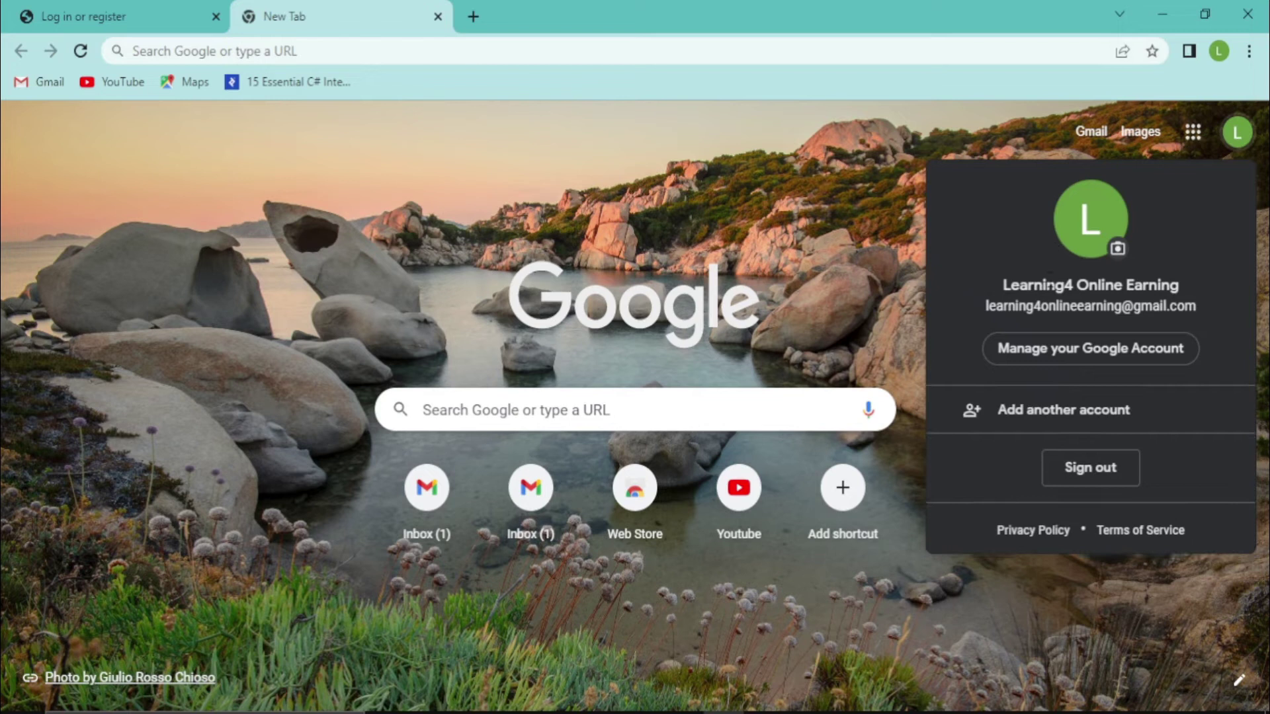
left_click_drag(983, 305, 1187, 303)
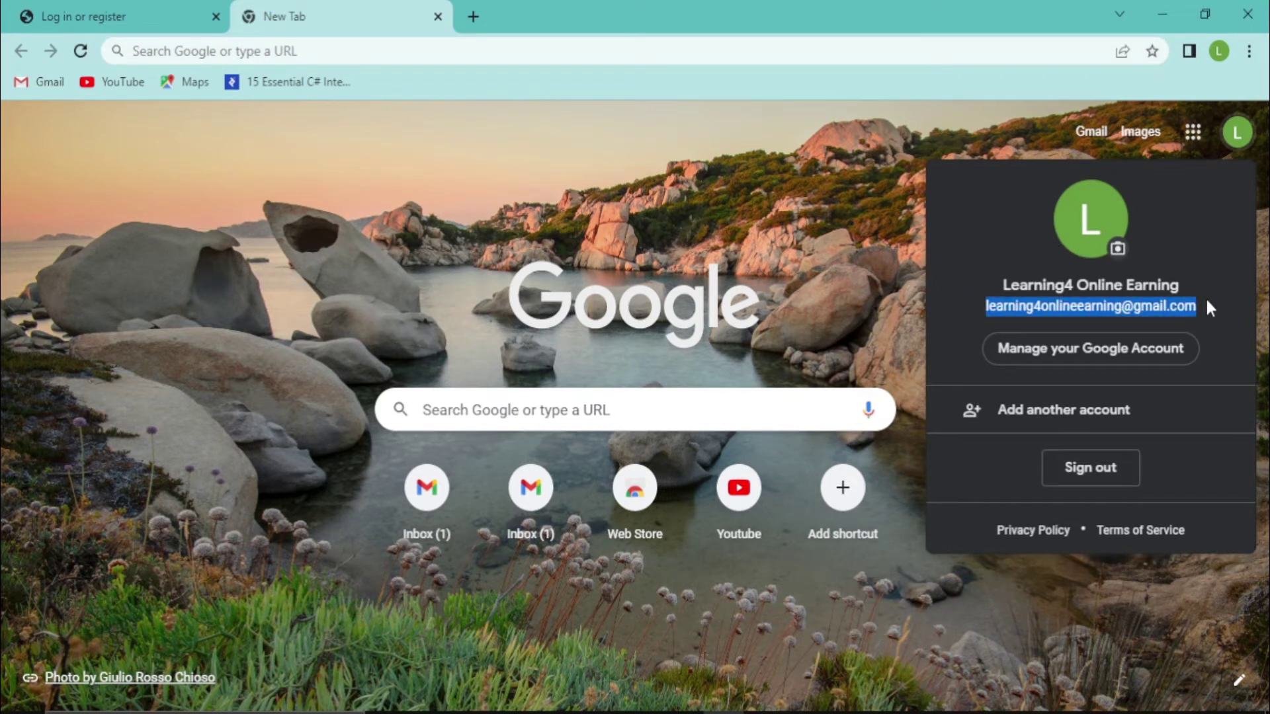
left_click(74, 11)
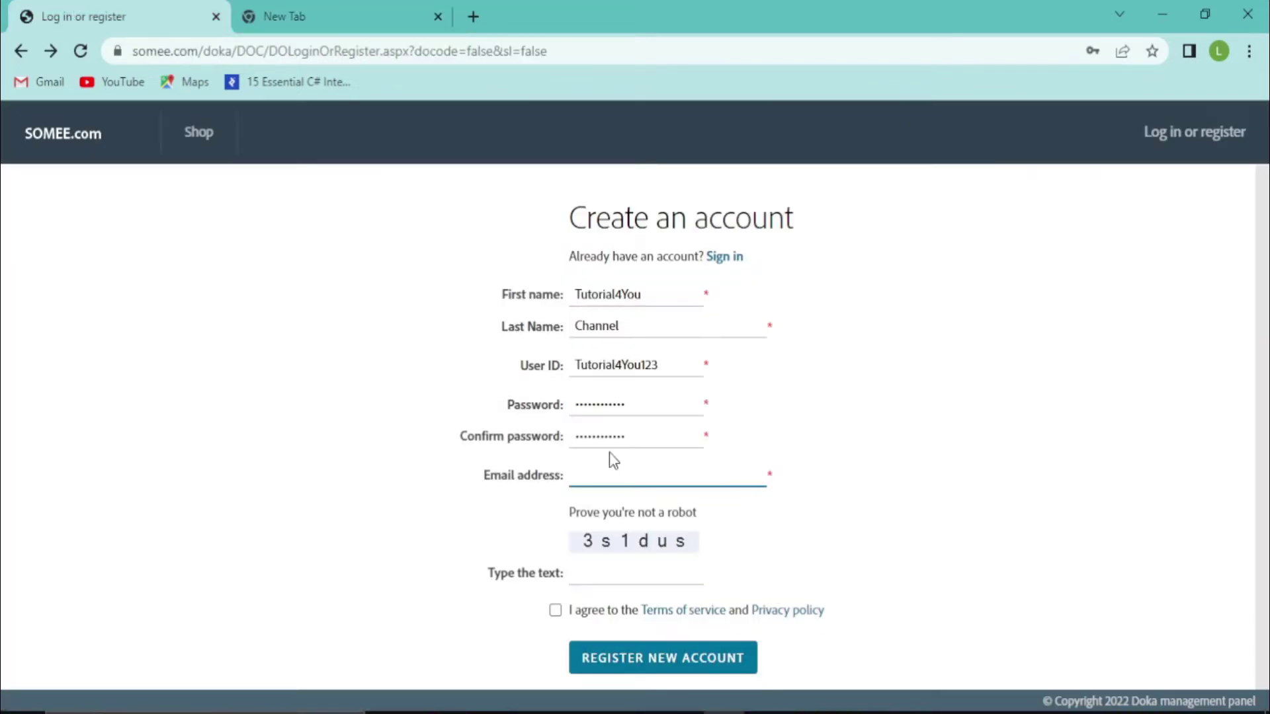
Paste the e-mail, enter the captcha text, accept the terms and register the account
key("ctrl+v")
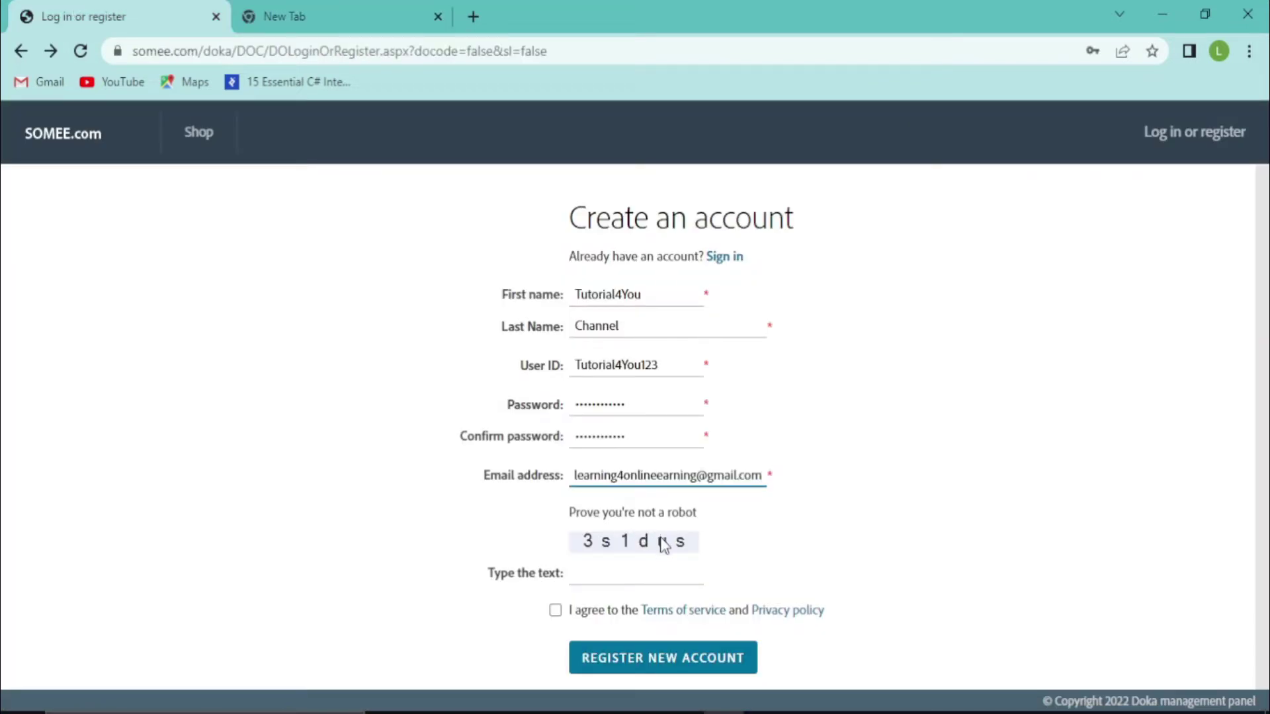
left_click(630, 572)
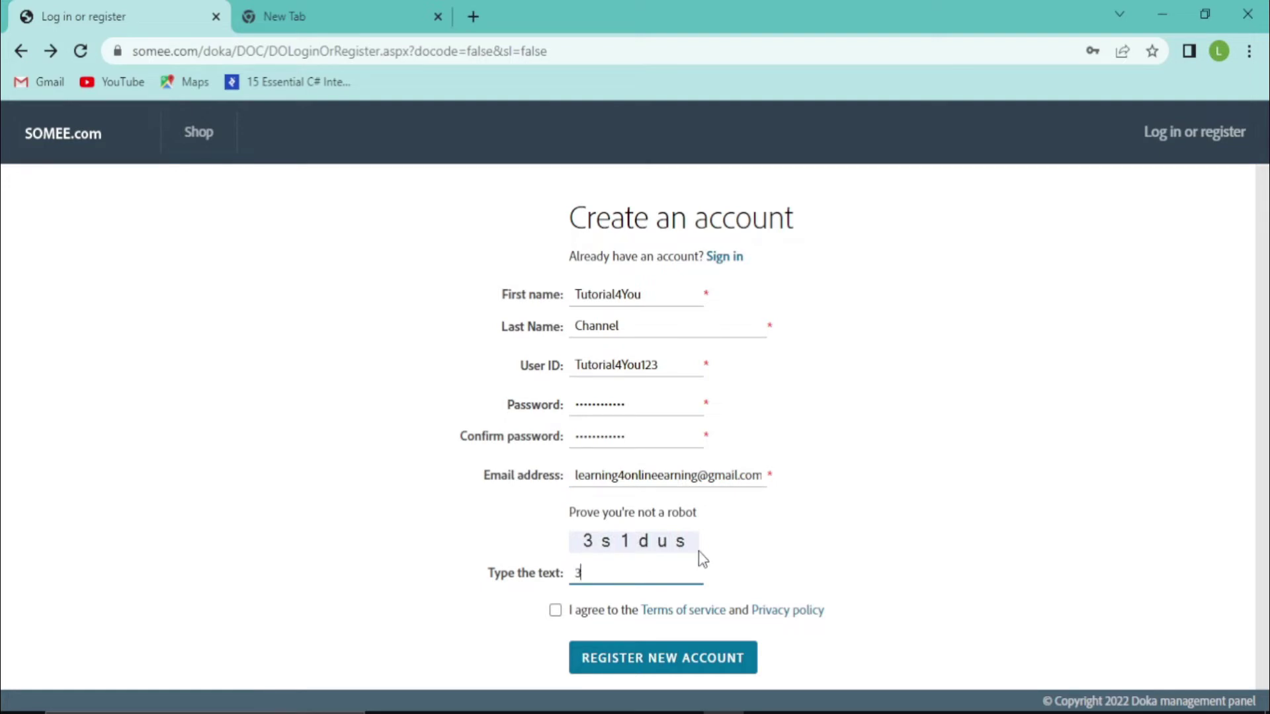
type("s1dus")
left_click(554, 611)
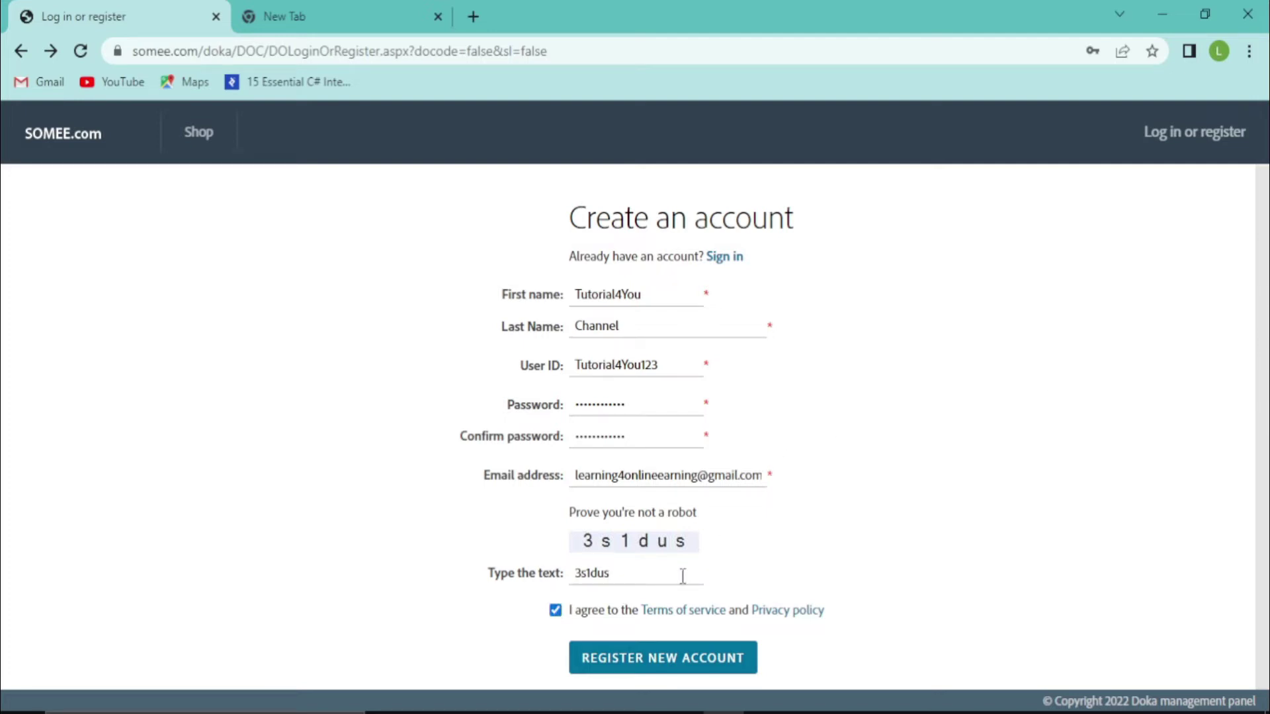
left_click(673, 655)
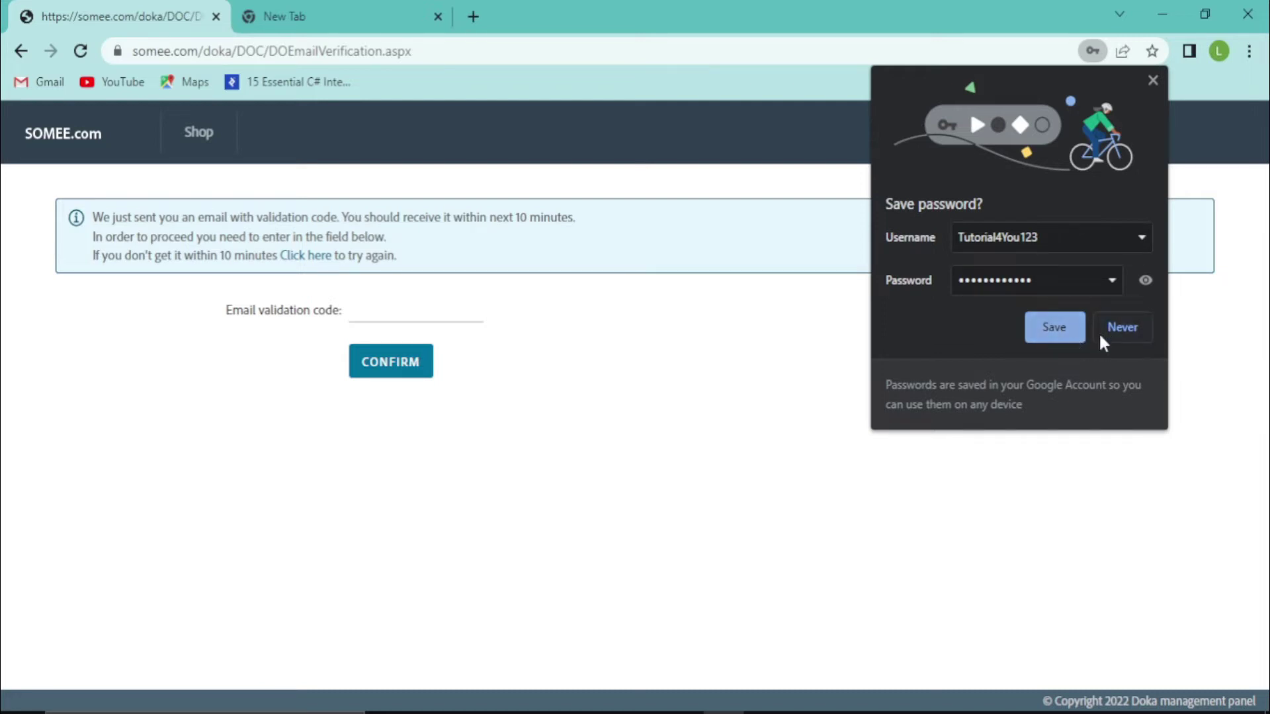
Decline saving the password in Chrome and switch to the new tab
left_click(1121, 335)
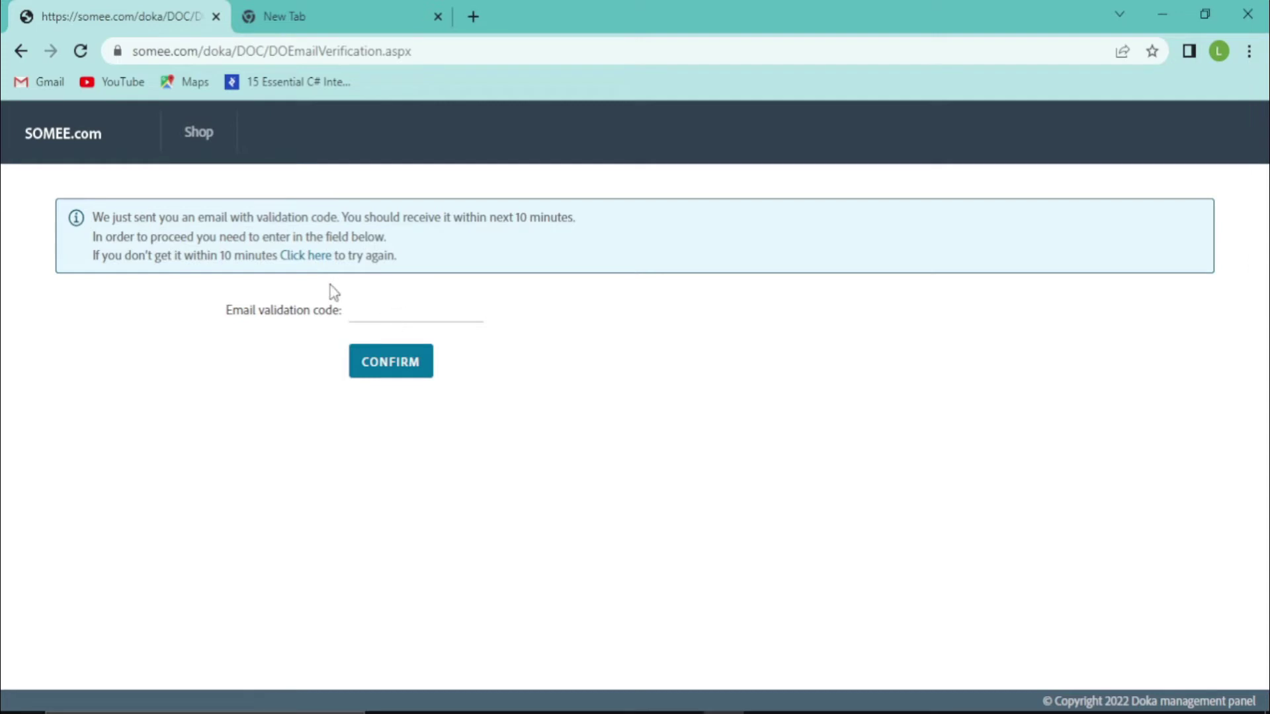
left_click(367, 10)
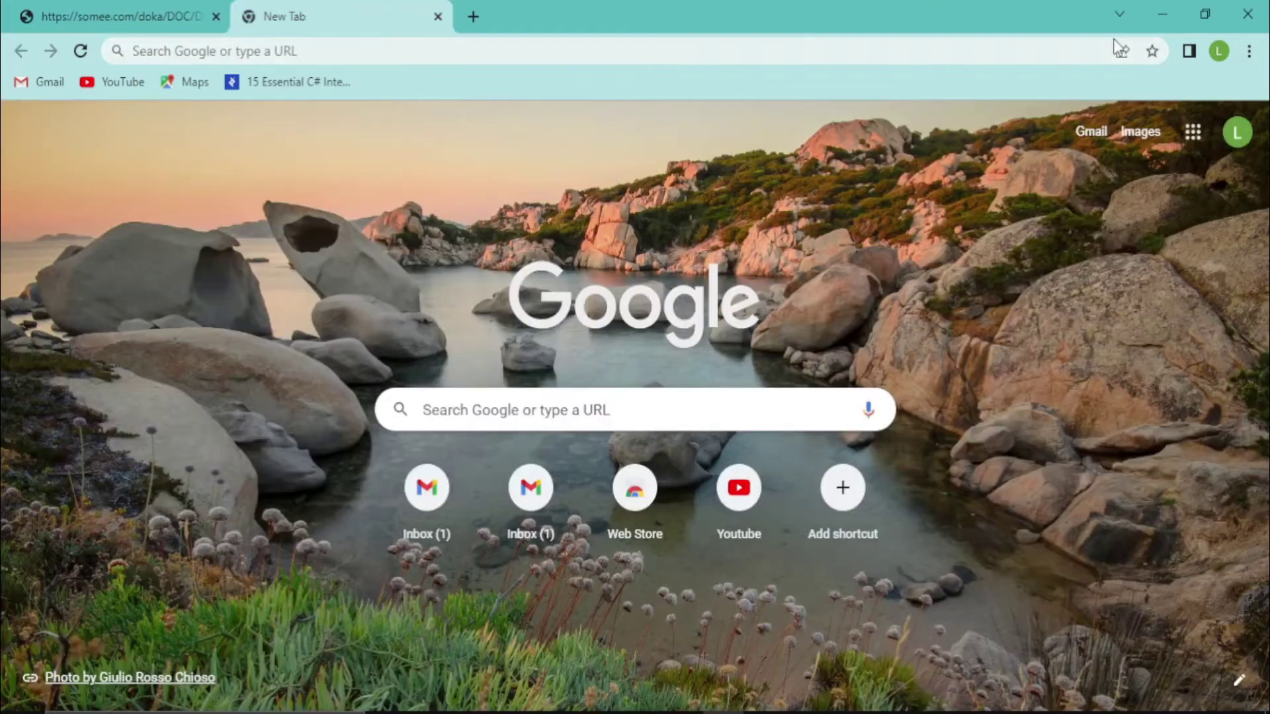
Open Somee's verification email in Gmail, copy the validation code, and return to Somee
left_click(1091, 132)
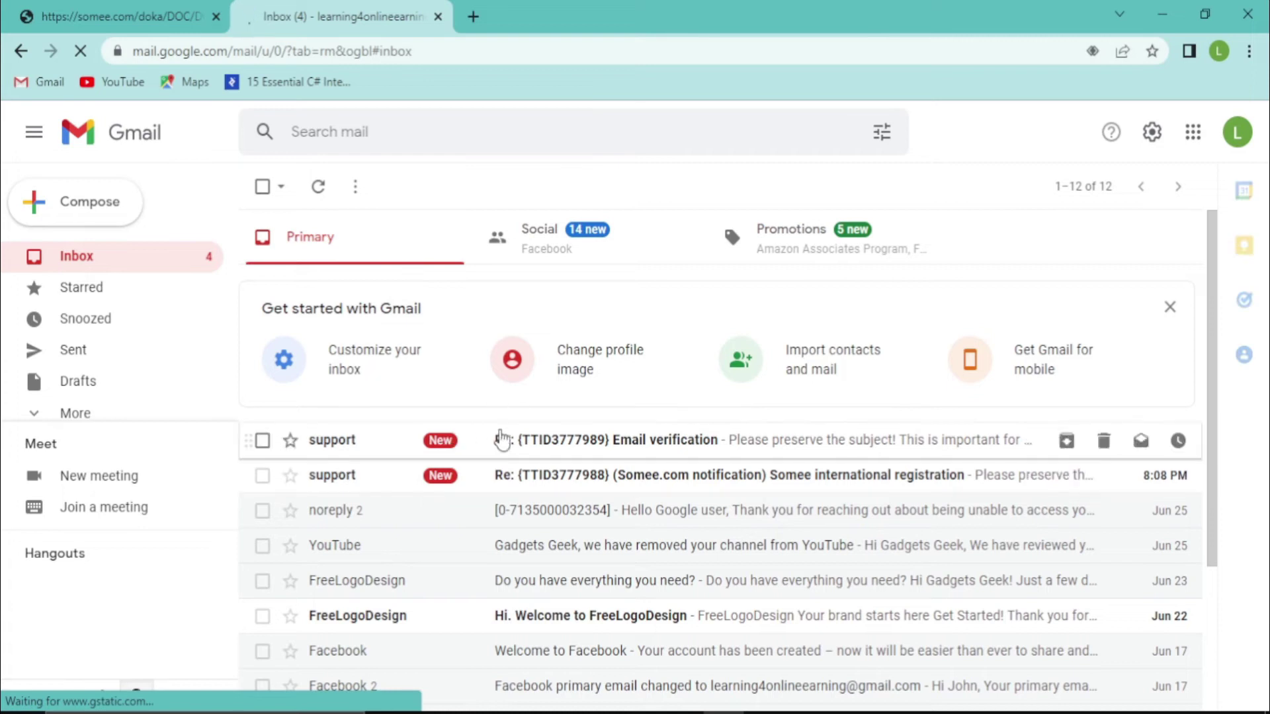
left_click(501, 439)
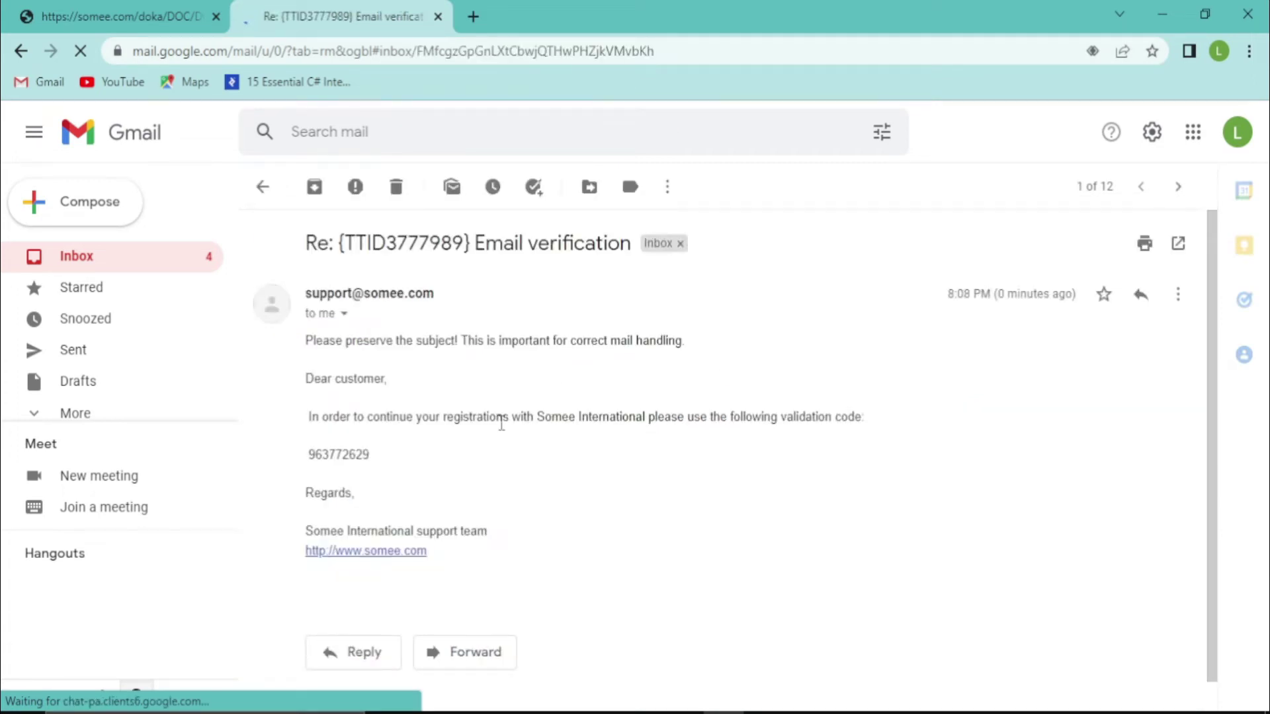
left_click_drag(316, 457, 419, 471)
key("ctrl+c")
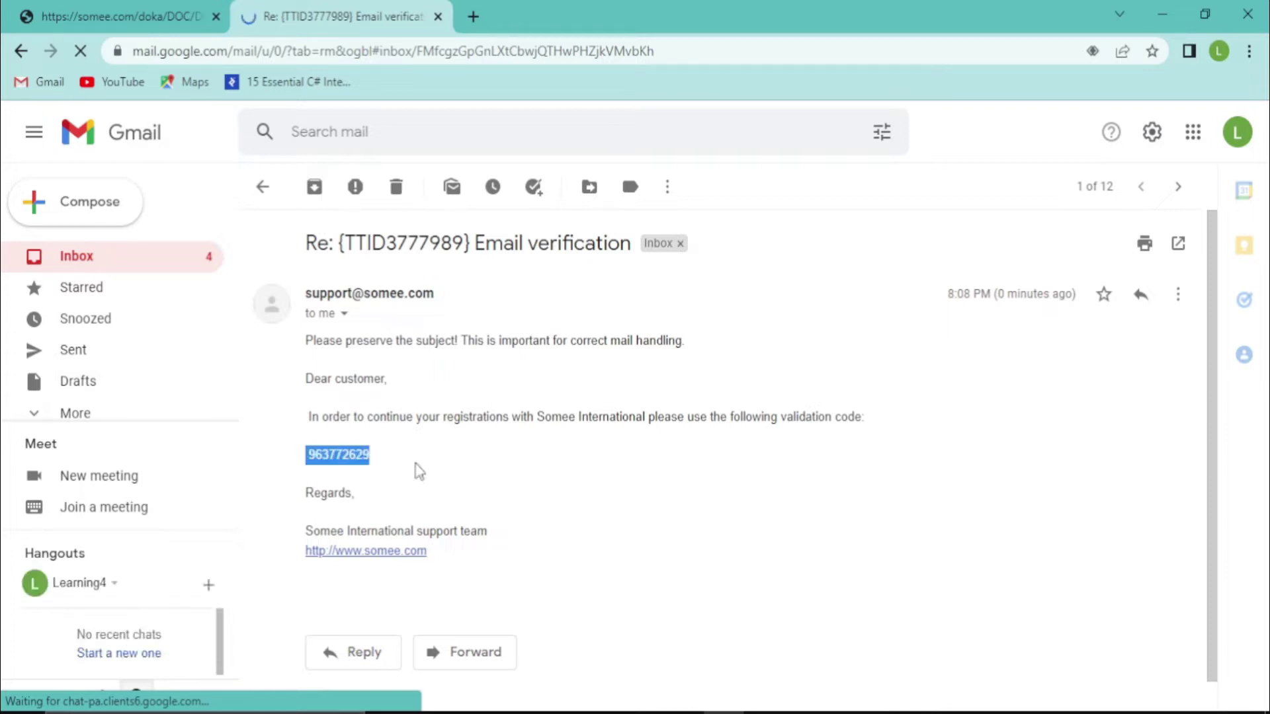
left_click(54, 7)
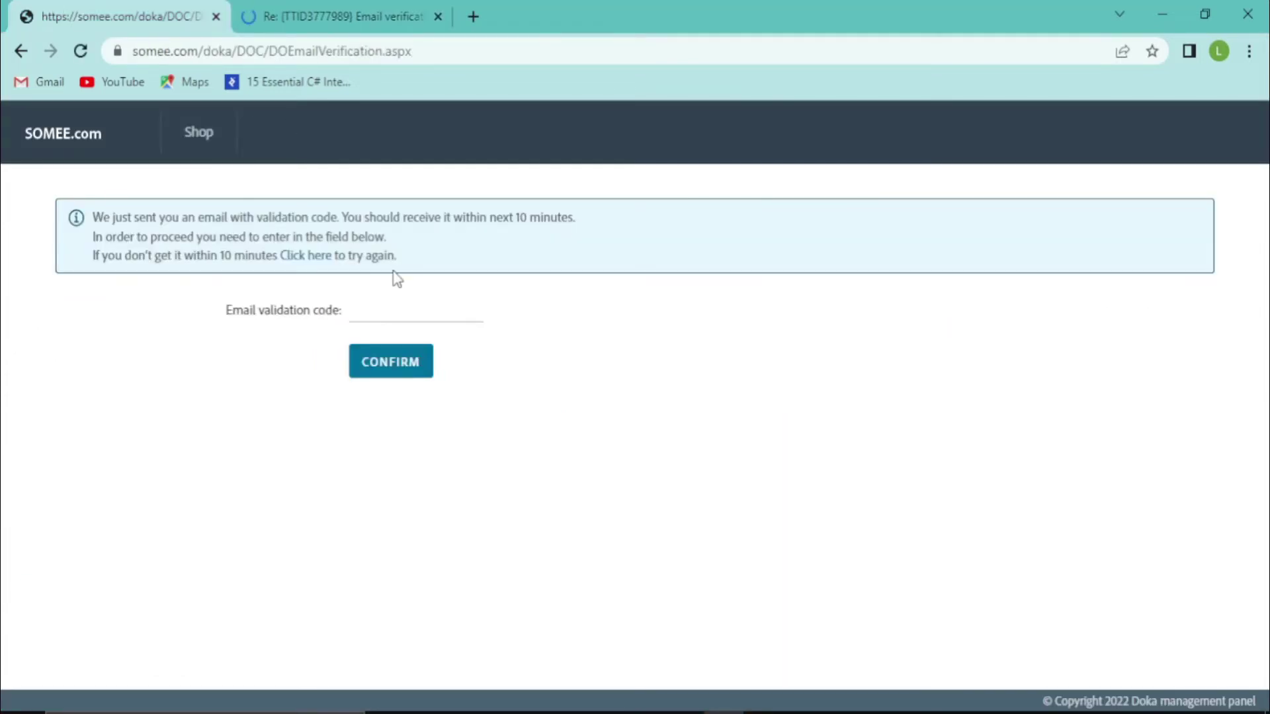
Paste and confirm the validation code, check out the $0.00 free package, and log out
left_click(390, 311)
key("ctrl+v")
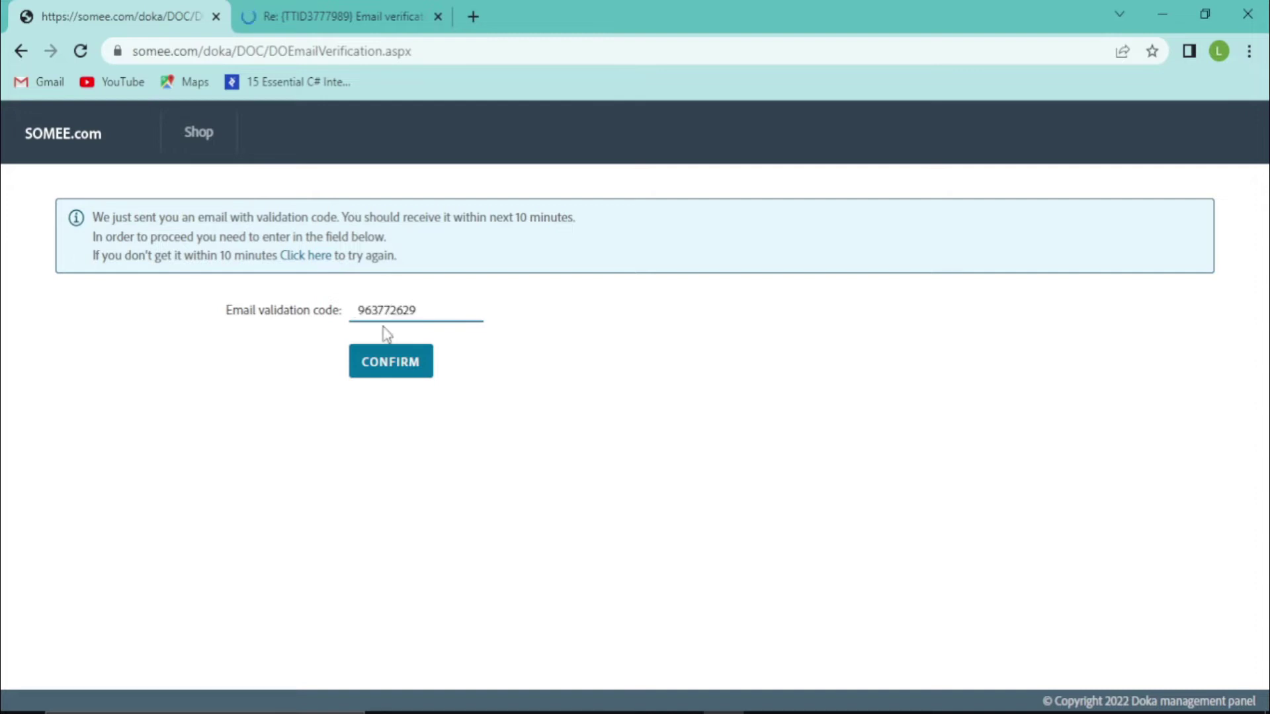
left_click(378, 369)
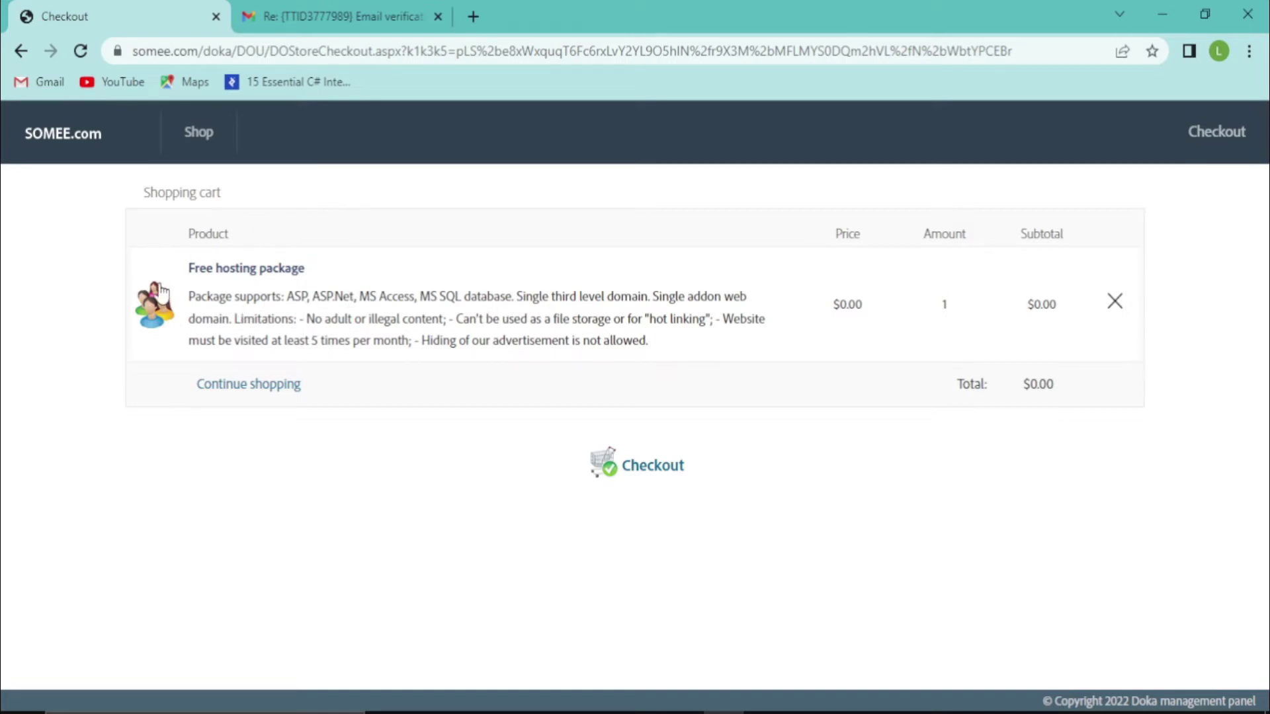
left_click(629, 467)
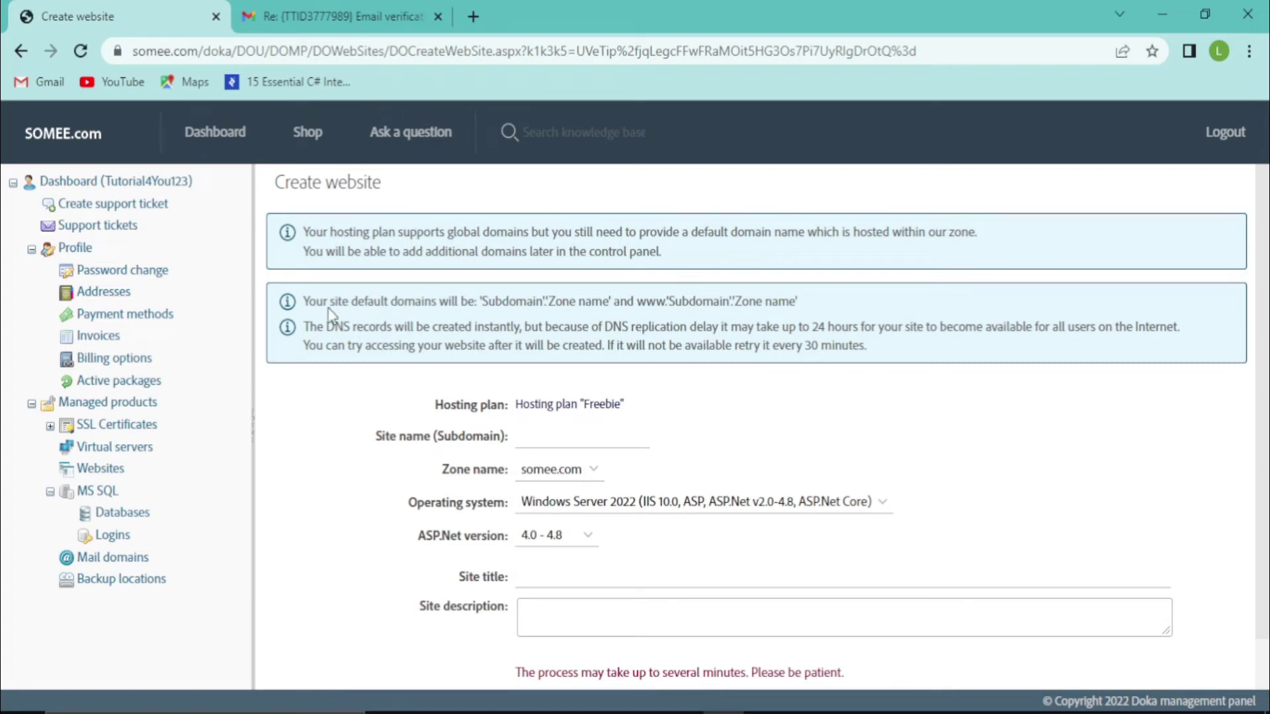
left_click(1221, 140)
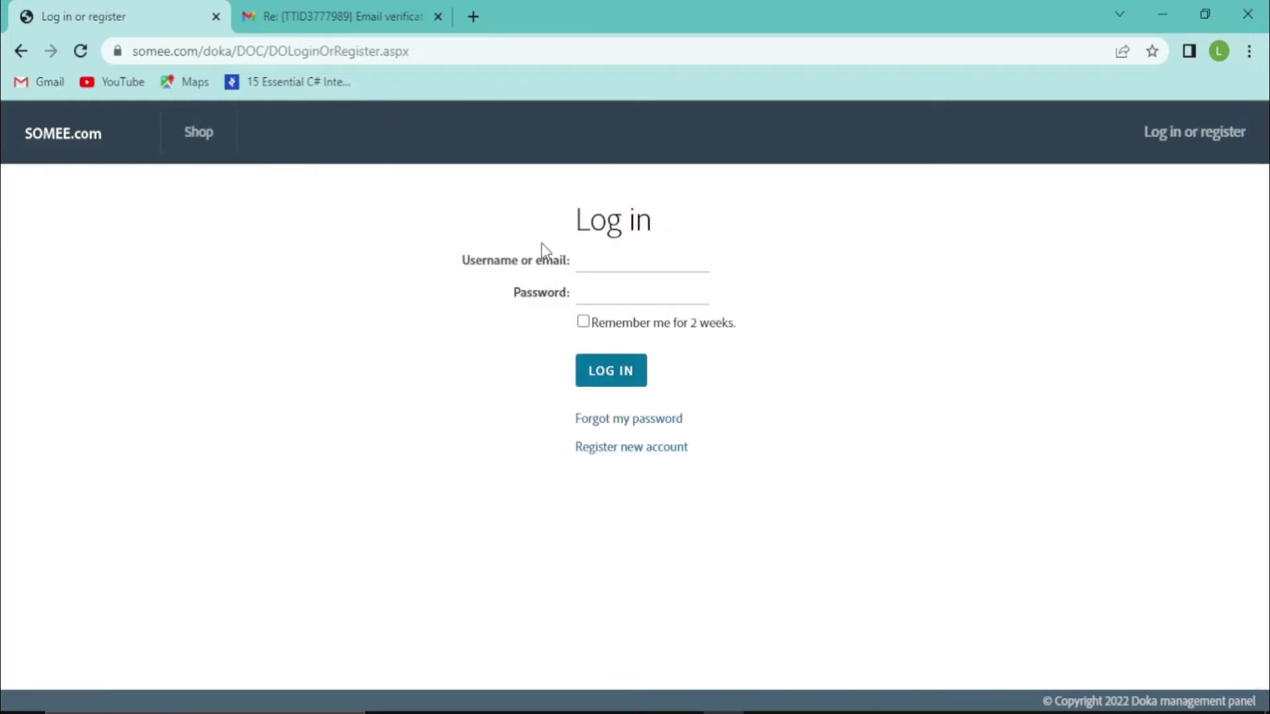
Fill the Username field with the account's e-mail address copied from the Google account
left_click(580, 261)
key("ctrl+v")
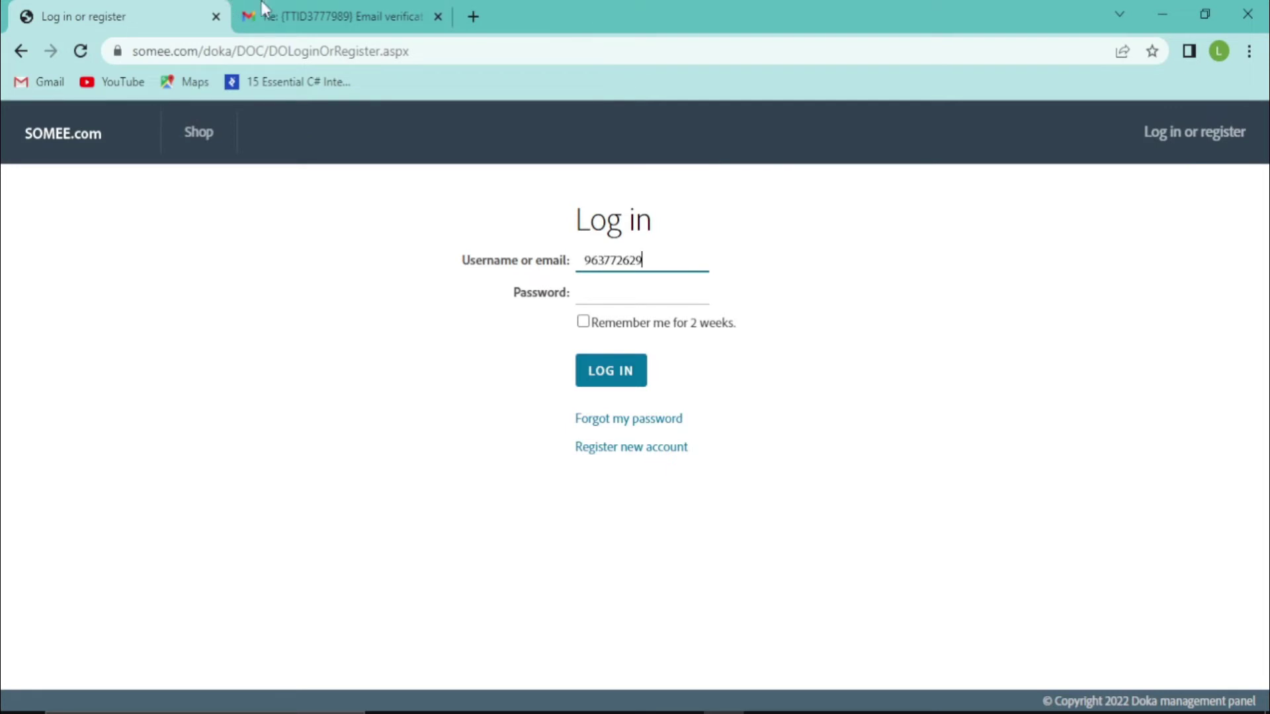
left_click(322, 15)
left_click(1236, 133)
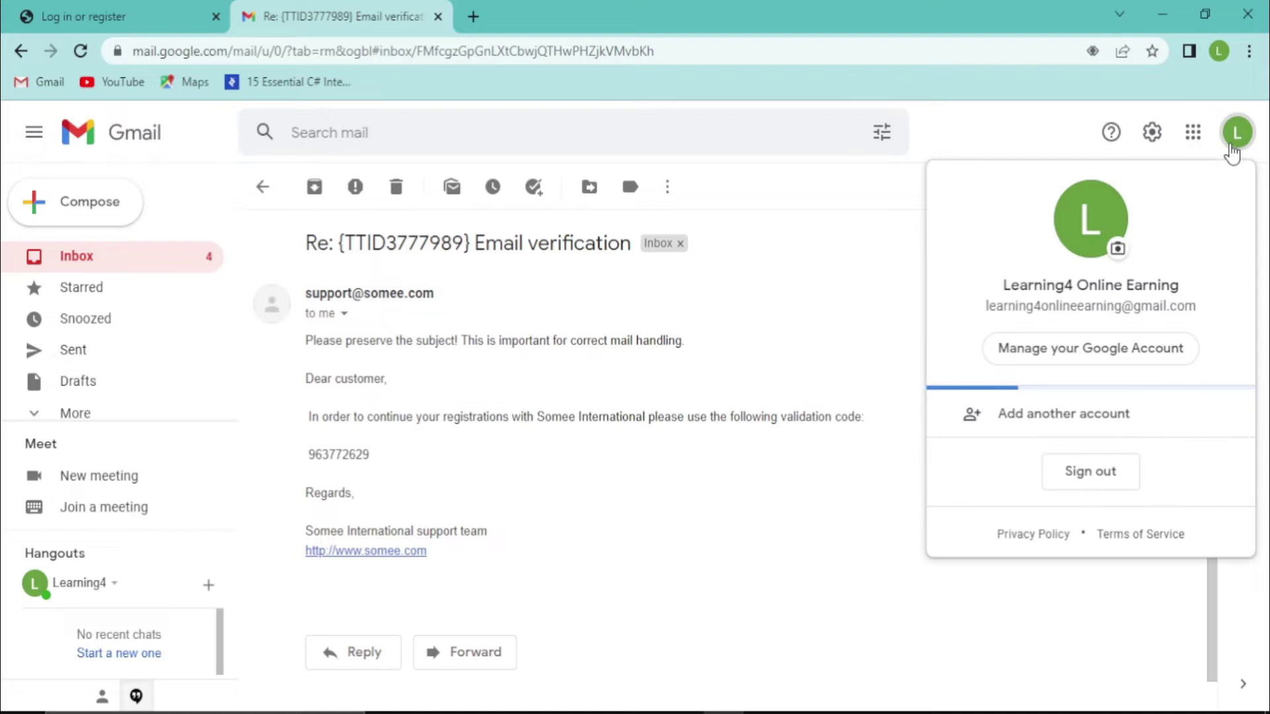
left_click_drag(988, 316, 1221, 307)
key("ctrl+c")
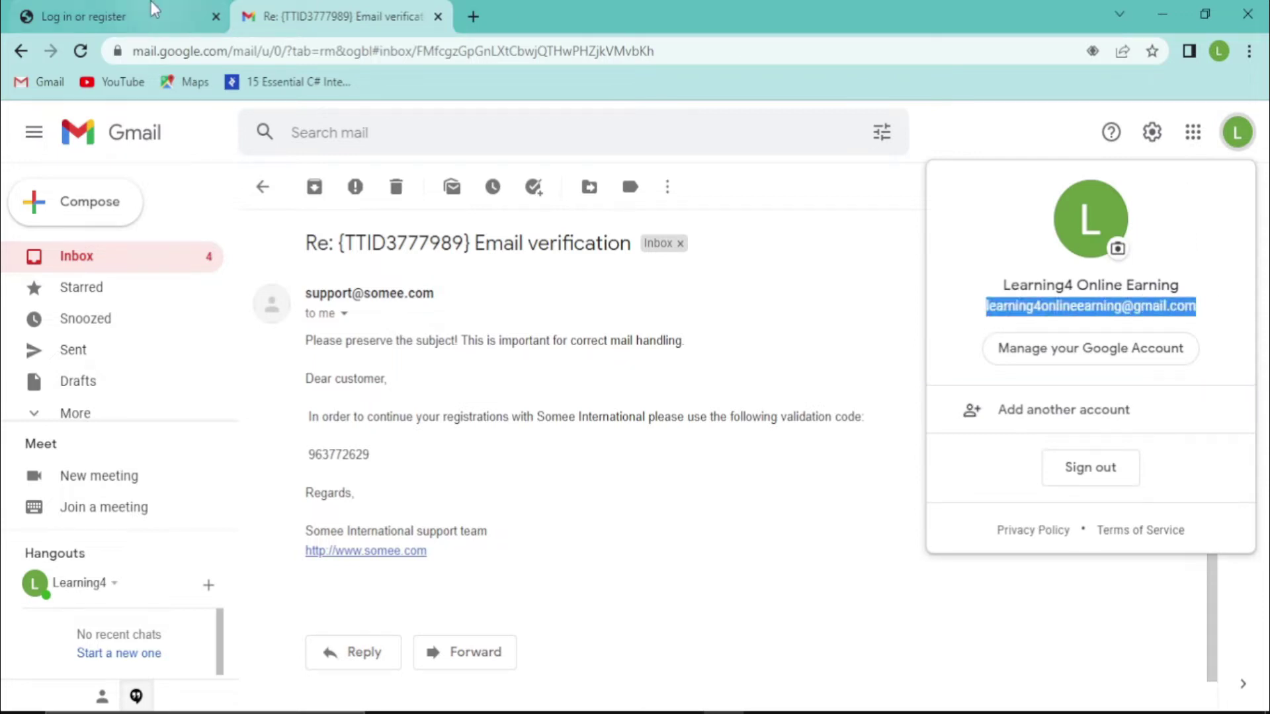
left_click(116, 14)
key("ctrl+a")
key("ctrl+v")
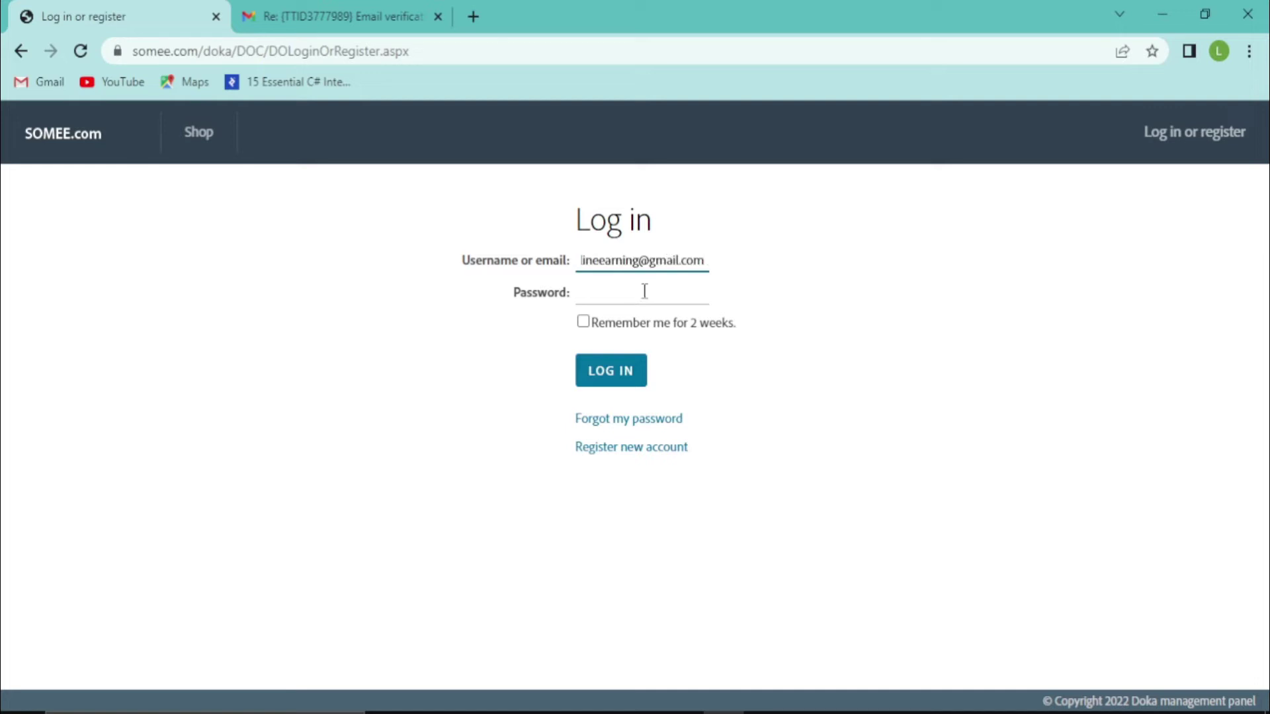
Enter the account password and log in to the Somee.com dashboard
left_click(638, 299)
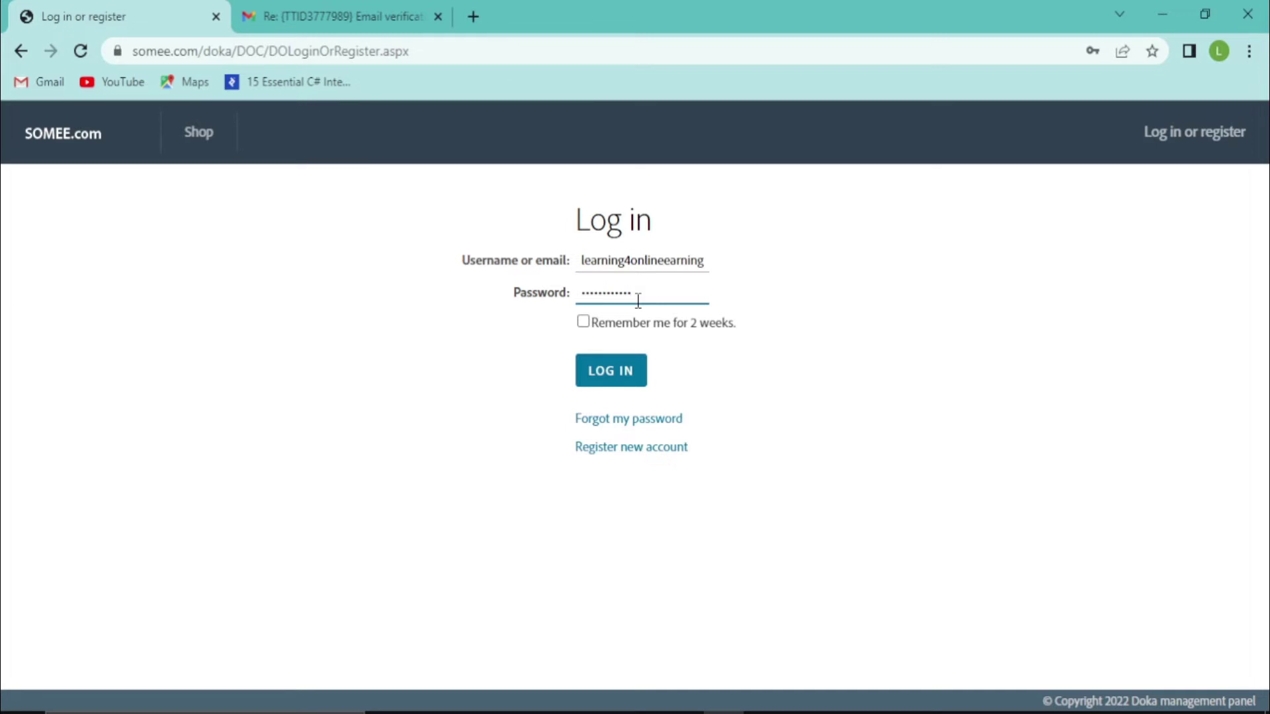
left_click(587, 316)
left_click(621, 383)
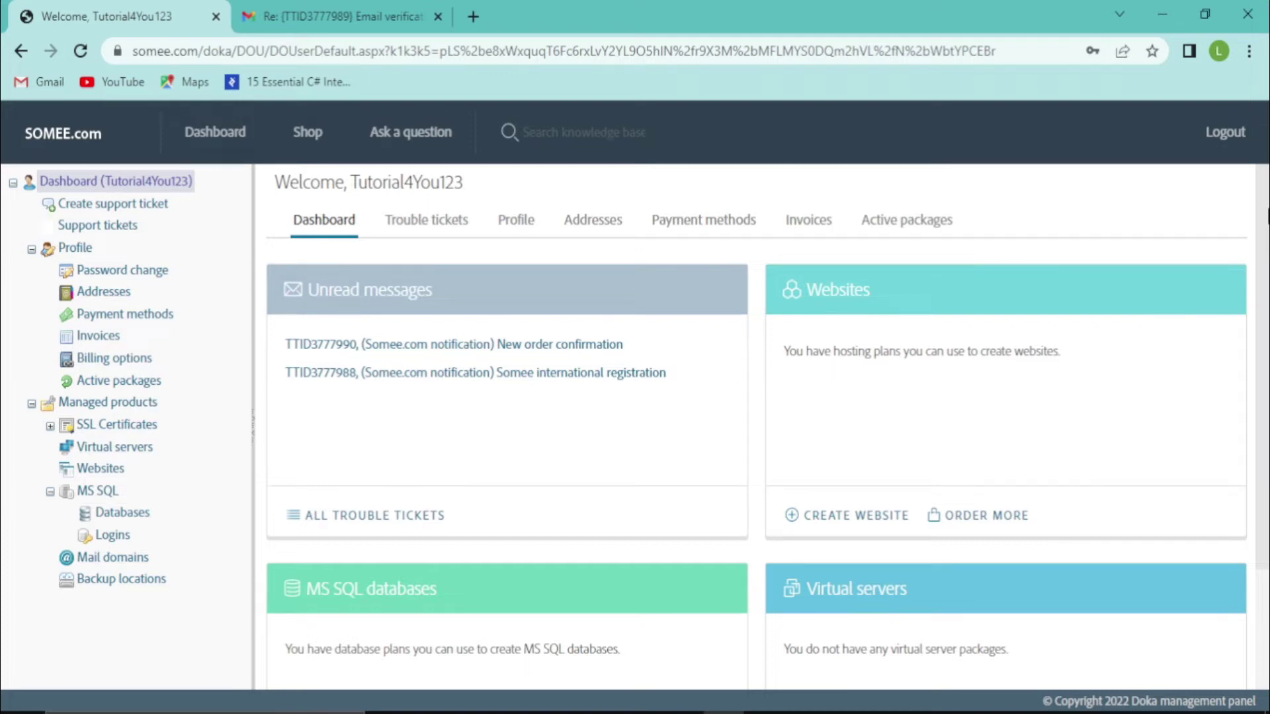
scroll(1240, 313, "down", 2)
scroll(1267, 363, "up", 2)
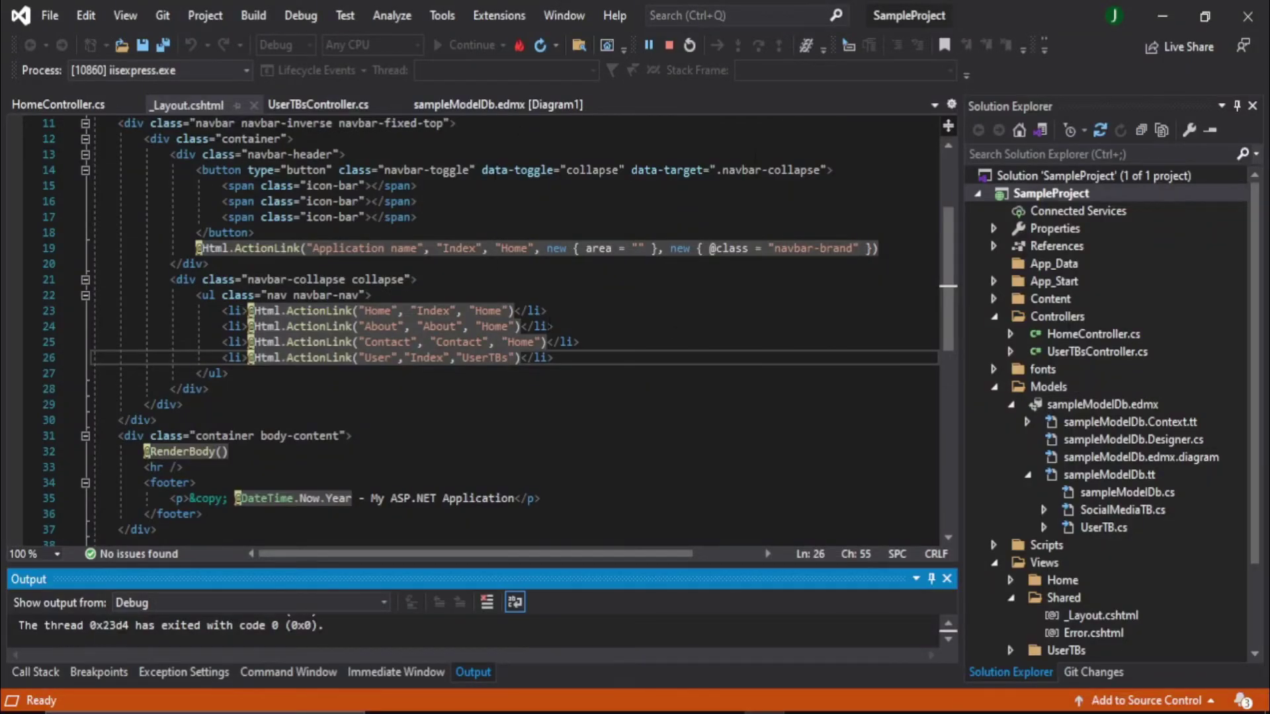
Check the sampledbEntities connection string in Web.config, then return to the Somee.com dashboard
left_click_drag(1255, 439, 1261, 588)
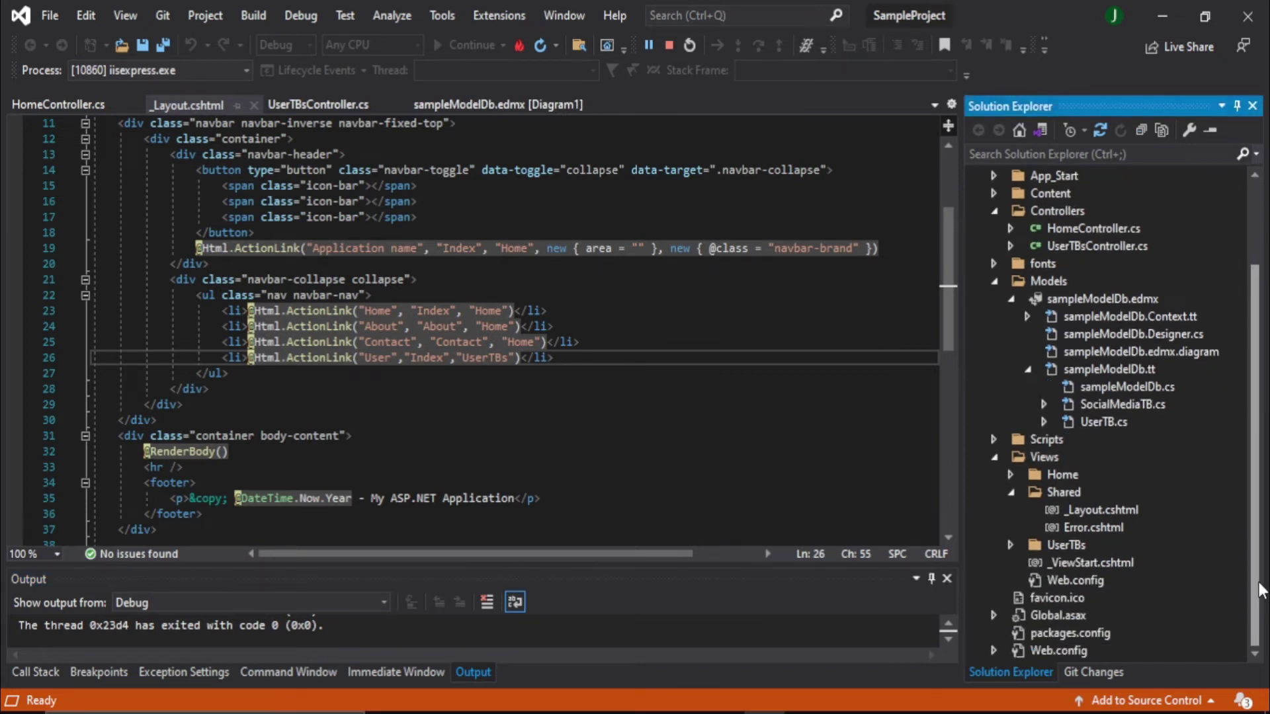
double_click(1051, 650)
left_click_drag(916, 215, 910, 404)
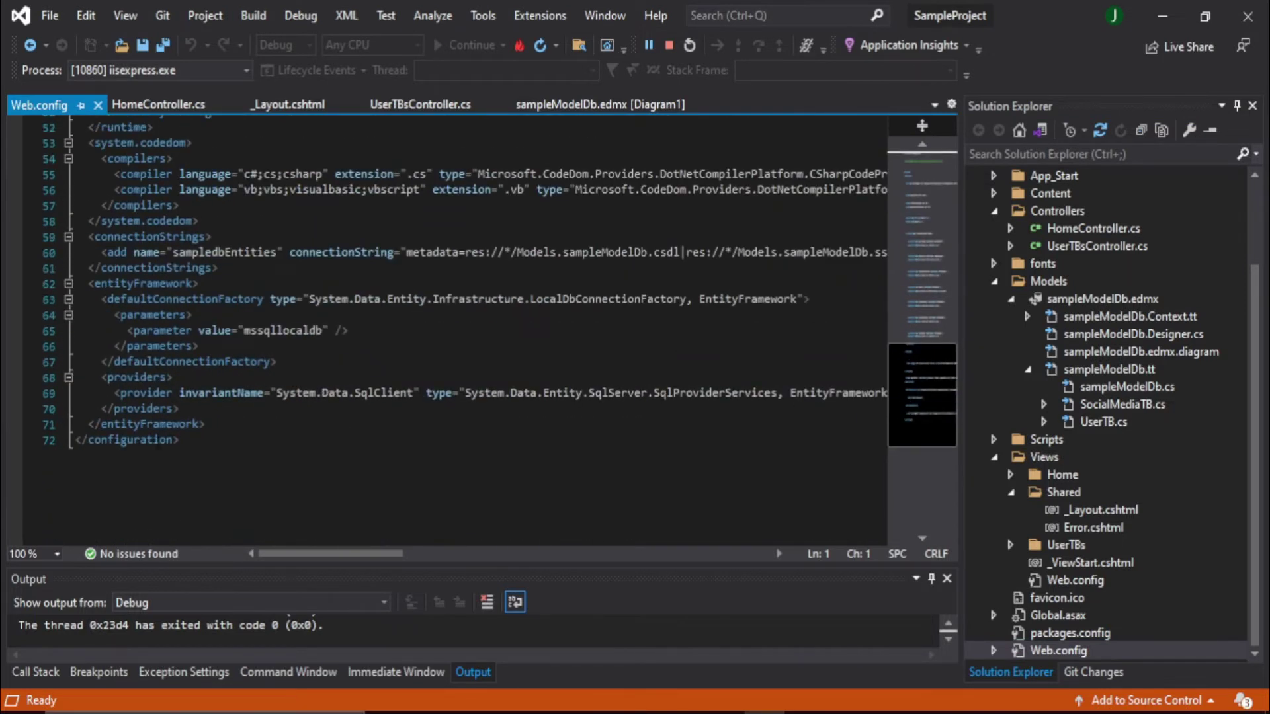
double_click(221, 257)
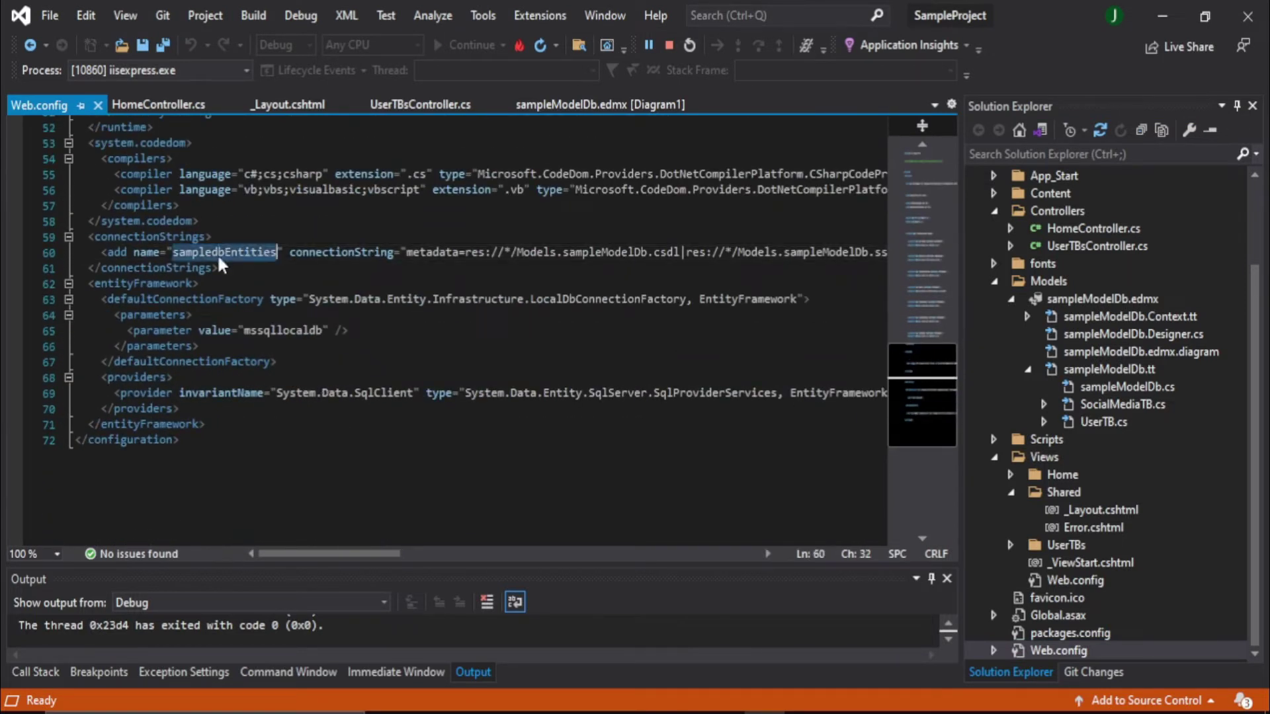
left_click(802, 713)
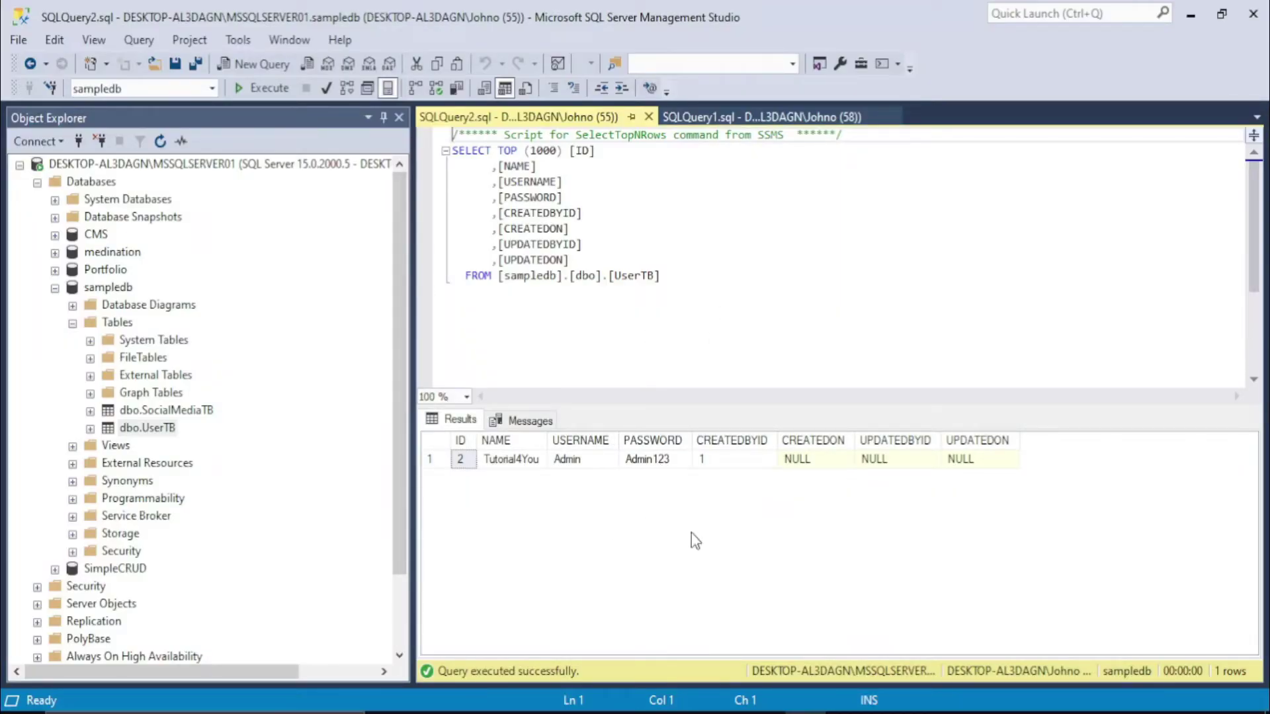
left_click(765, 712)
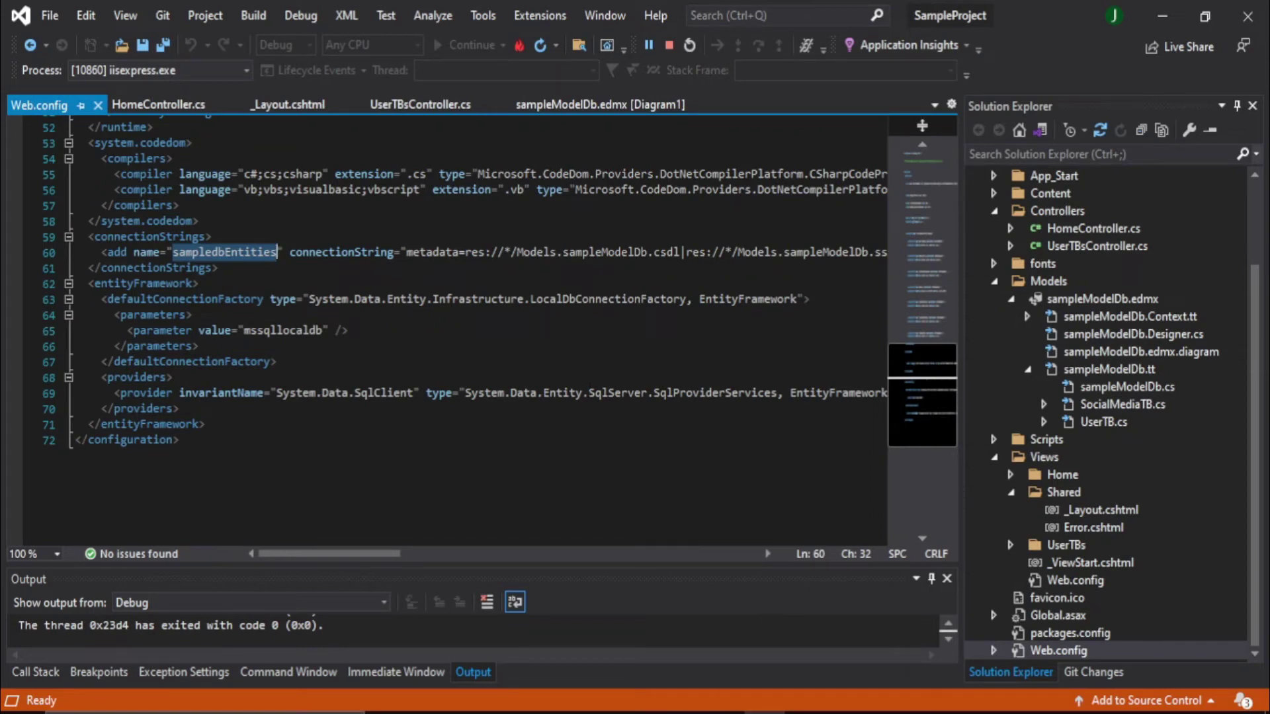
left_click(724, 712)
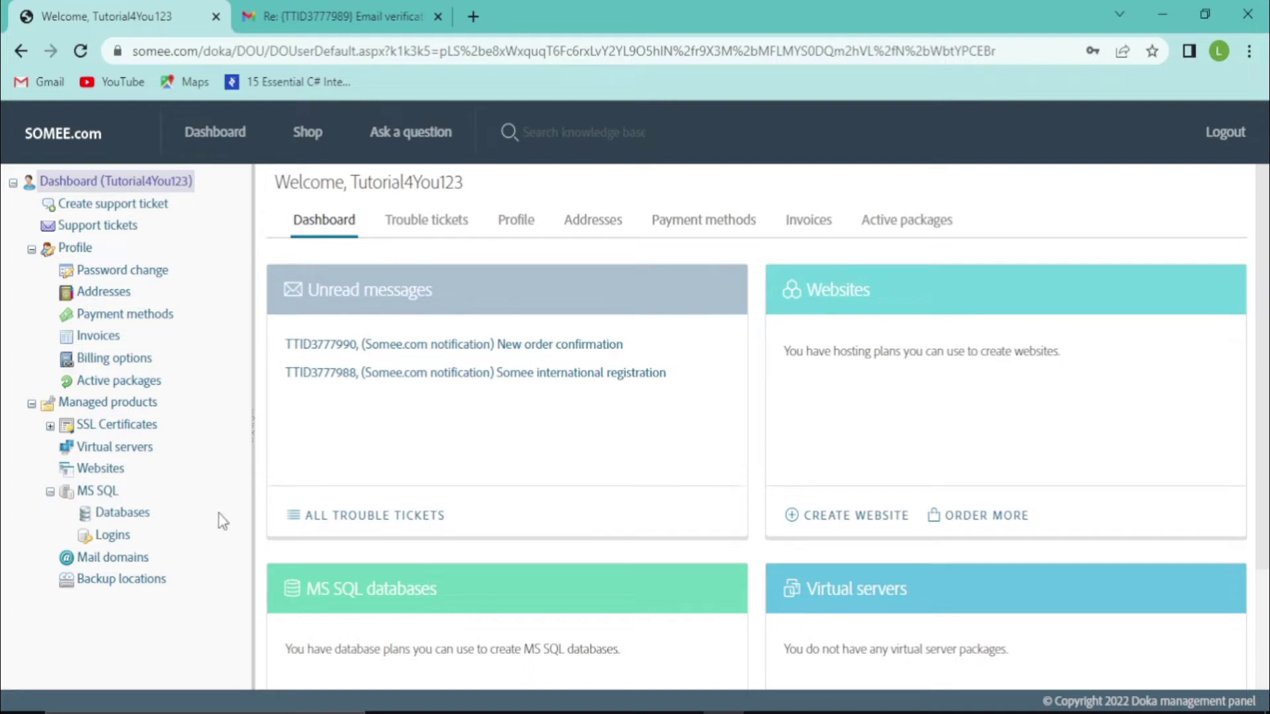
Fill in a new MS SQL 2016 Express database named sampledb and submit it
left_click(103, 520)
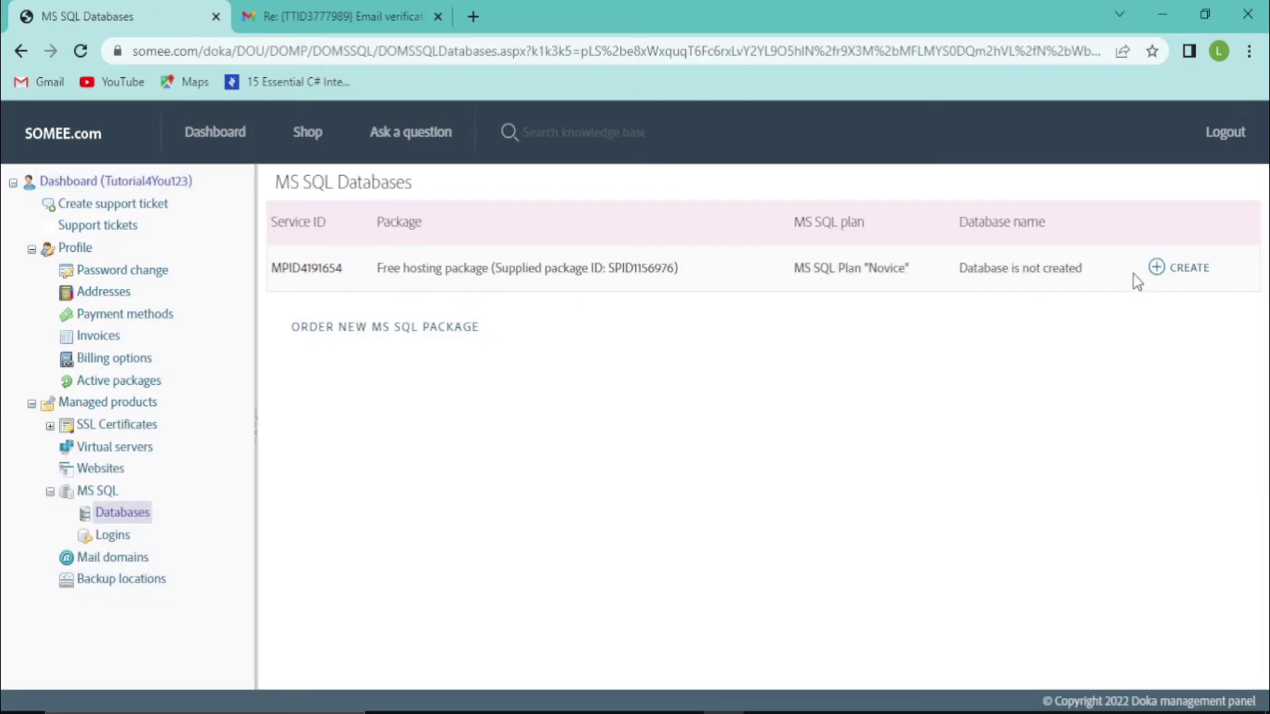
left_click(1187, 278)
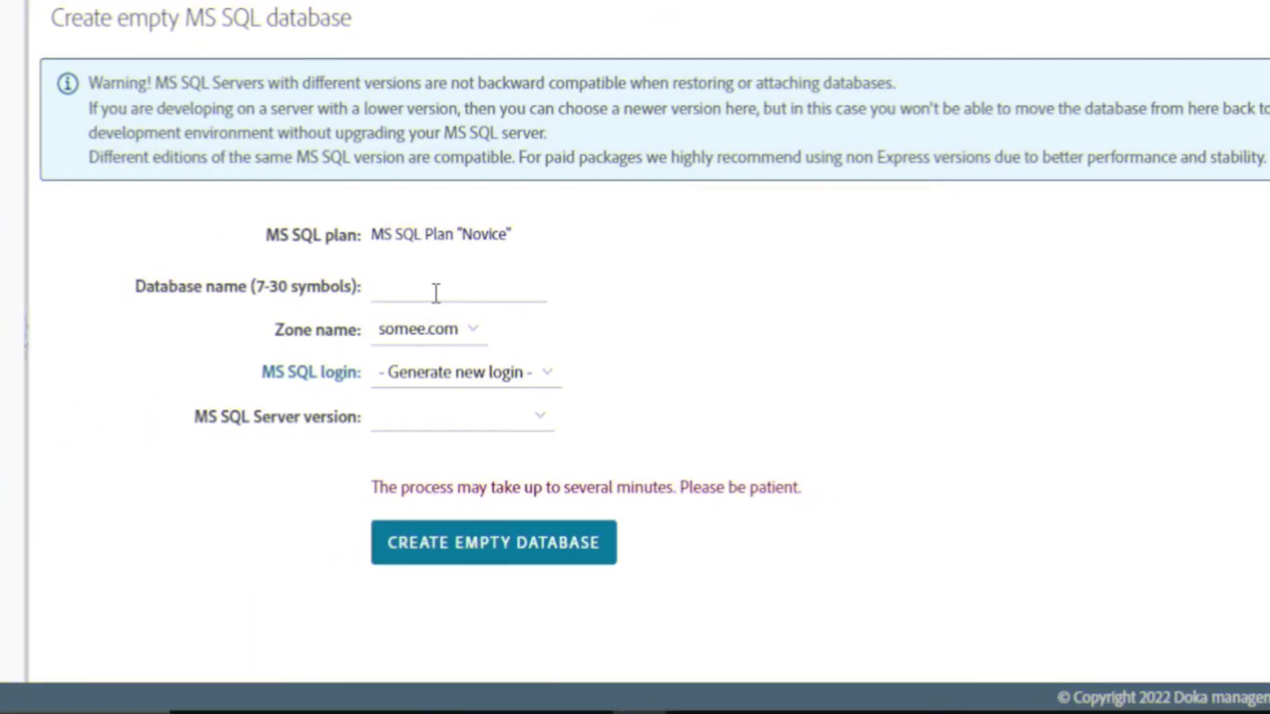
left_click(435, 290)
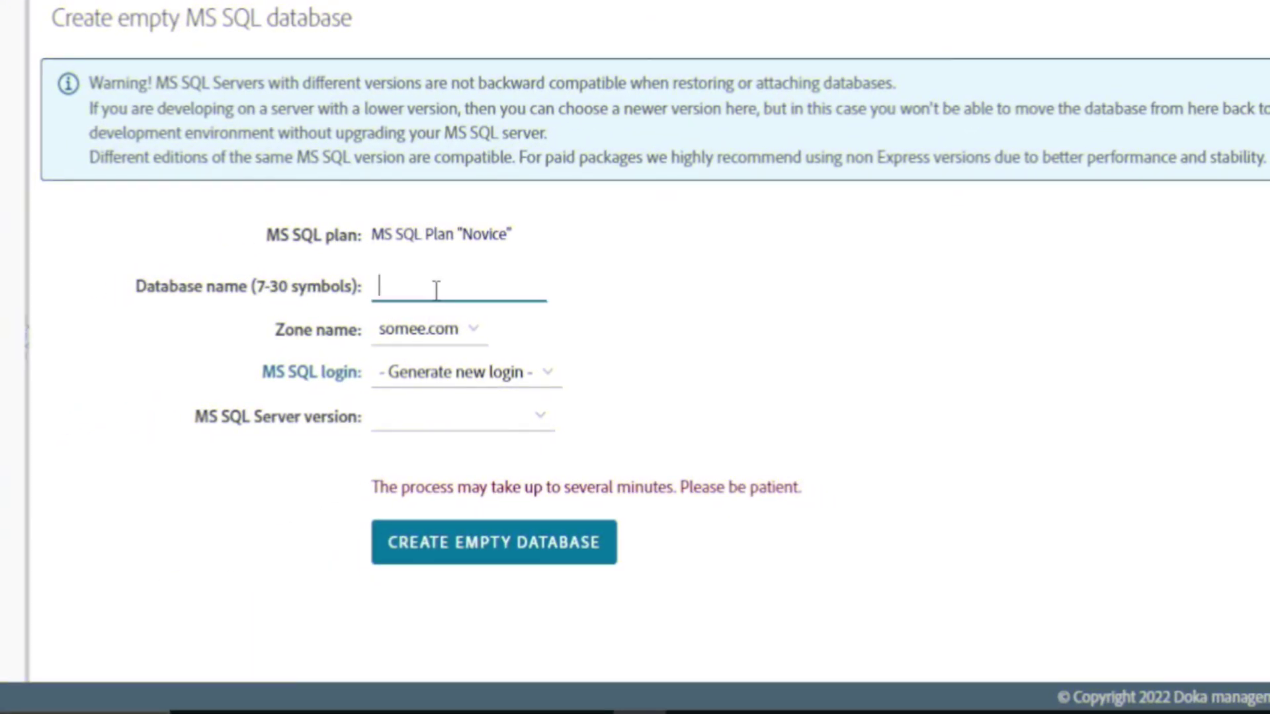
type("sampledb")
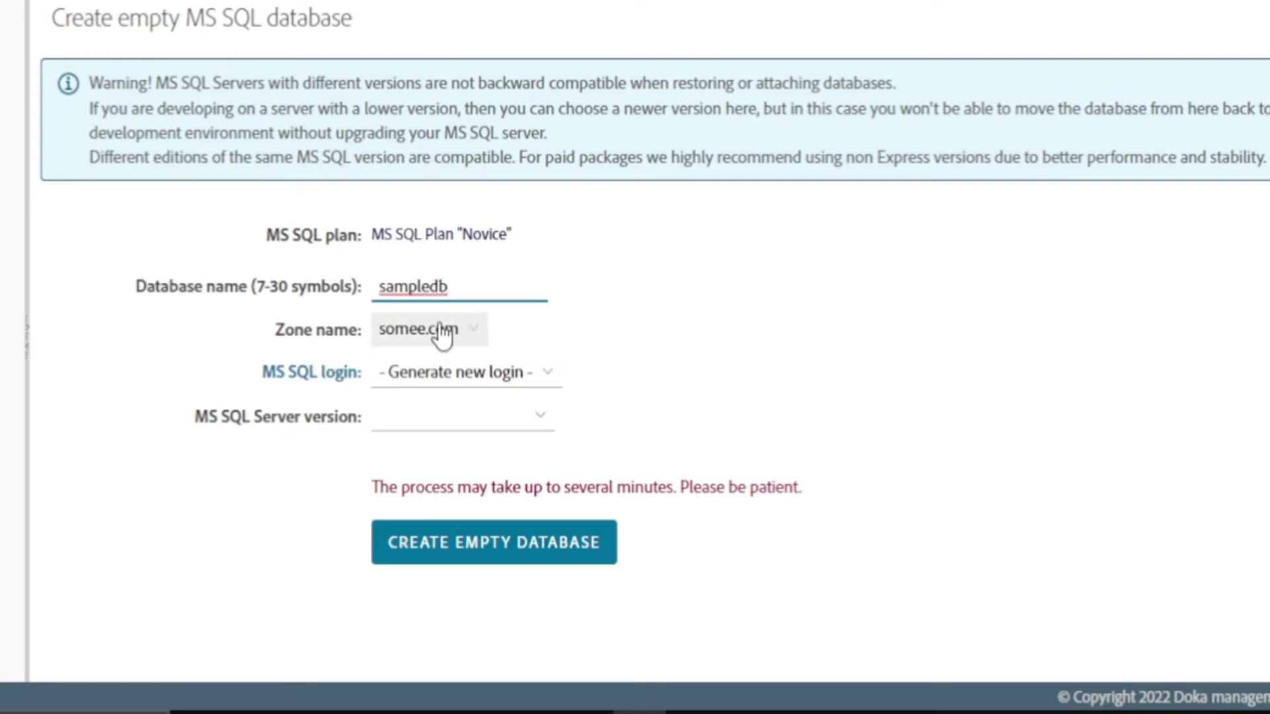
left_click(433, 424)
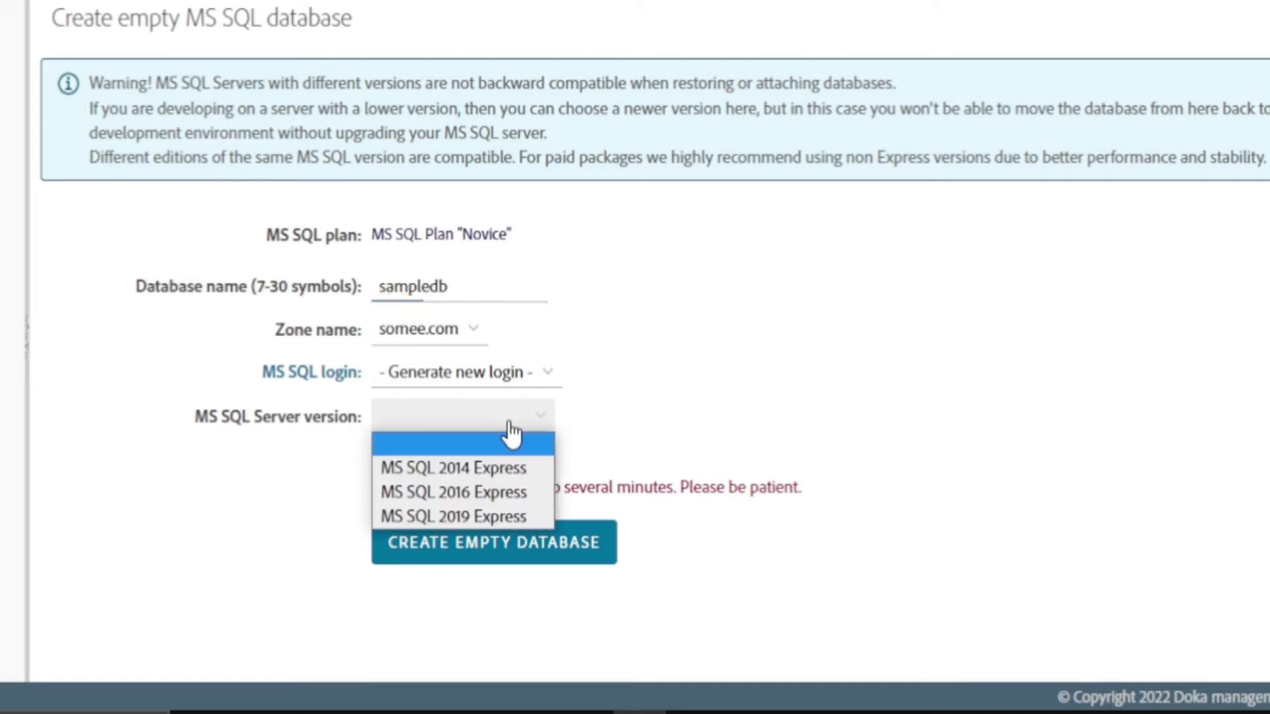
left_click(478, 492)
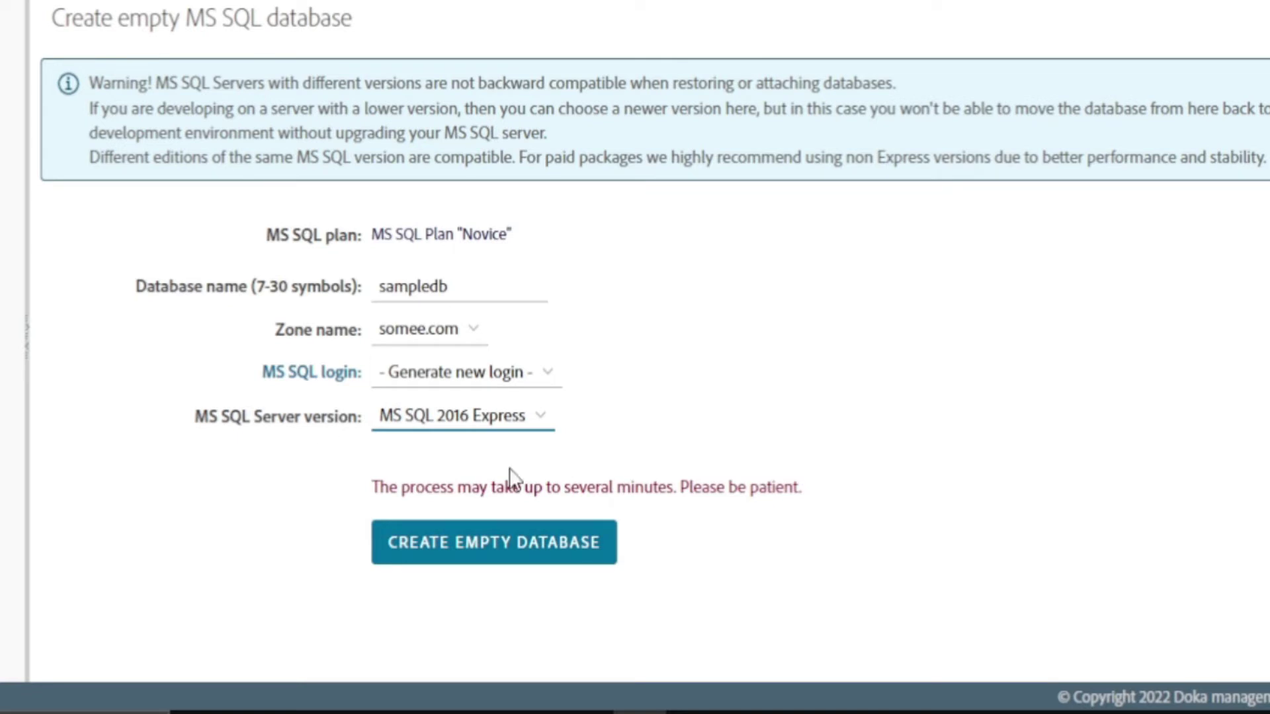
left_click(537, 567)
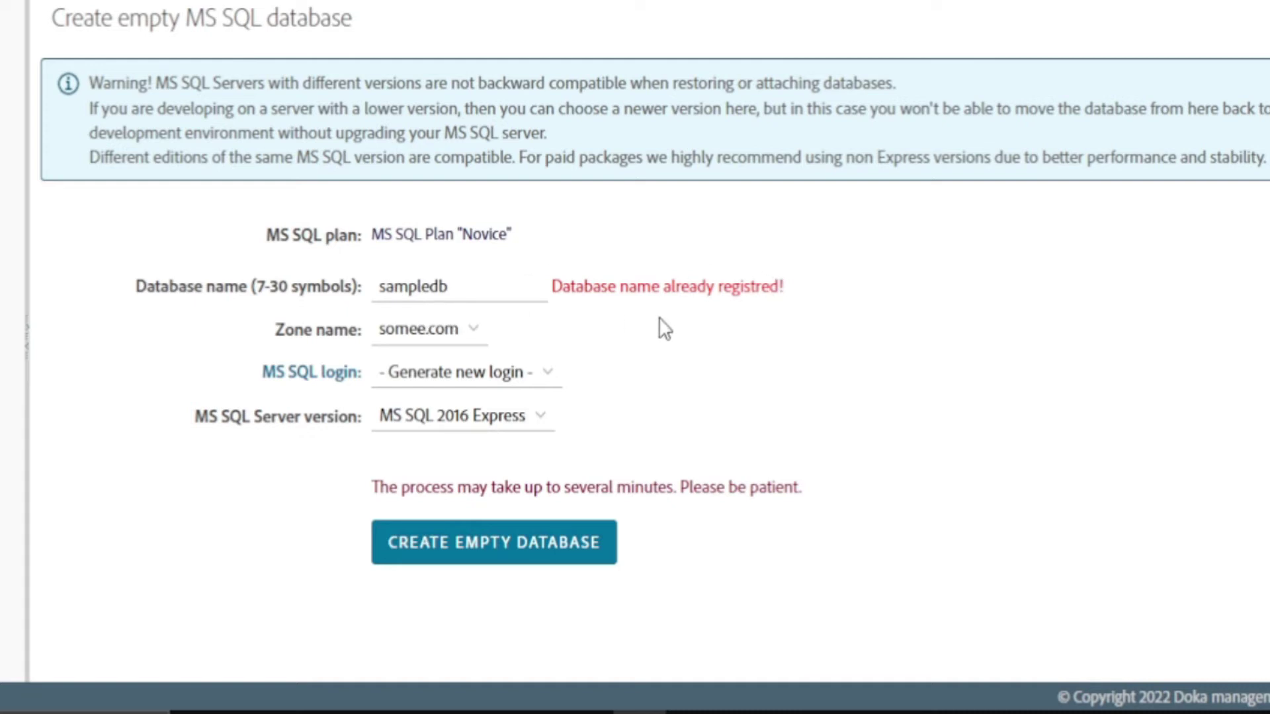
Change the database name to sample123 and create it
left_click(479, 298)
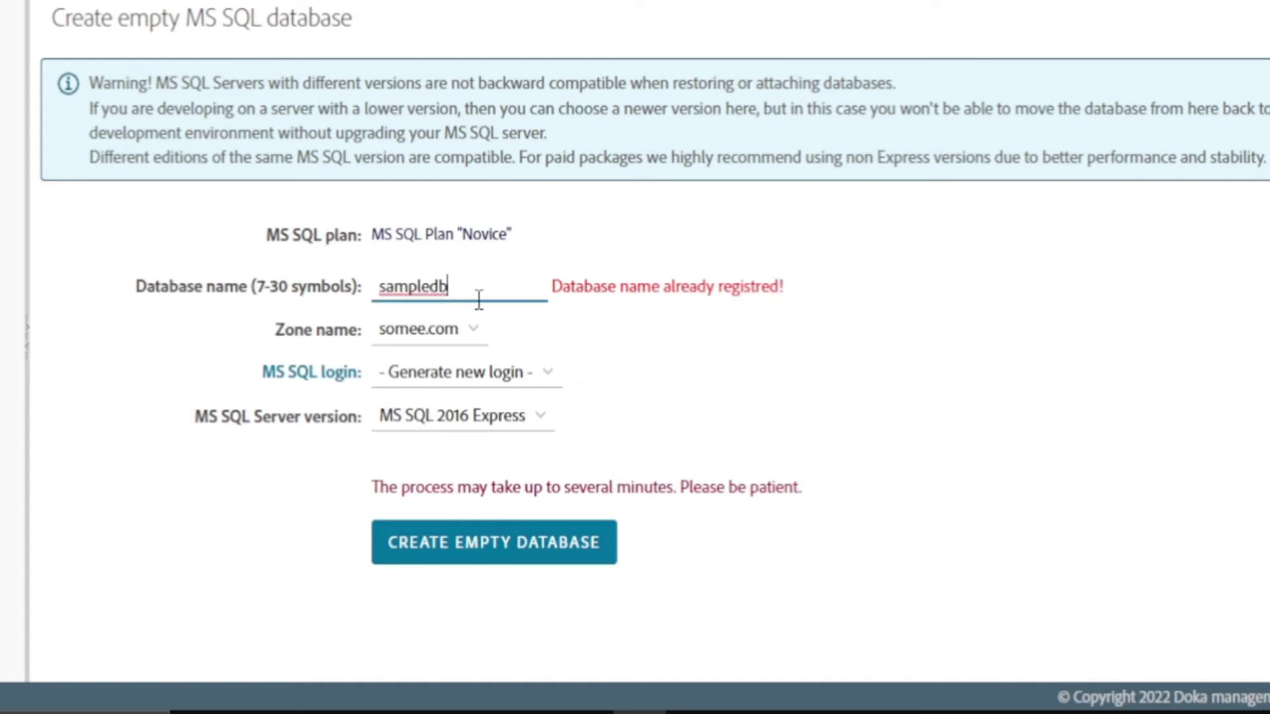
key("BackSpace")
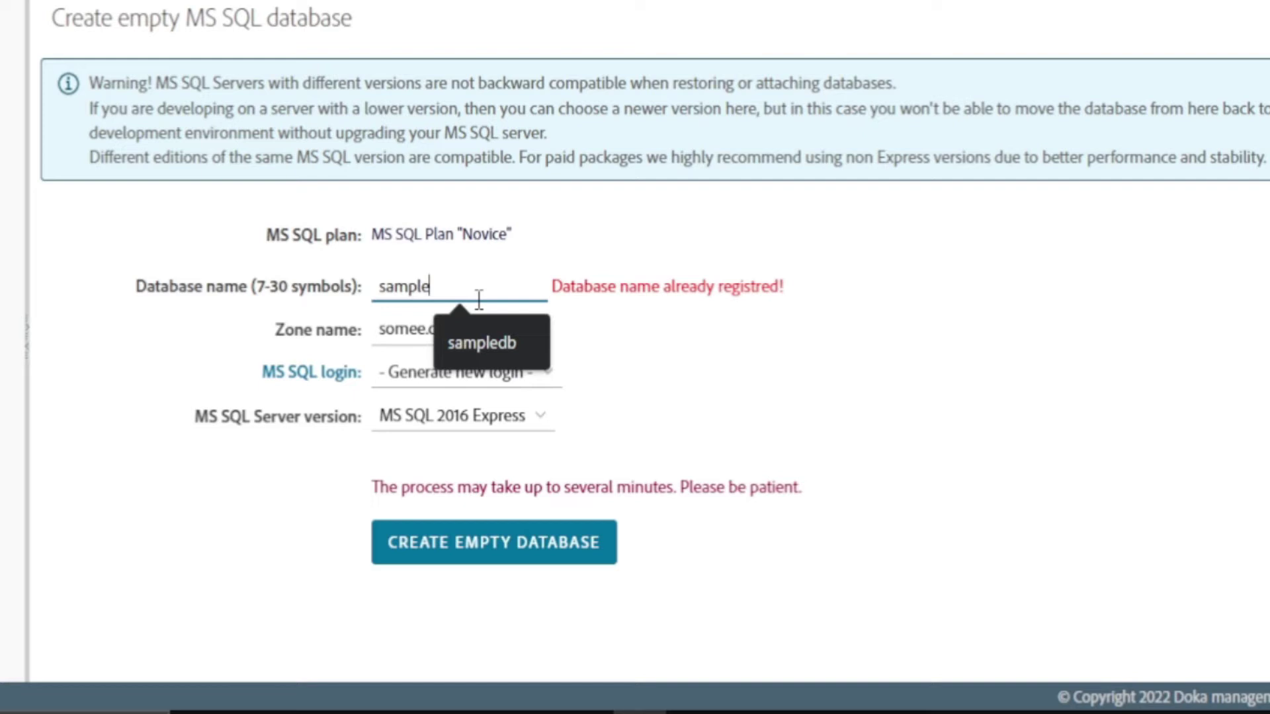
left_click(462, 547)
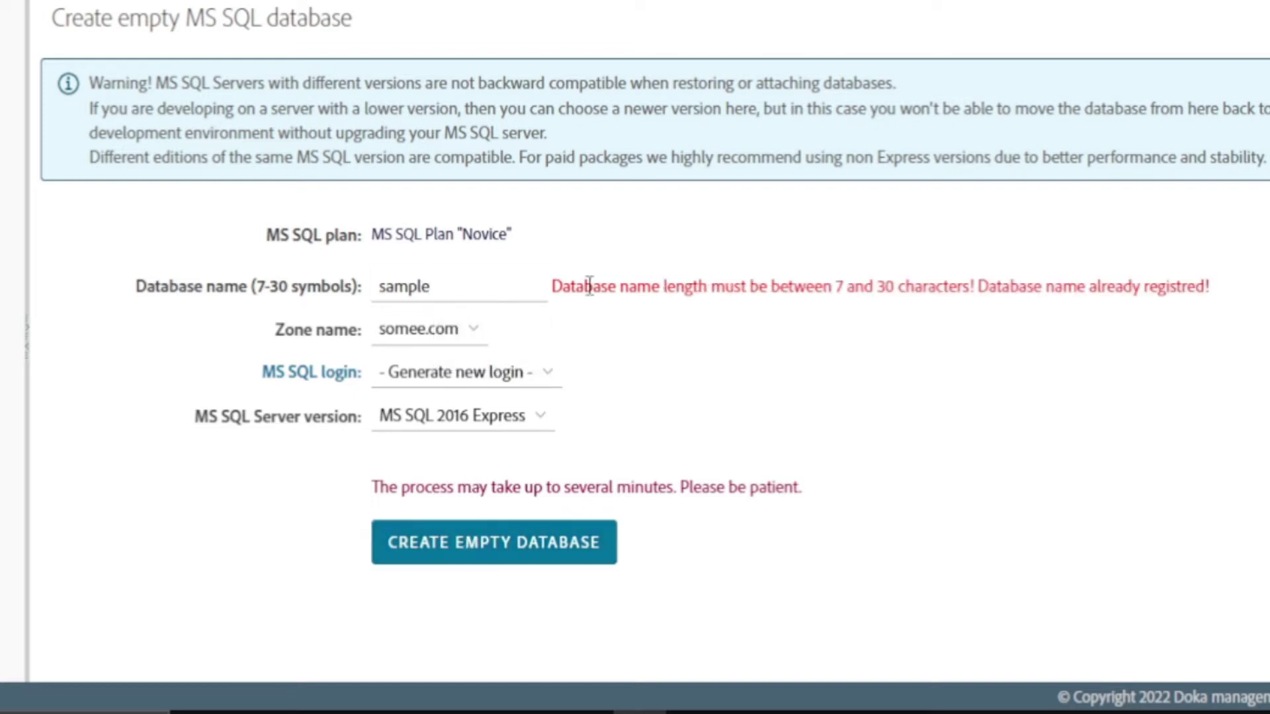
left_click(455, 291)
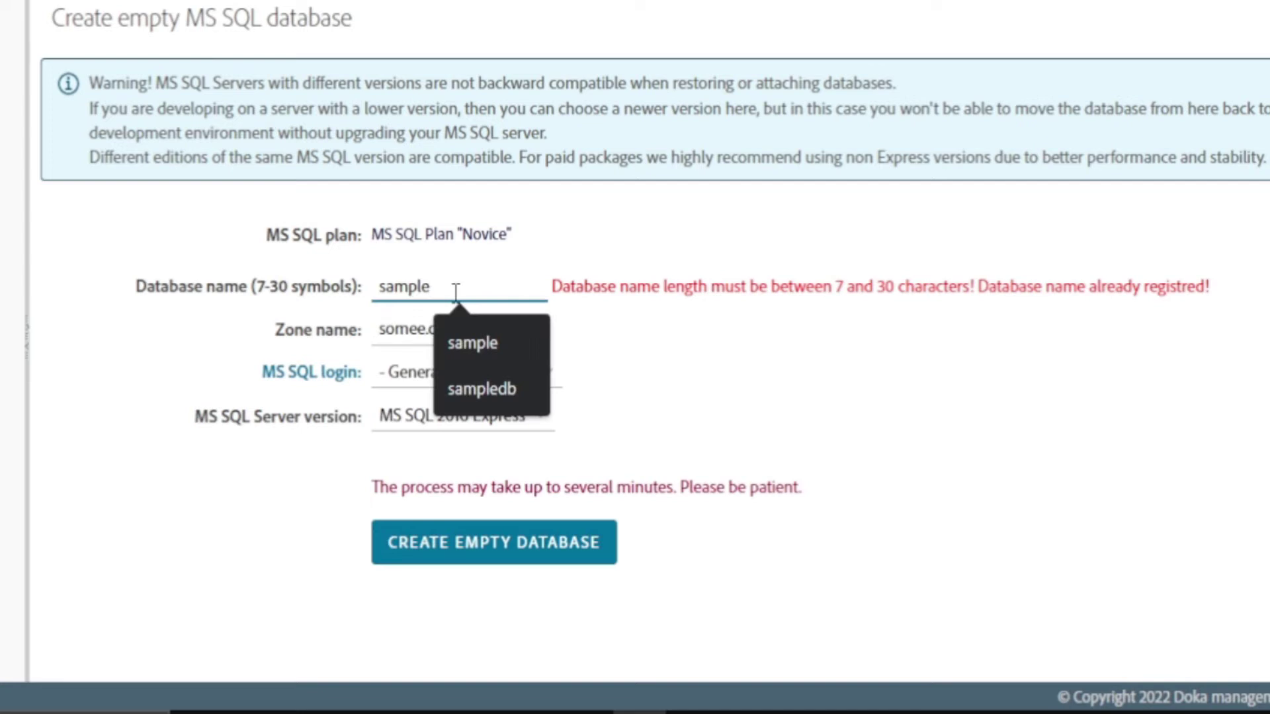
type("123")
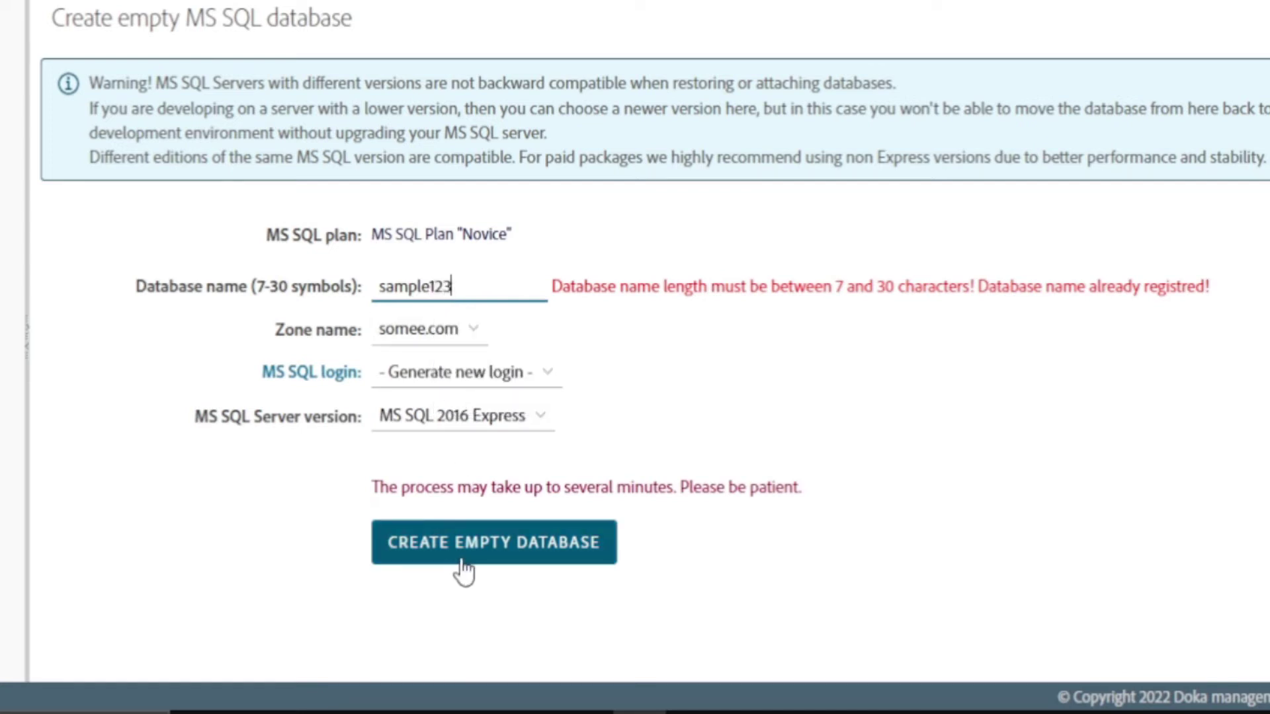
left_click(466, 561)
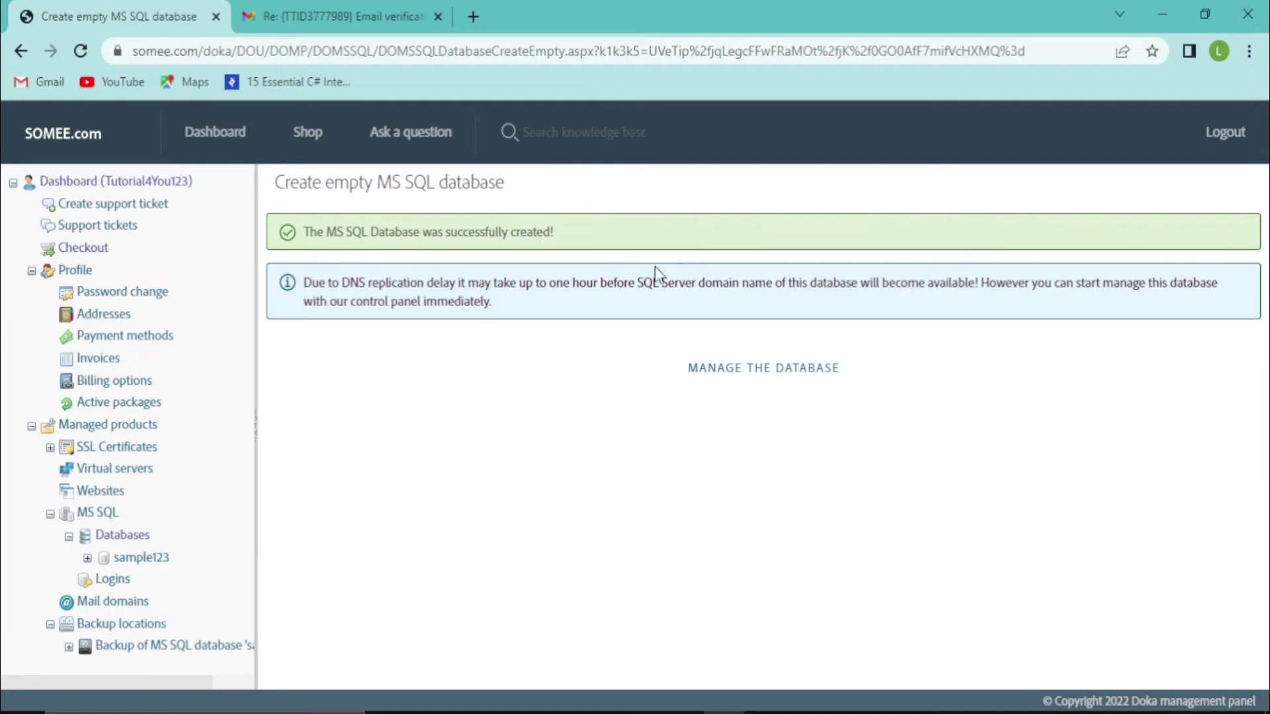
Open the T-SQL console for sample123 from its management page
left_click(755, 368)
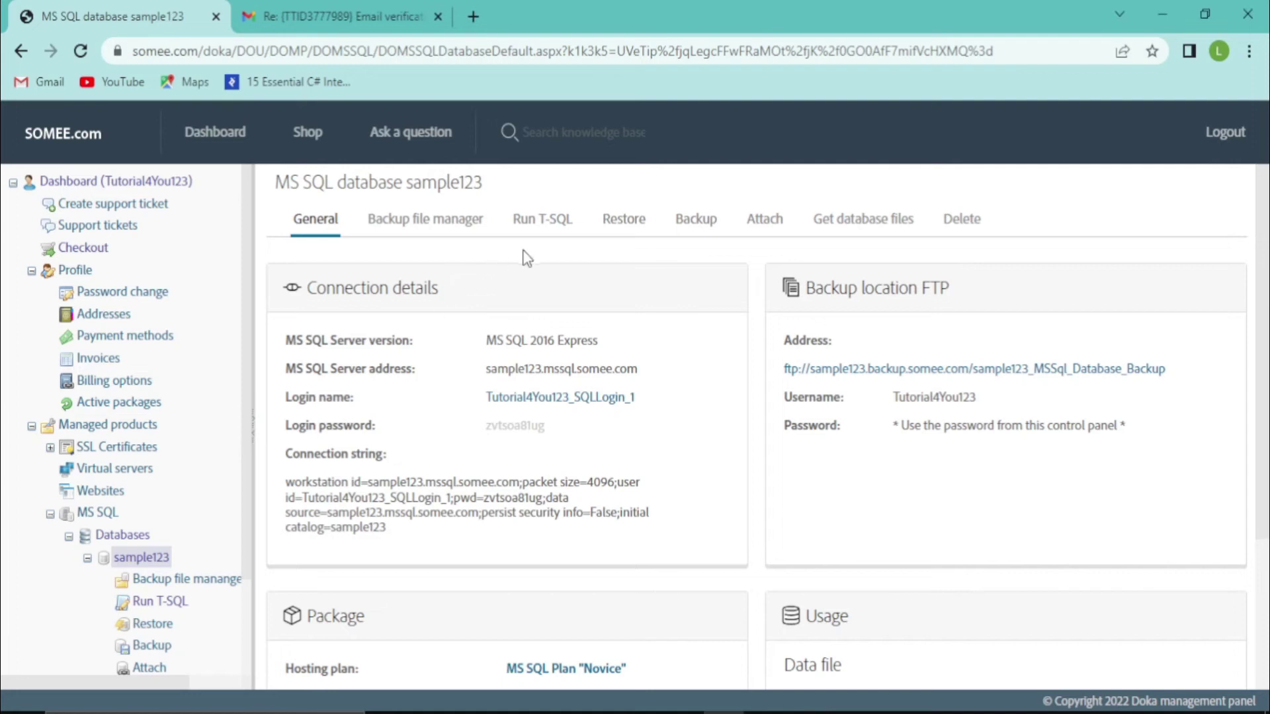
left_click(537, 234)
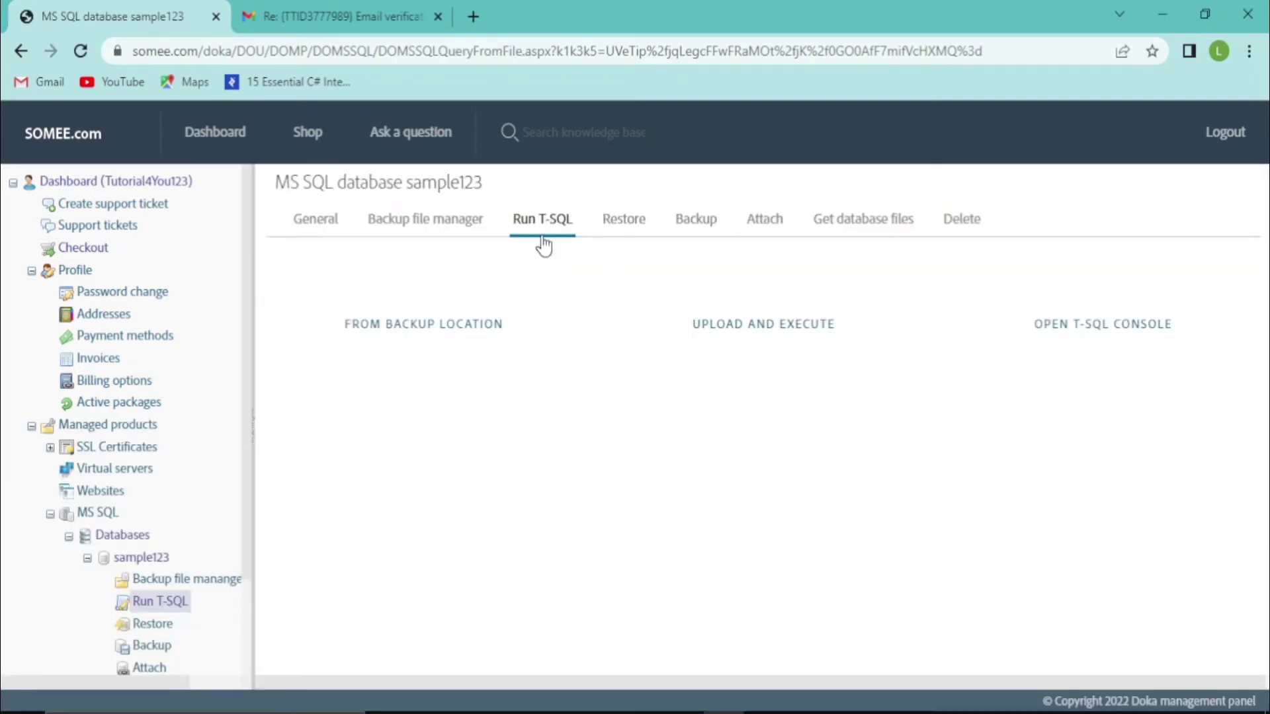
left_click(1073, 338)
left_click(412, 192)
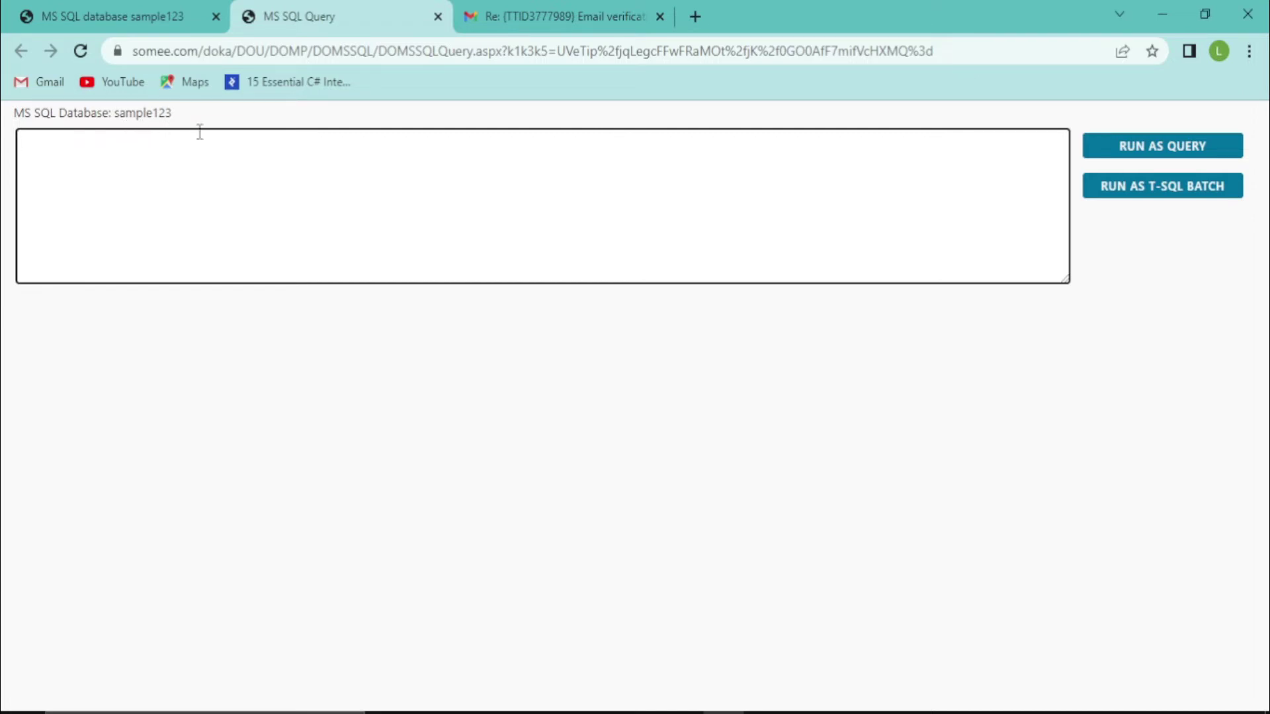
Select the local sampledb database in SQL Server Management Studio
left_click(806, 713)
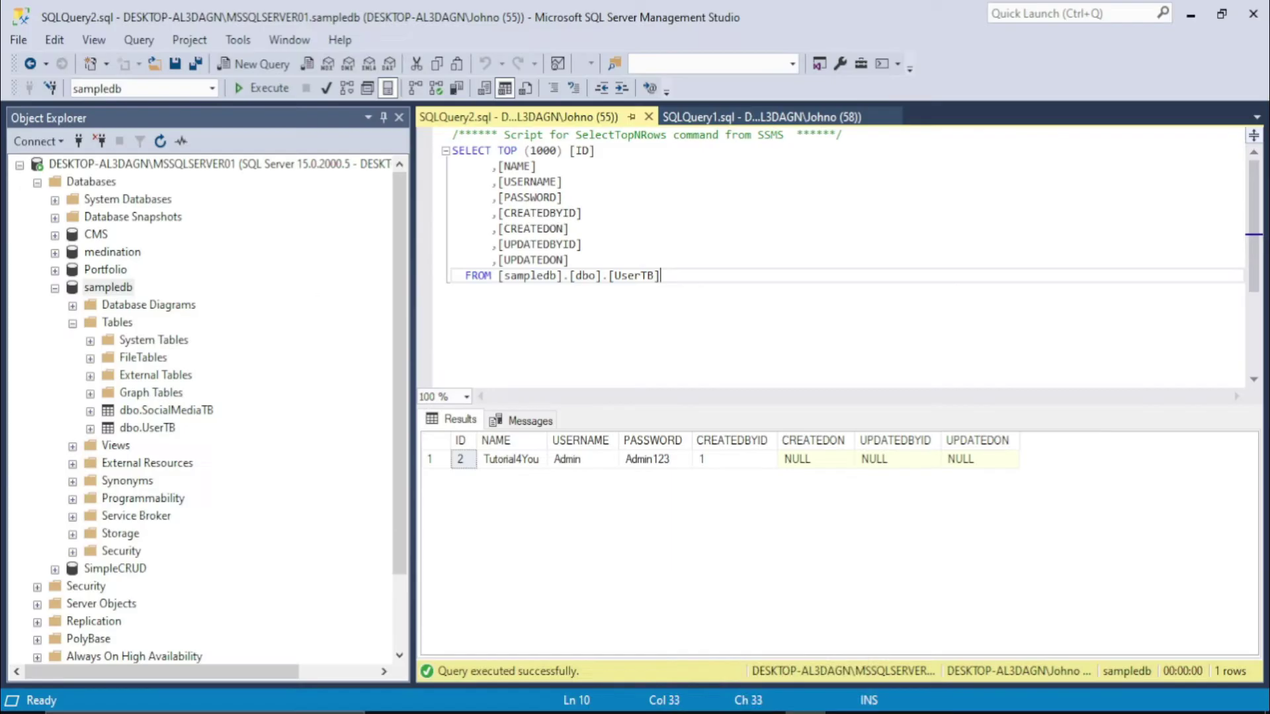
left_click(104, 284)
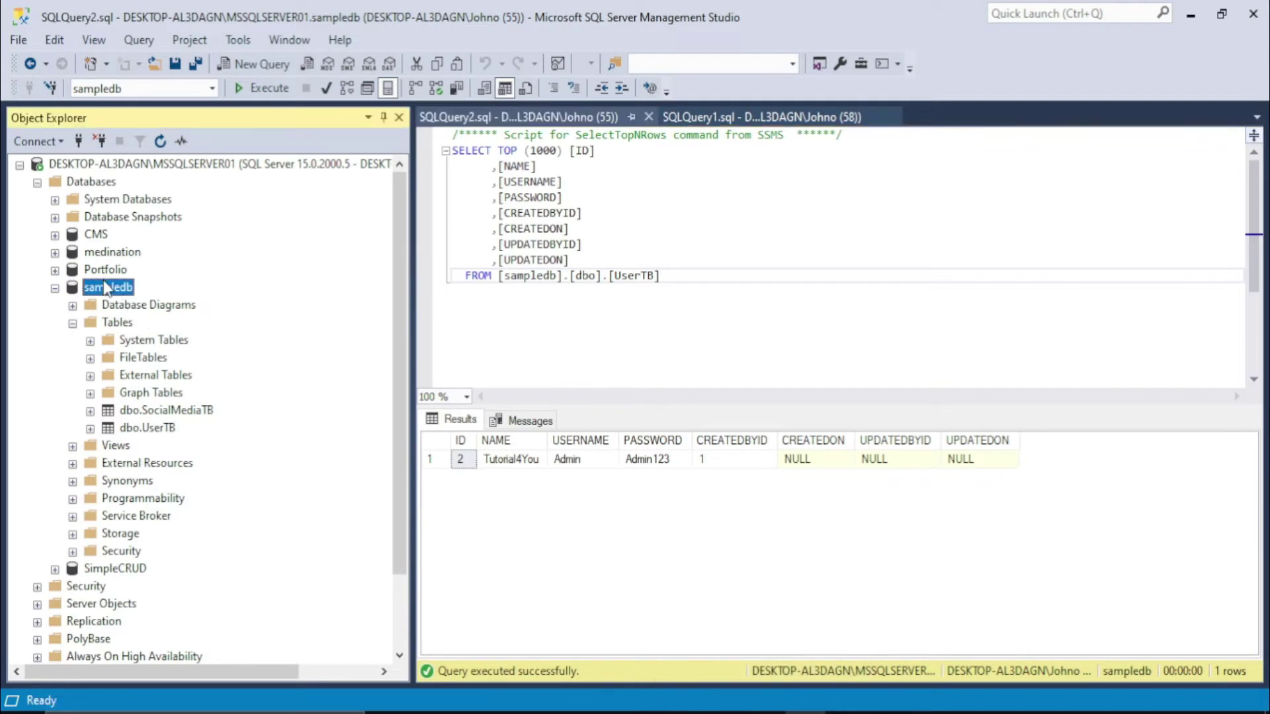
left_click(83, 287)
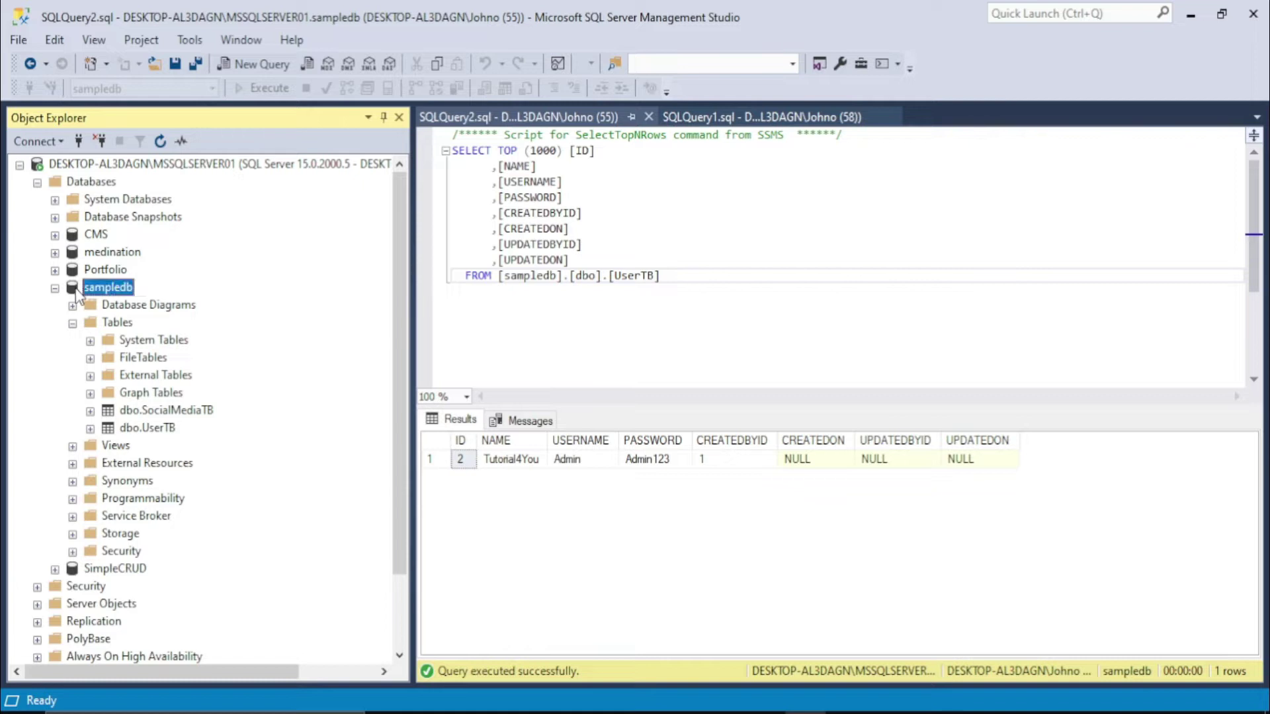
Launch Generate Scripts for sampledb and select the SocialMediaTB and UserTB tables
right_click(75, 289)
mouse_move(113, 372)
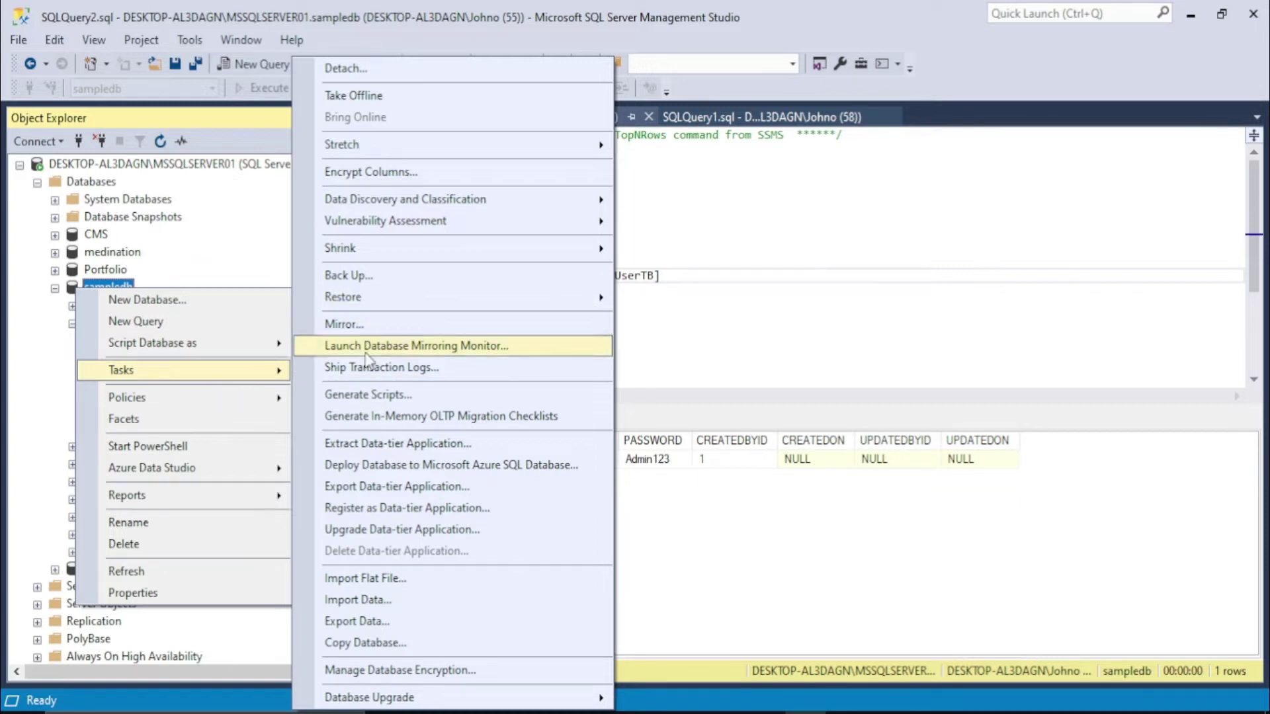
left_click(357, 397)
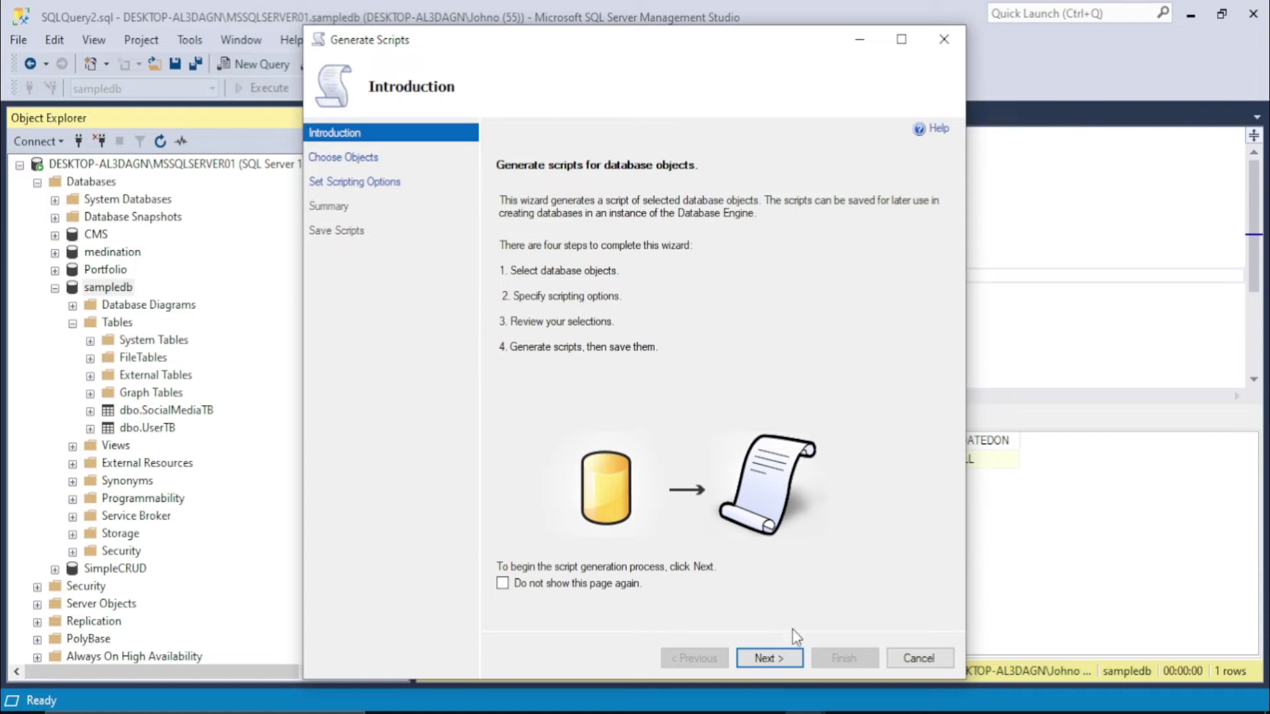
left_click(775, 656)
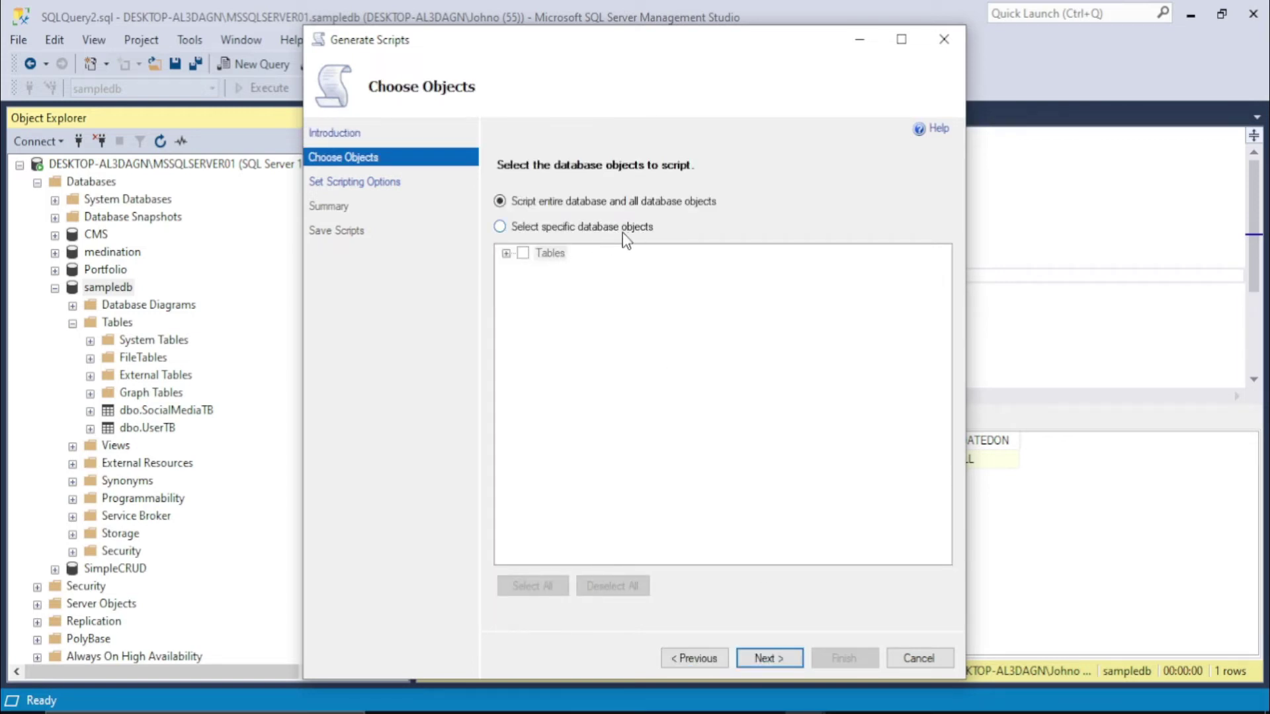
left_click(500, 227)
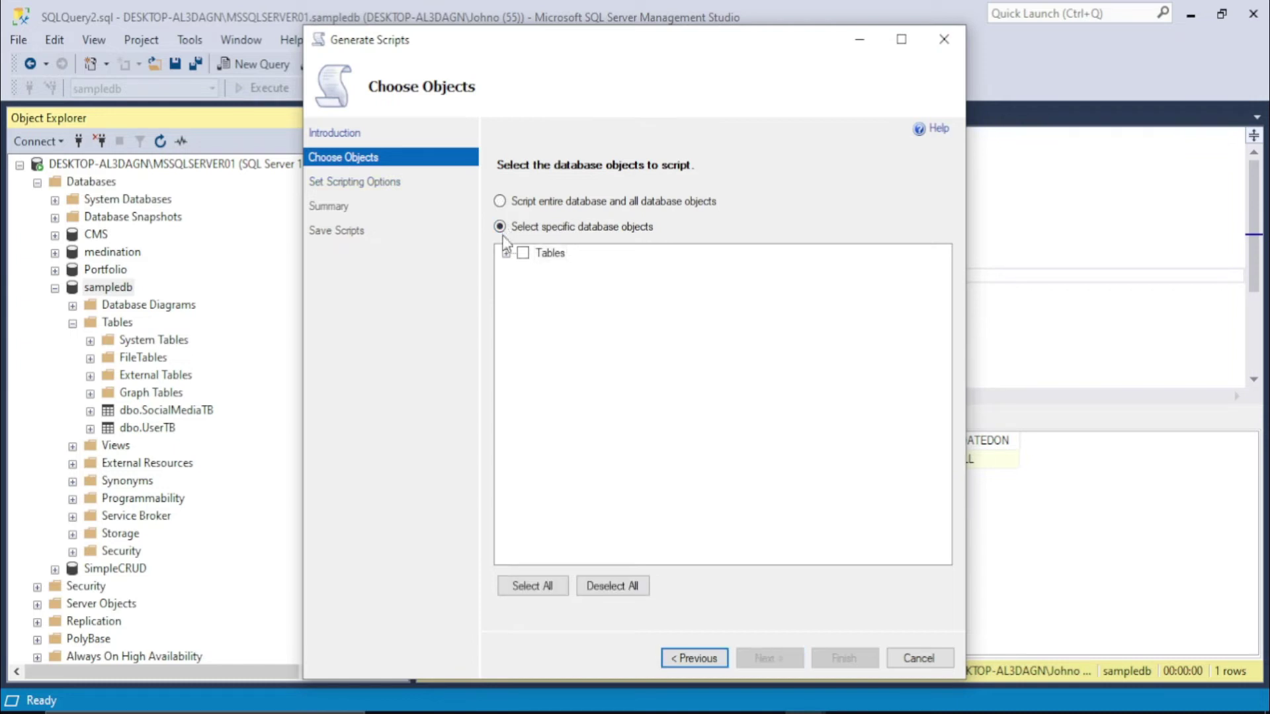
left_click(507, 254)
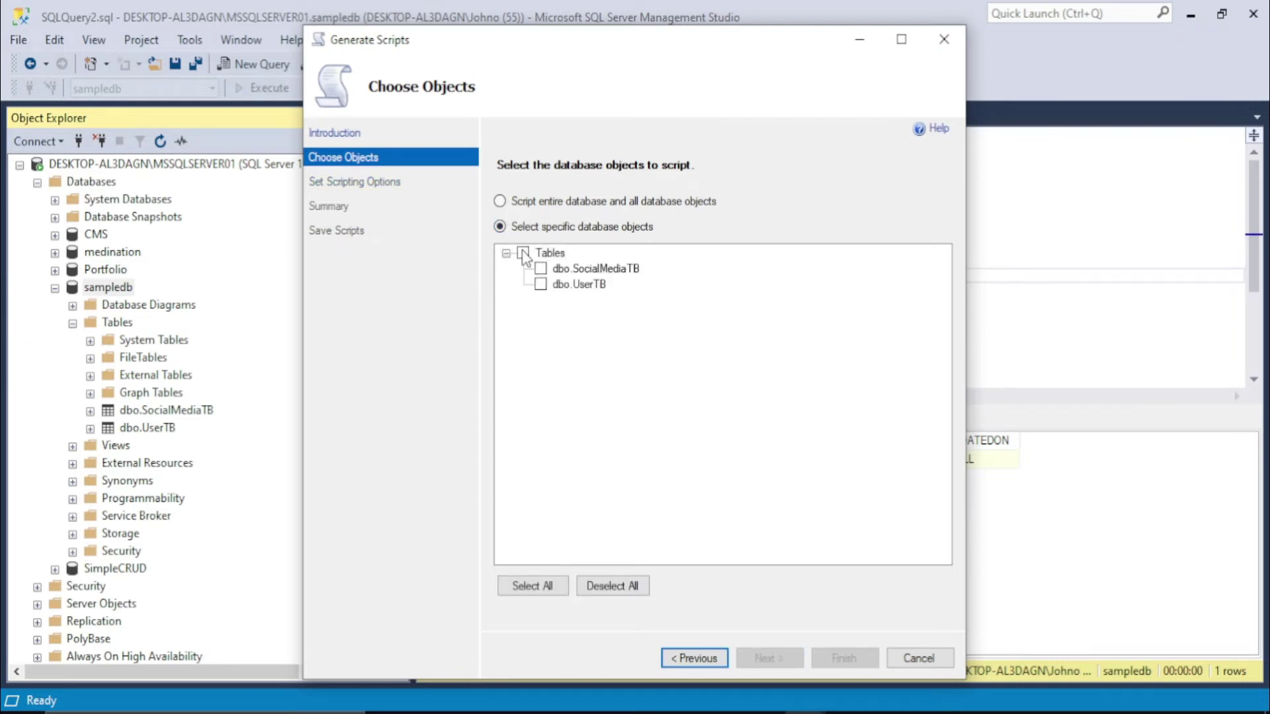
left_click(523, 254)
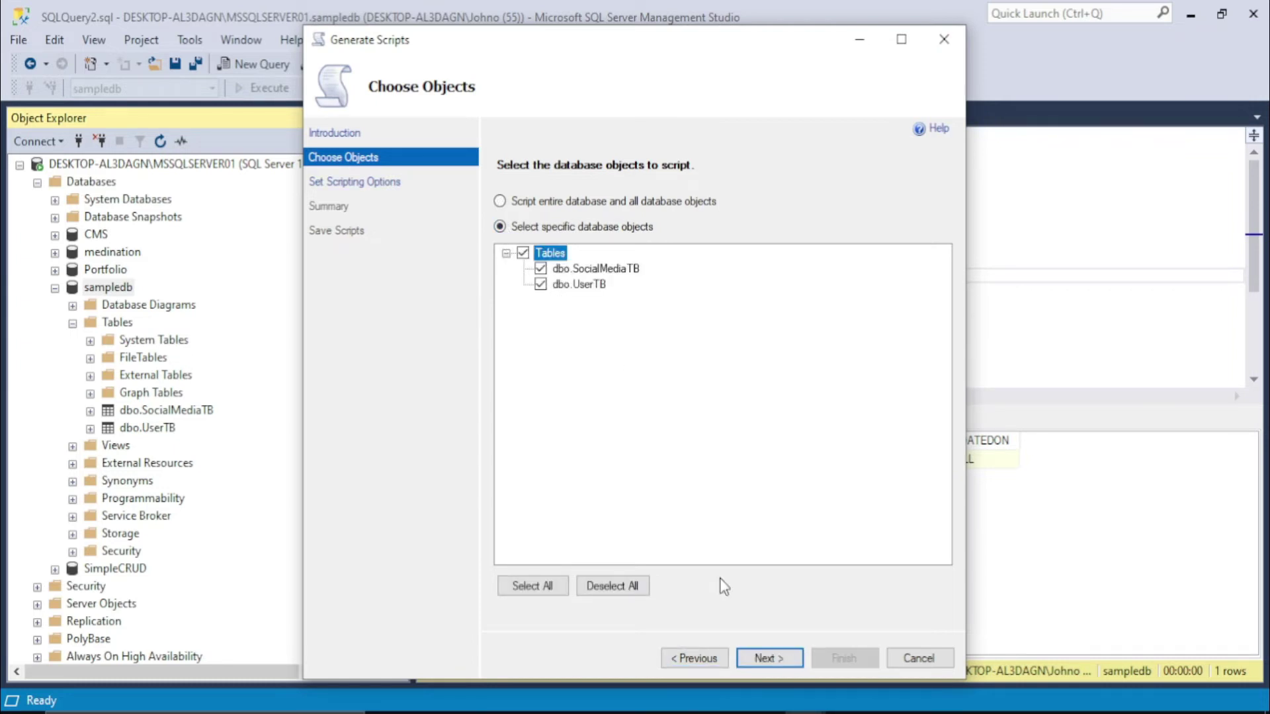
left_click(760, 660)
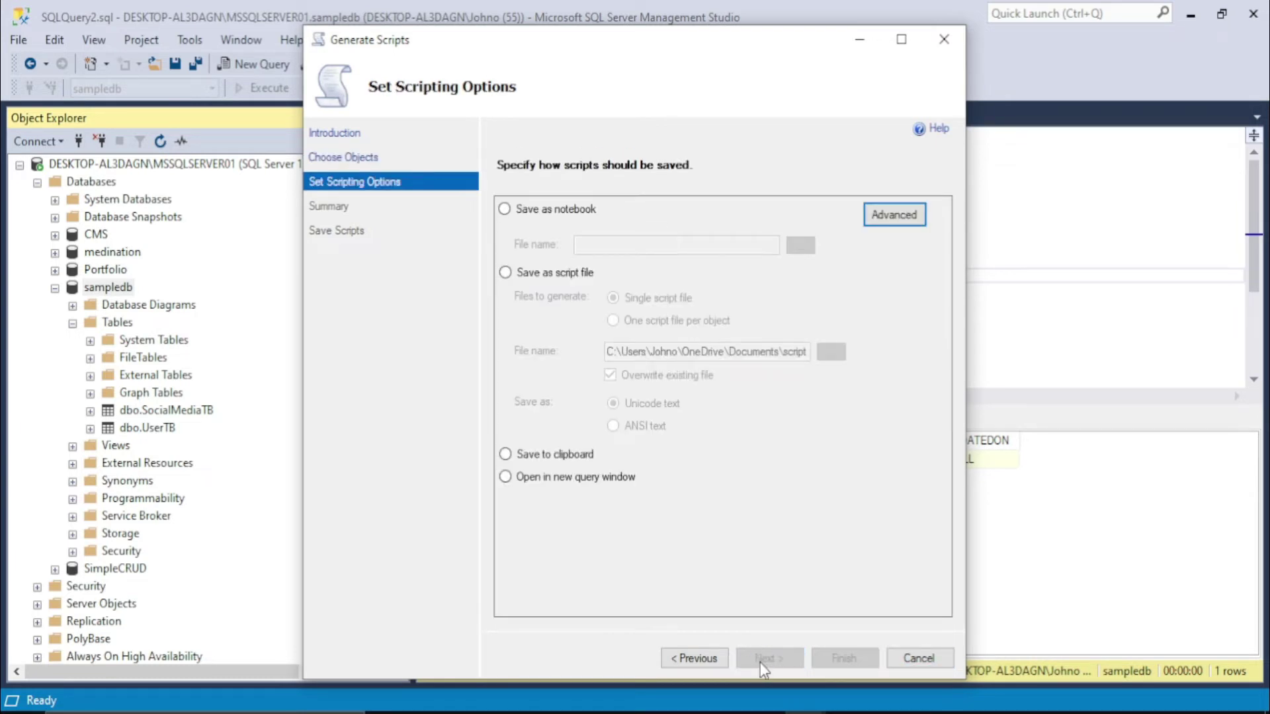
Review the Advanced Scripting Options, then bring the sample123 database page forward in Chrome
left_click(894, 215)
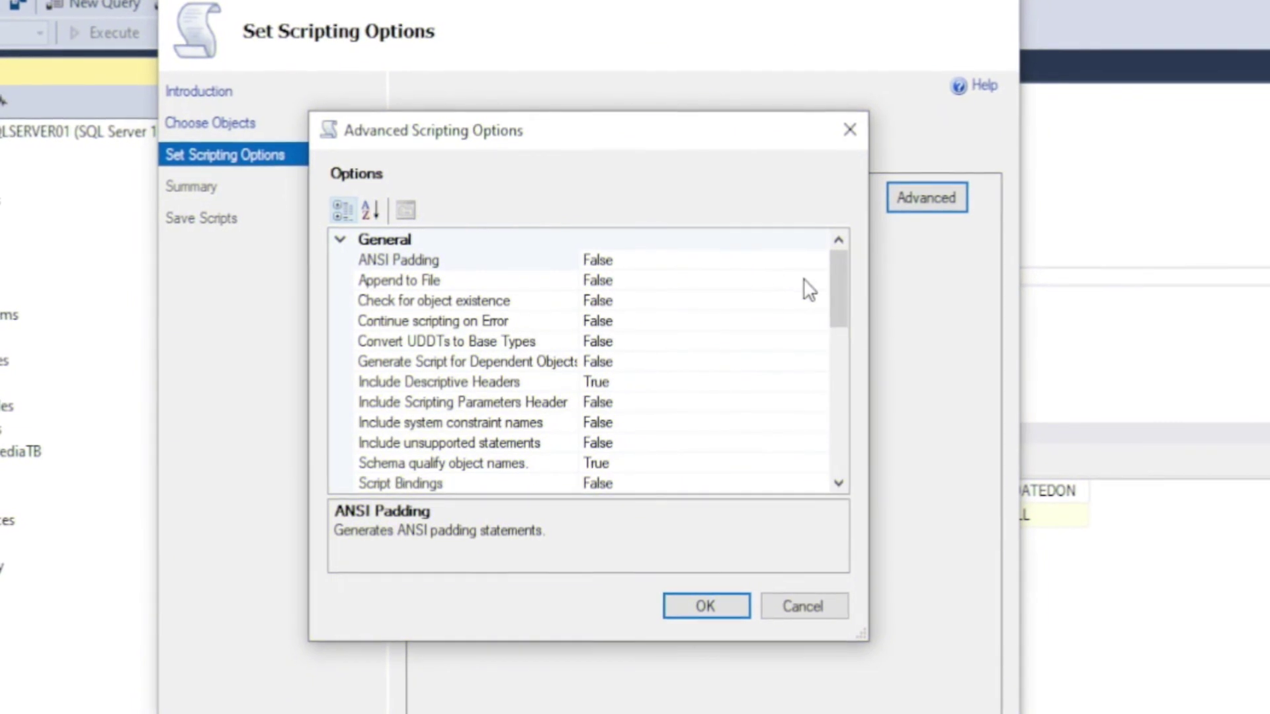
left_click_drag(837, 269, 836, 316)
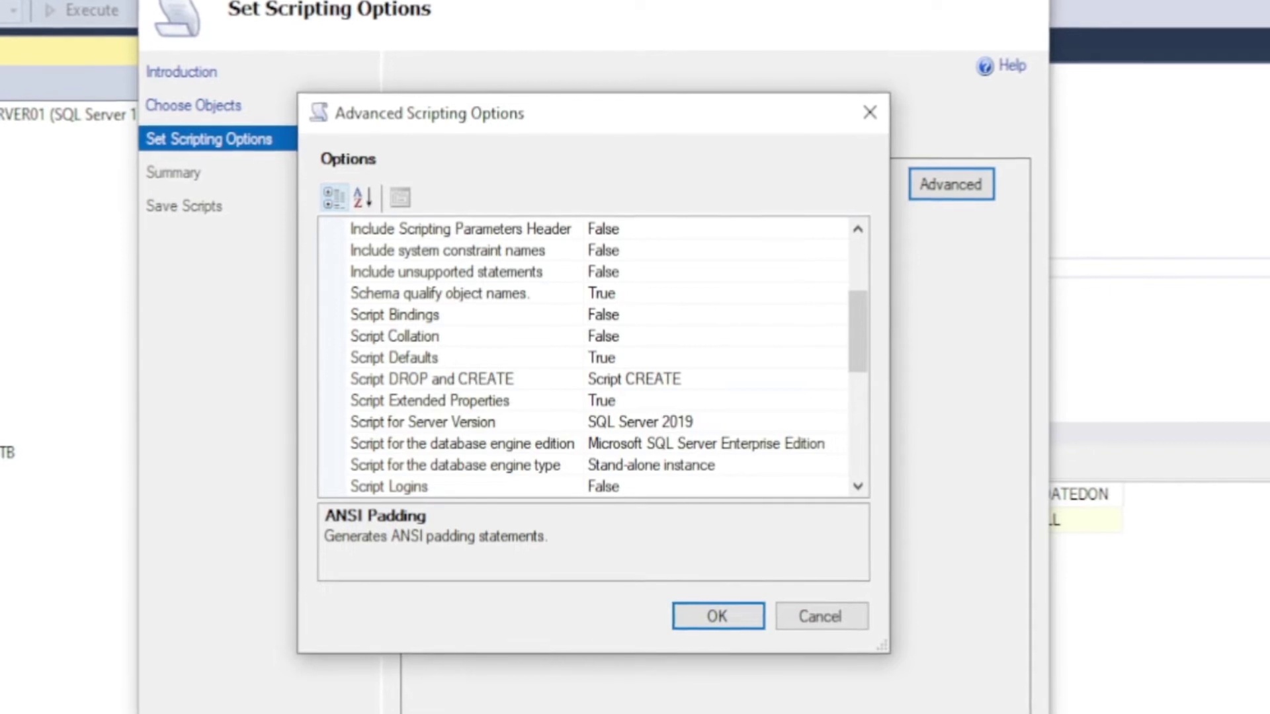
left_click(716, 713)
left_click(66, 1)
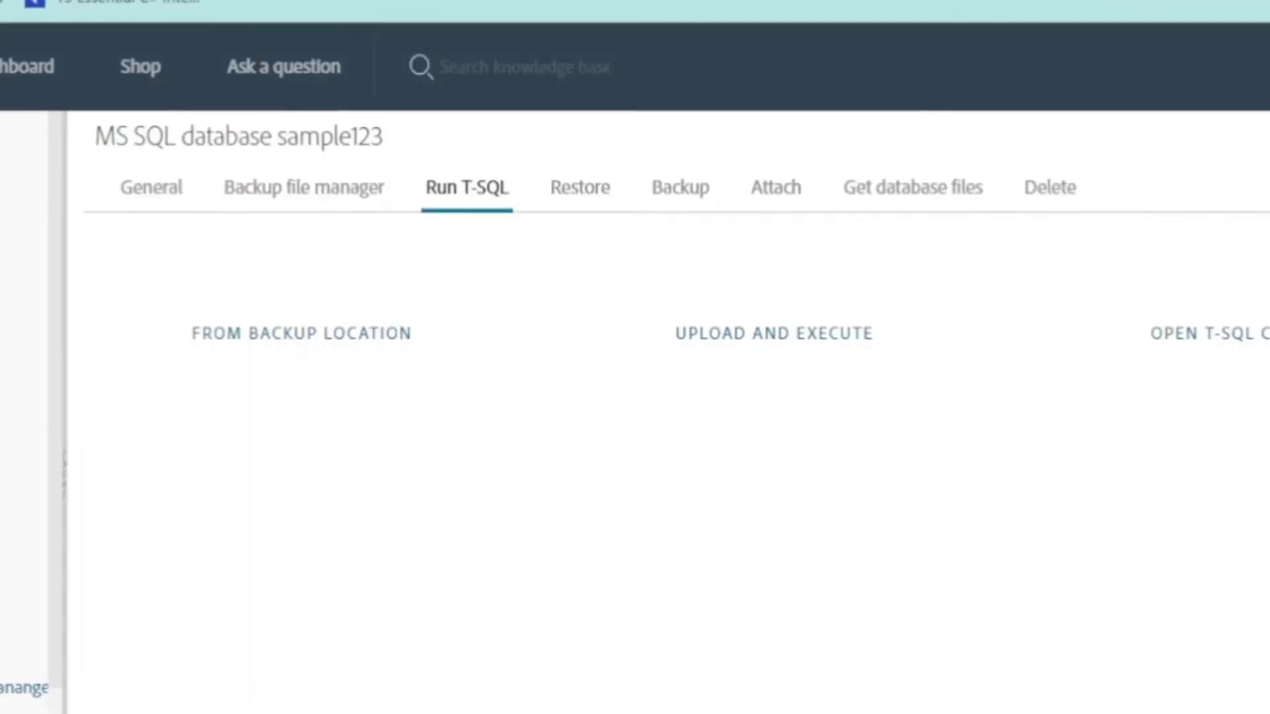
Show sample123's connection details on the General tab, then return to the script wizard
left_click(156, 213)
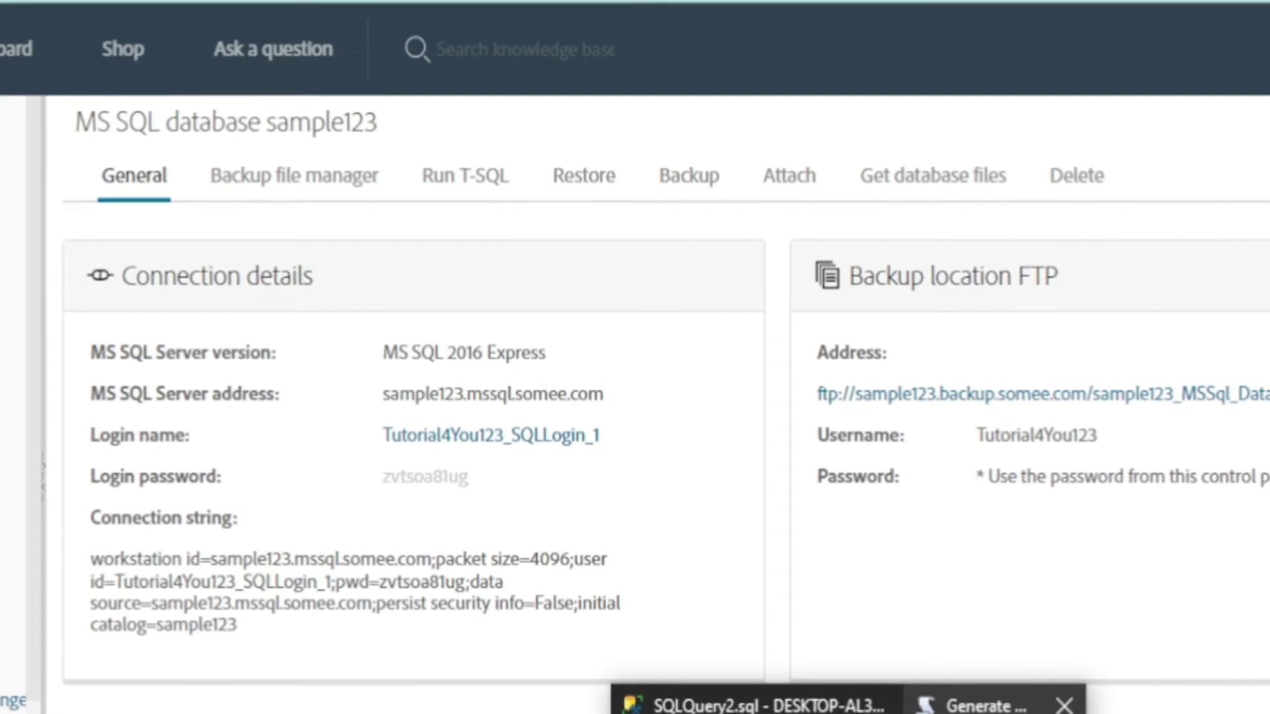
left_click(1018, 696)
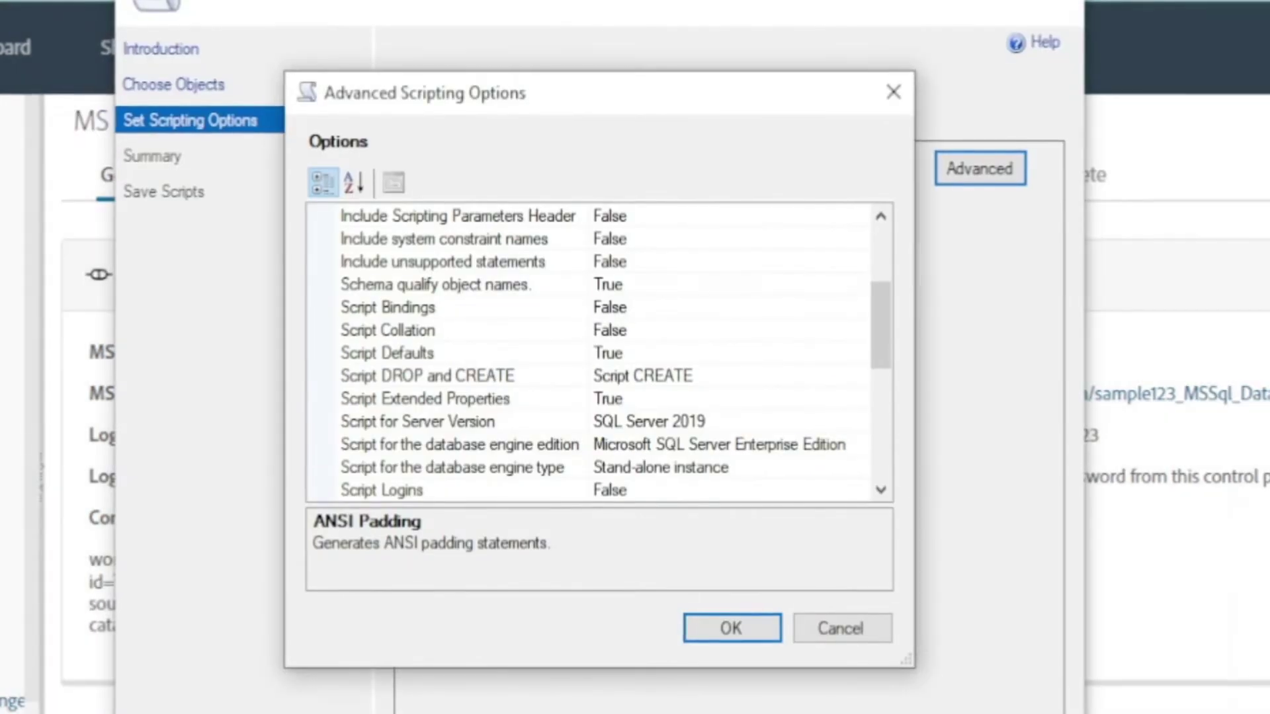
Target the script at SQL Server 2016 with Schema only data and confirm the advanced options
left_click(816, 422)
left_click(863, 441)
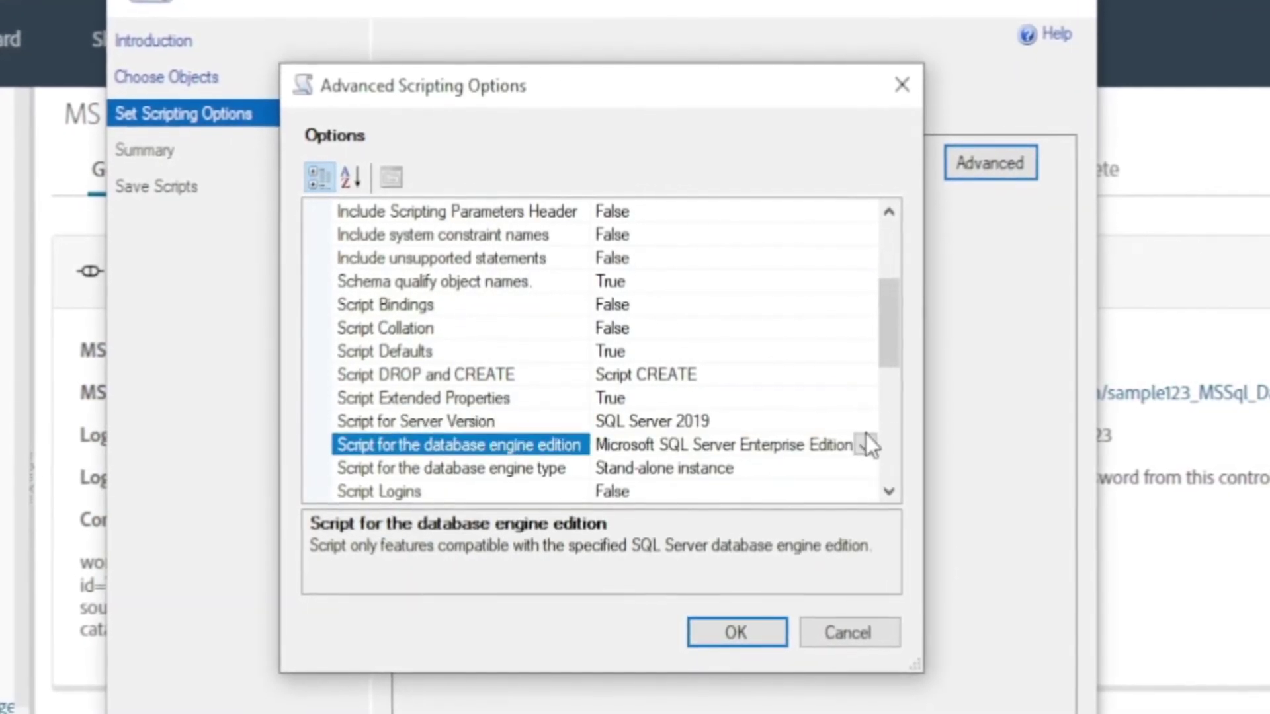
left_click(854, 421)
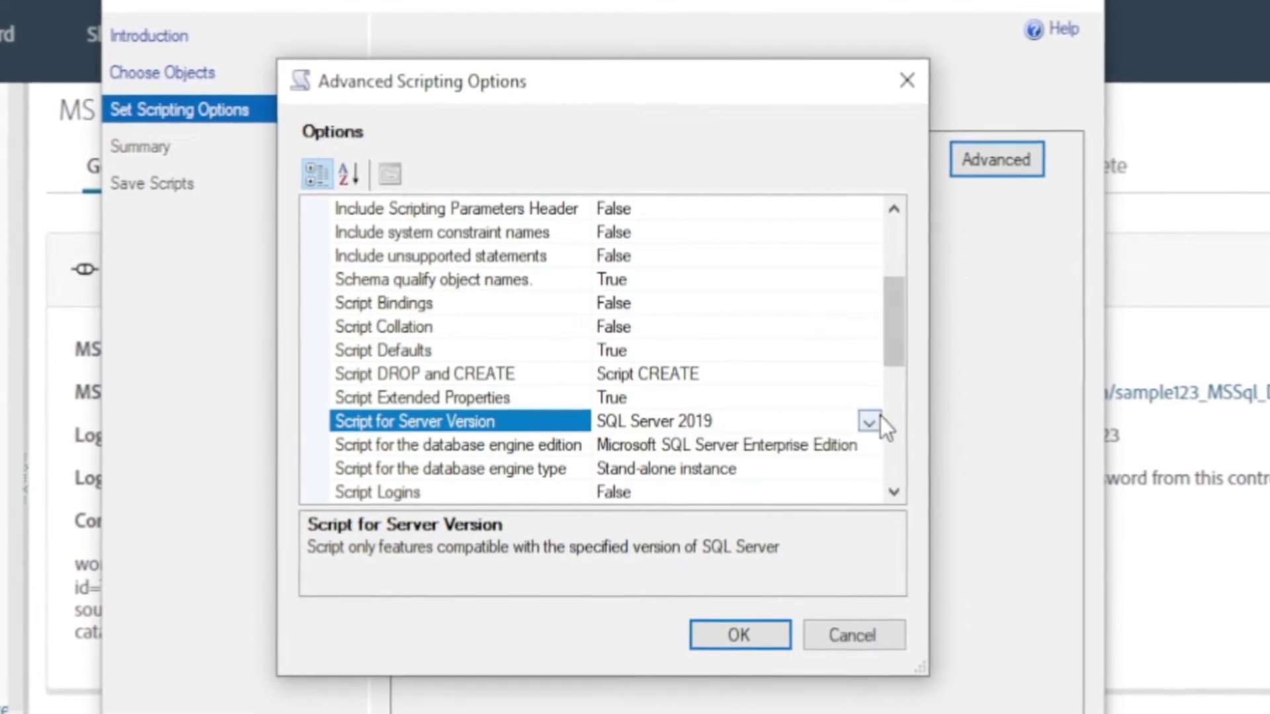
left_click(877, 418)
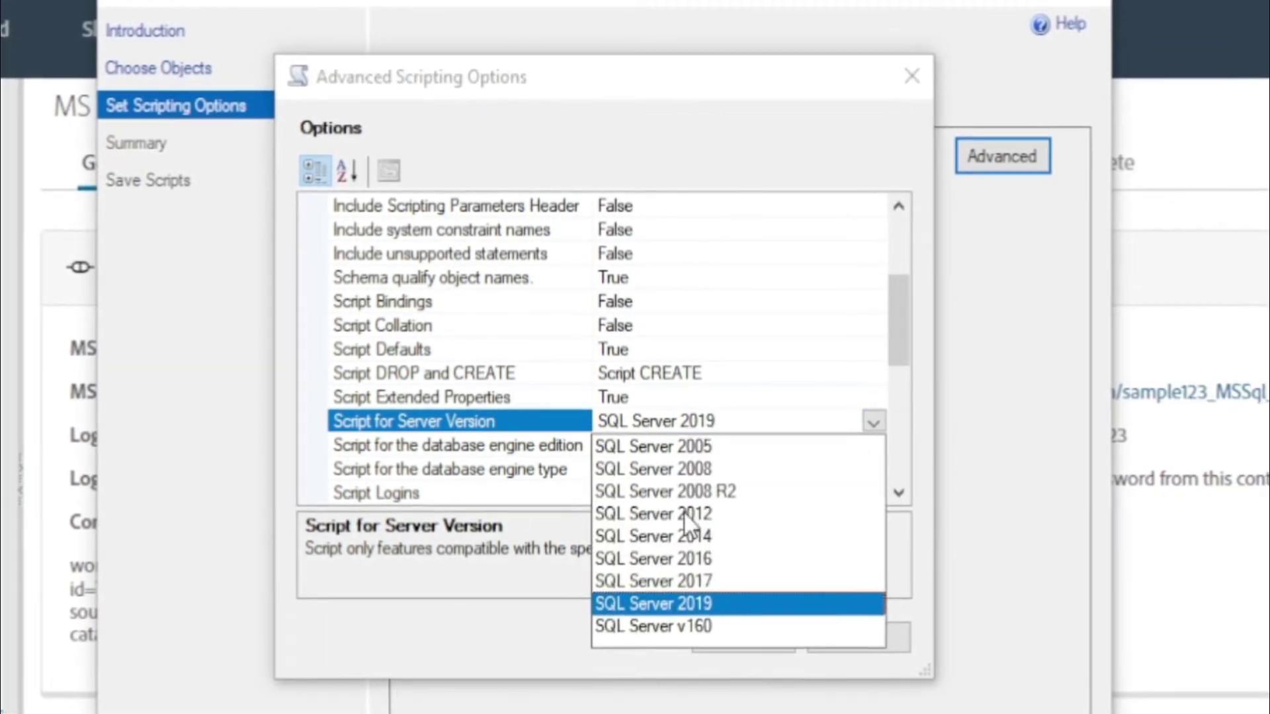
left_click(685, 562)
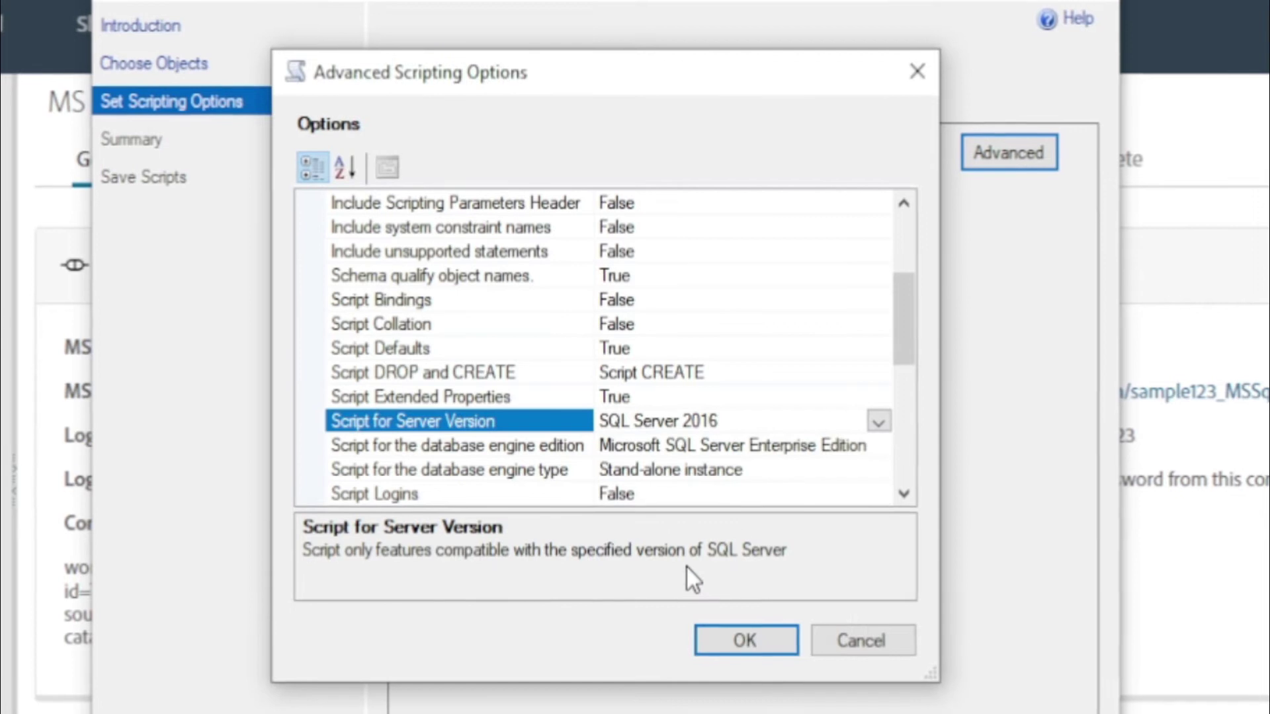
left_click_drag(915, 351, 906, 425)
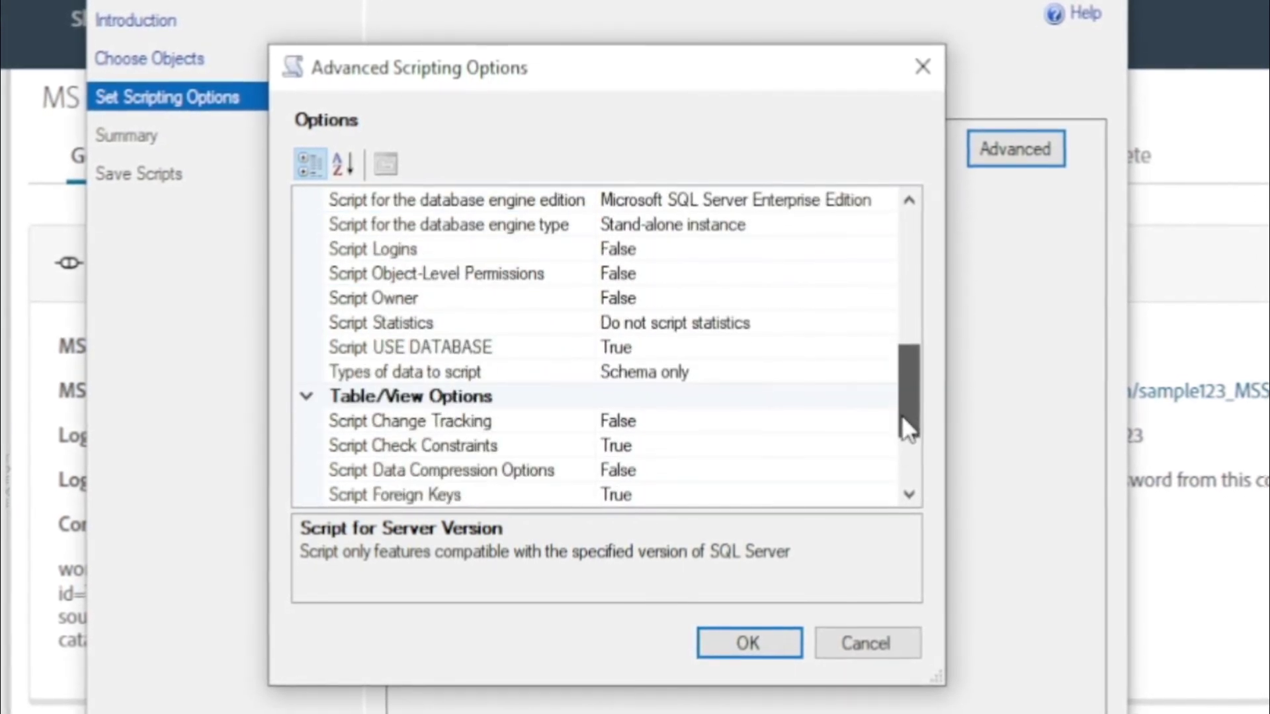
left_click(711, 370)
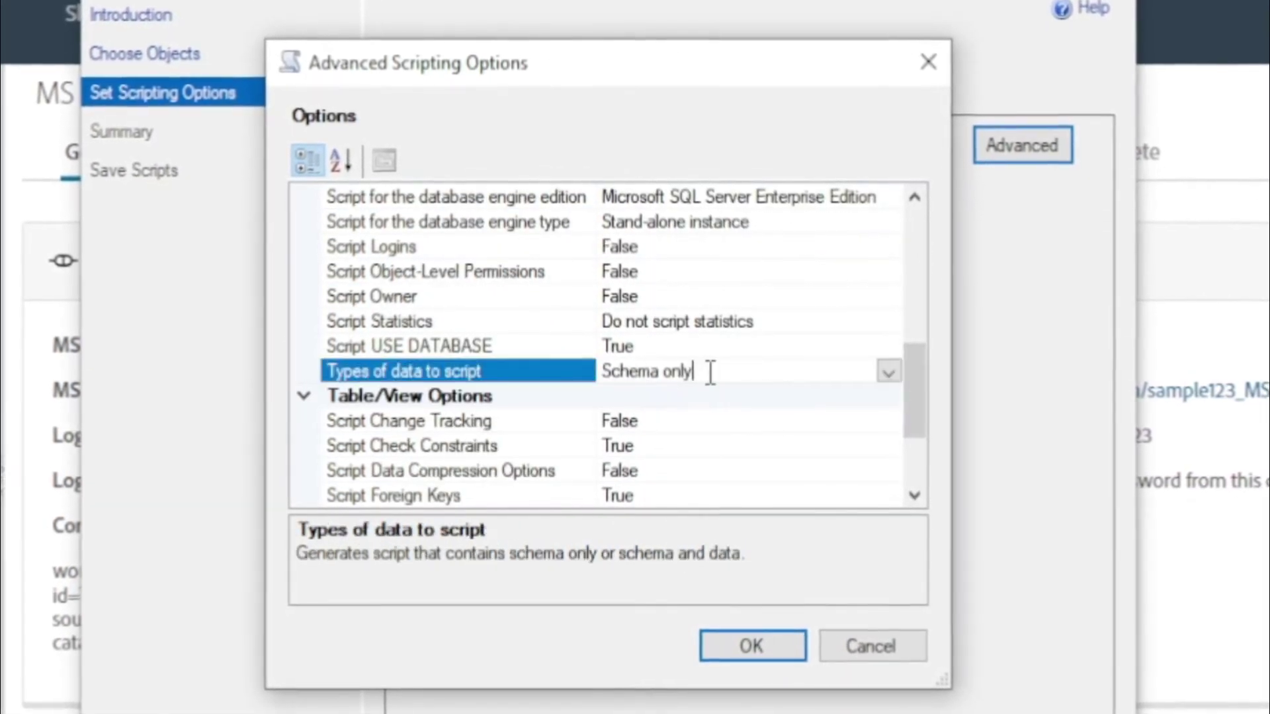
left_click(889, 373)
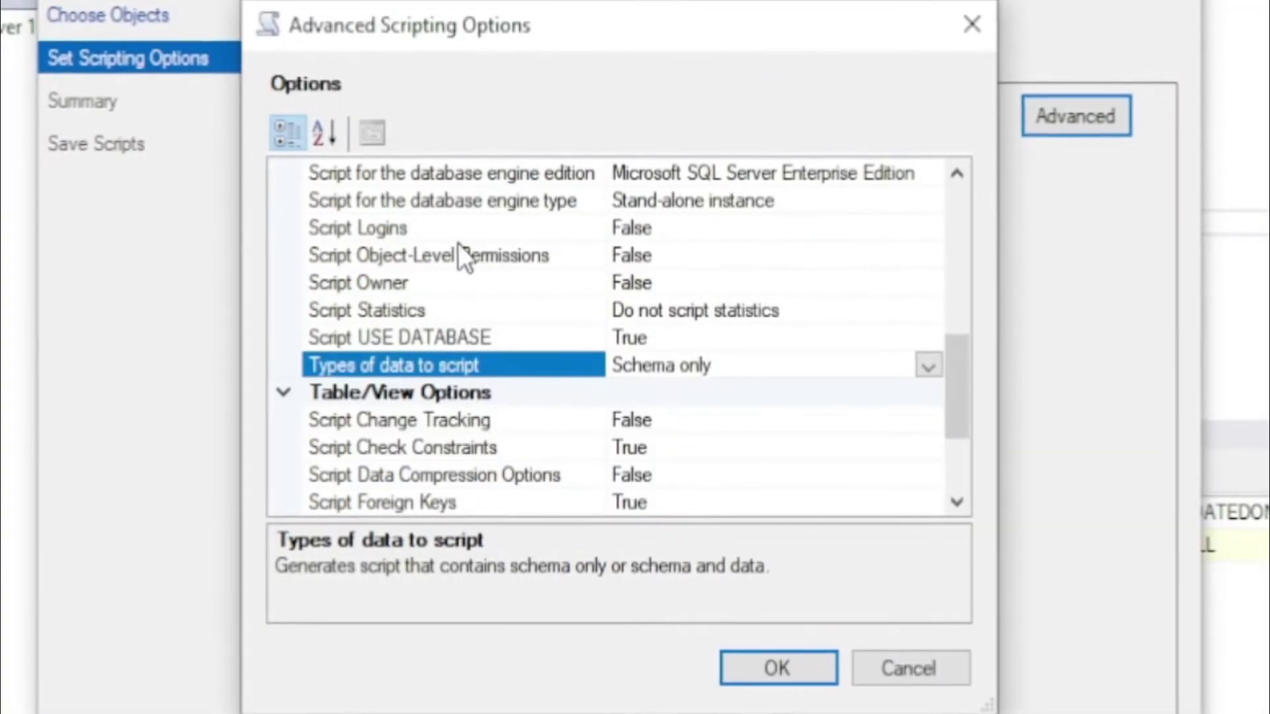
left_click(931, 364)
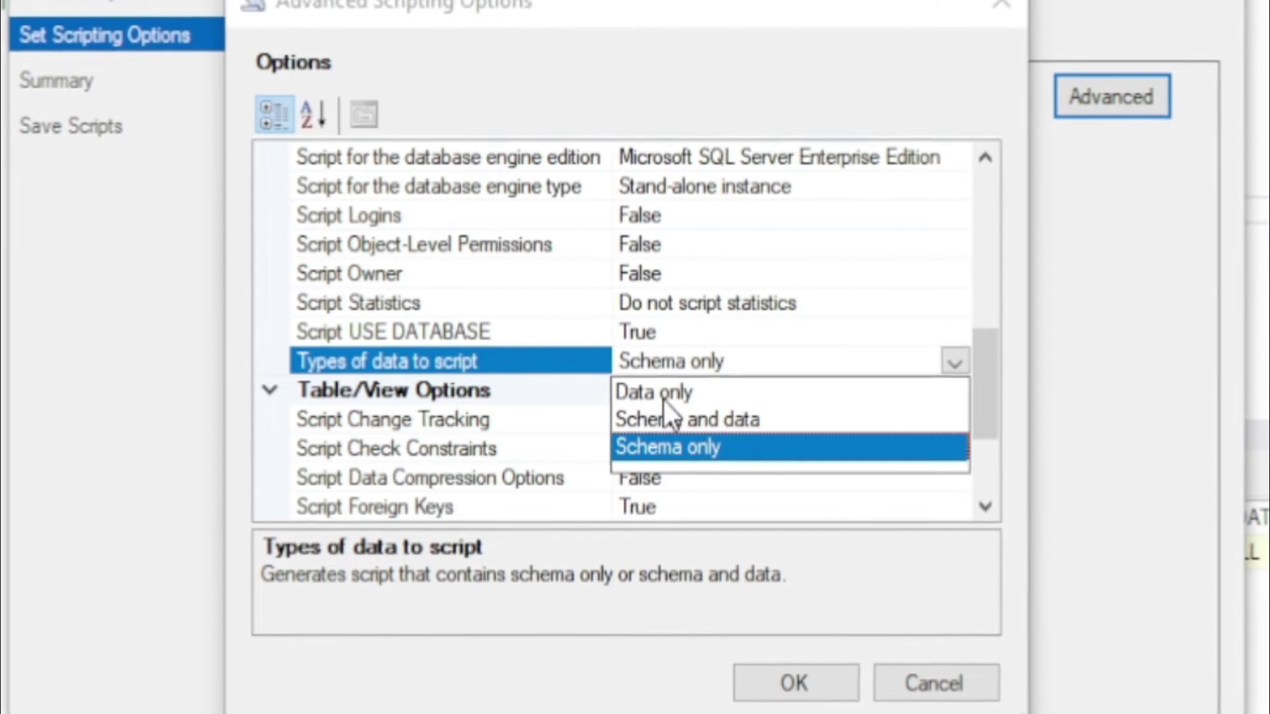
left_click(668, 463)
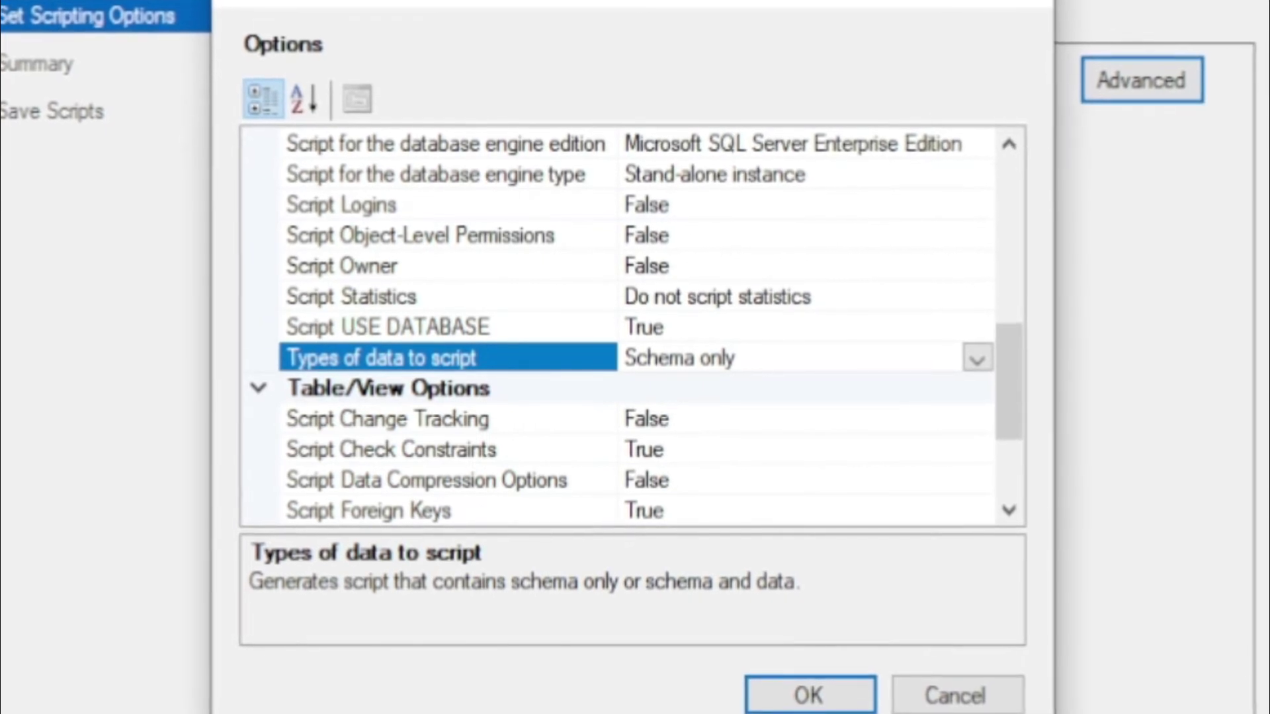
left_click(801, 700)
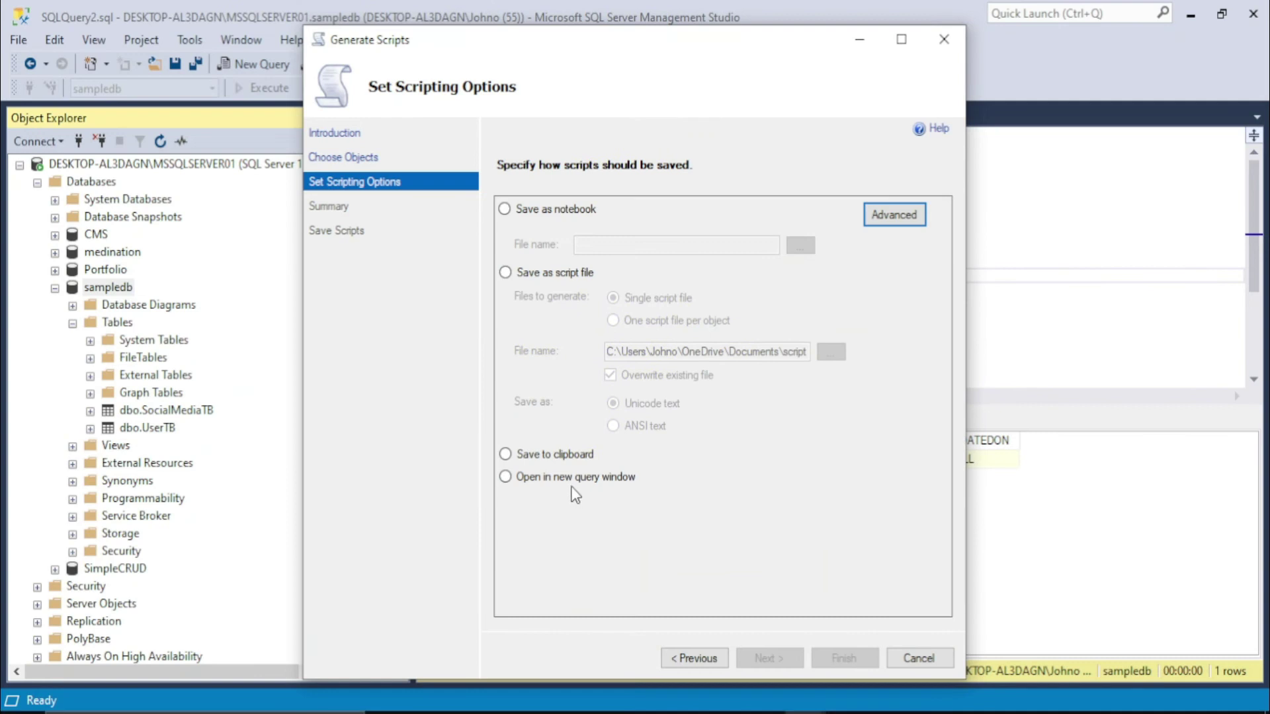
Finish the wizard, generating the table script into a new query window
left_click(505, 477)
left_click(772, 659)
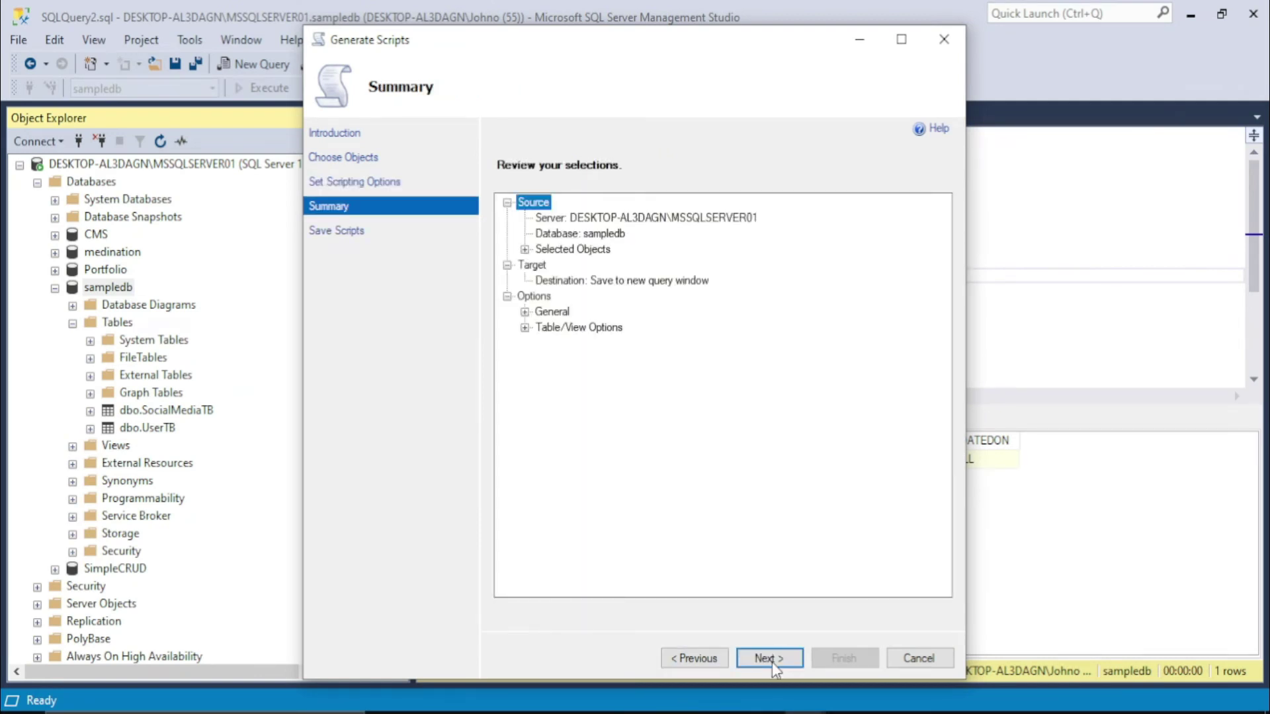
left_click(772, 659)
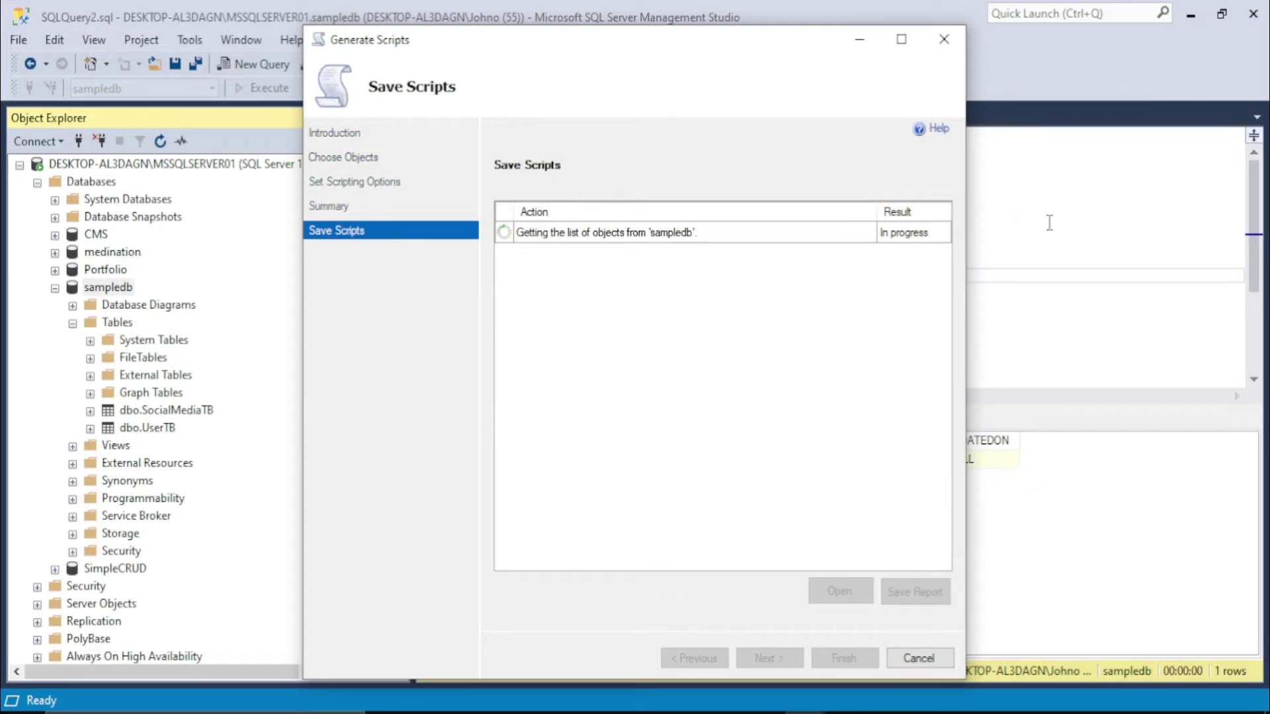
left_click(859, 39)
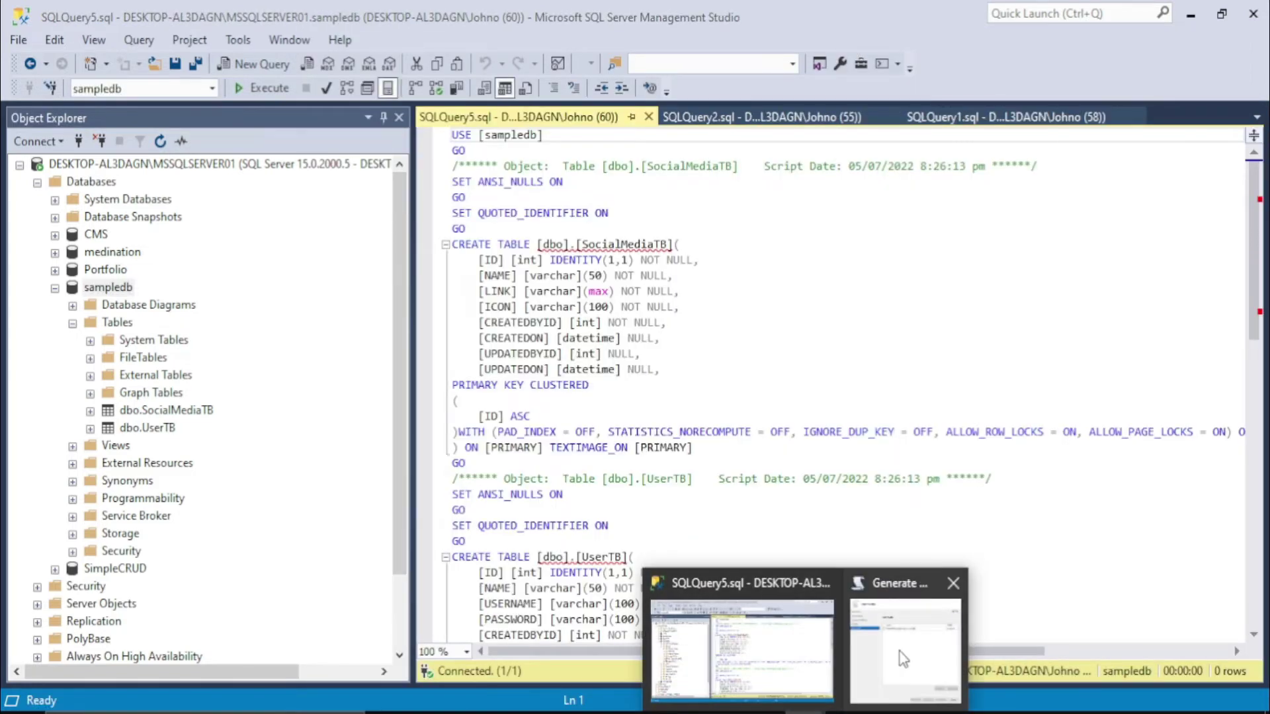
left_click(899, 652)
left_click(836, 662)
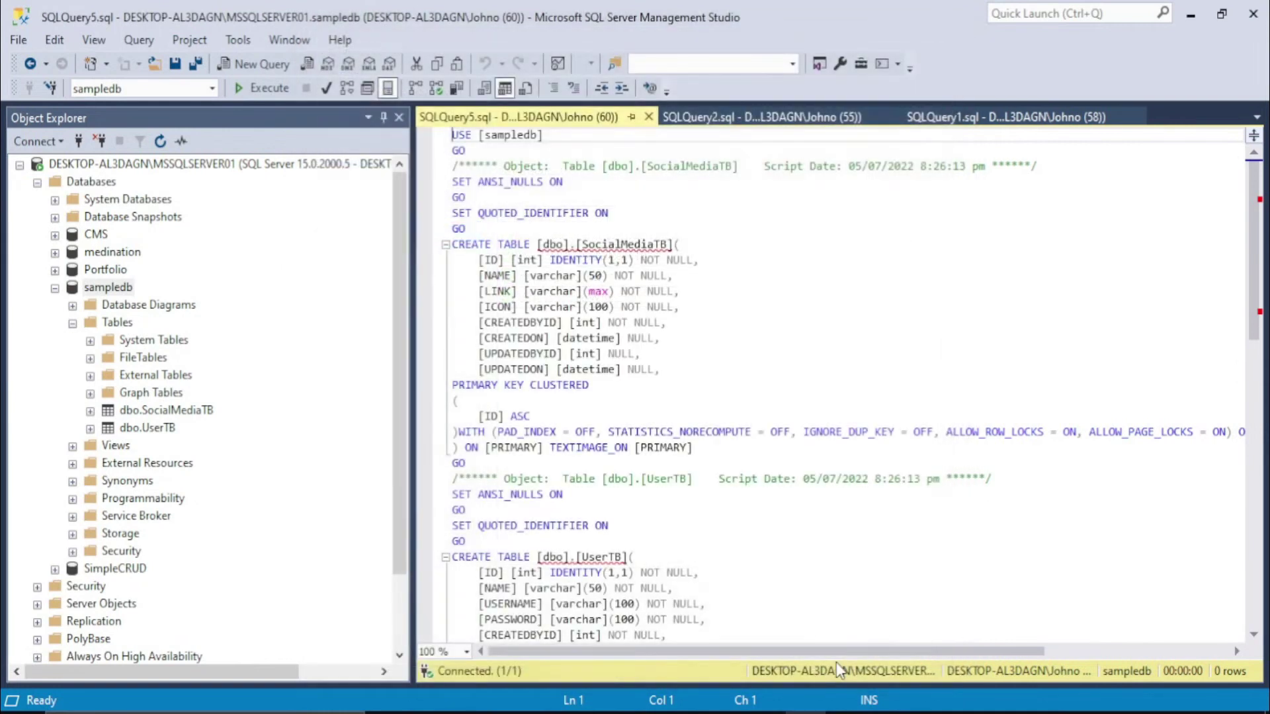
Change the script's USE line to sample123 and select the whole script
left_click(537, 135)
key("BackSpace")
type("123")
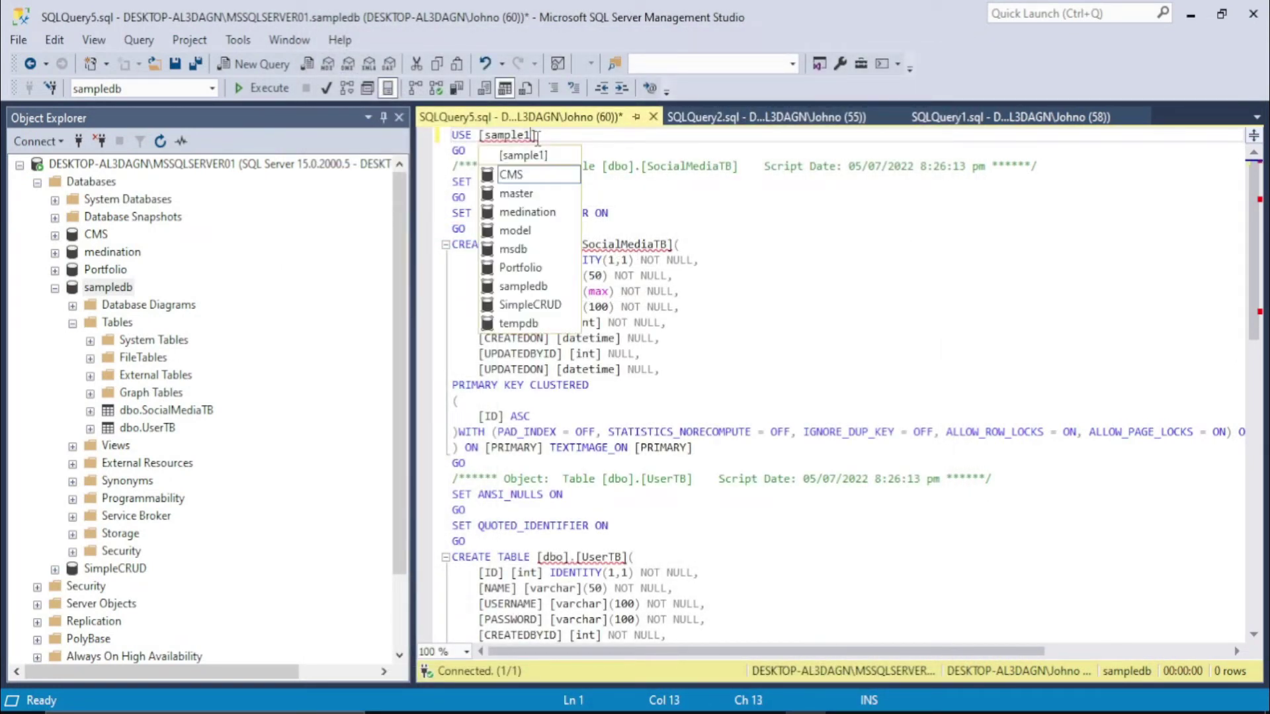
left_click(678, 189)
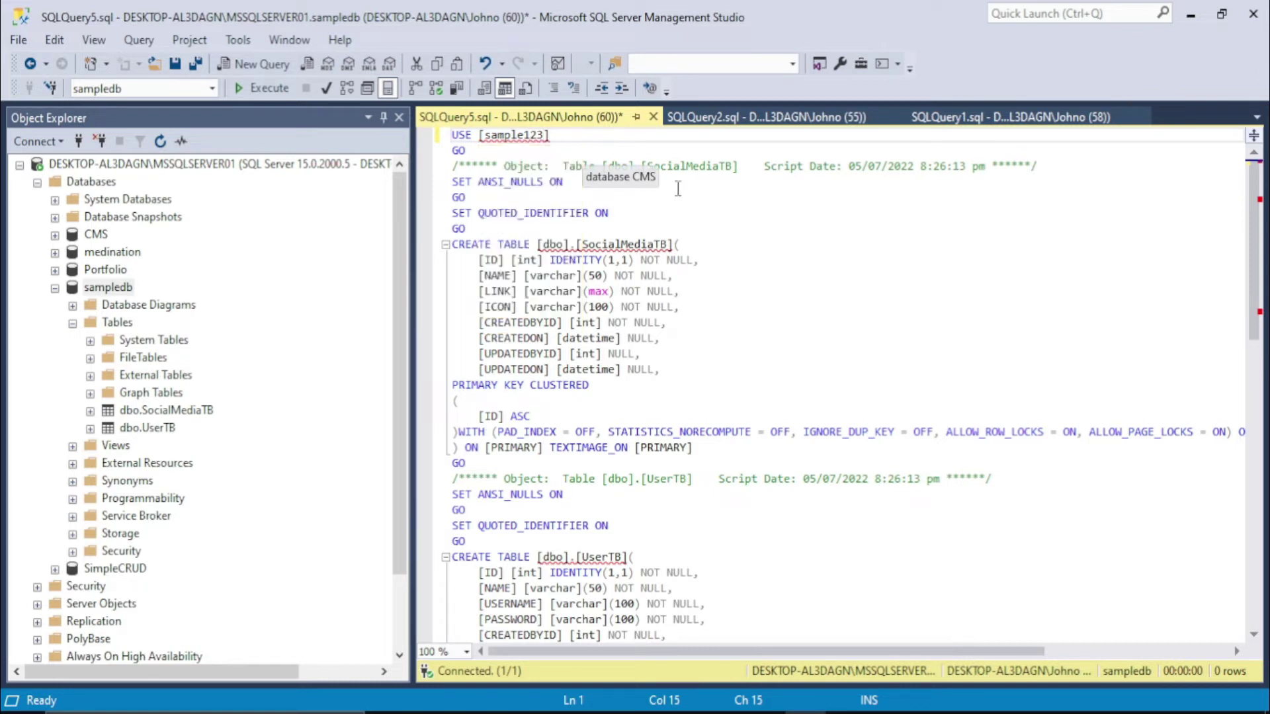
key("ctrl+shift+End")
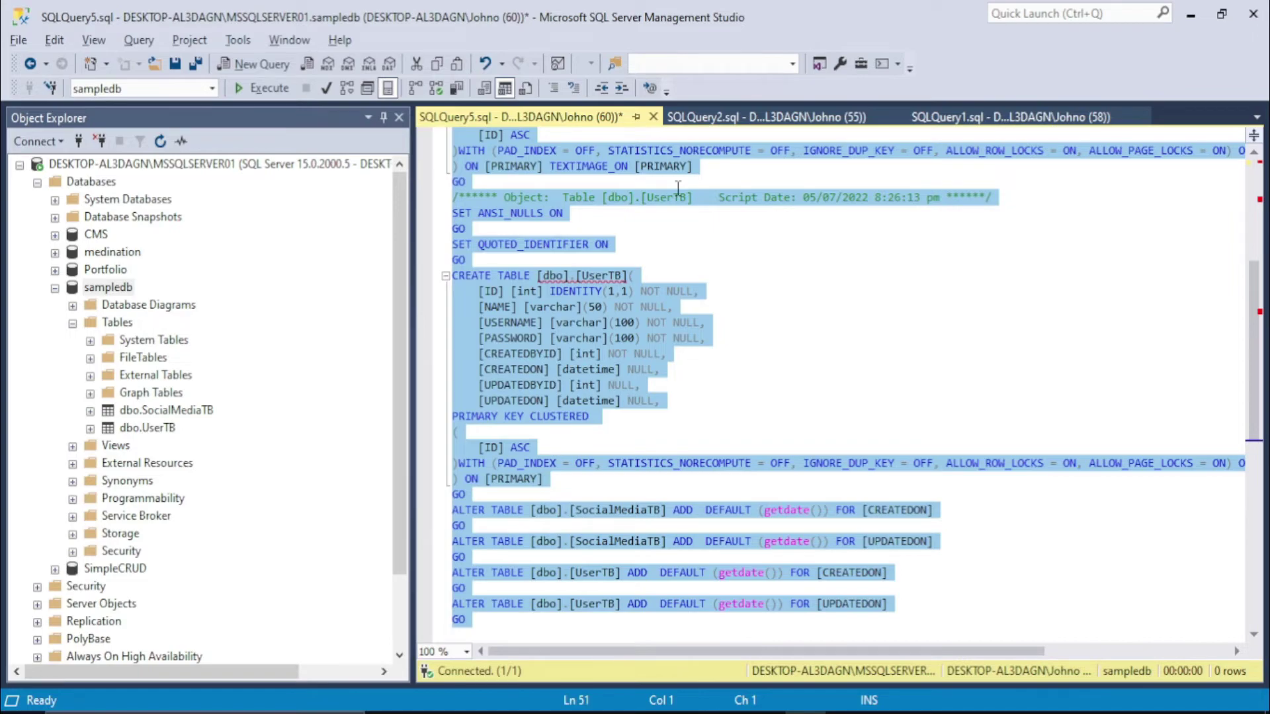
key("alt+Tab")
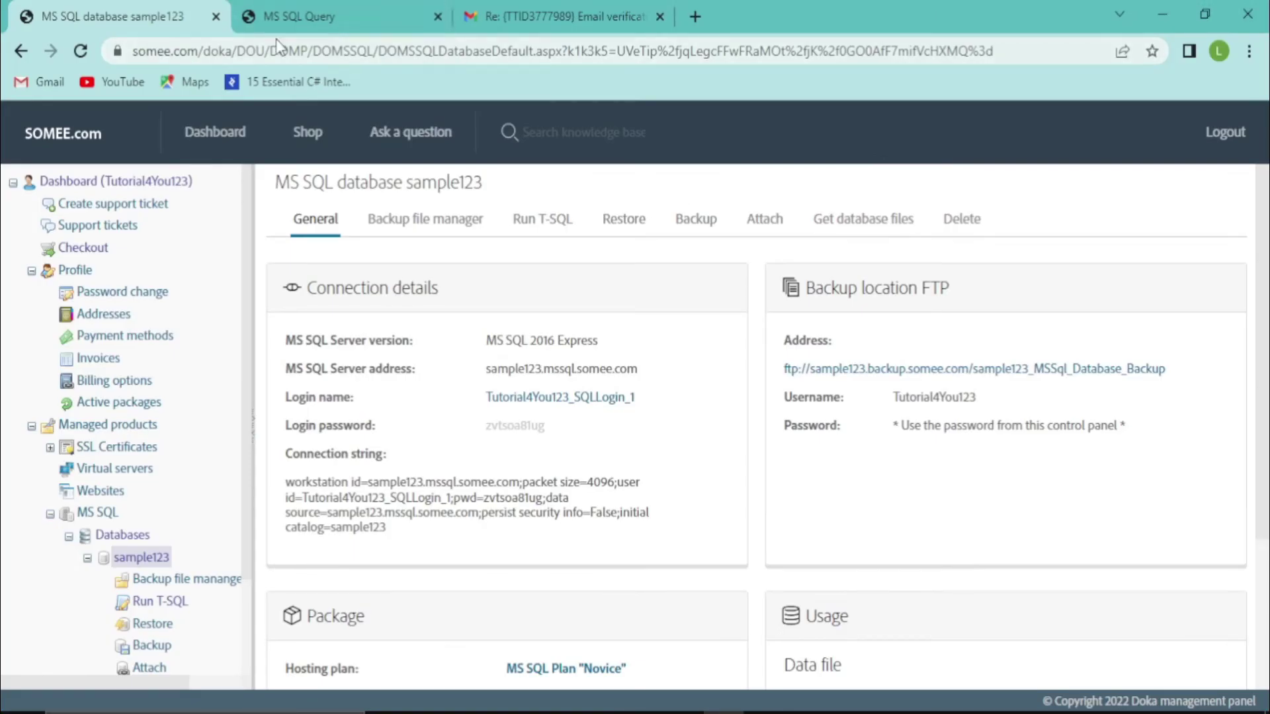
Paste the table script into the sample123 query console and run it as a T-SQL batch
left_click(296, 14)
left_click(195, 181)
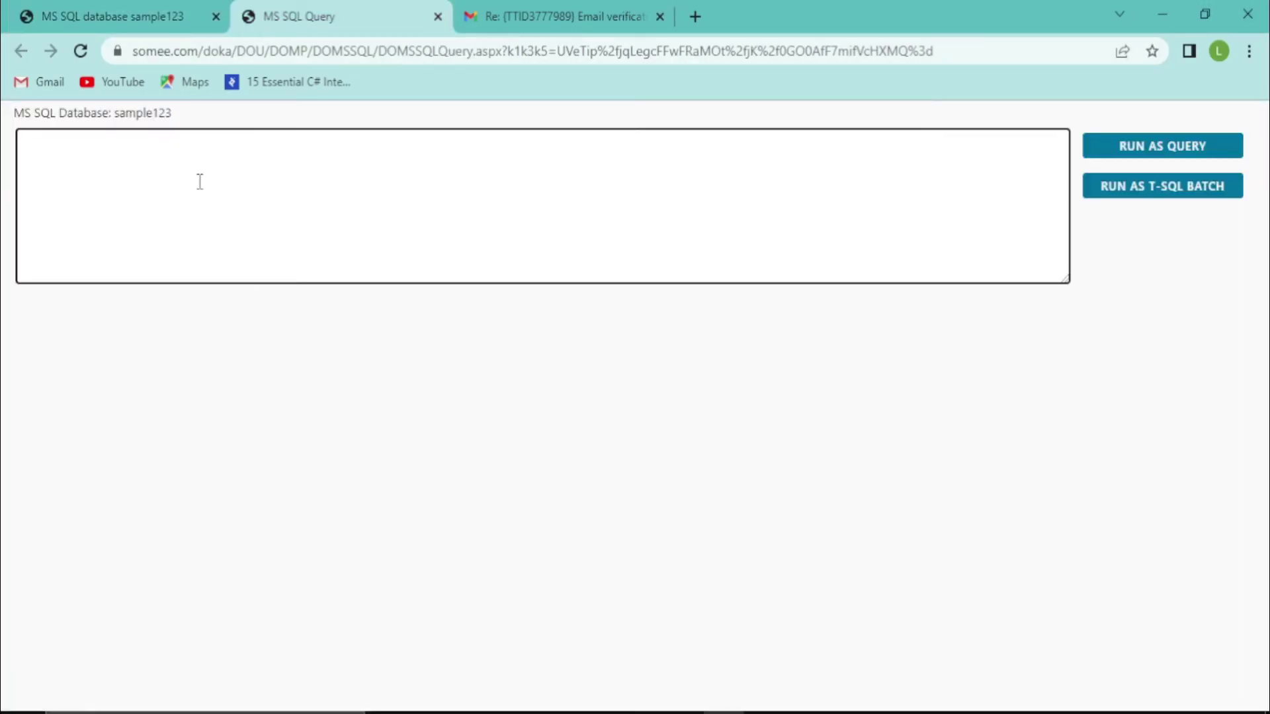
key("ctrl+v")
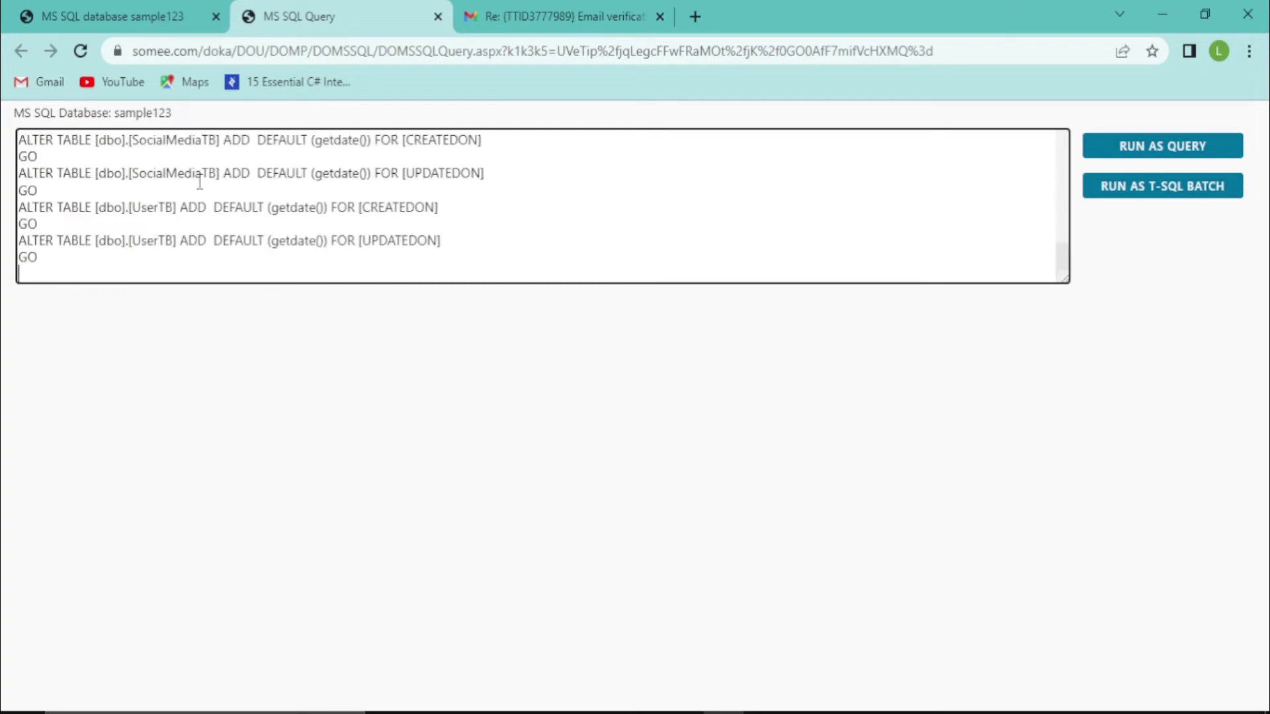
left_click(694, 202)
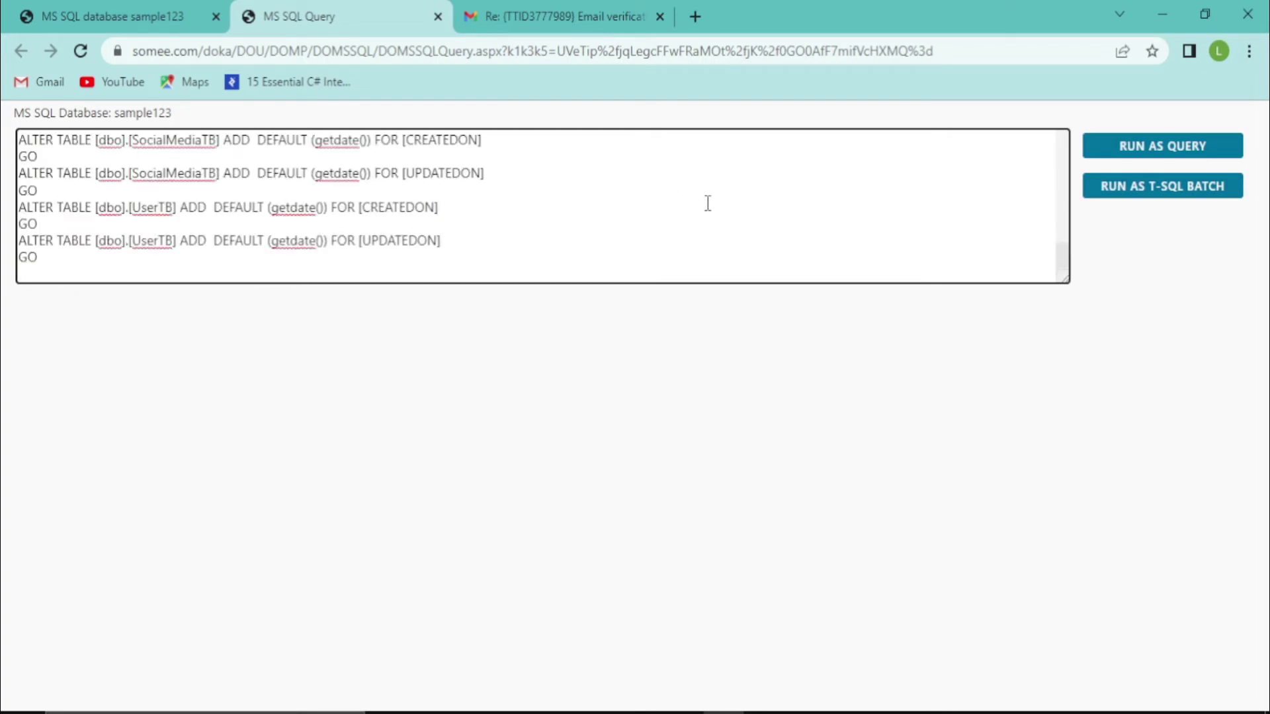
left_click(1135, 199)
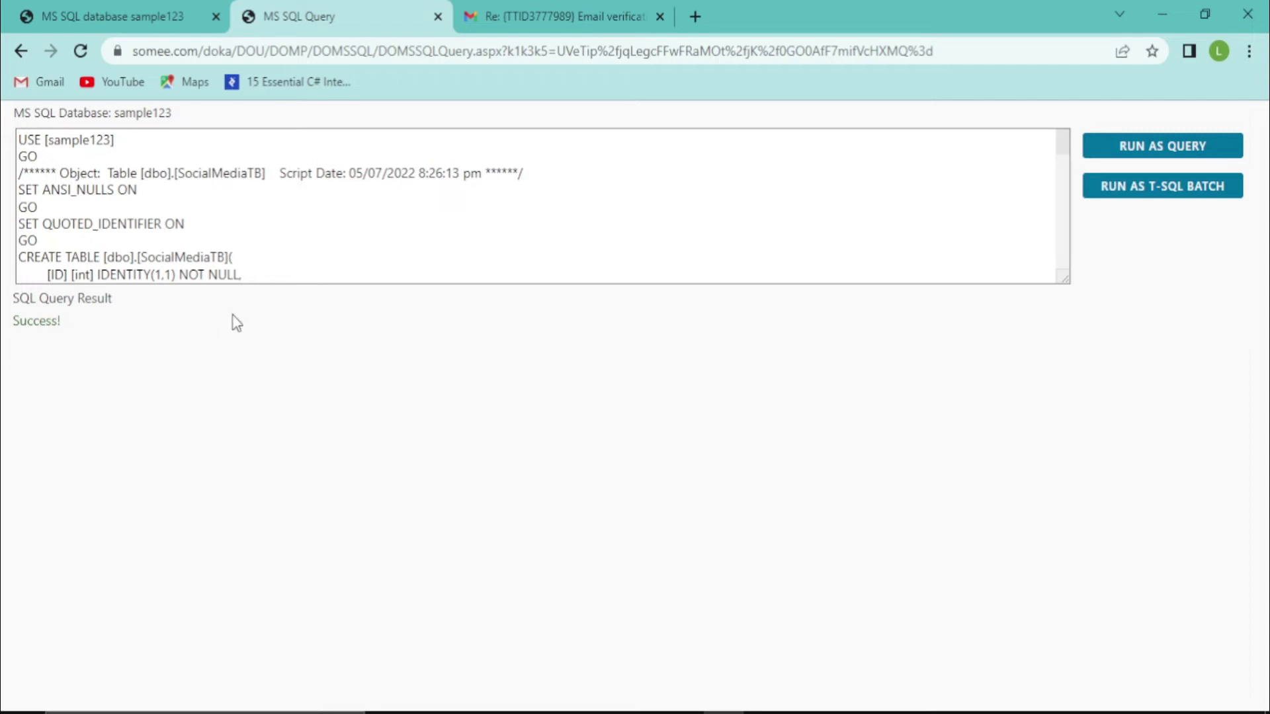
Copy the sample123 database connection string from the General tab
left_click(270, 271)
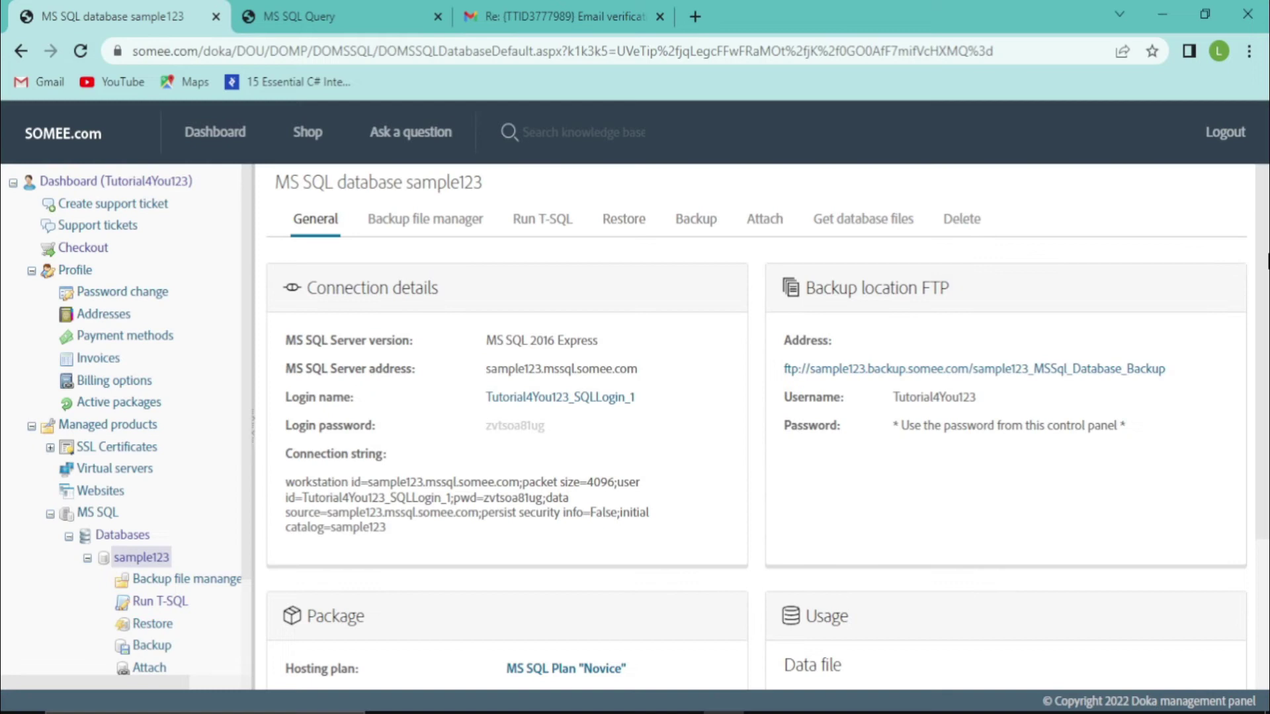
left_click_drag(1267, 261, 1267, 328)
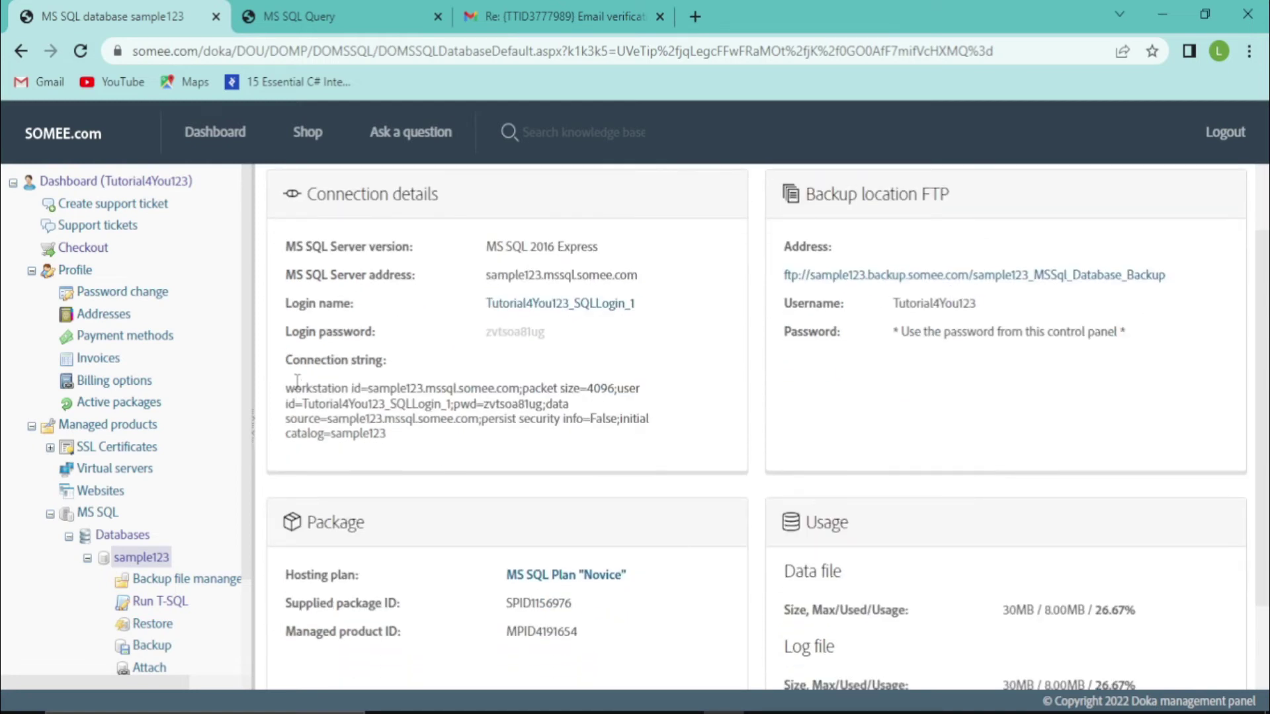
left_click_drag(313, 390, 426, 415)
left_click(407, 440)
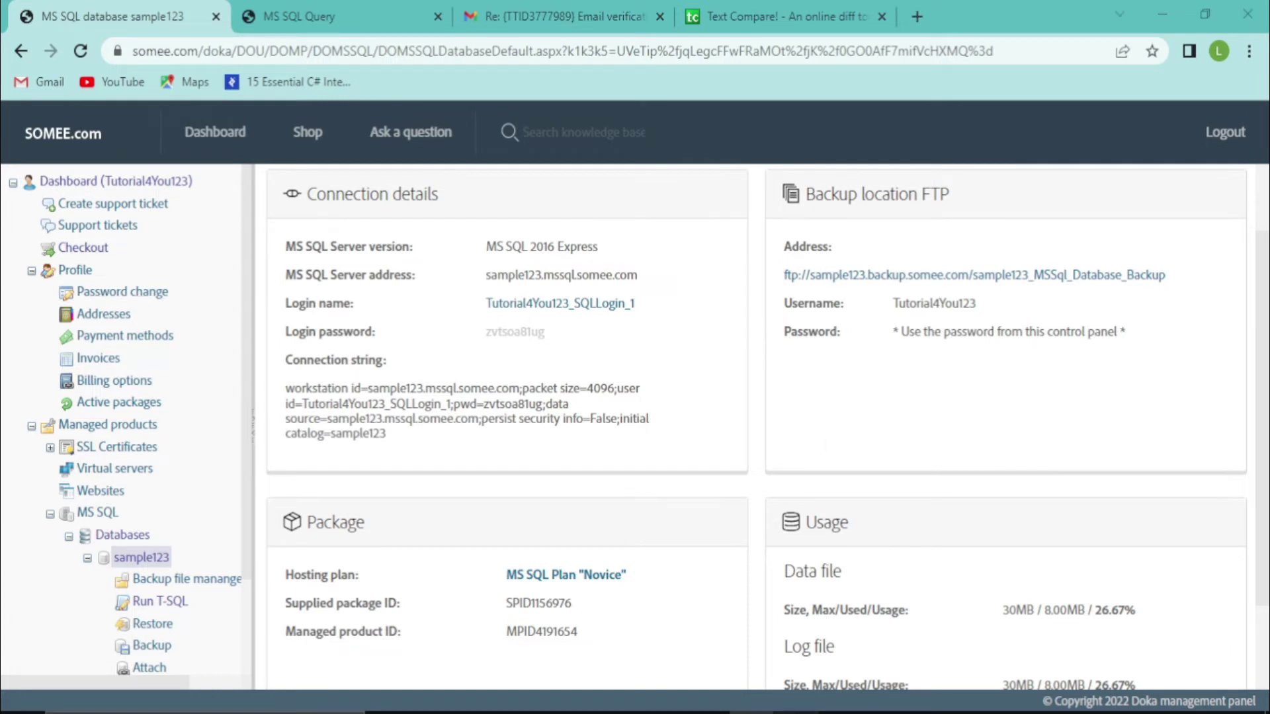
key("alt+Tab")
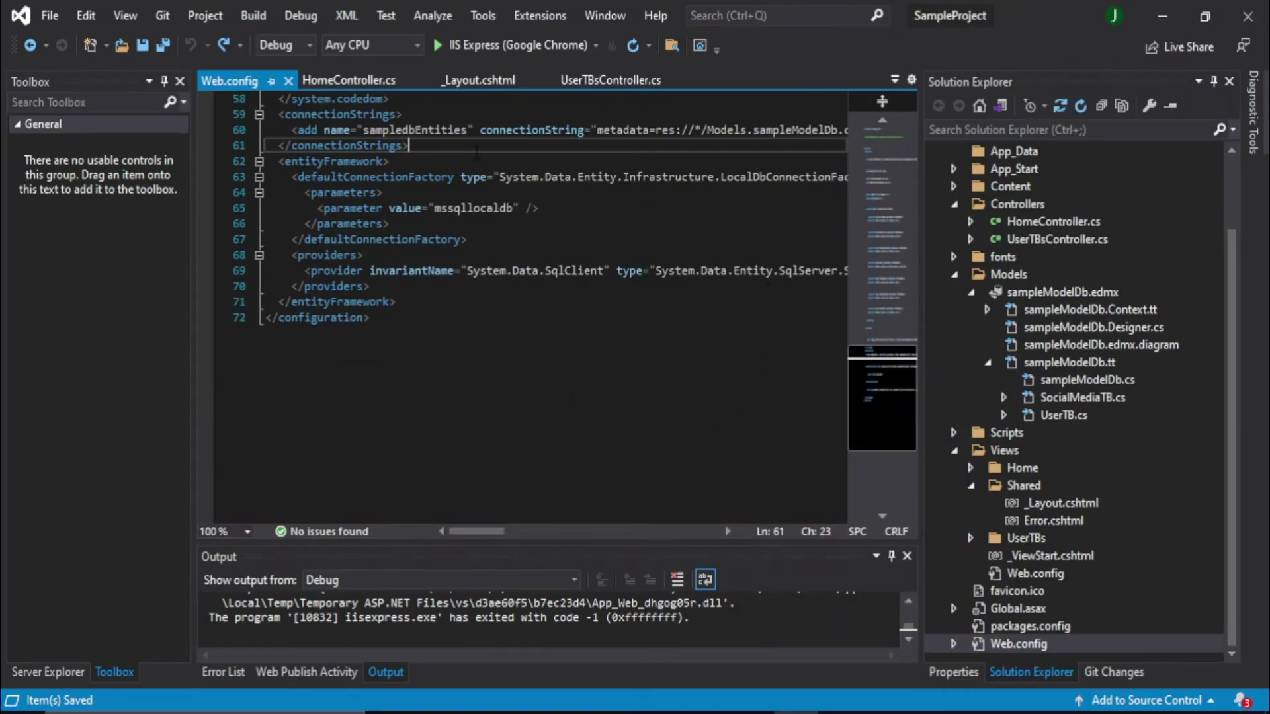
left_click_drag(427, 150, 272, 114)
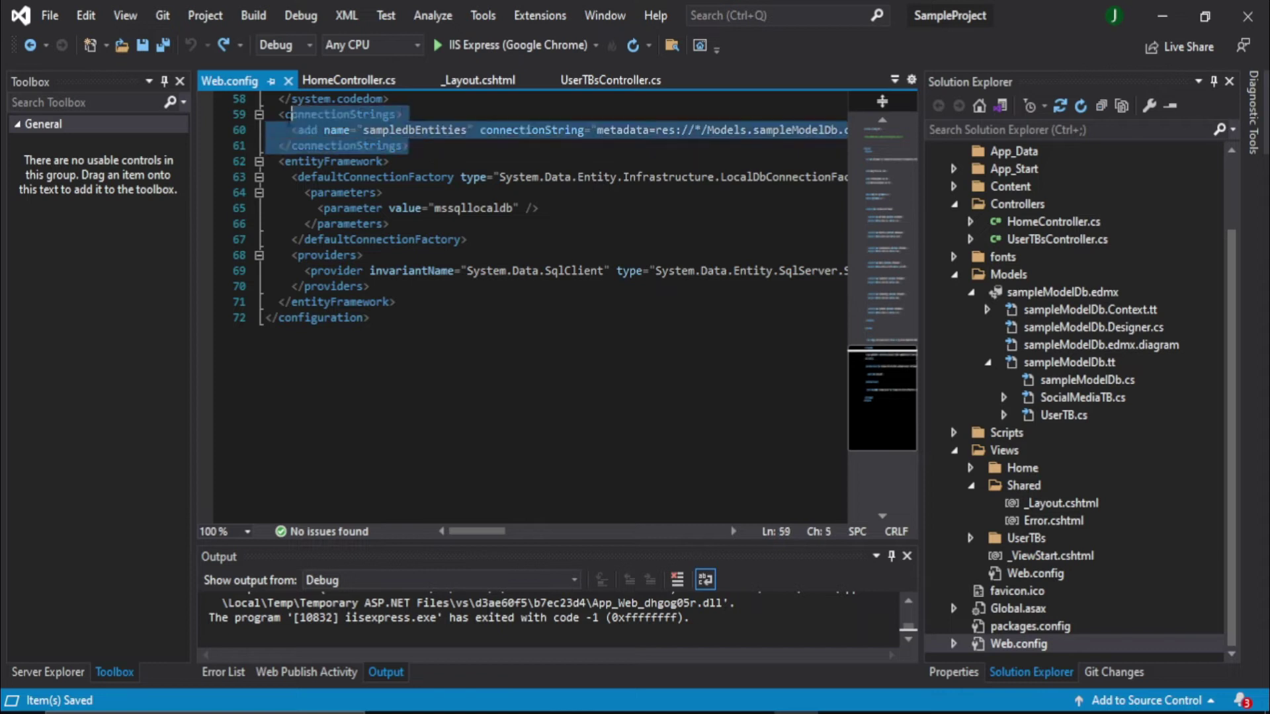
left_click_drag(466, 540, 561, 535)
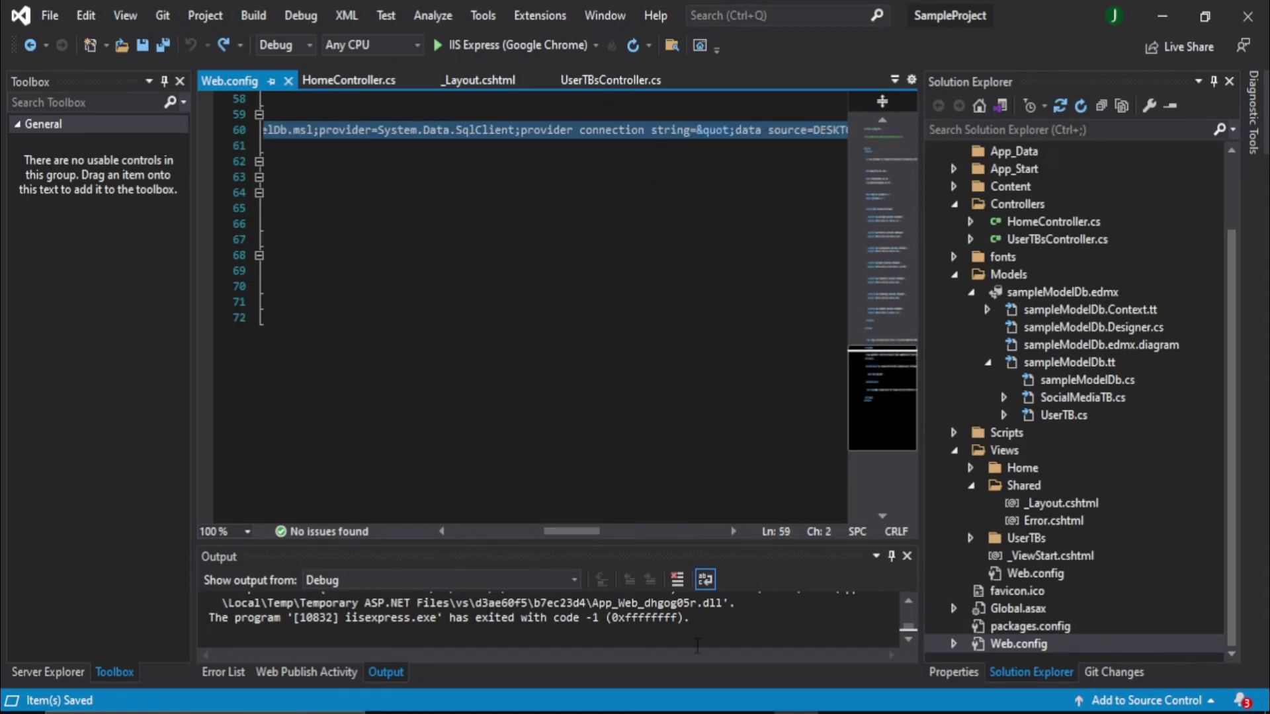
key("alt+Tab")
key("ctrl+a")
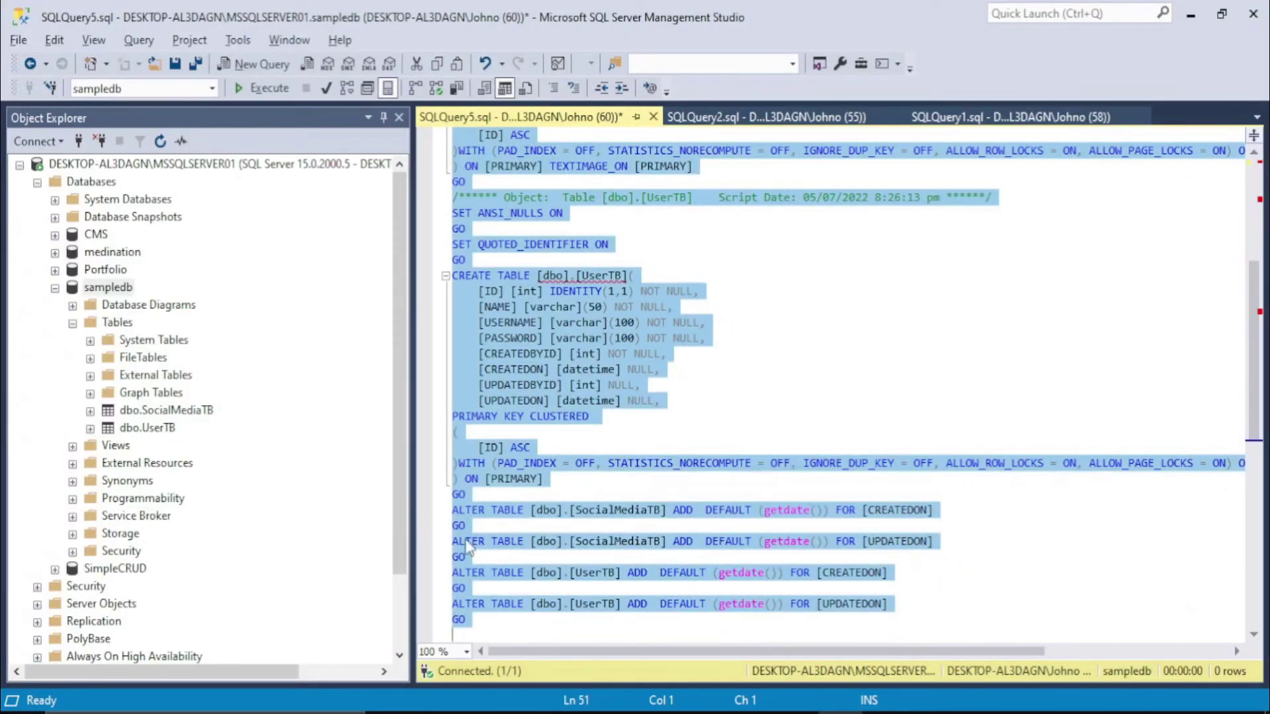
key("alt+Tab")
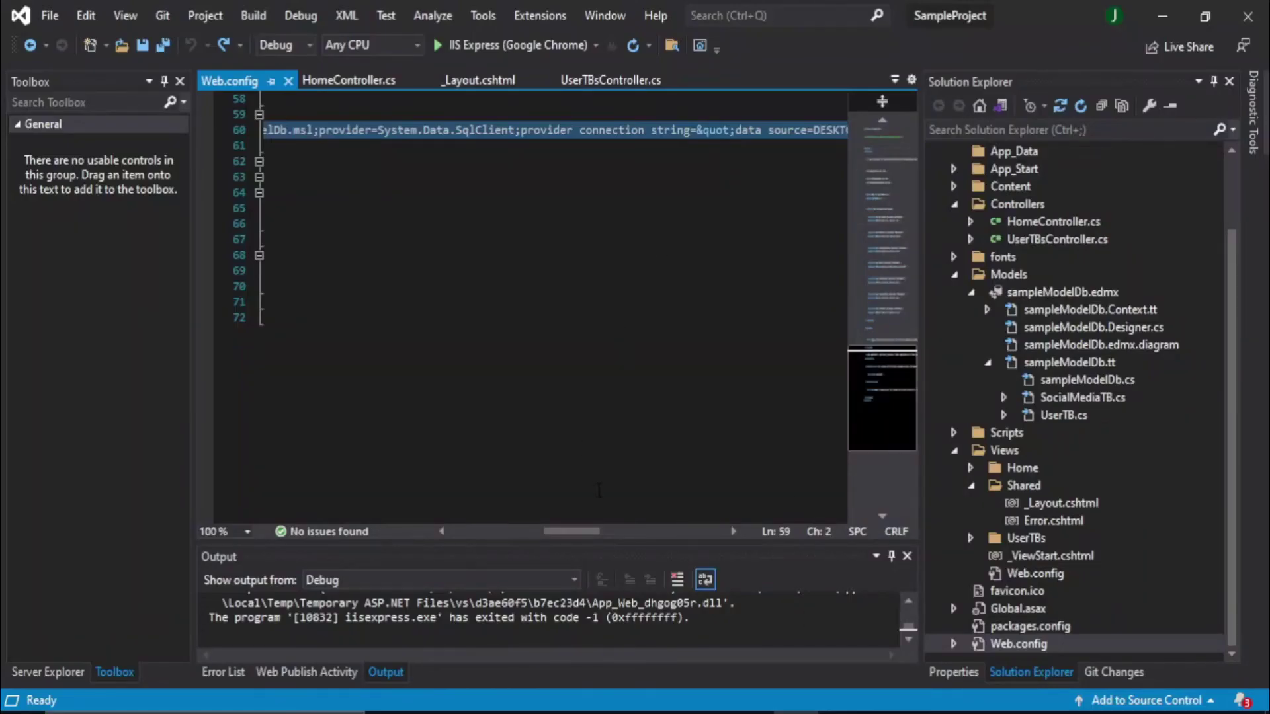
Return to Web.config in Visual Studio with the cursor after the closing connectionStrings line
left_click_drag(582, 531, 463, 533)
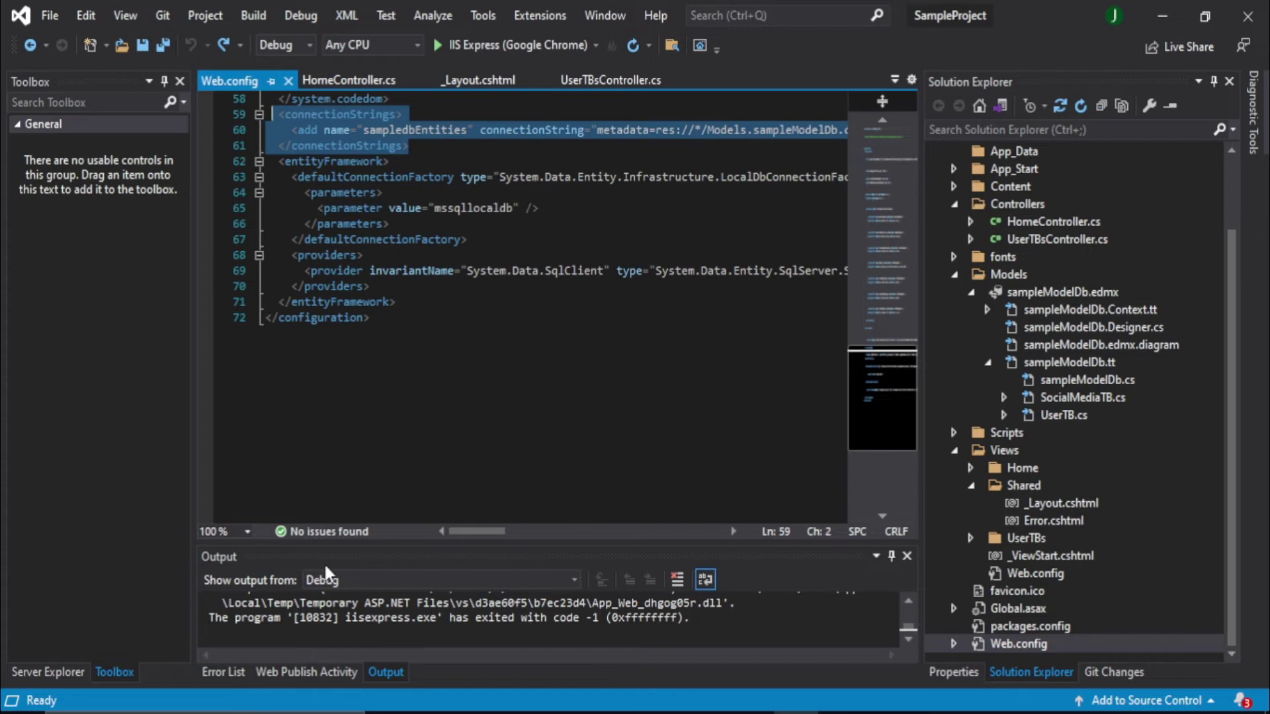
key("alt+Tab")
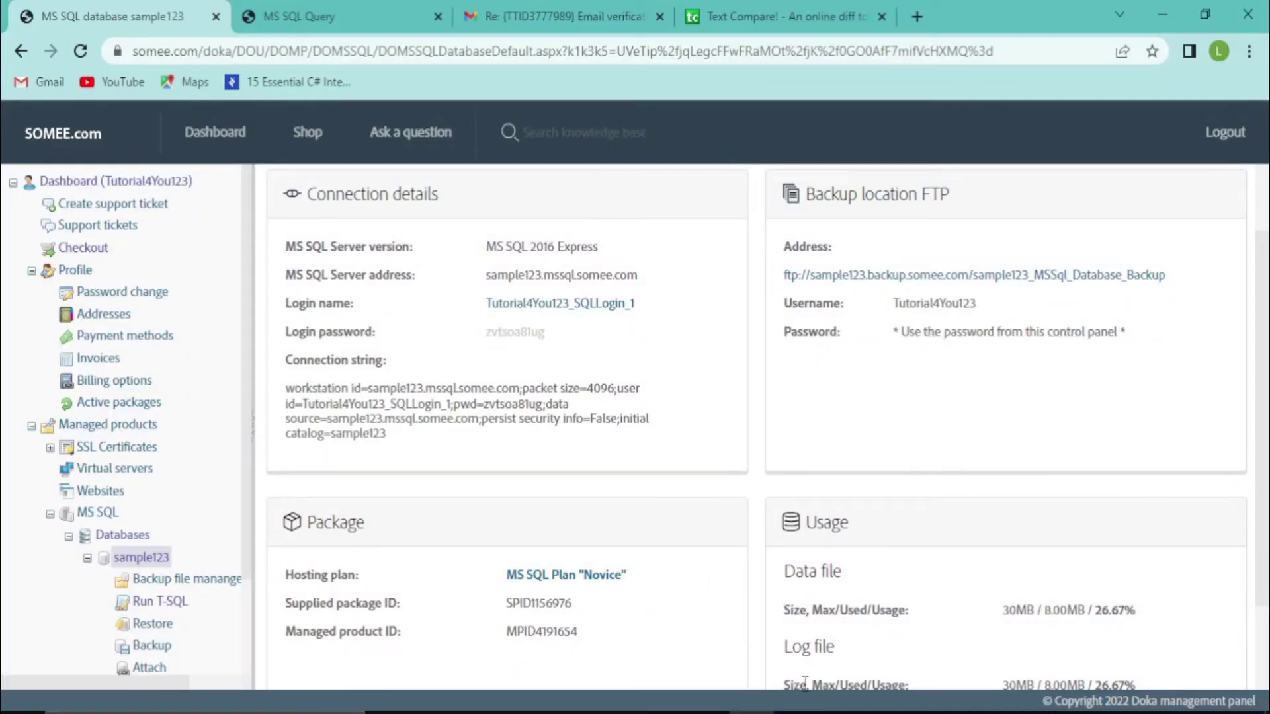
key("alt+Tab")
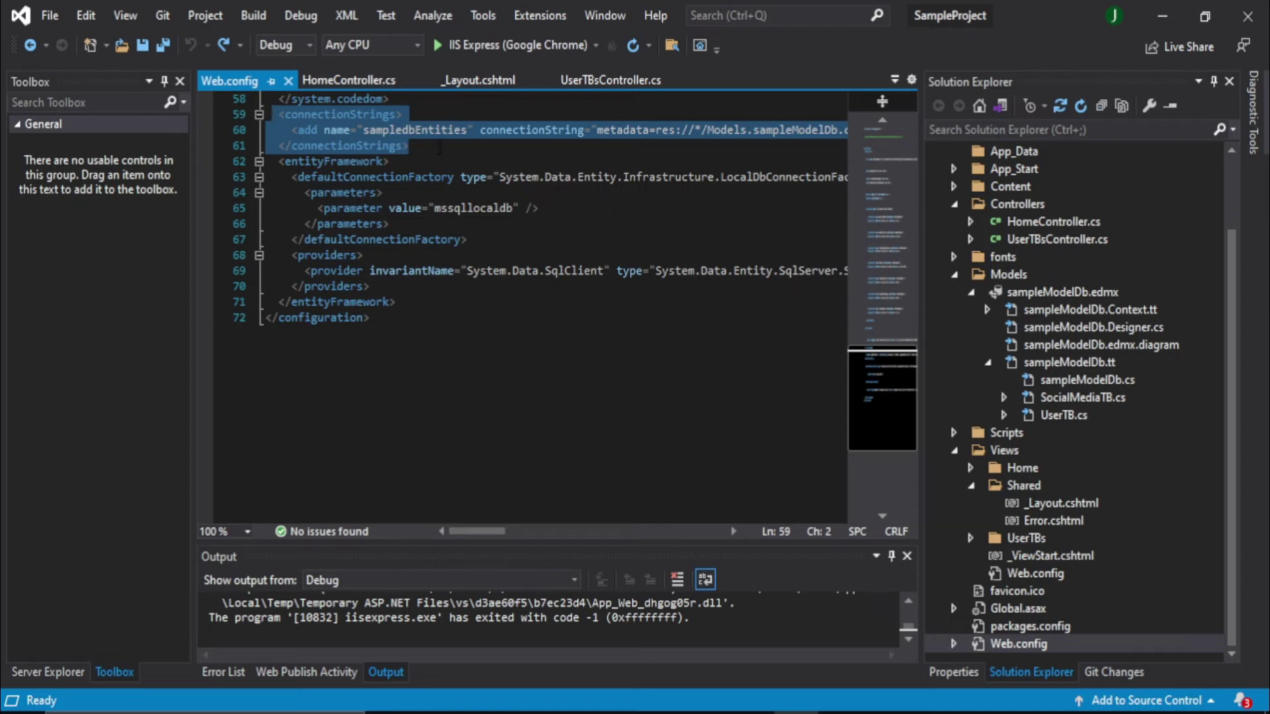
left_click(440, 147)
Duplicate the connectionStrings block in Web.config, pasting a copy below the original
key("Return")
key("Return")
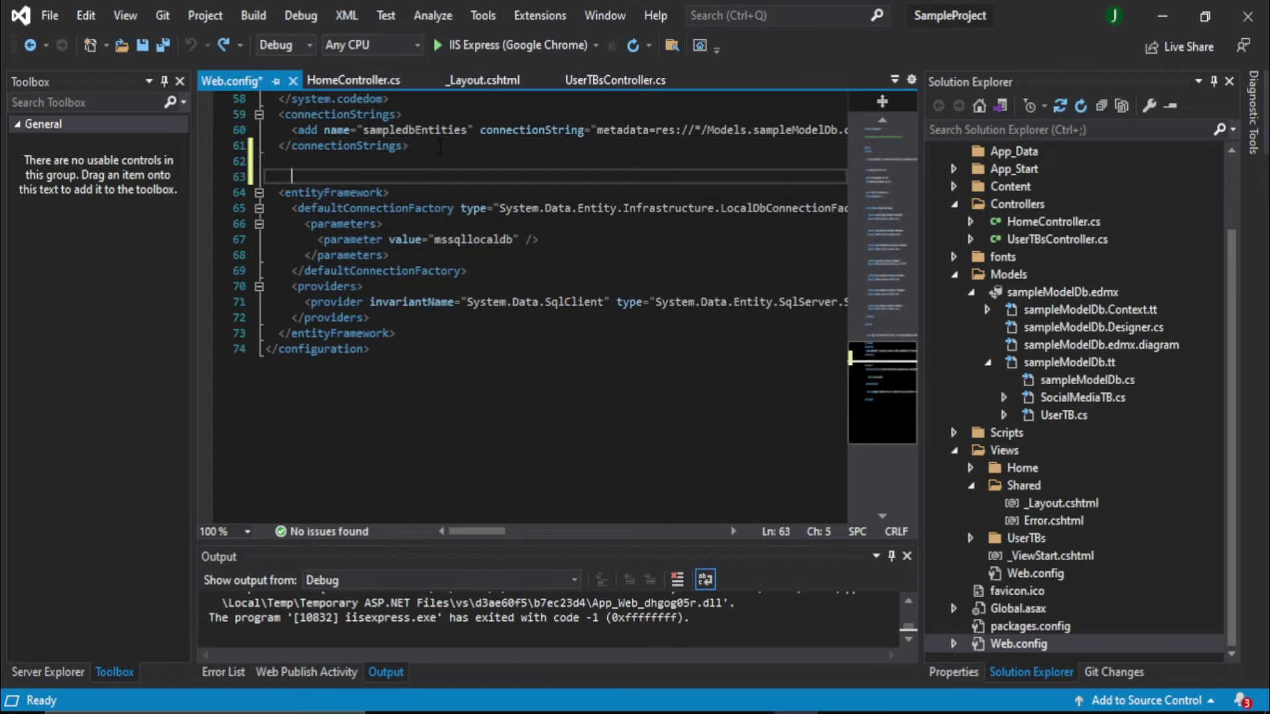
left_click(420, 100)
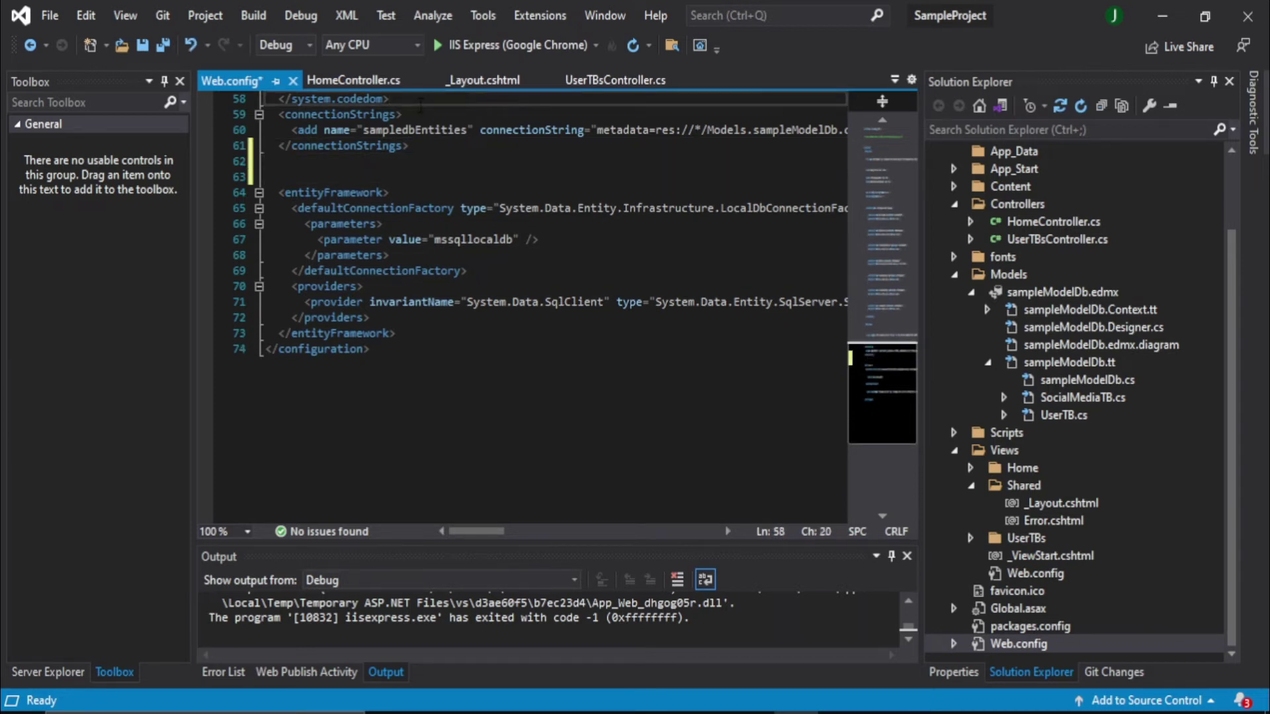
key("Return")
key("Return")
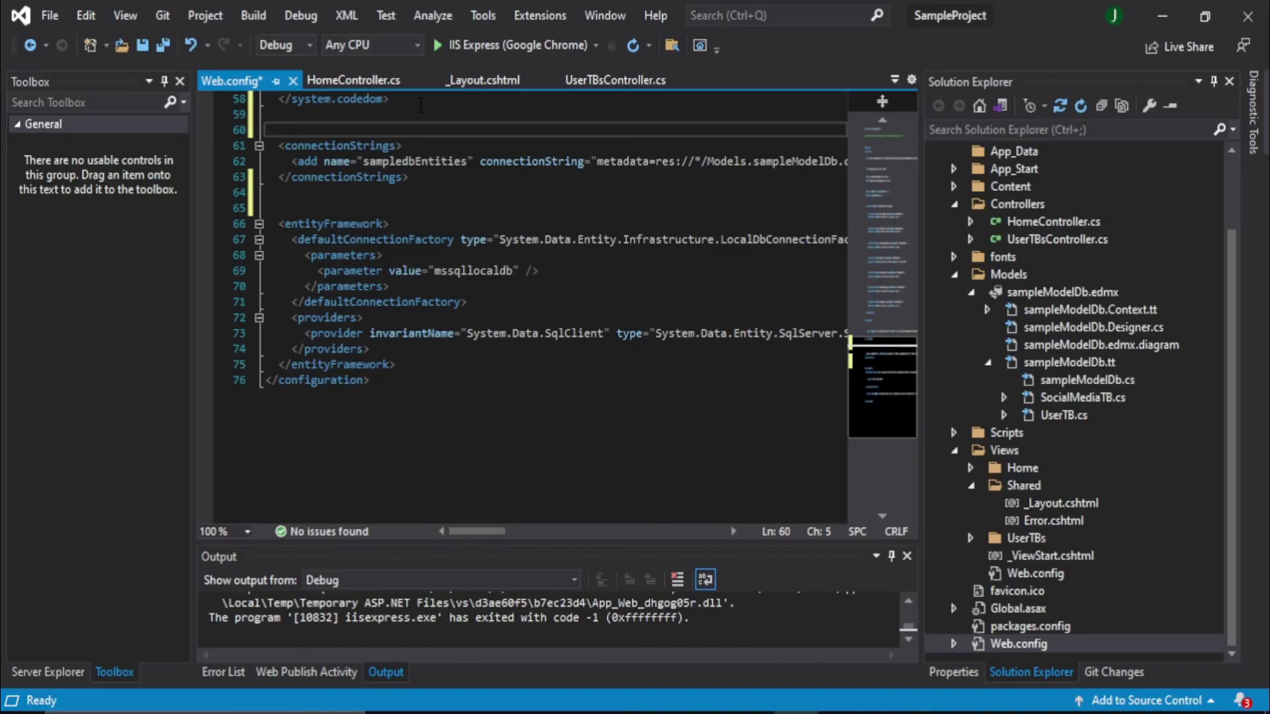
key("Down")
key("Home")
key("shift+Down")
key("shift+Down")
key("shift+Down")
key("ctrl+c")
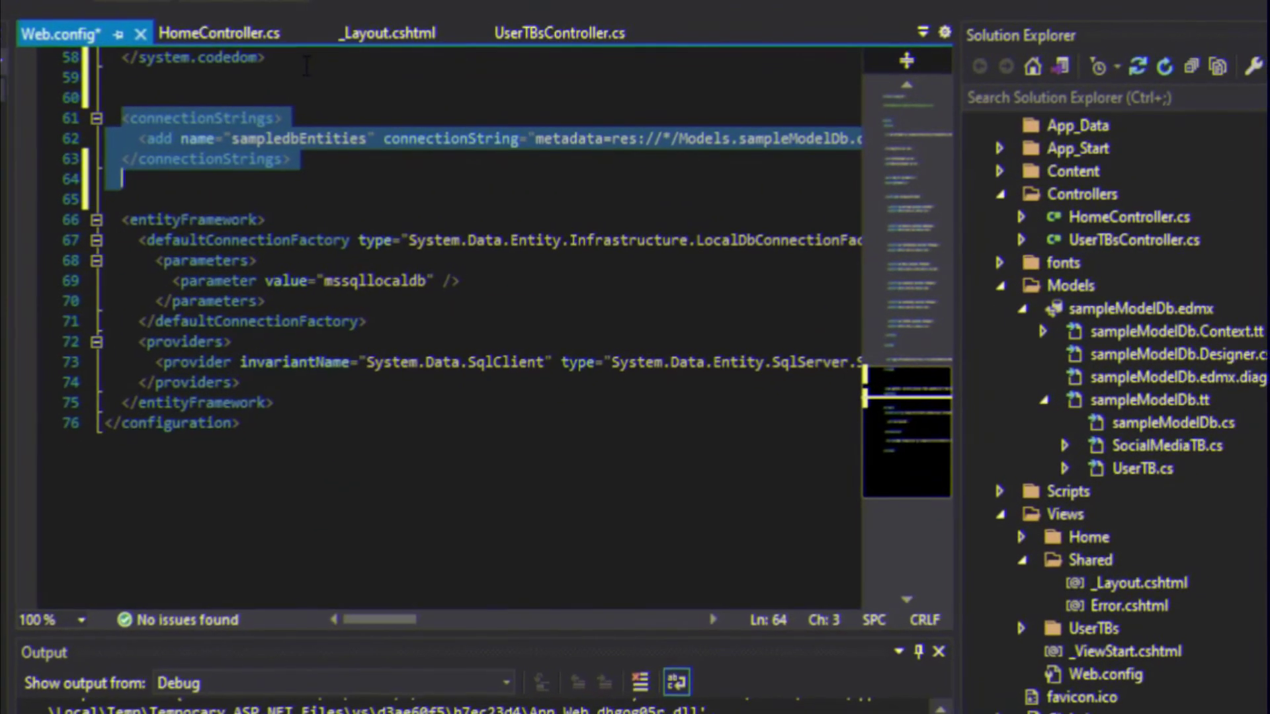
key("Down")
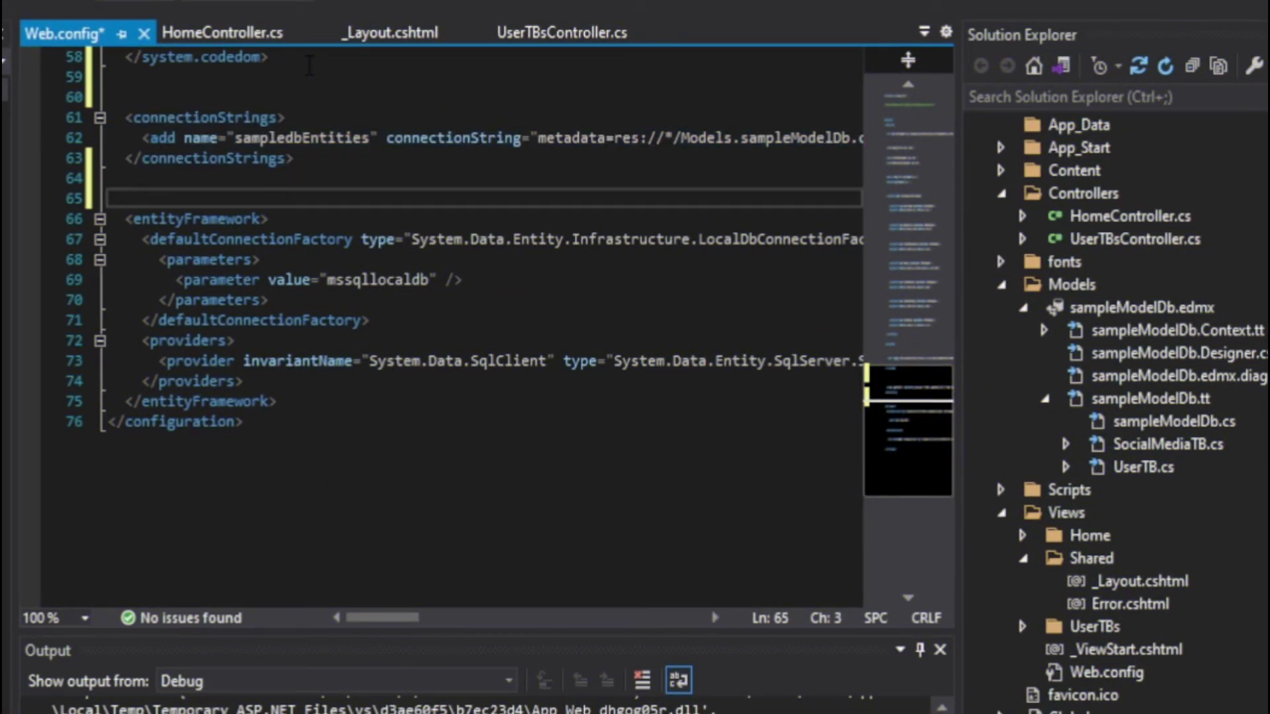
key("ctrl+v")
key("Return")
Comment out the original connectionStrings block and save Web.config
left_click_drag(297, 177, 91, 116)
key("ctrl+k")
key("ctrl+c")
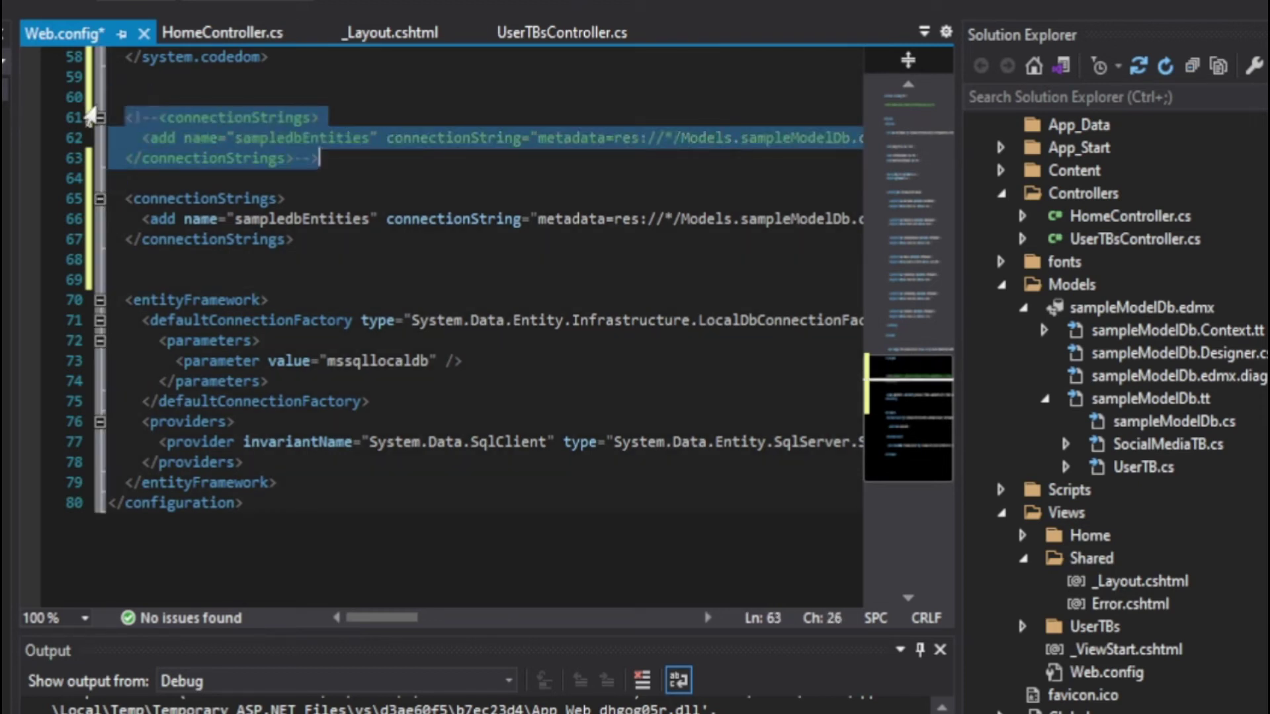
key("ctrl+s")
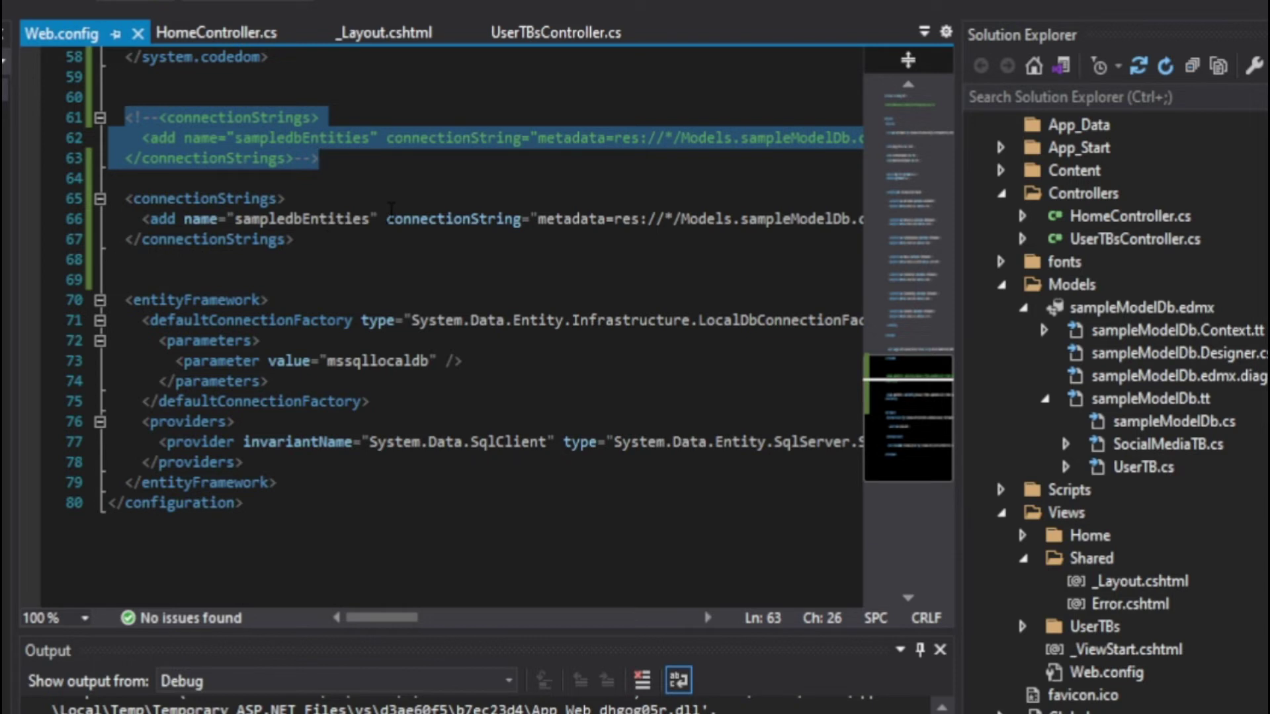
left_click(388, 218)
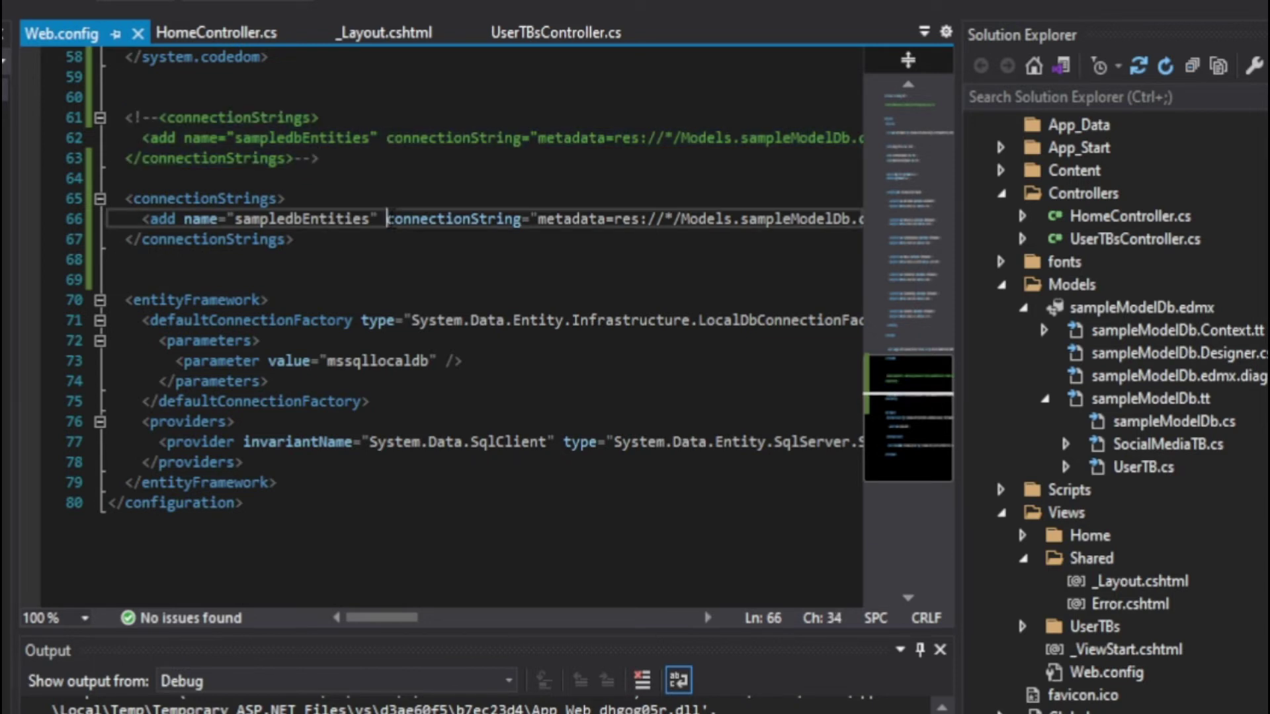
Wrap the active sampledbEntities entry so connectionString, data source and providerName sit on separate lines
key("Return")
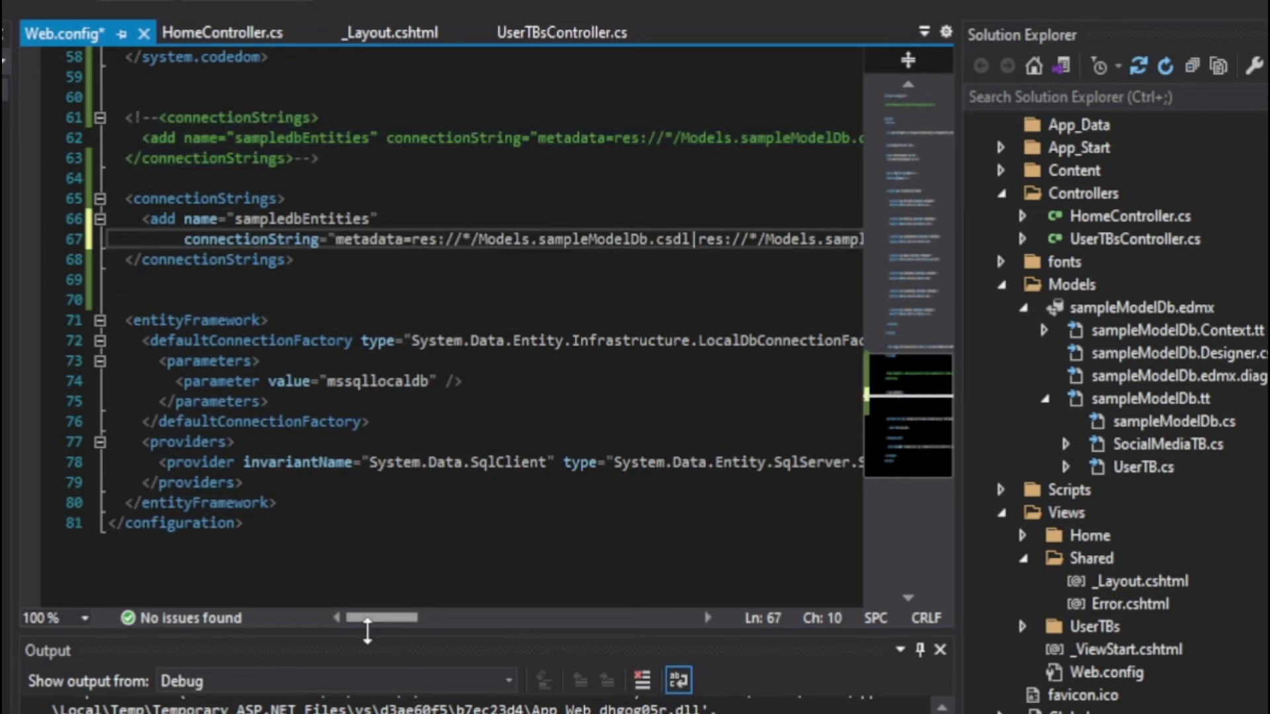
left_click_drag(377, 618, 486, 625)
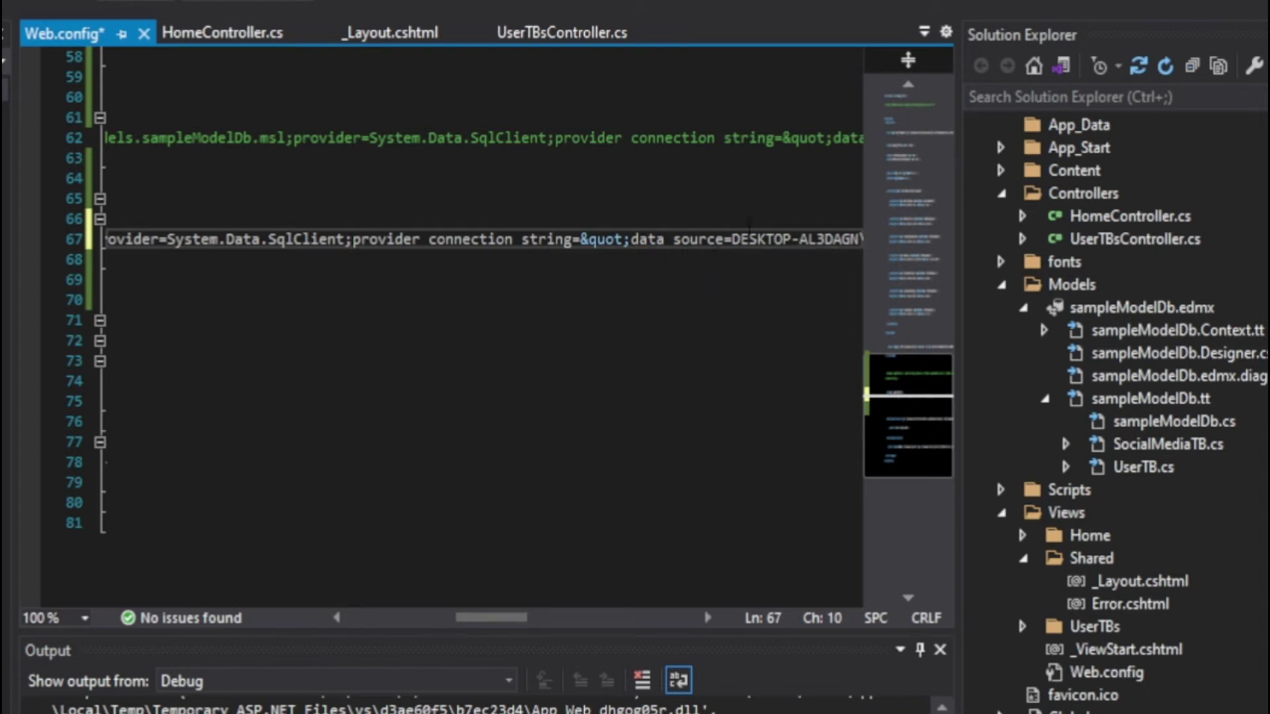
left_click_drag(490, 622, 523, 621)
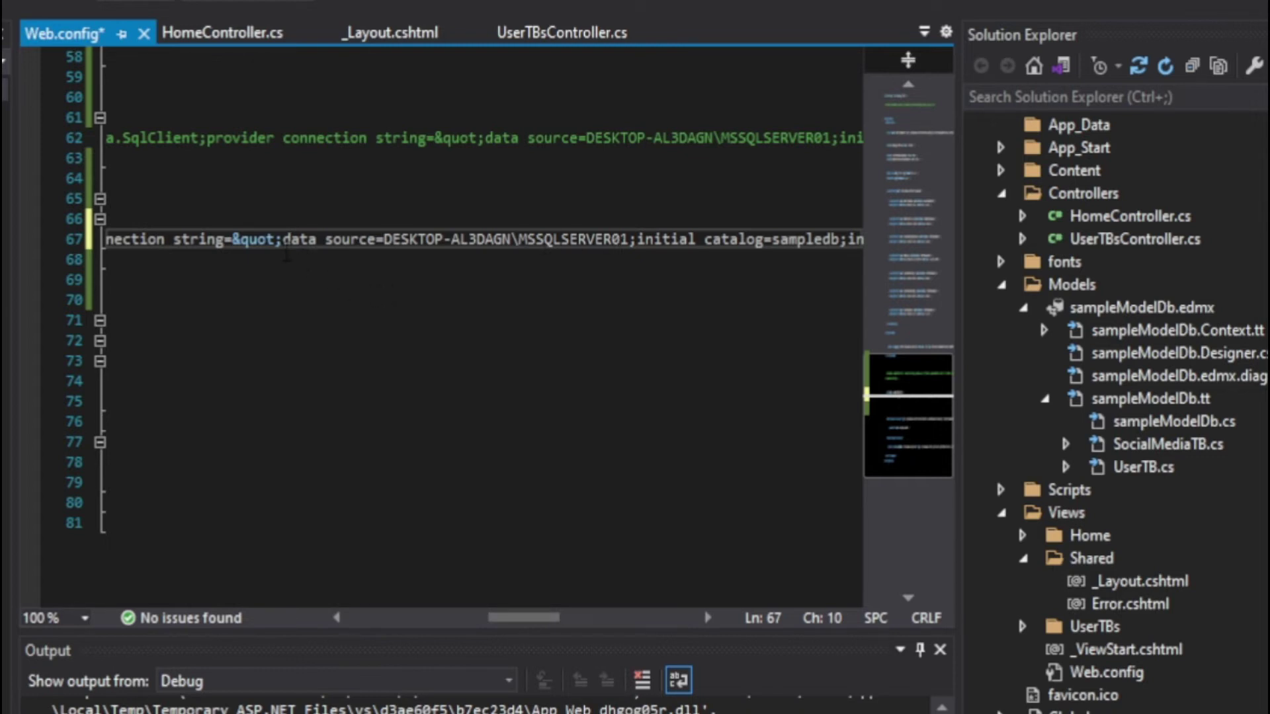
left_click(283, 239)
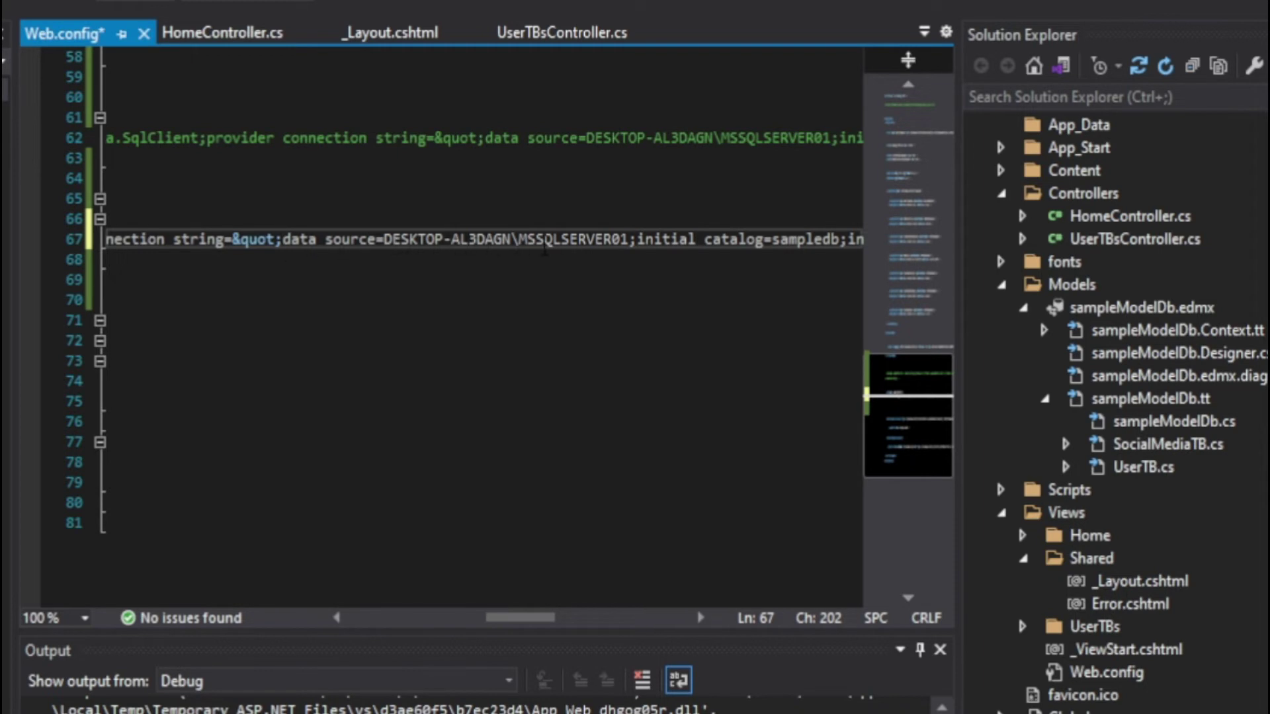
key("Return")
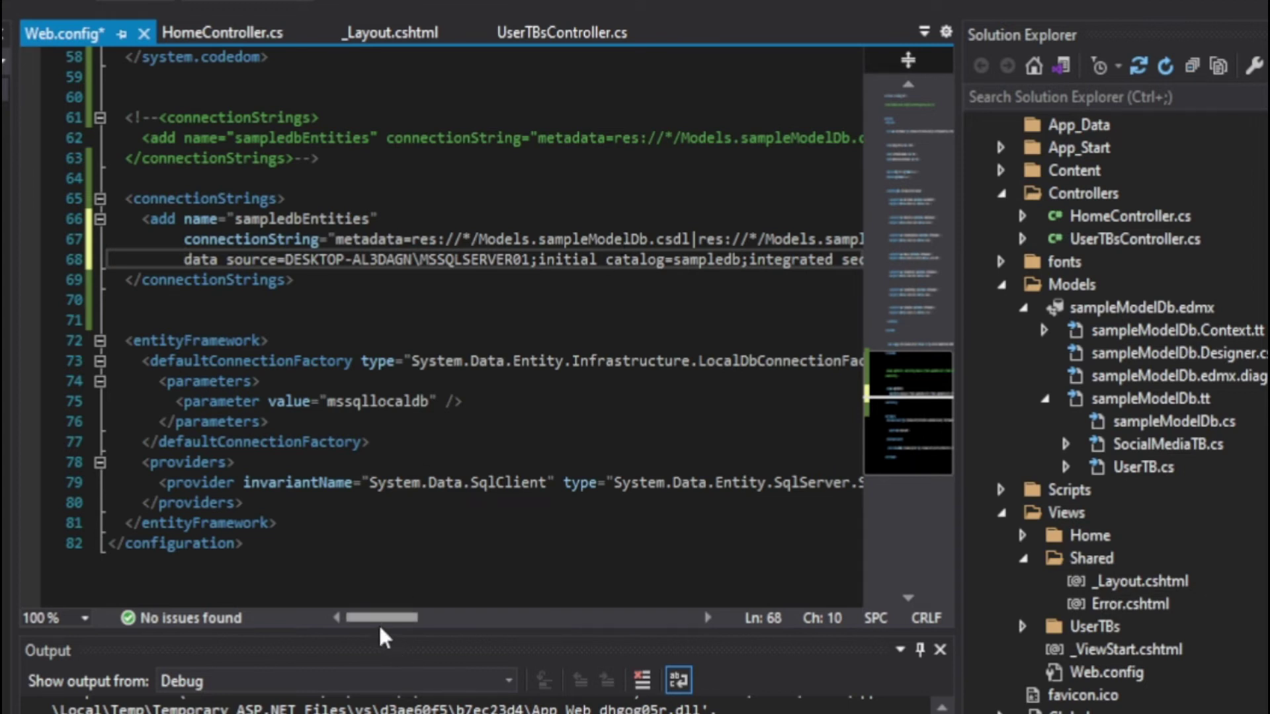
left_click_drag(380, 618, 465, 622)
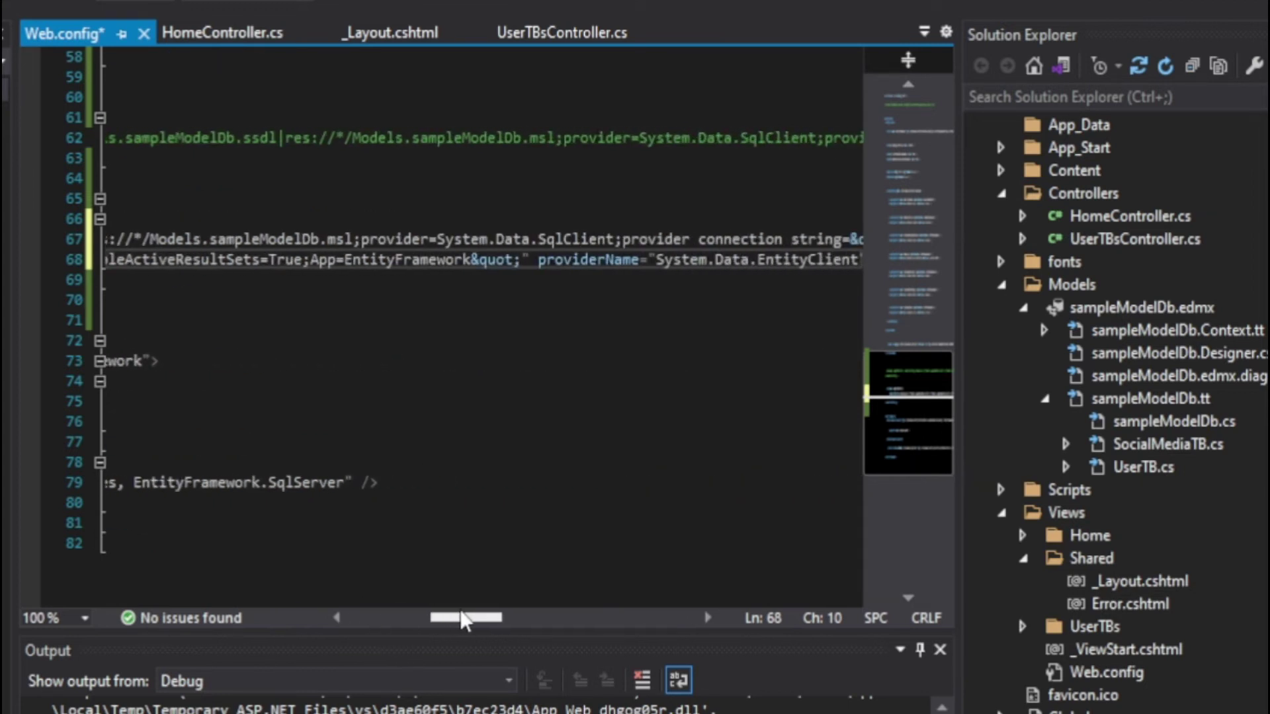
left_click(532, 261)
key("Return")
key("Return")
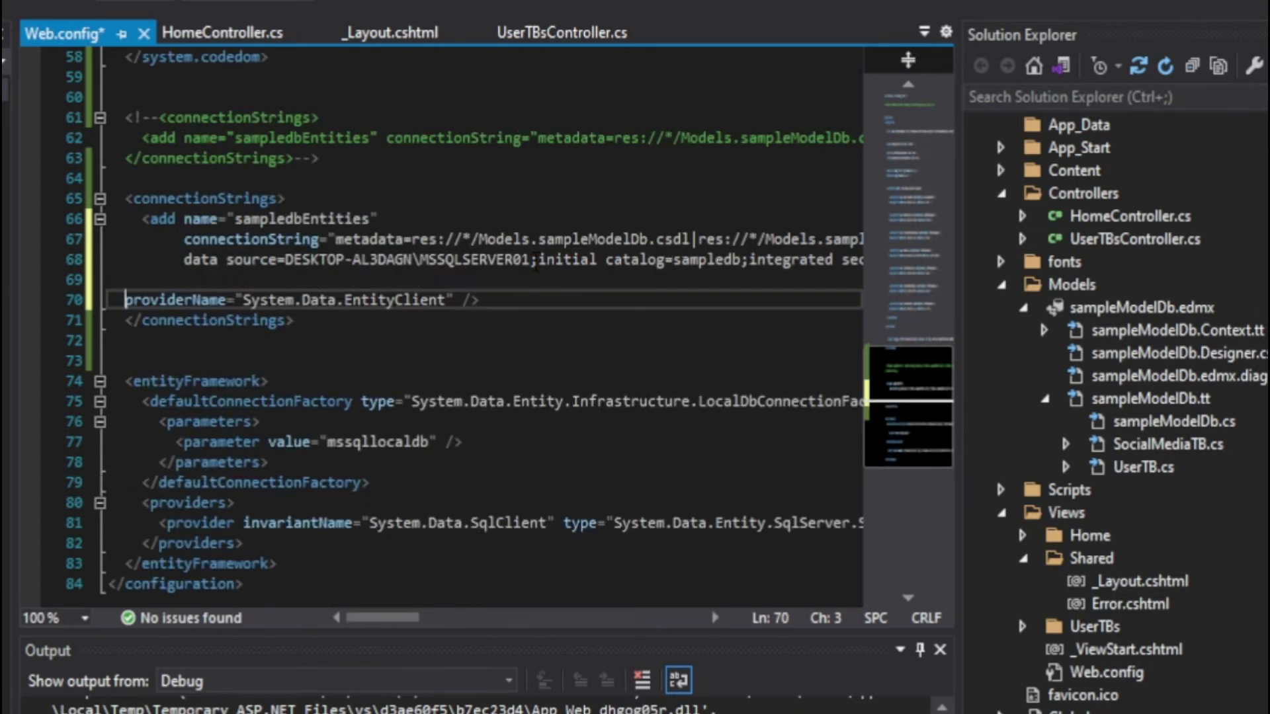
left_click(177, 259)
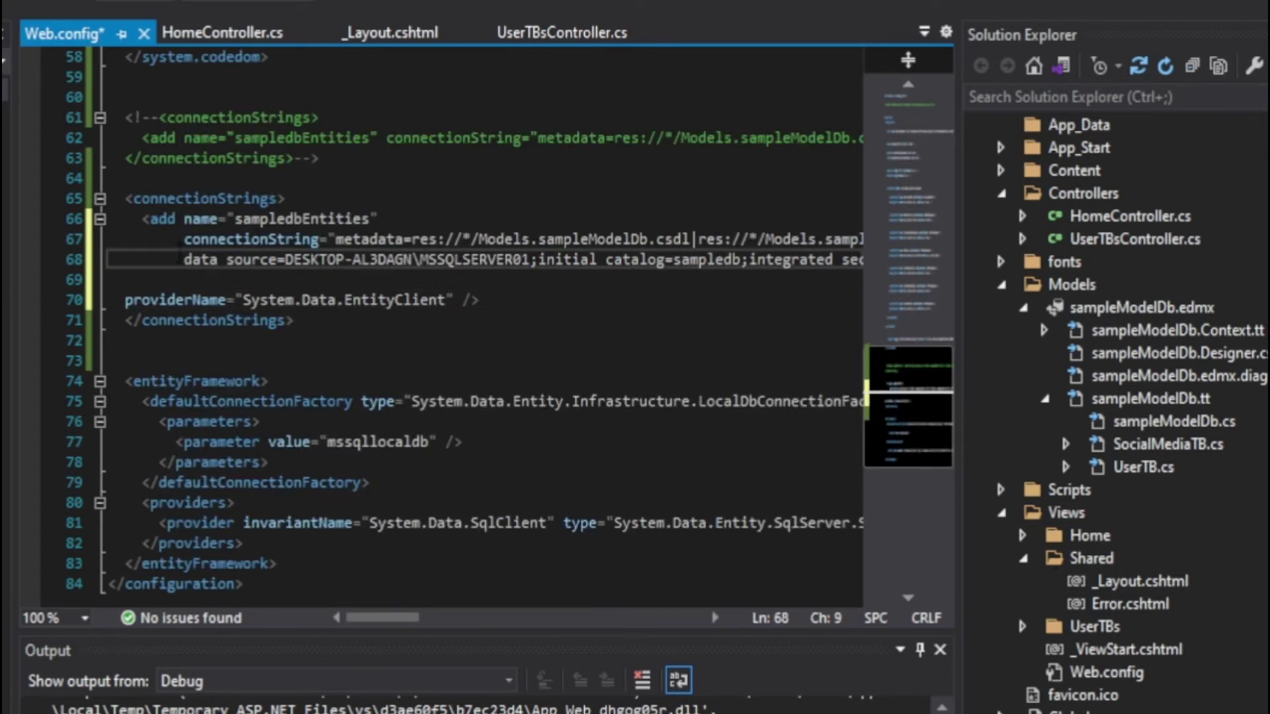
key("Return")
left_click_drag(368, 618, 430, 622)
key("alt+Tab")
key("alt+Tab")
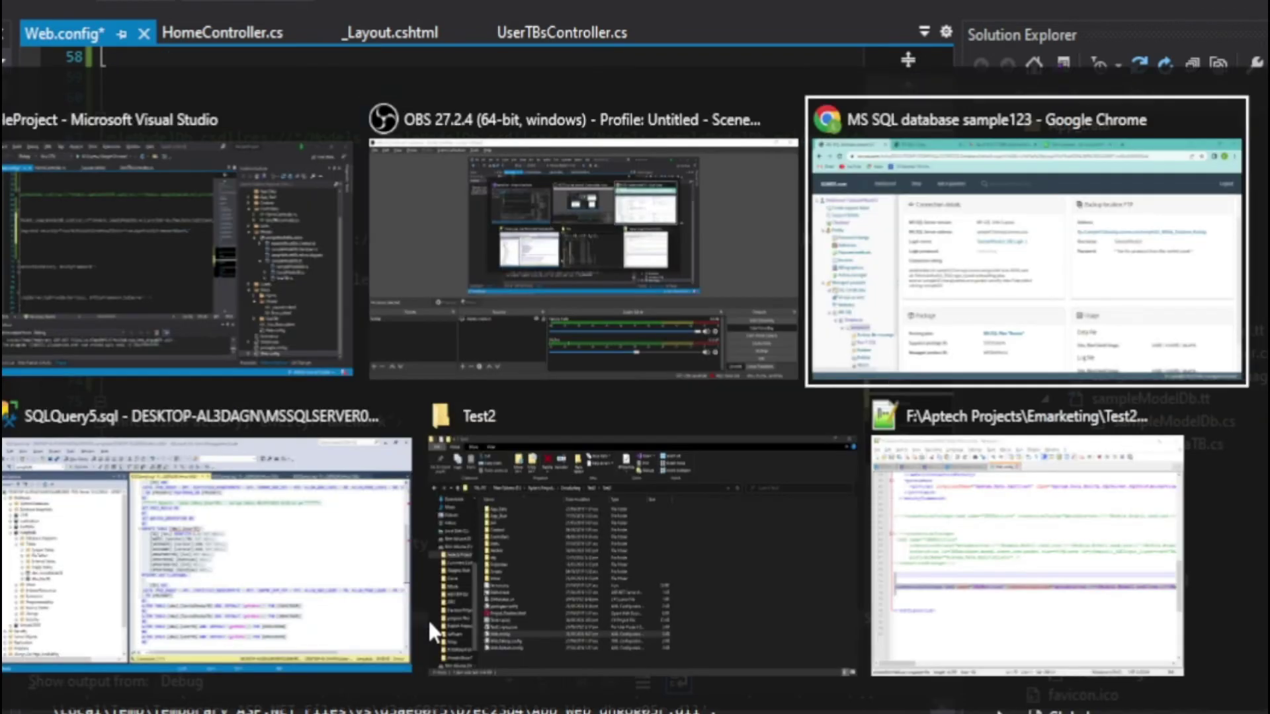
Copy the sample123 connection string from the Somee connection details page
left_click_drag(281, 496, 132, 437)
key("shift+Down")
key("shift+Down")
key("shift+Down")
key("shift+Down")
key("shift+Down")
key("shift+Down")
key("shift+Down")
key("shift+Down")
key("shift+Down")
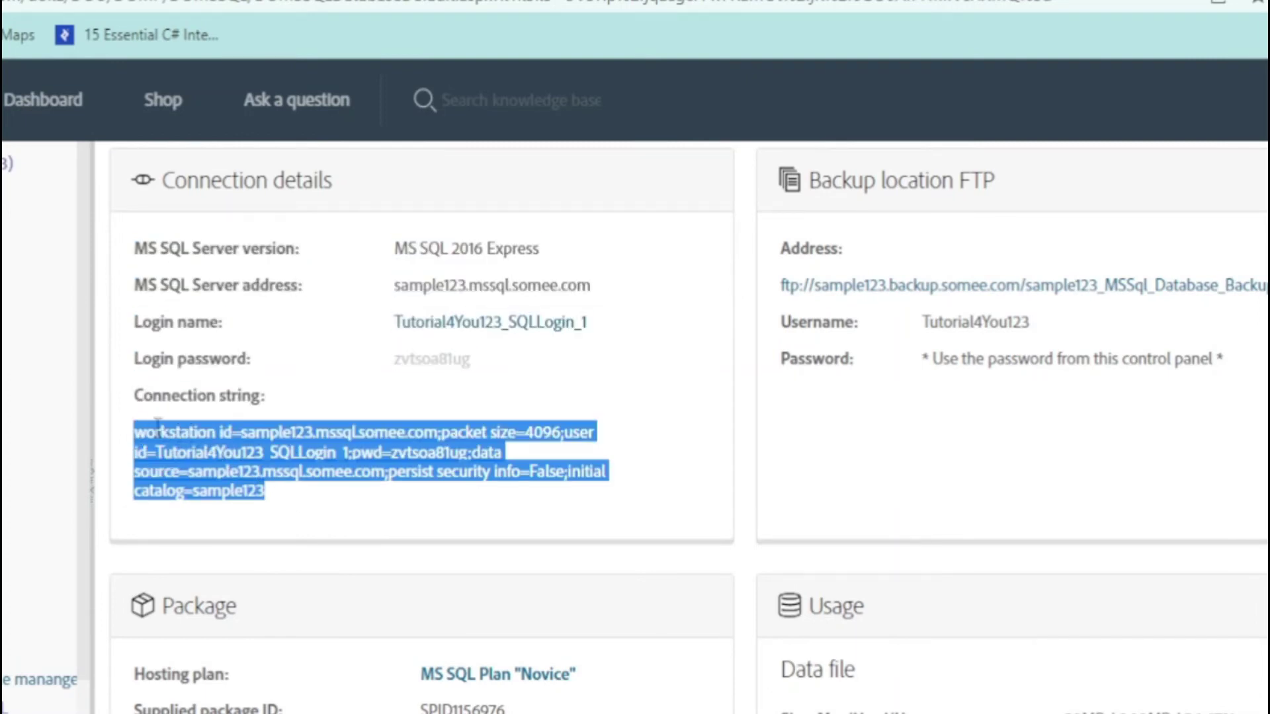
right_click(179, 435)
left_click(212, 447)
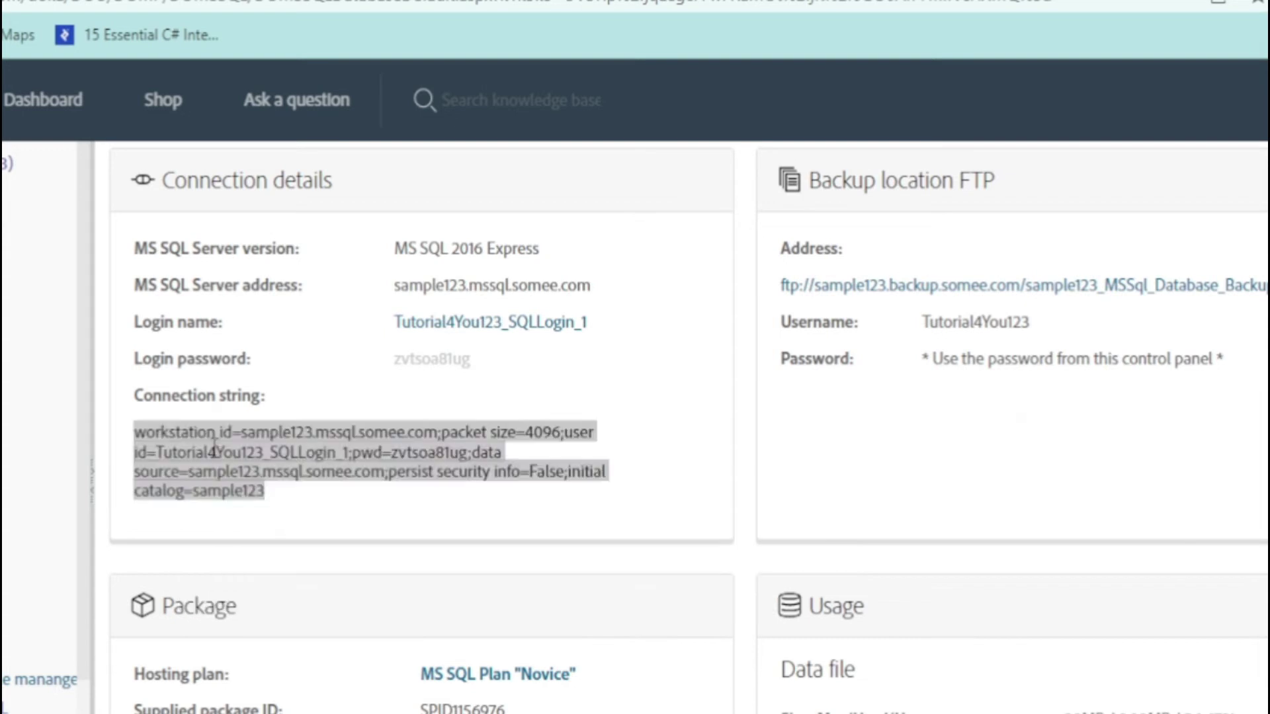
key("alt+Tab")
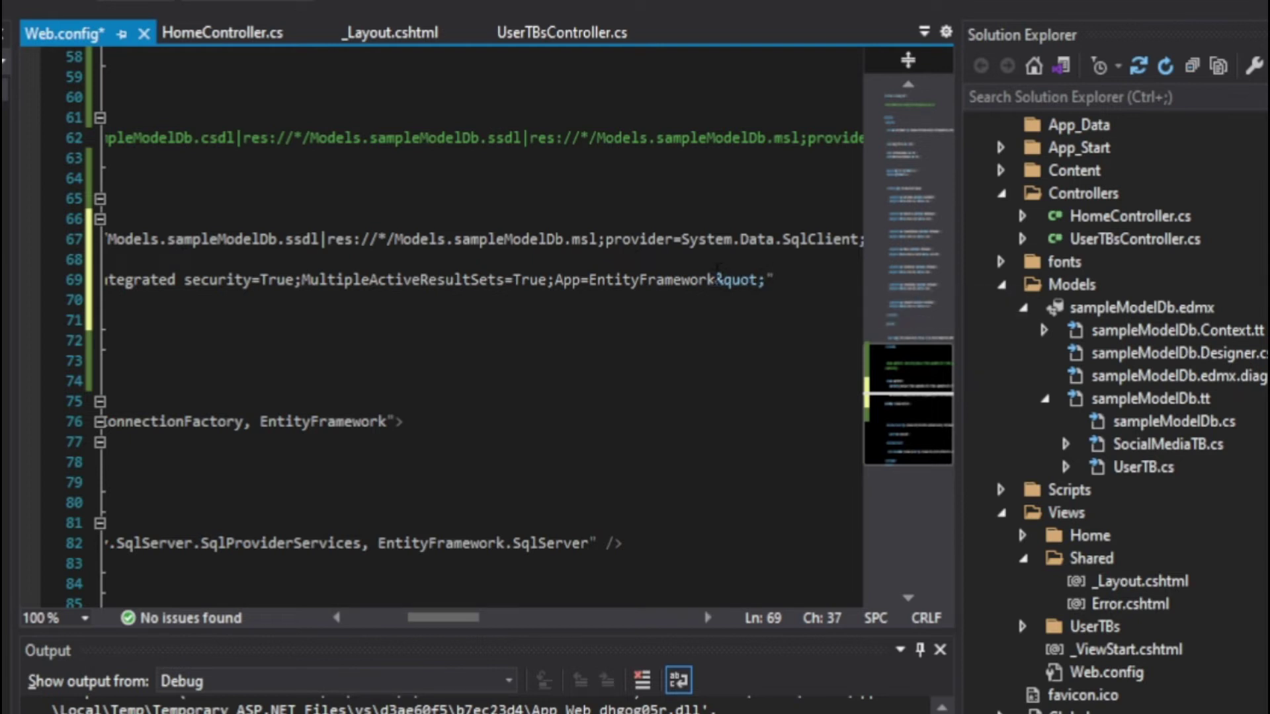
Replace the local data source text on line 69 with the Somee sample123 connection string and save
left_click(717, 280)
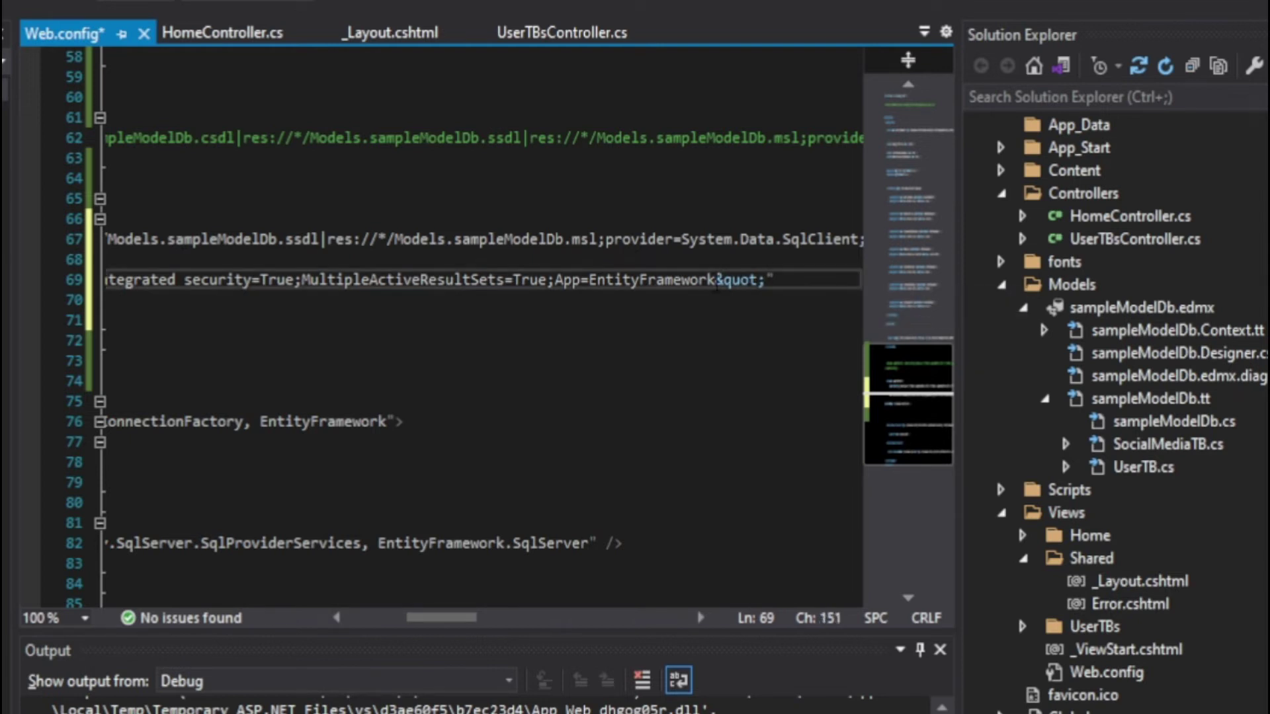
key("shift+Left")
key("shift+Left")
key("shift+Left")
key("shift+Left")
key("shift+Left")
key("shift+Left")
key("shift+Left")
key("shift+Left")
key("shift+Left")
key("shift+Left")
key("shift+Left")
key("shift+Left")
key("shift+Left")
key("shift+Left")
key("shift+Left")
key("shift+Left")
key("shift+Left")
key("shift+Left")
key("shift+Left")
key("shift+Left")
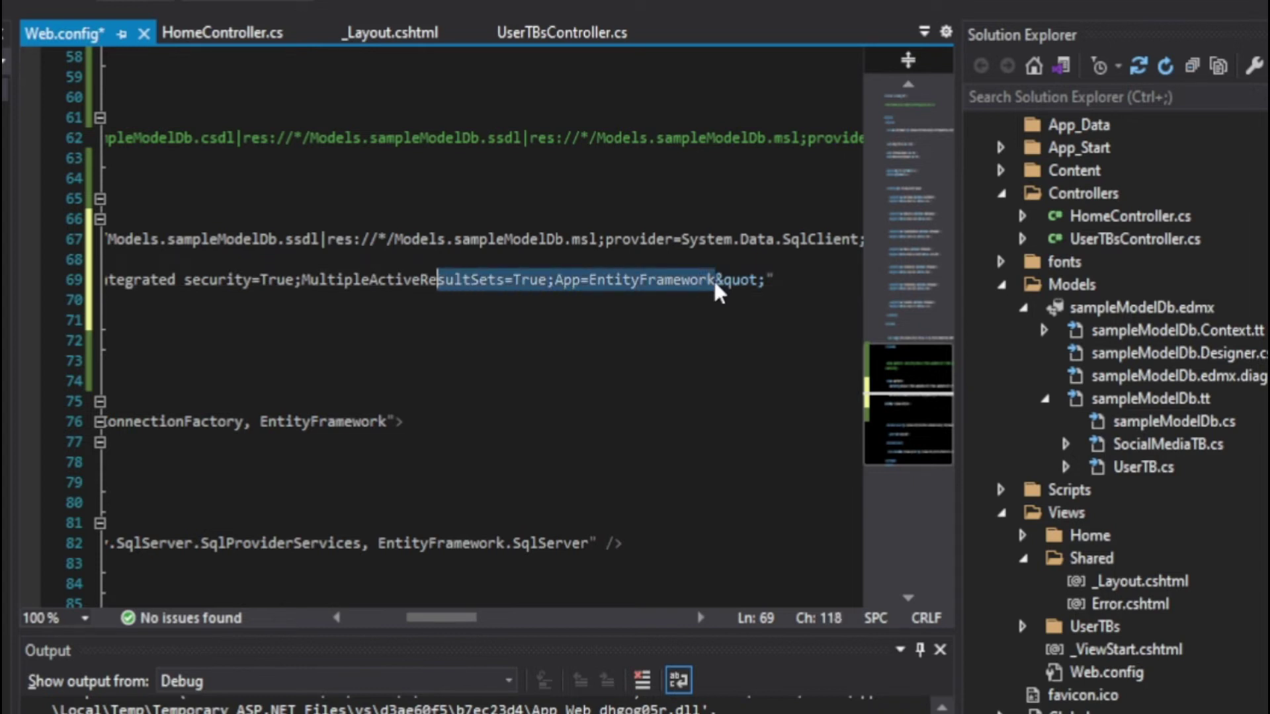
key("shift+Left")
key("shift+Left")
key("shift+Left")
key("shift+Left")
key("shift+Left")
key("shift+Left")
key("shift+Left")
key("shift+Left")
key("shift+Left")
key("shift+Left")
key("shift+Left")
key("shift+Left")
key("shift+Left")
key("shift+Left")
key("shift+Left")
key("shift+Left")
key("shift+Left")
key("shift+Left")
key("shift+Left")
key("shift+Left")
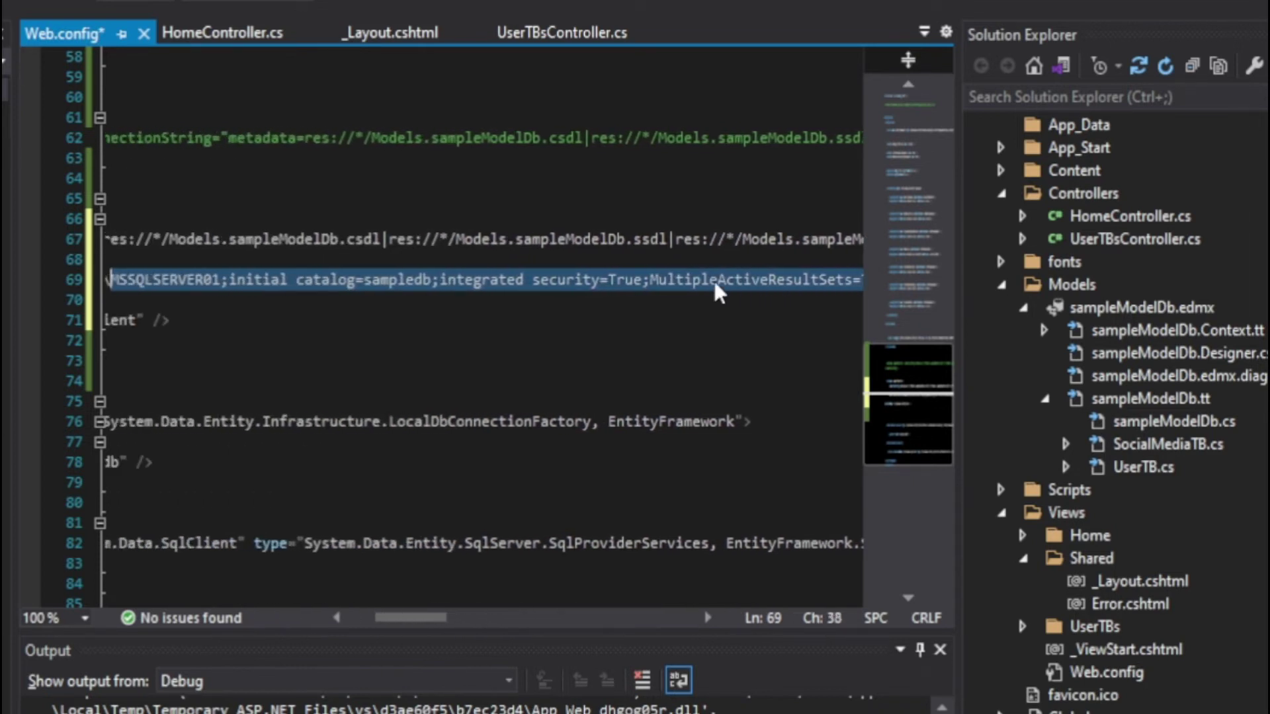
key("shift+Left")
key("shift+Left")
key("shift+Left")
key("shift+Left")
key("shift+Left")
key("shift+Left")
key("shift+Left")
key("shift+Left")
key("shift+Left")
key("shift+Left")
key("shift+Left")
key("shift+Left")
key("shift+Left")
key("shift+Left")
key("shift+Left")
key("shift+Left")
key("shift+Left")
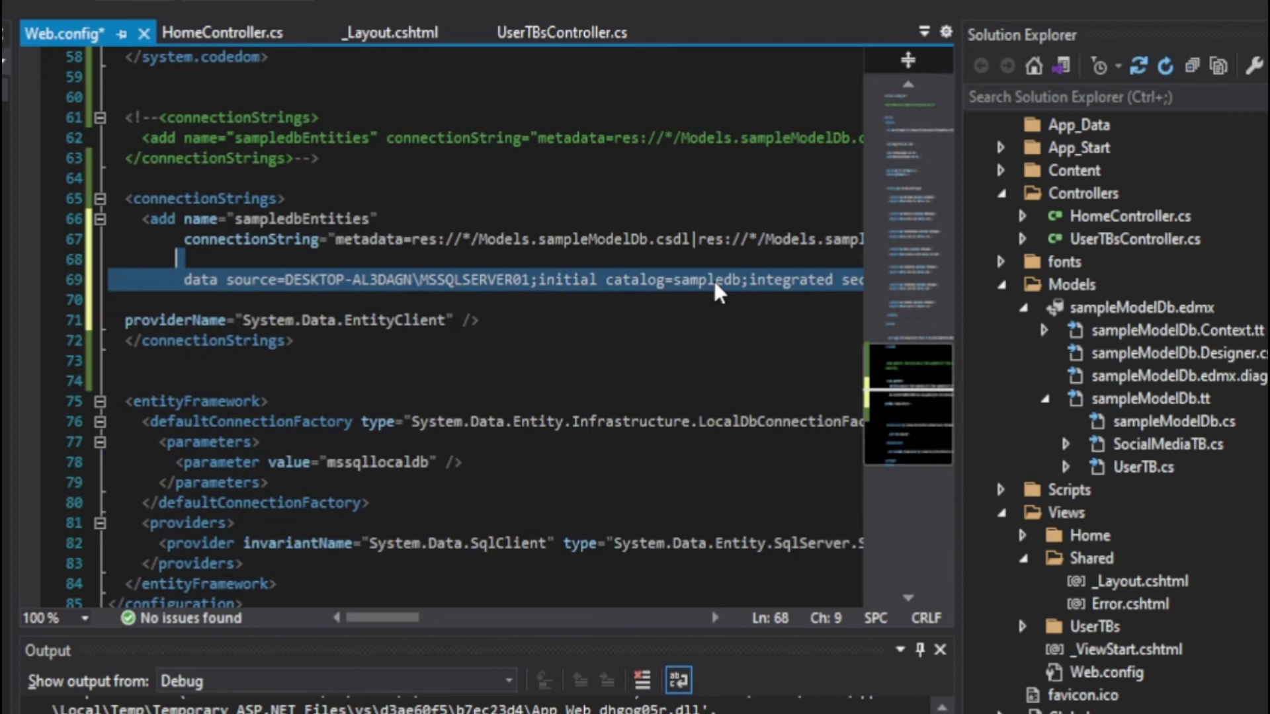
key("shift+Right")
key("shift+Right")
key("shift+Right")
key("shift+Right")
key("shift+Right")
key("shift+Right")
key("shift+Right")
key("shift+Right")
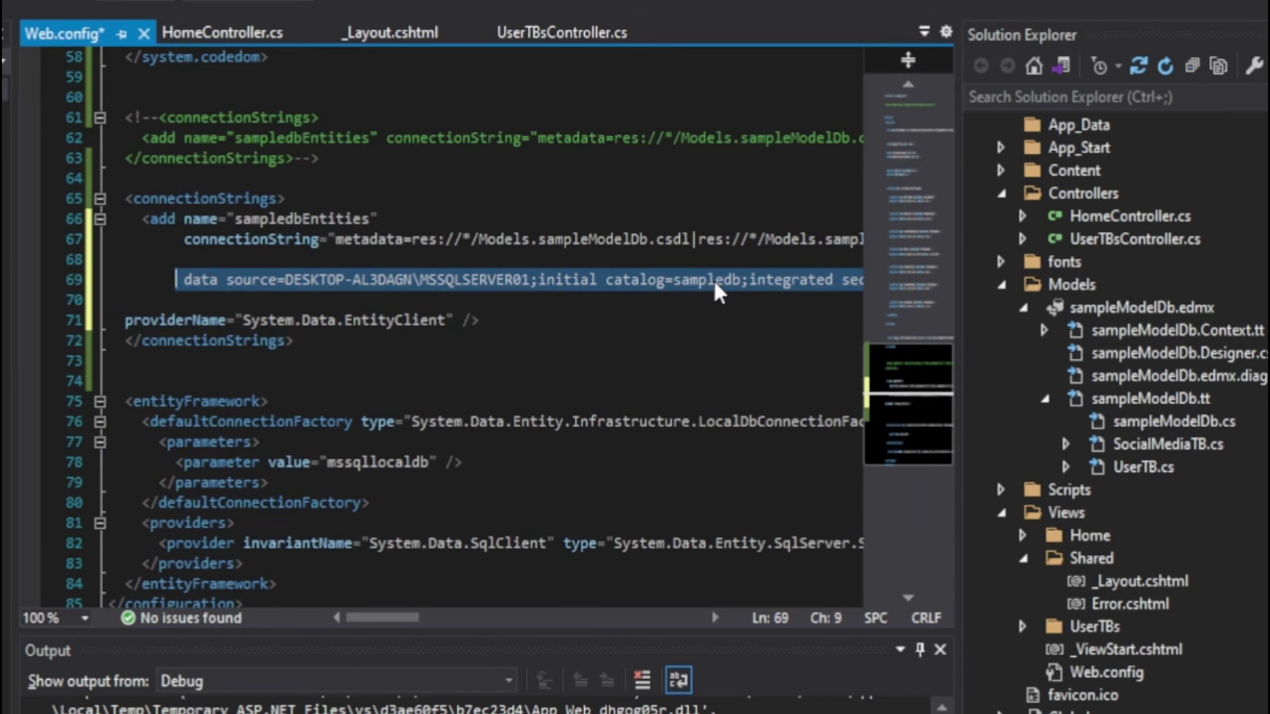
key("Delete")
key("ctrl+v")
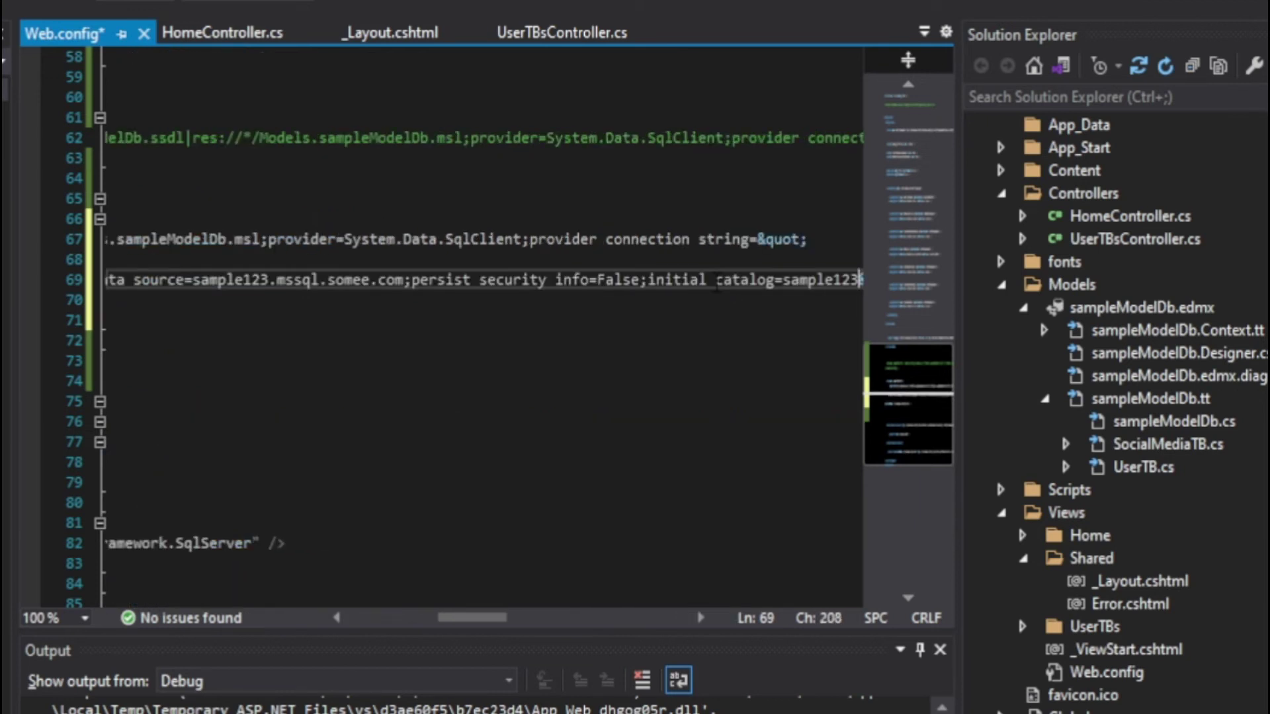
key("ctrl+s")
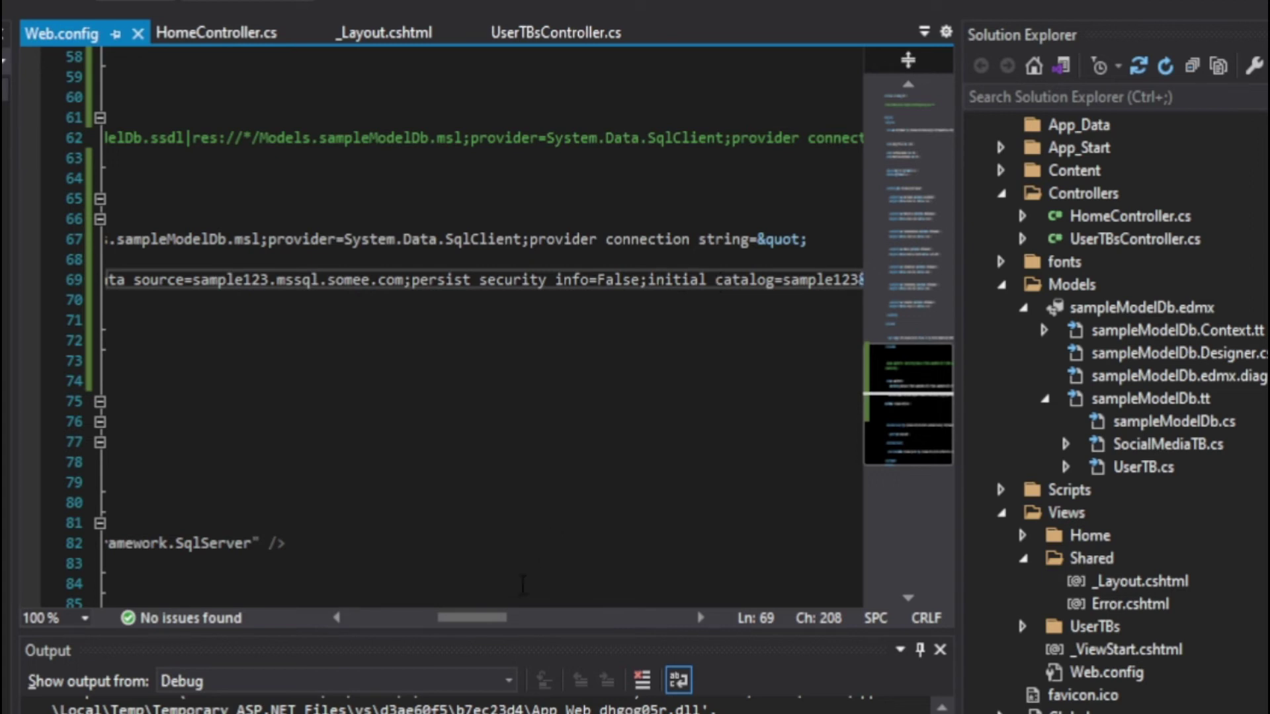
left_click_drag(489, 617, 377, 618)
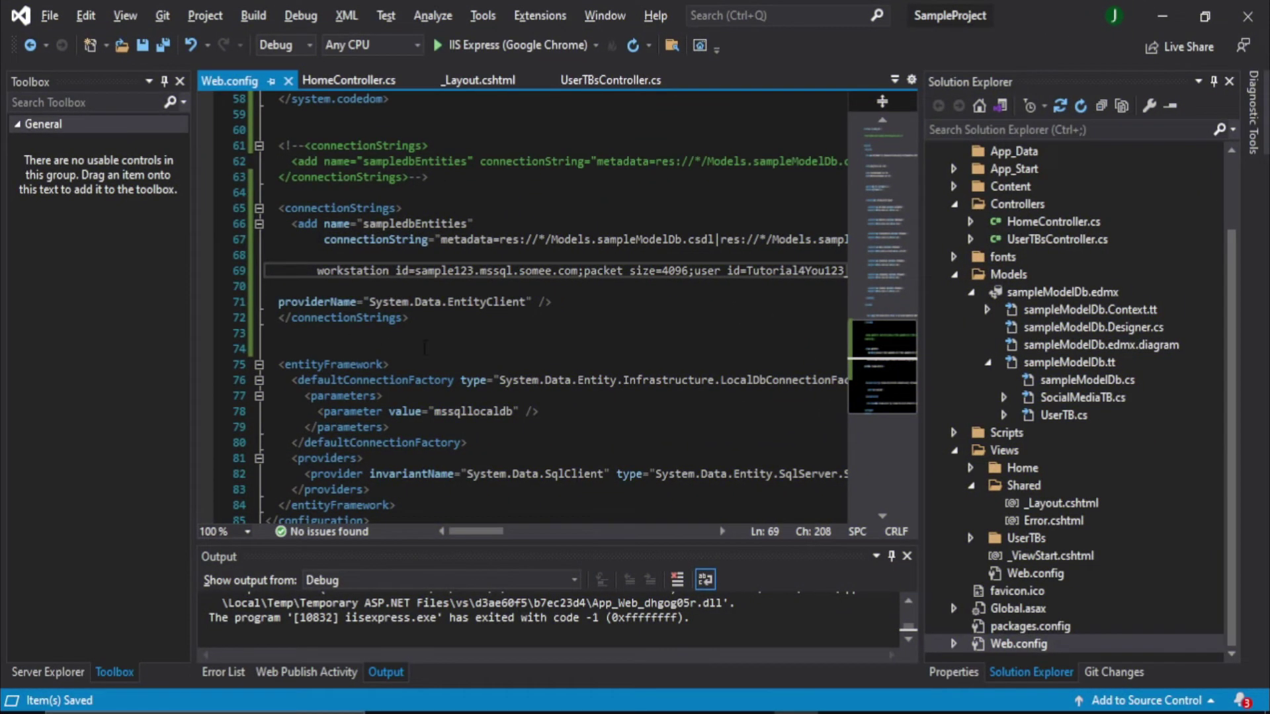
Clear the Somee page highlight and run the project in IIS Express, loading localhost:44374 in Chrome
left_click(754, 712)
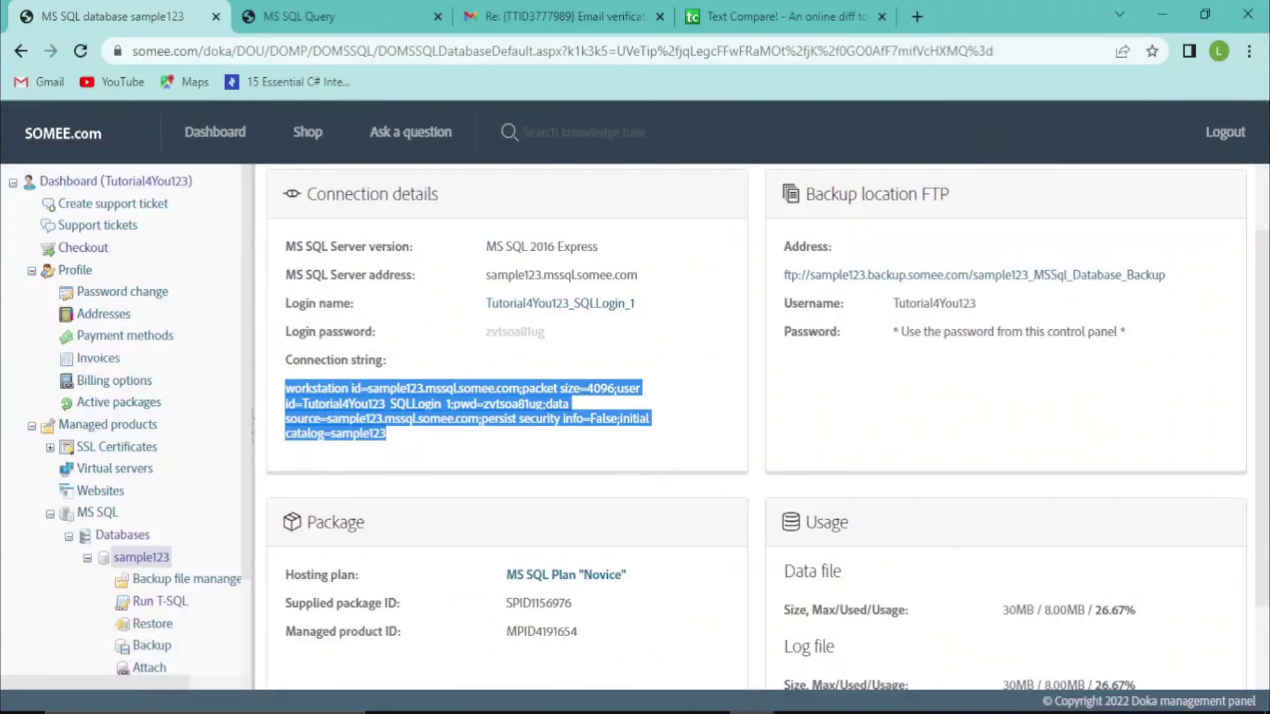
left_click(734, 414)
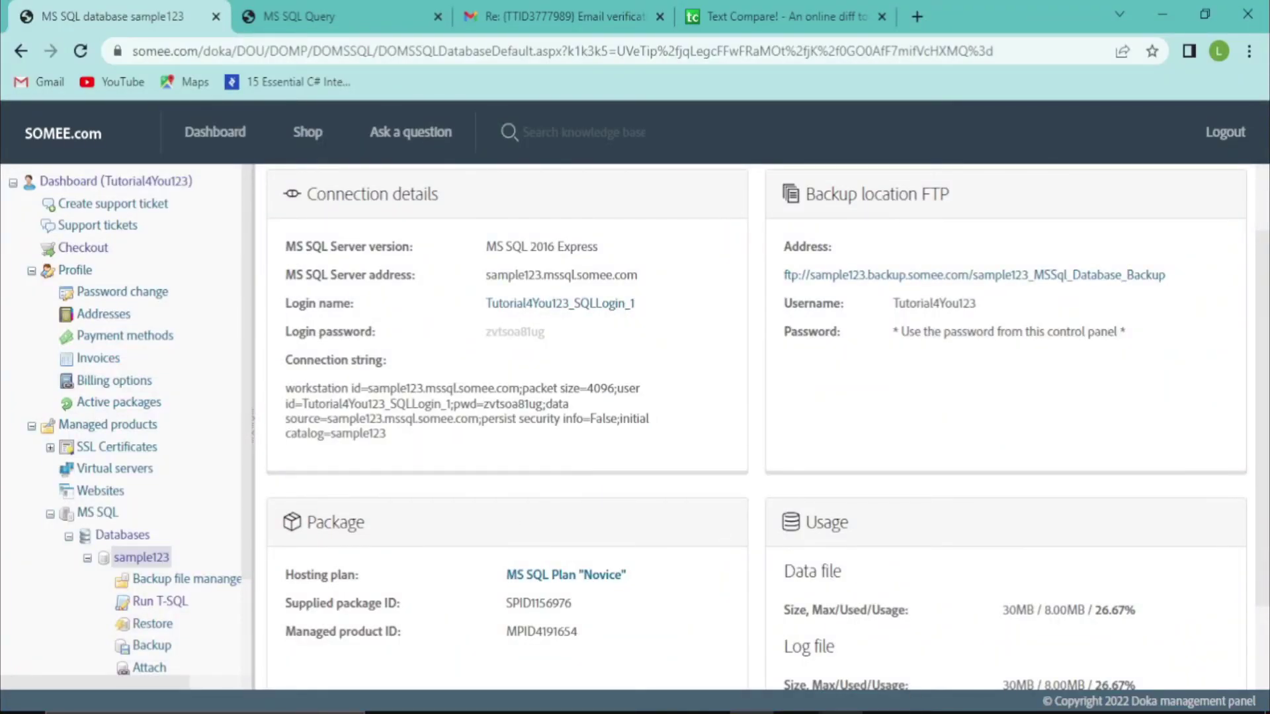
left_click(795, 712)
left_click(526, 46)
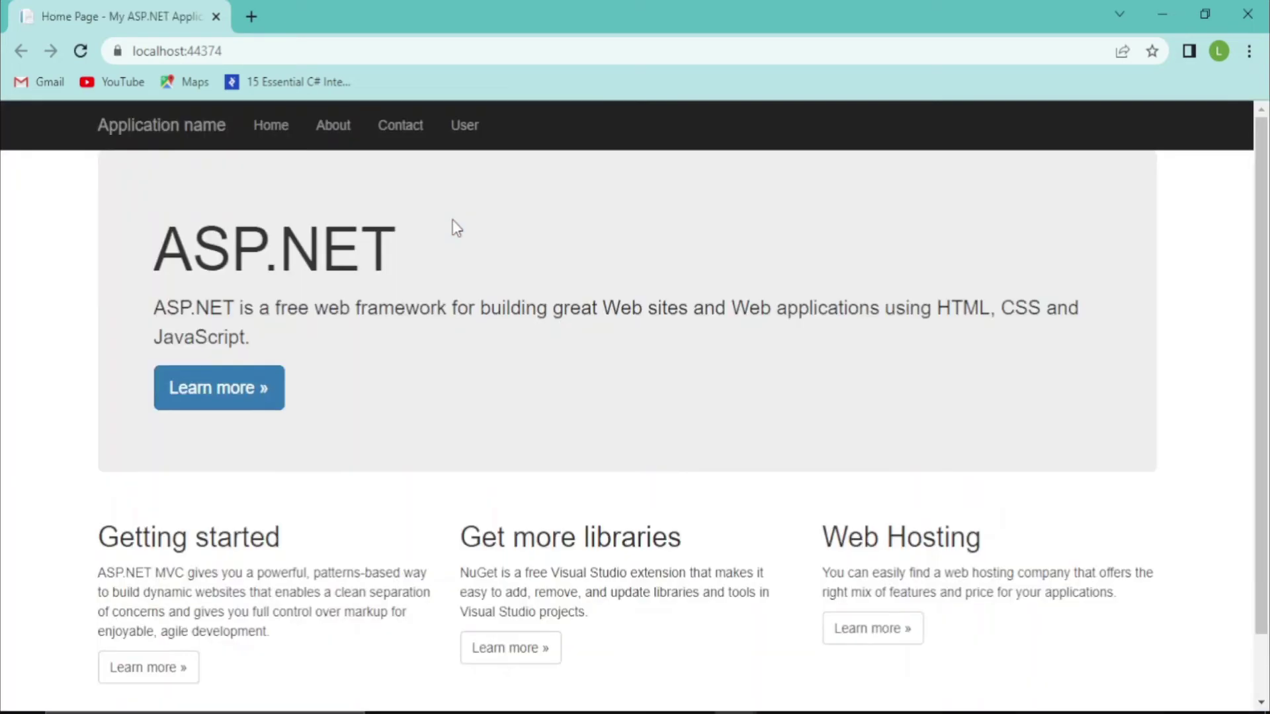
Create a user named Tutorial4Y with username 'username', a password and CreatedById 1
left_click(461, 127)
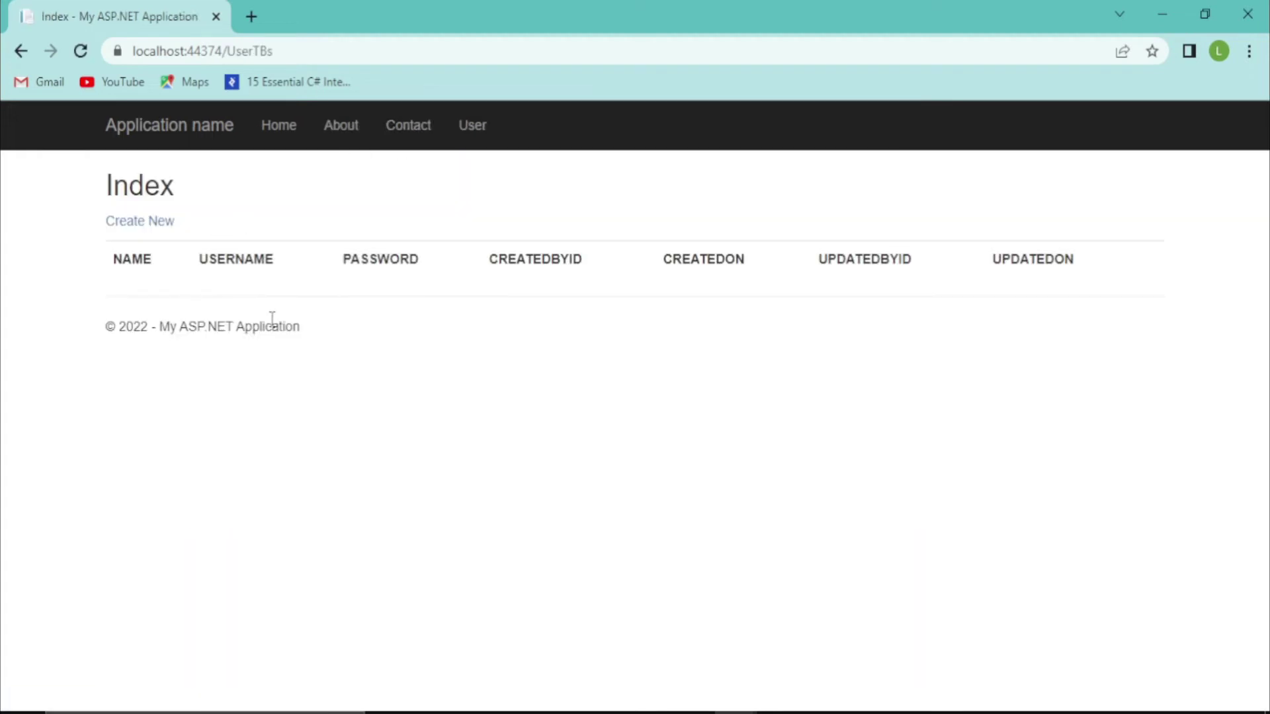
left_click(154, 222)
left_click(336, 301)
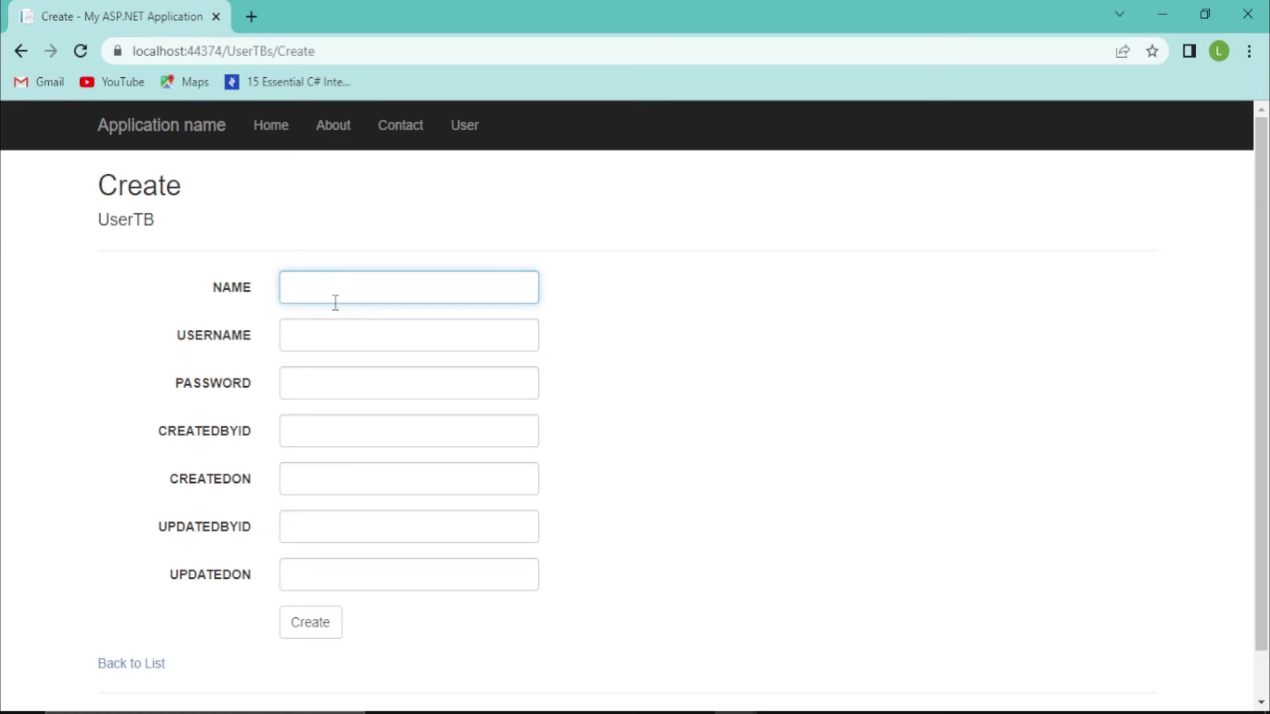
type("Tutorial4Y")
left_click(318, 332)
type("username")
left_click(316, 390)
type("password")
left_click(297, 431)
type("1")
left_click(312, 625)
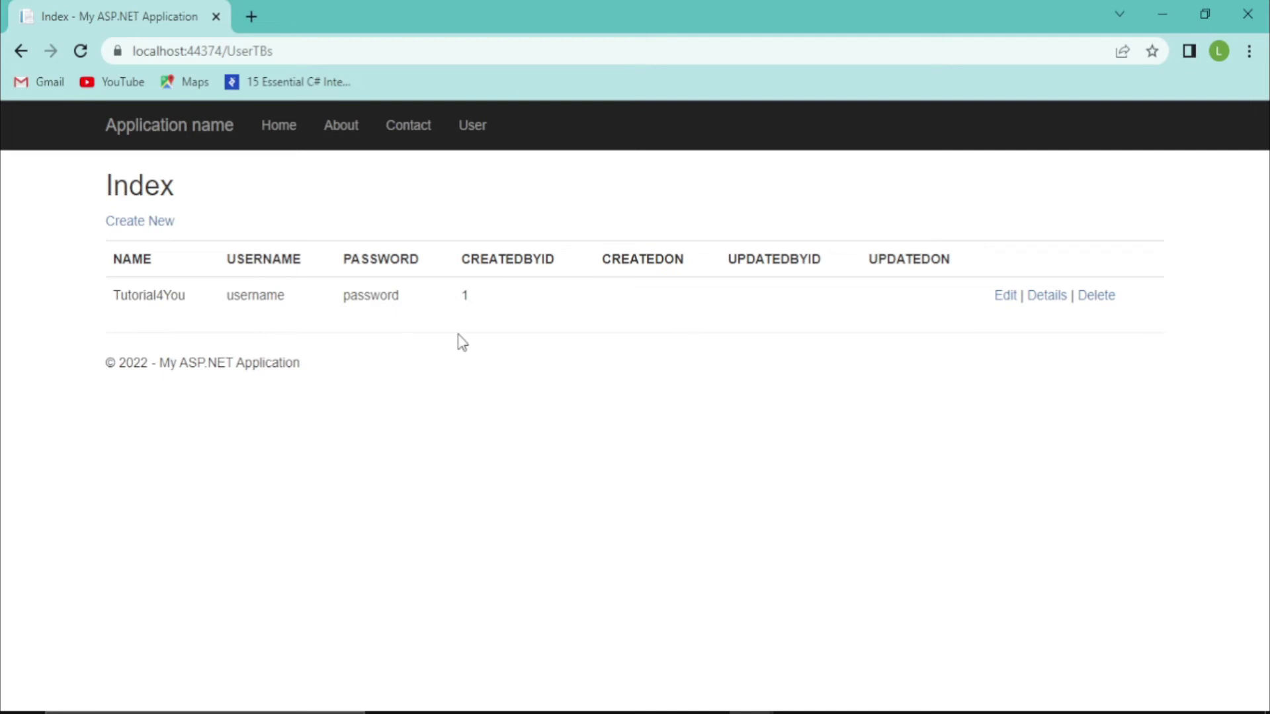
key("alt+Tab")
key("alt+Tab")
key("alt+Tab")
key("alt+Tab")
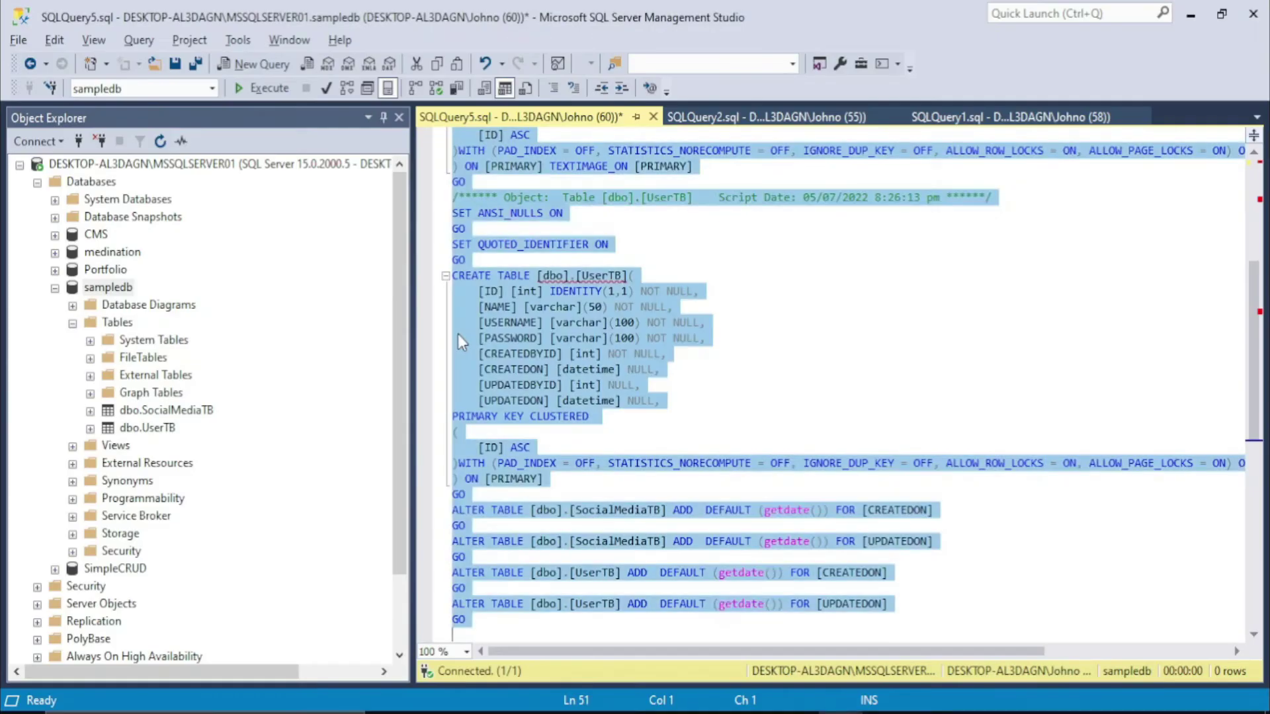
Select the top 1000 rows of the local dbo.UserTB table in SSMS, then return to the Somee page
left_click(139, 428)
right_click(135, 429)
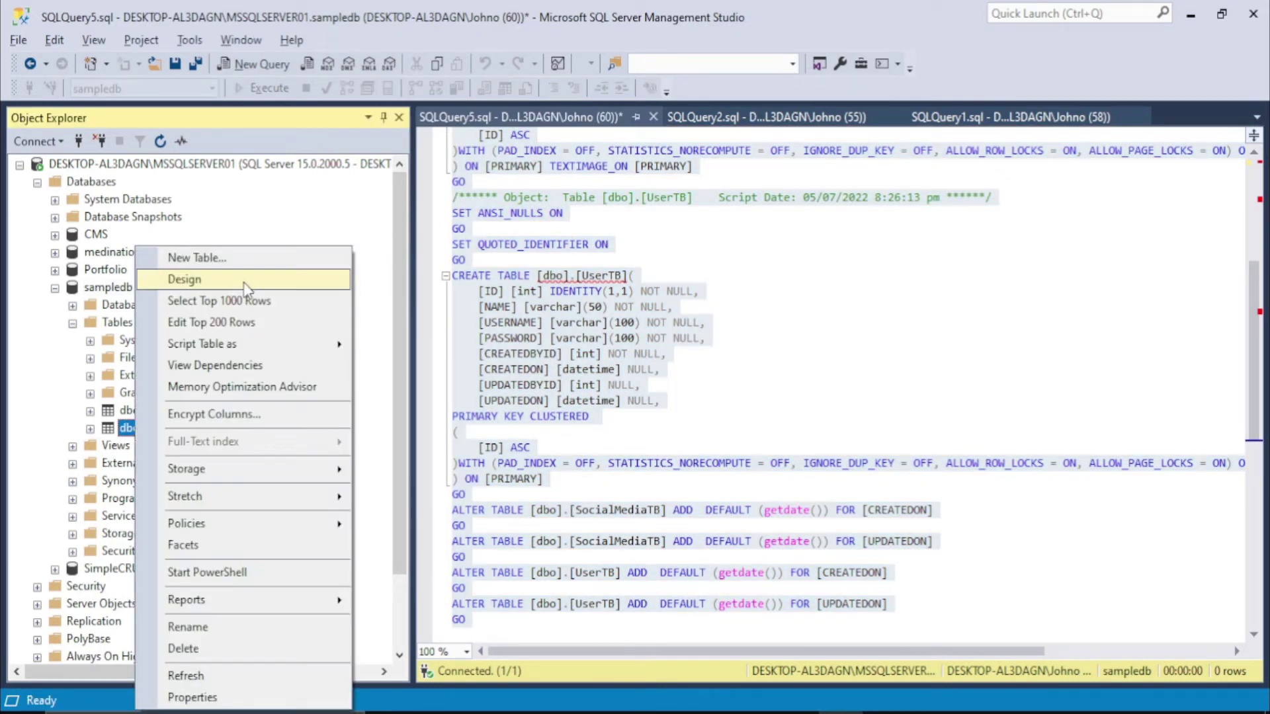
left_click(252, 302)
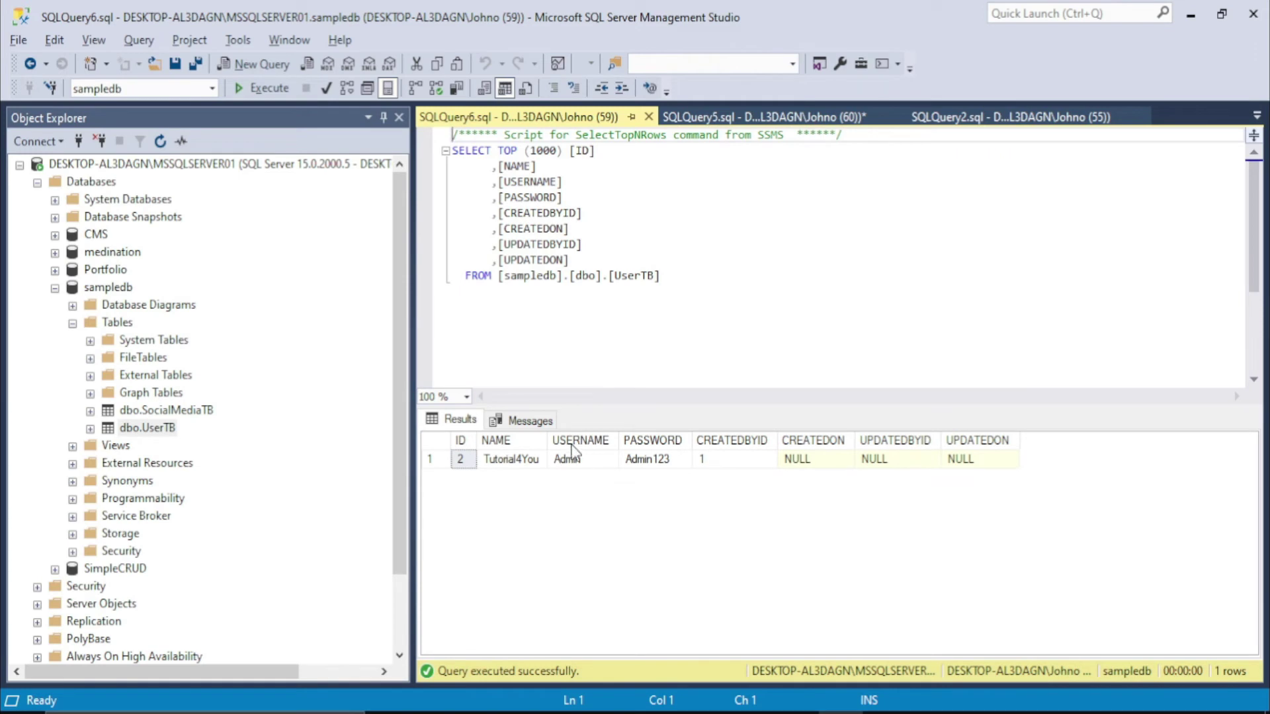
key("alt+Tab")
key("Tab")
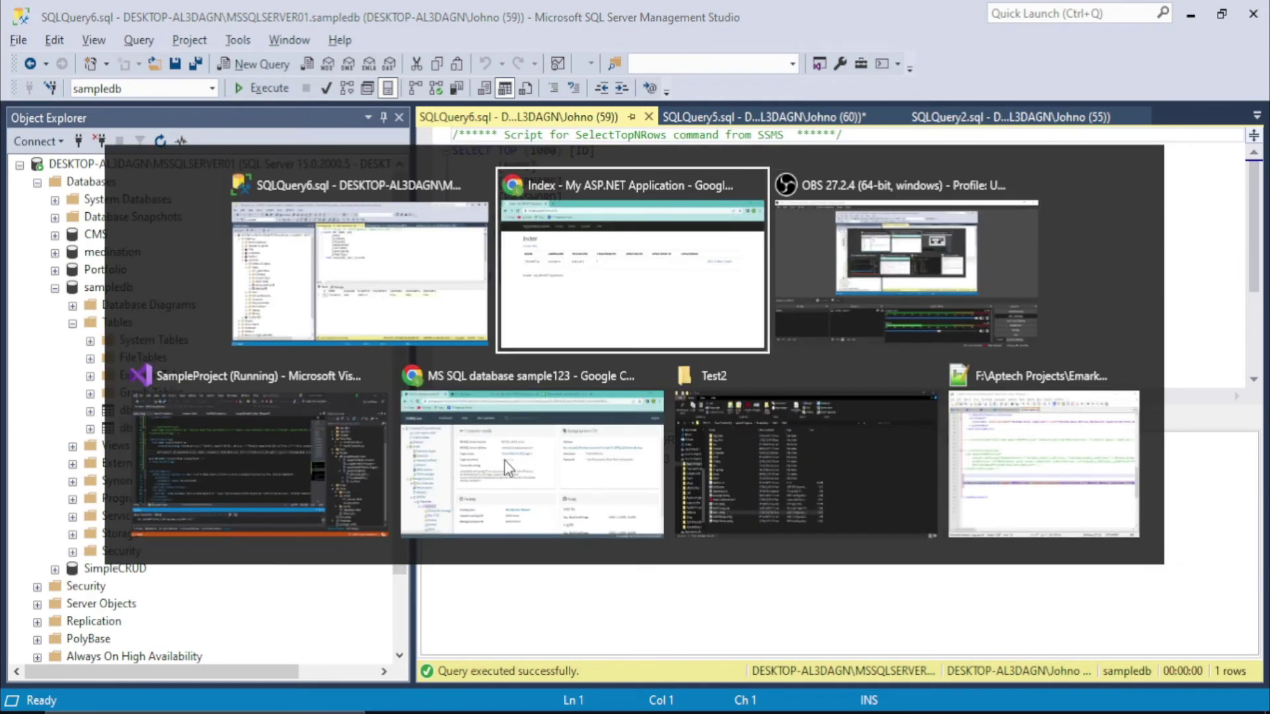
key("Tab")
key("Tab")
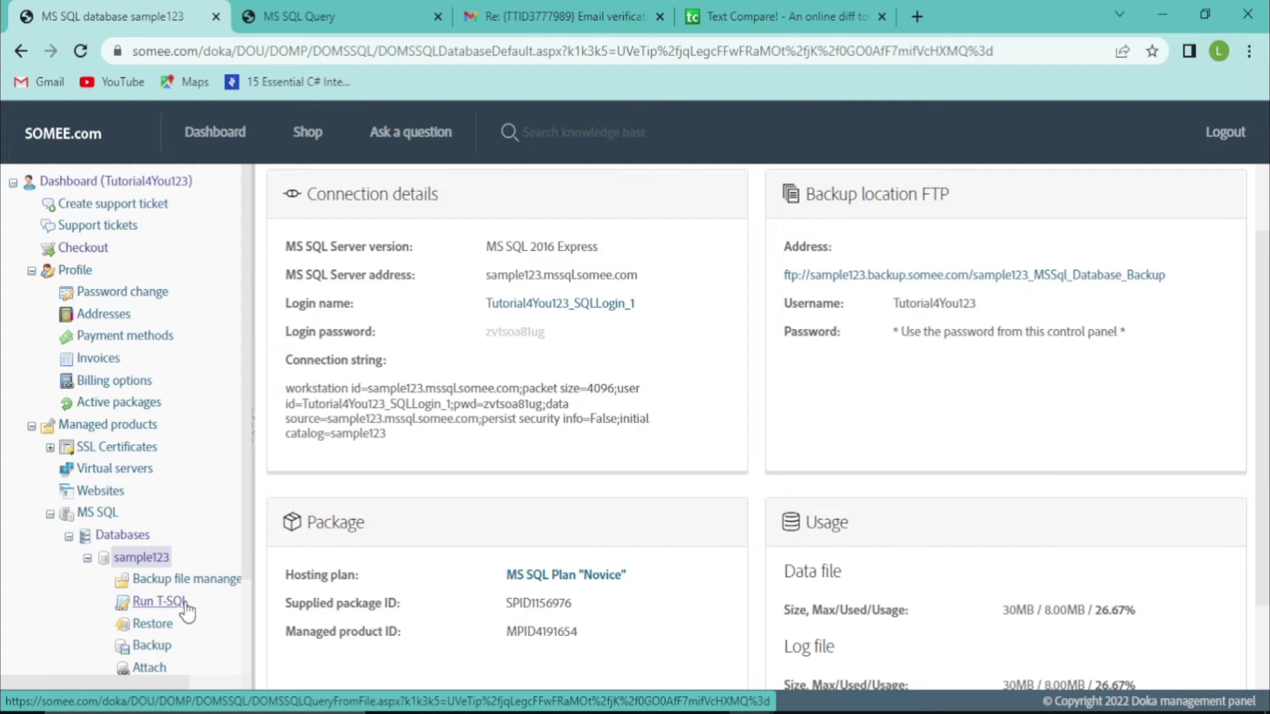
Run 'select * from UserTb' in the sample123 online T-SQL console to see the new user
left_click(159, 601)
left_click_drag(159, 136, 107, 139)
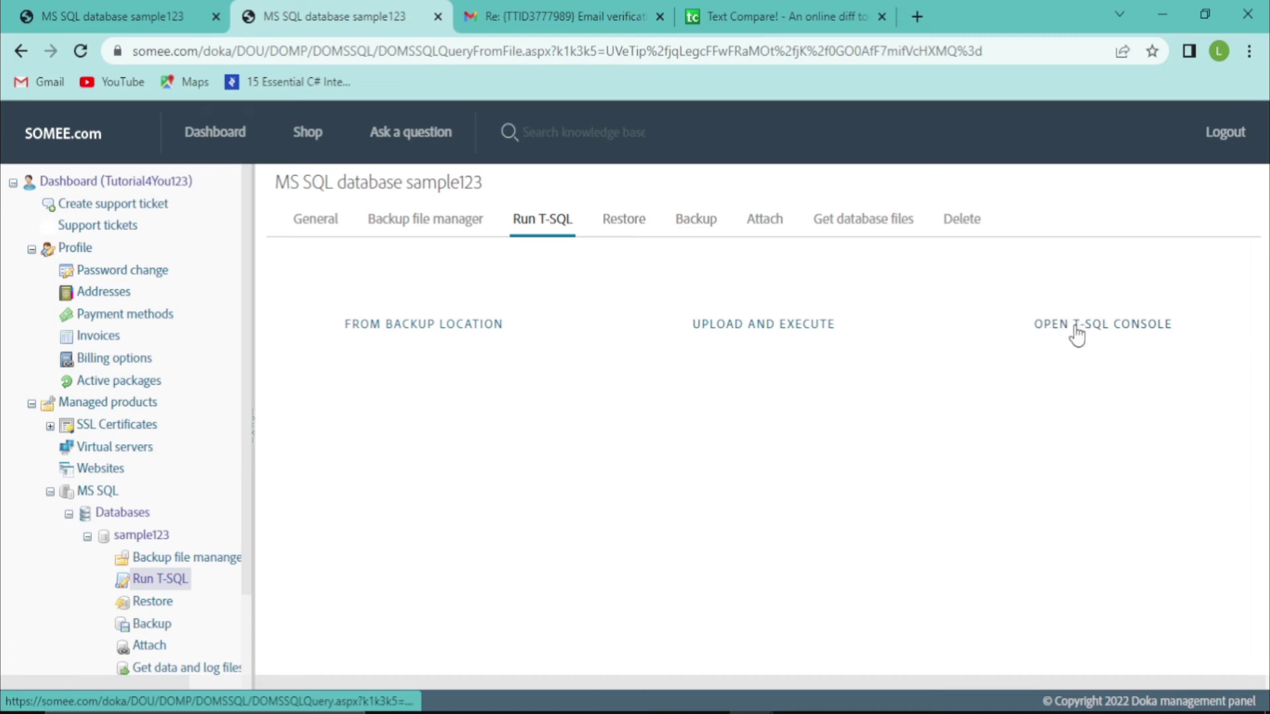
left_click(1116, 328)
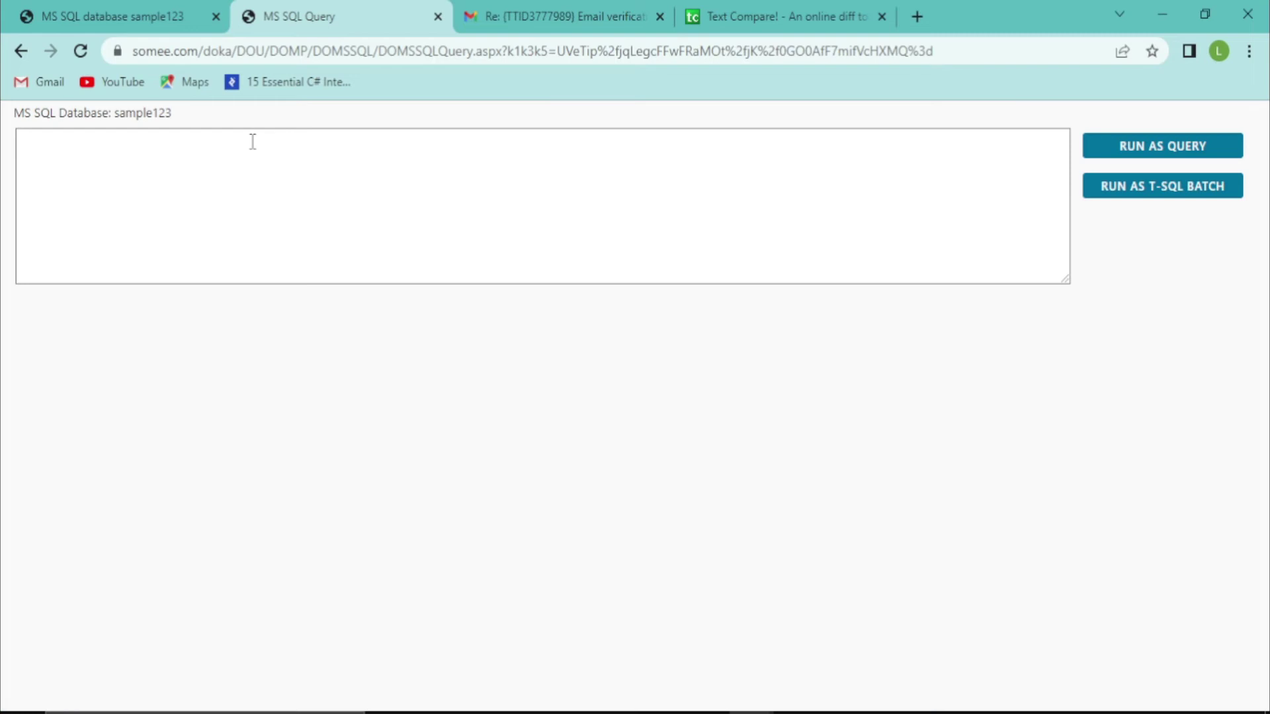
left_click(130, 161)
type("select")
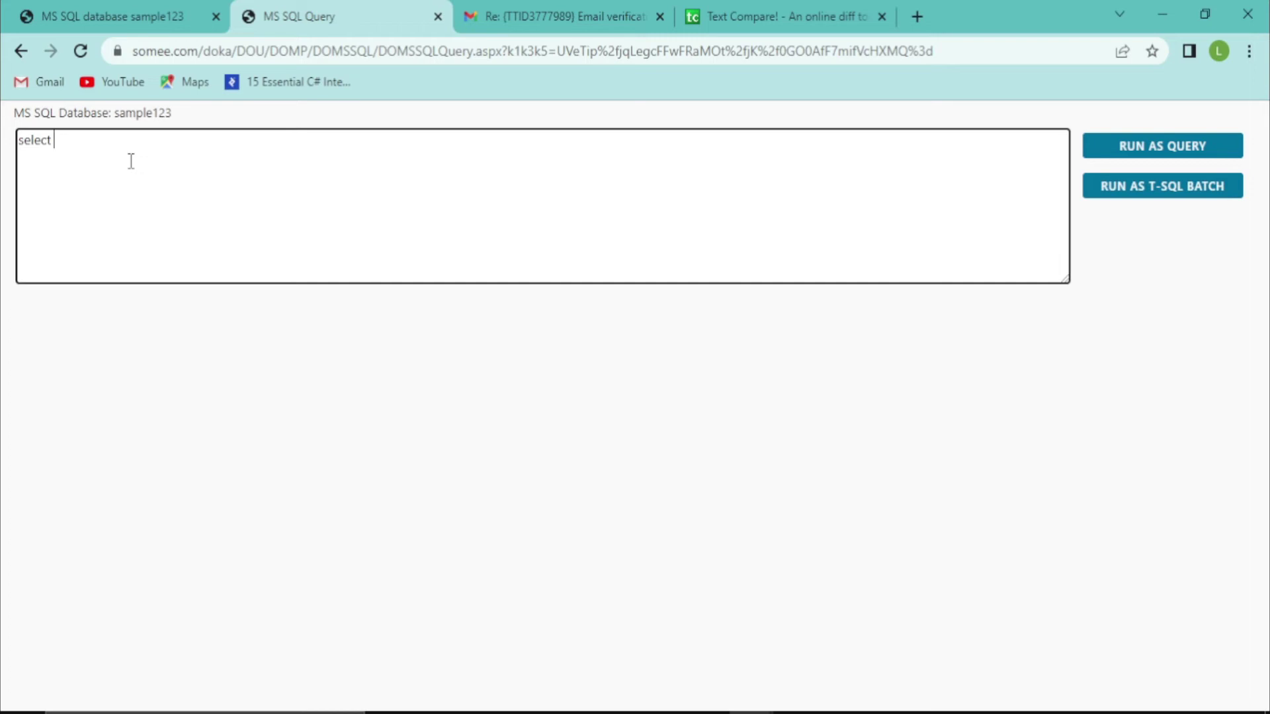
type("r* from UserTb;")
key("ctrl+a")
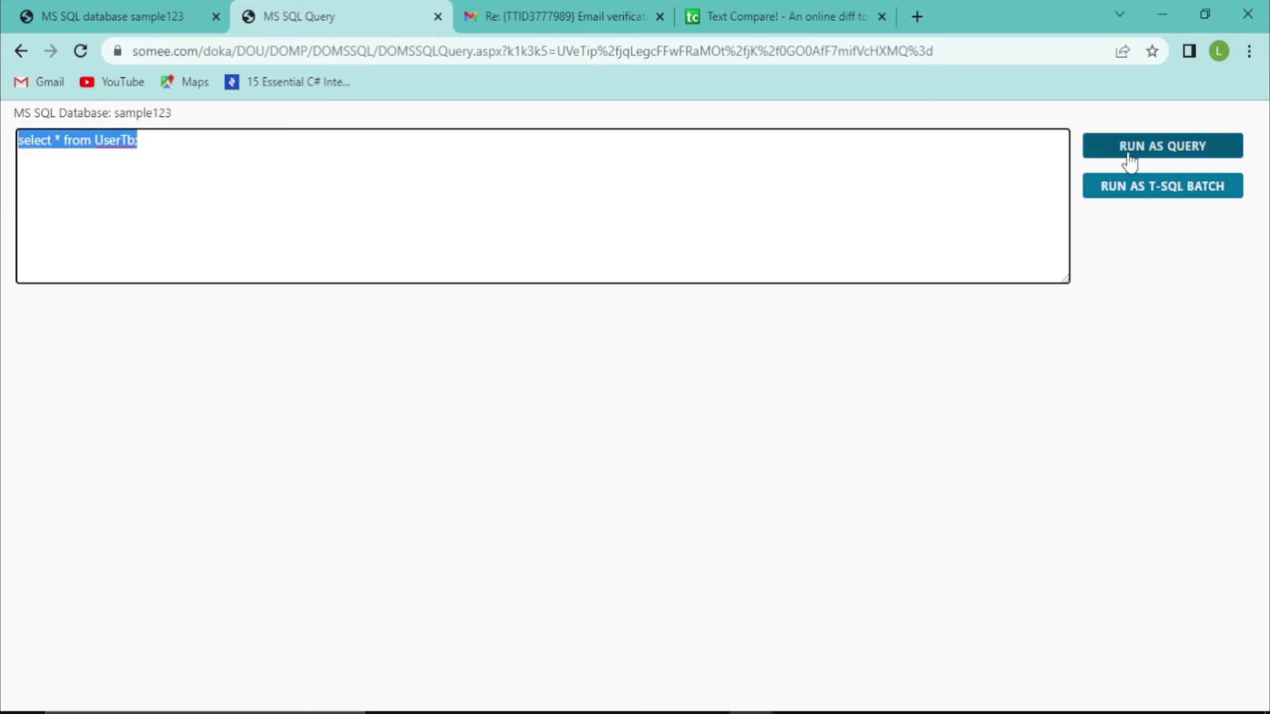
left_click(1131, 160)
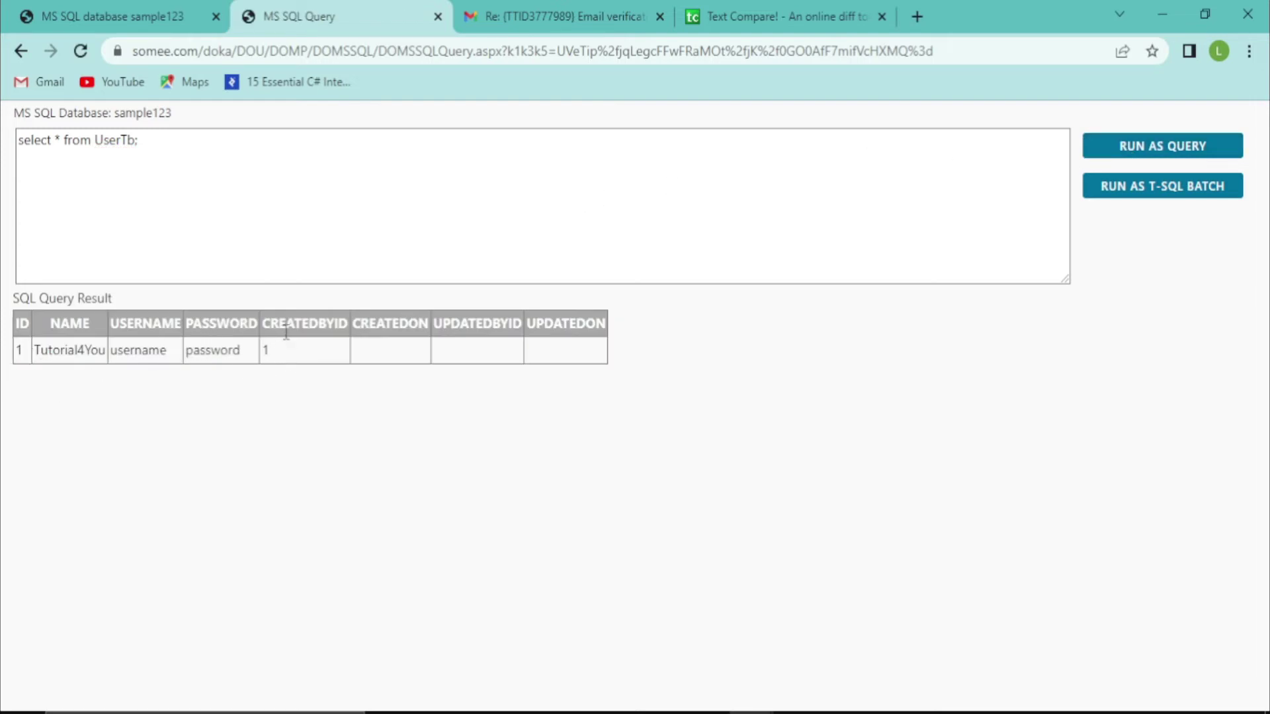
key("alt+Tab")
key("alt+Tab")
Stop the Visual Studio debug session and select SampleProject in Solution Explorer
key("Tab")
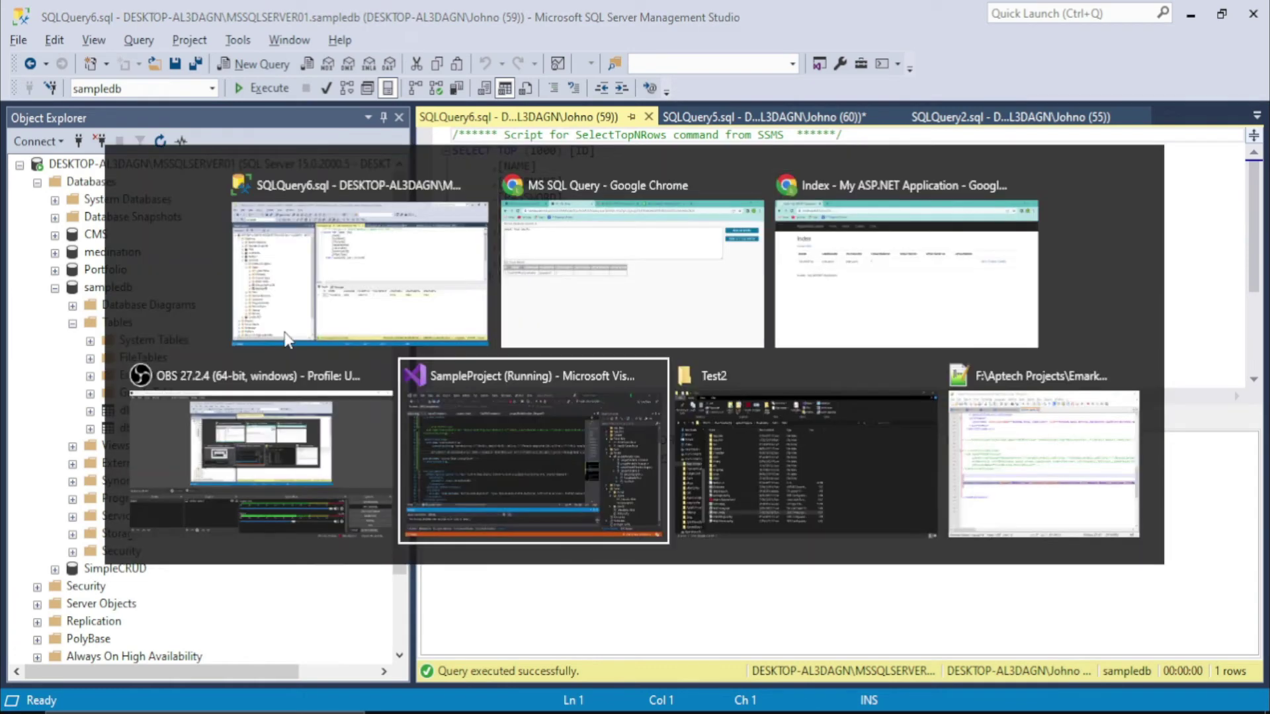
key("alt+Tab")
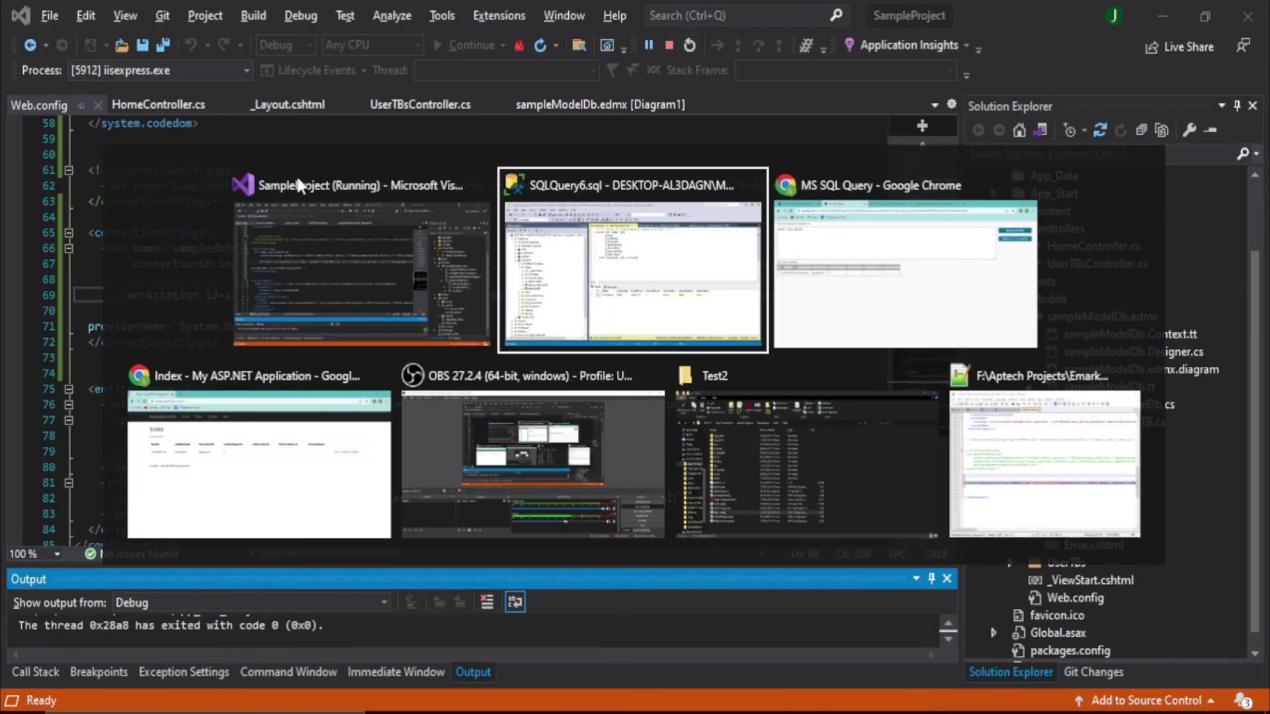
key("Tab")
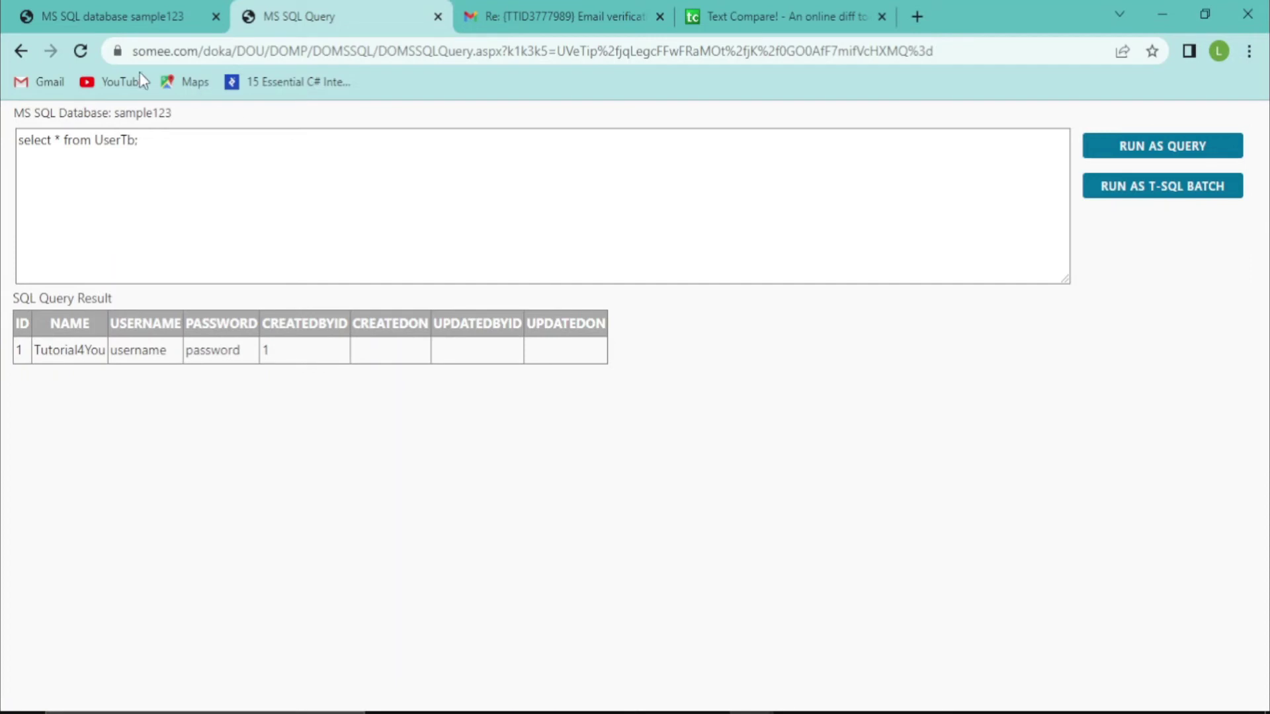
left_click(121, 3)
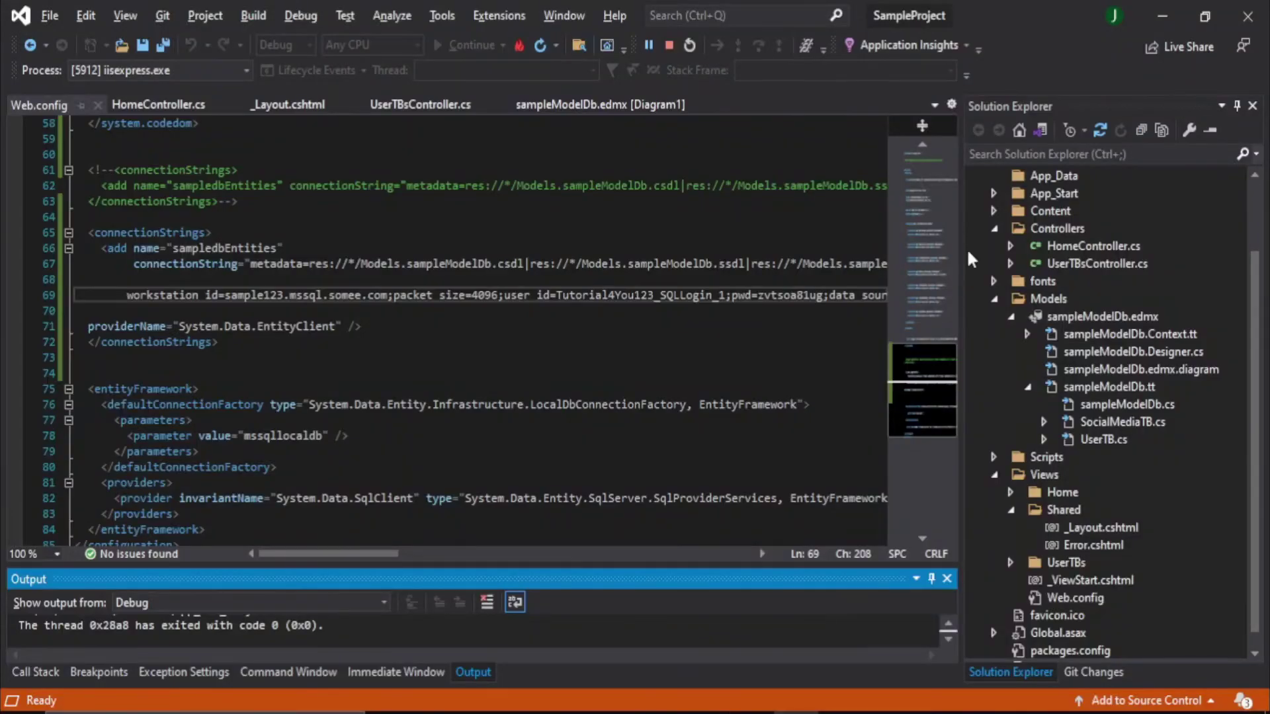
left_click_drag(1255, 315, 1255, 182)
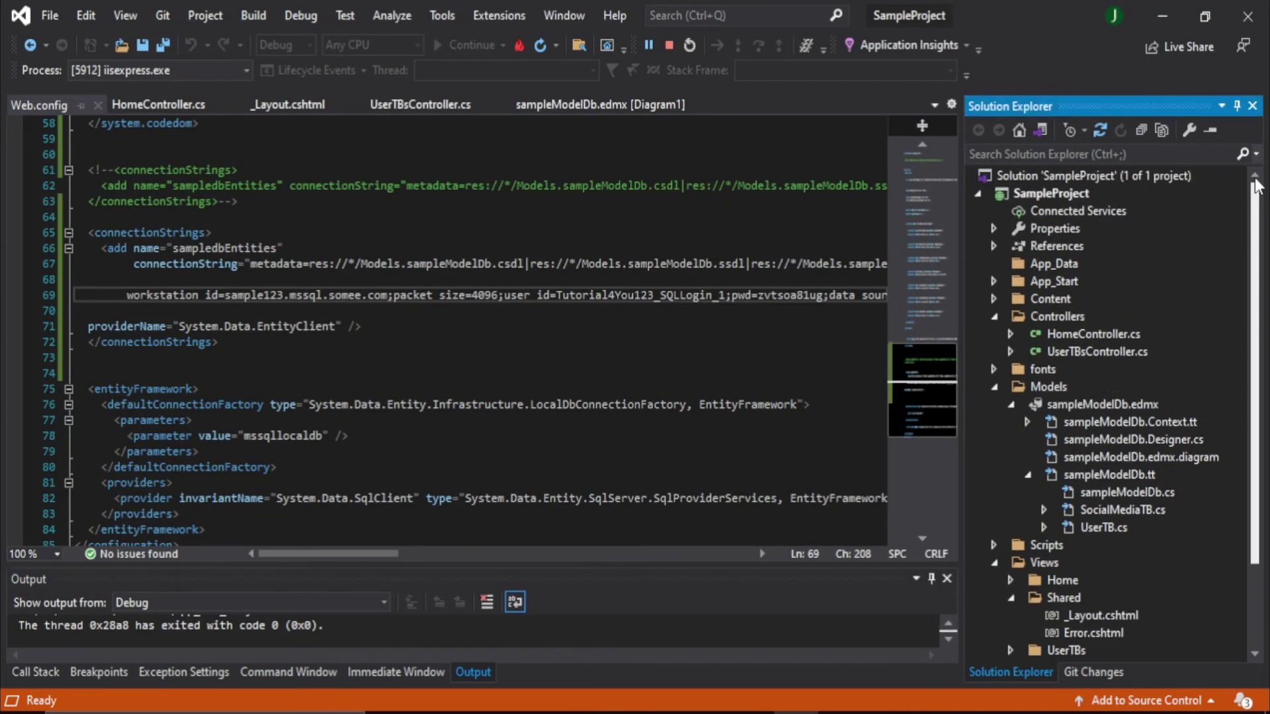
left_click(663, 41)
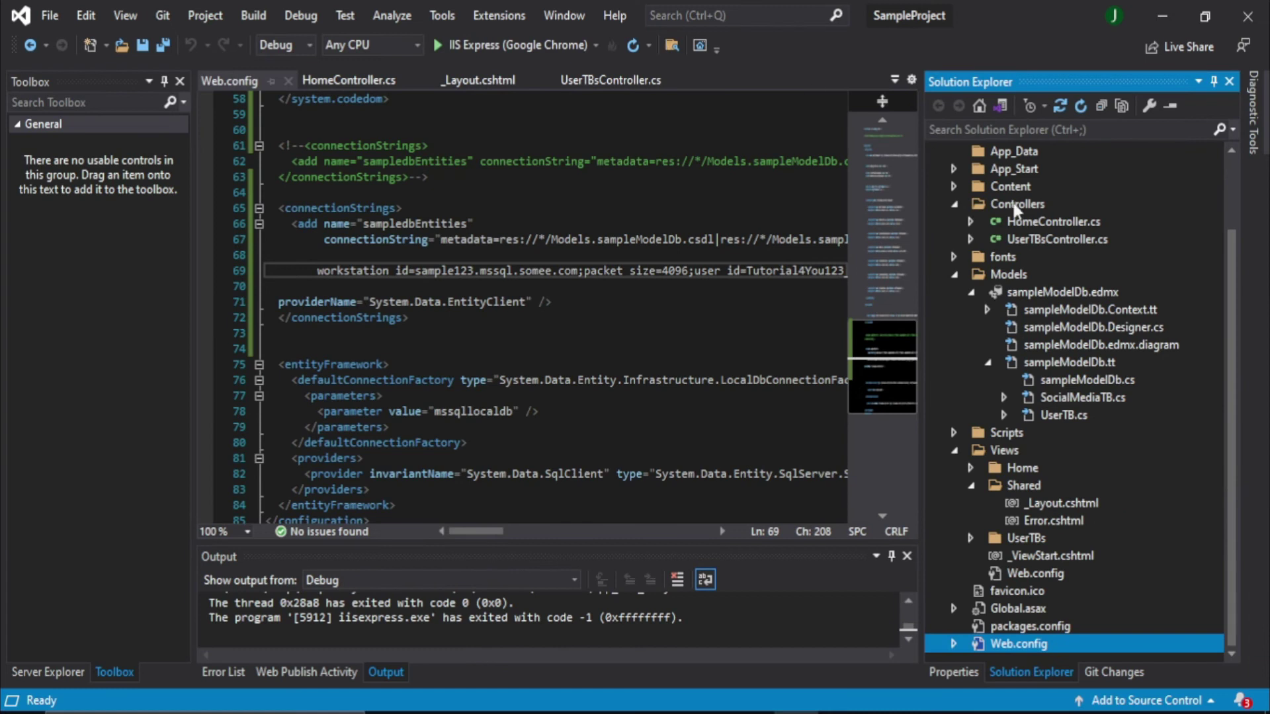
left_click_drag(1228, 272, 1225, 155)
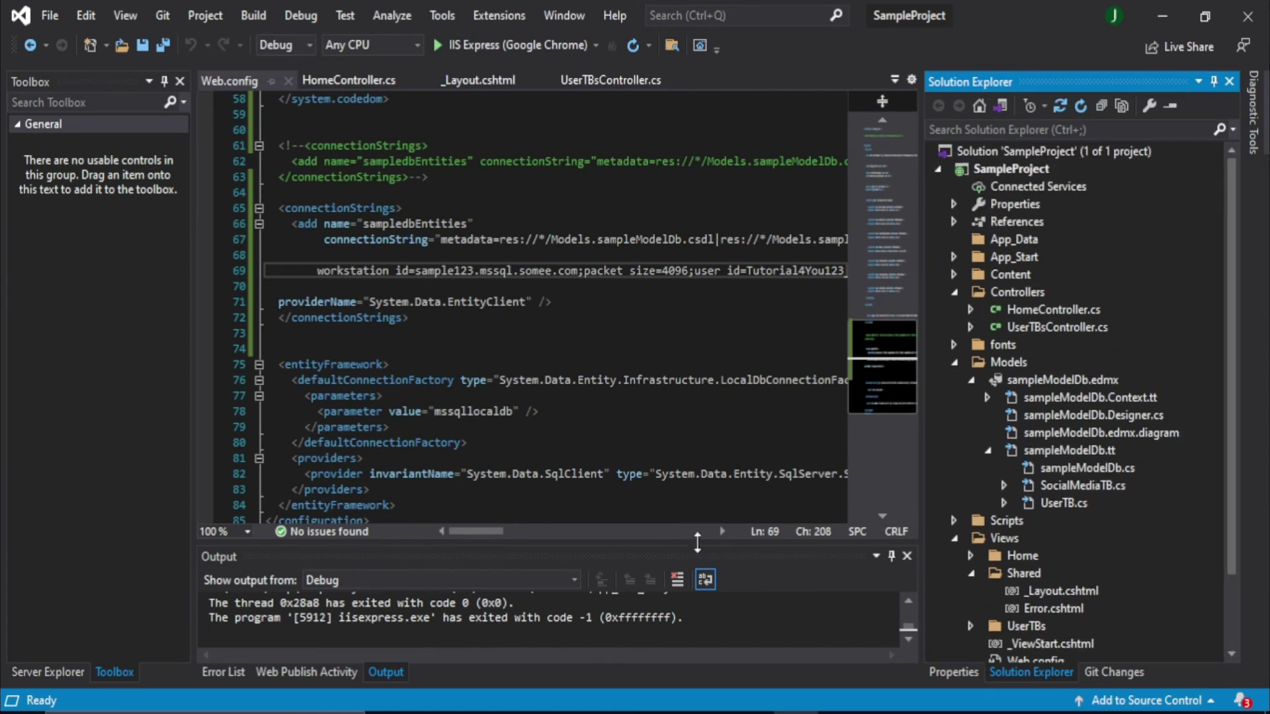
left_click(1001, 172)
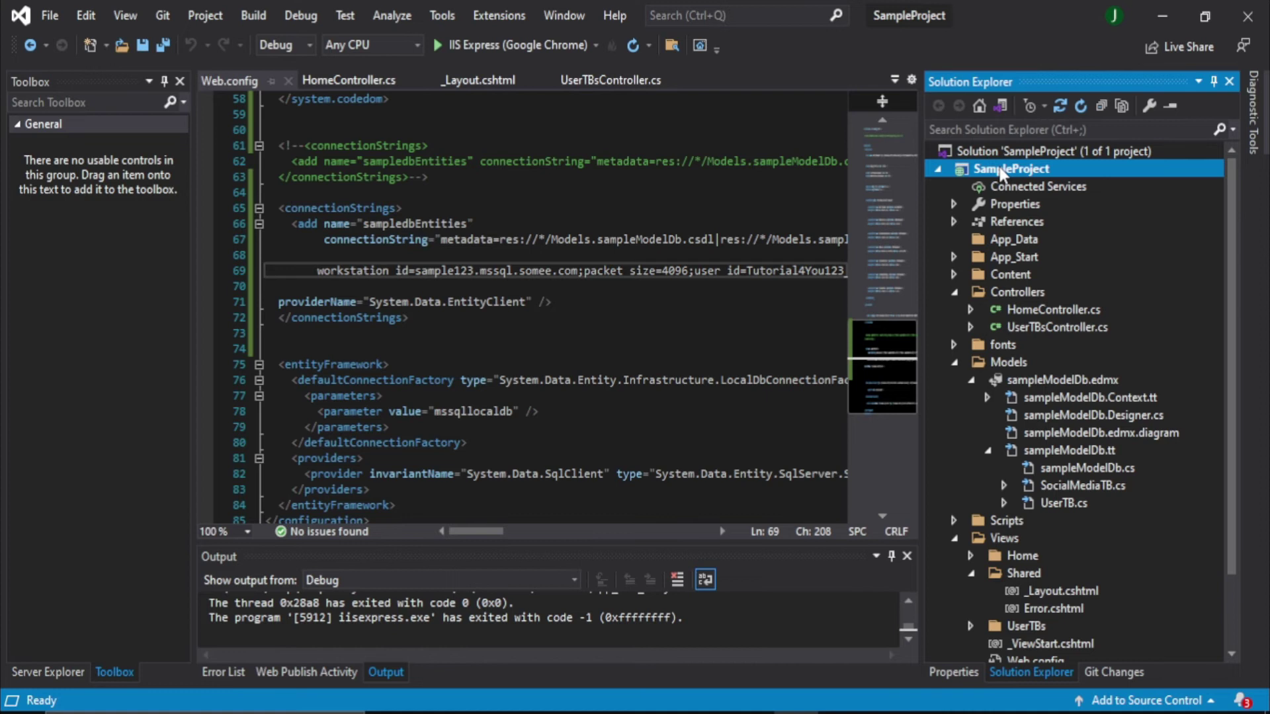
Start publishing the SampleProject project with Folder as the publish target
right_click(1001, 172)
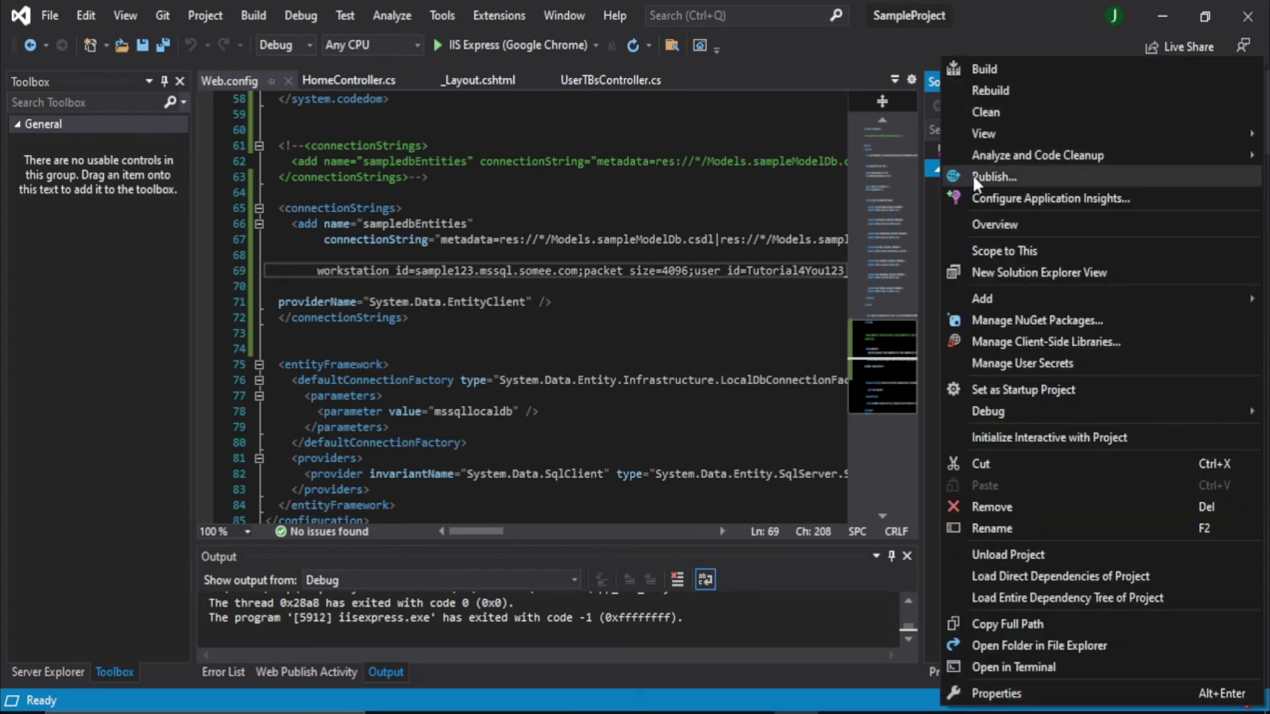
left_click(1008, 178)
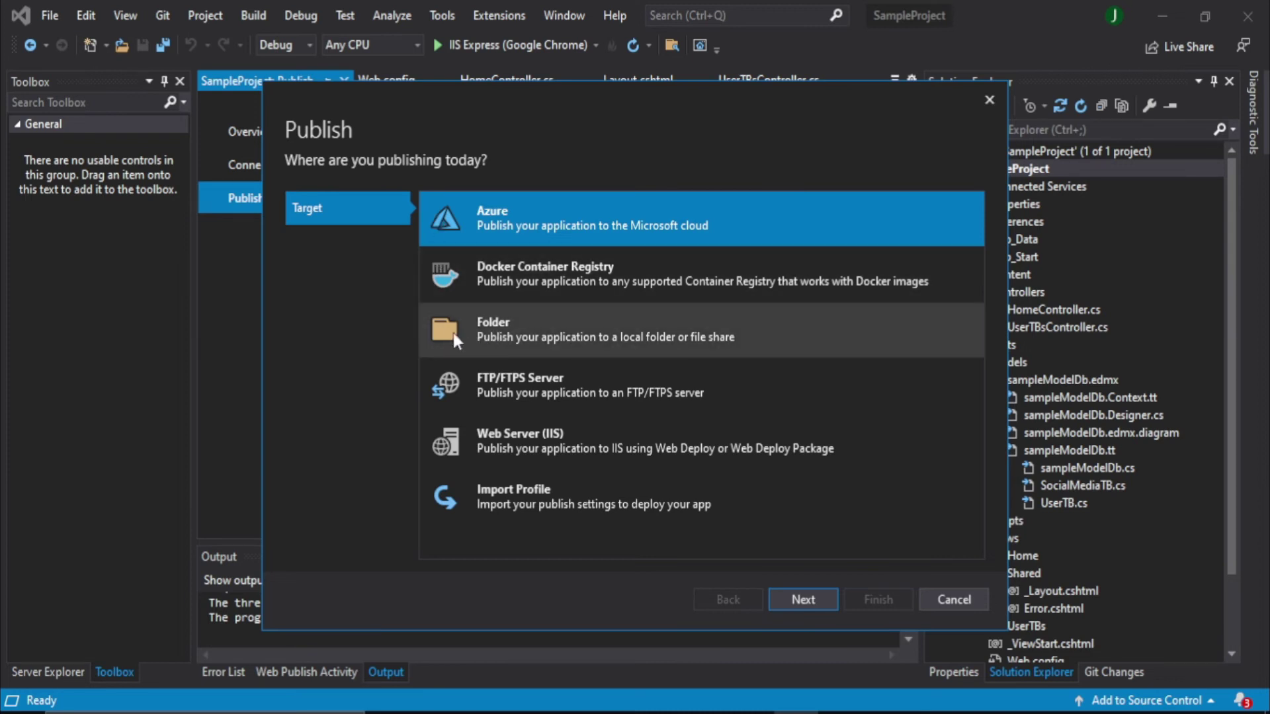
left_click(504, 332)
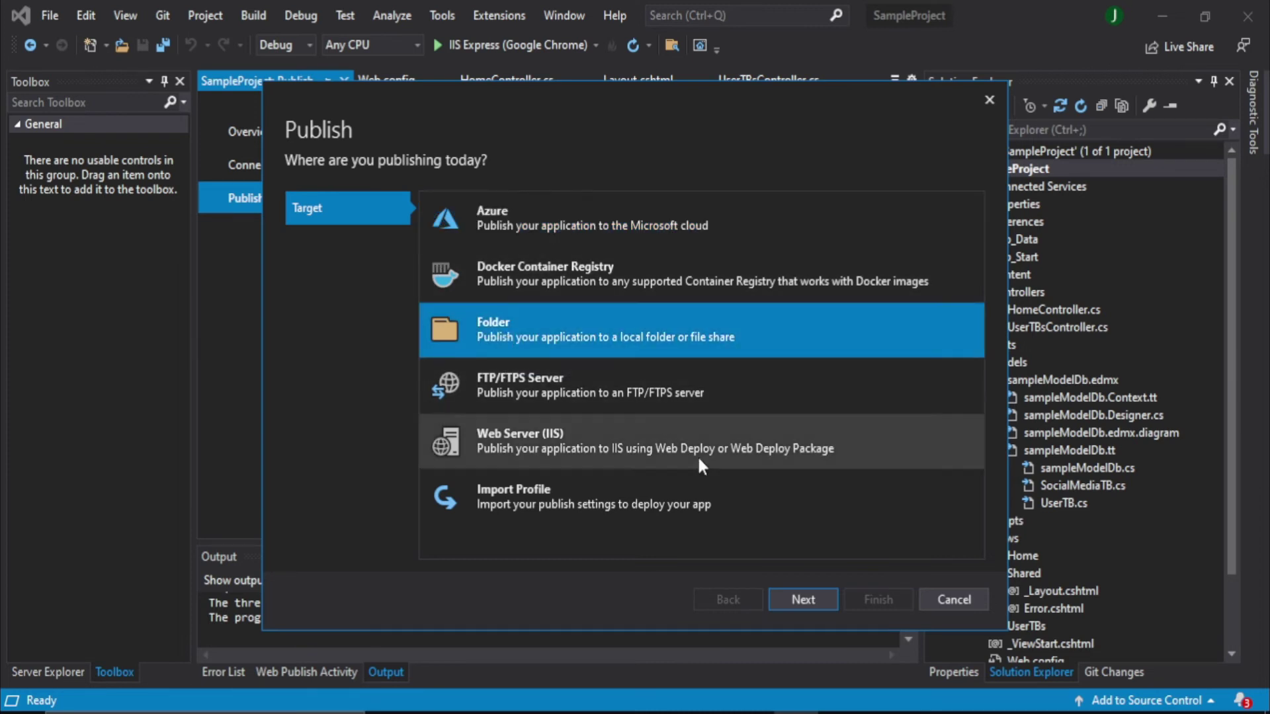
left_click(800, 599)
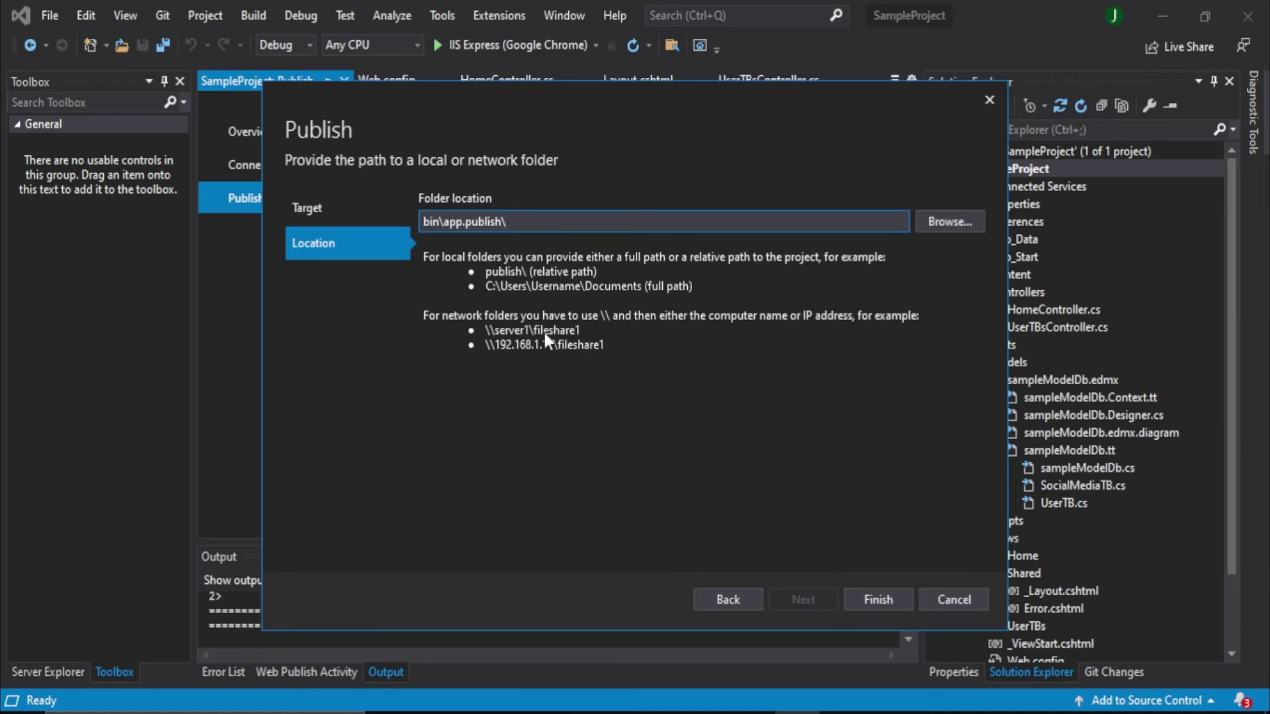
Create a new Desktop folder named SampleProject and set it as the publish location
left_click(943, 227)
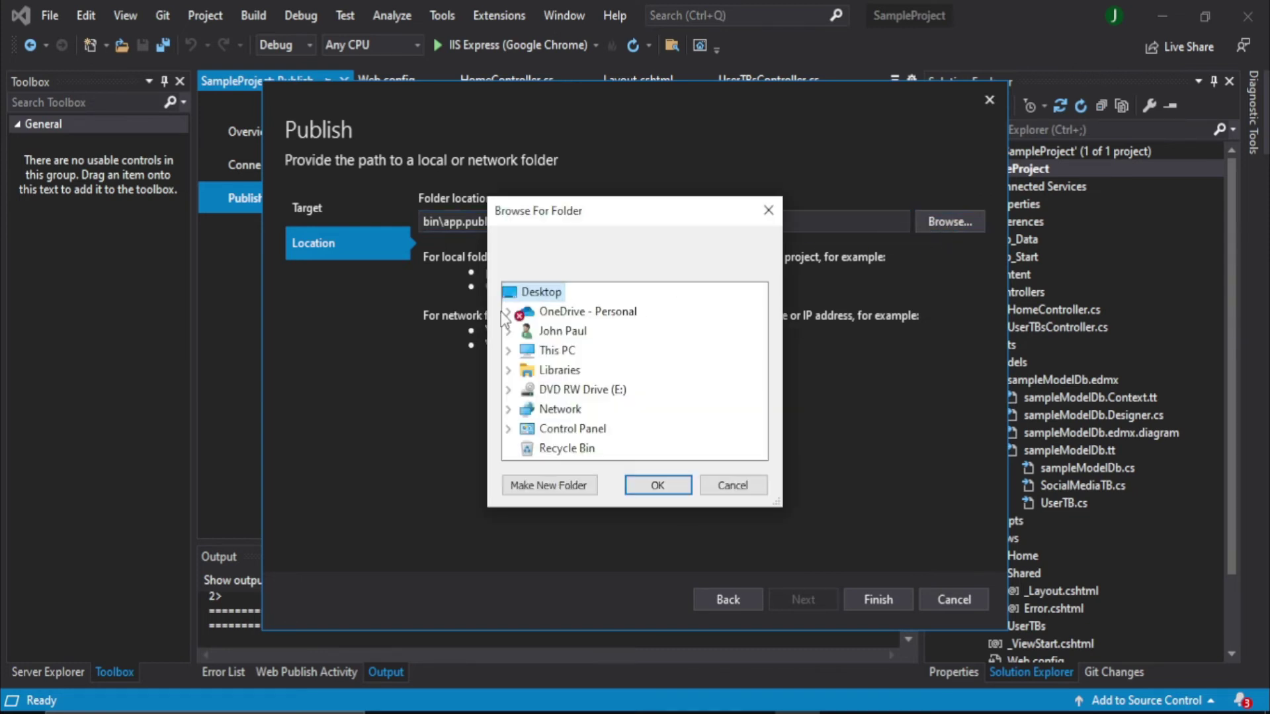
left_click(546, 490)
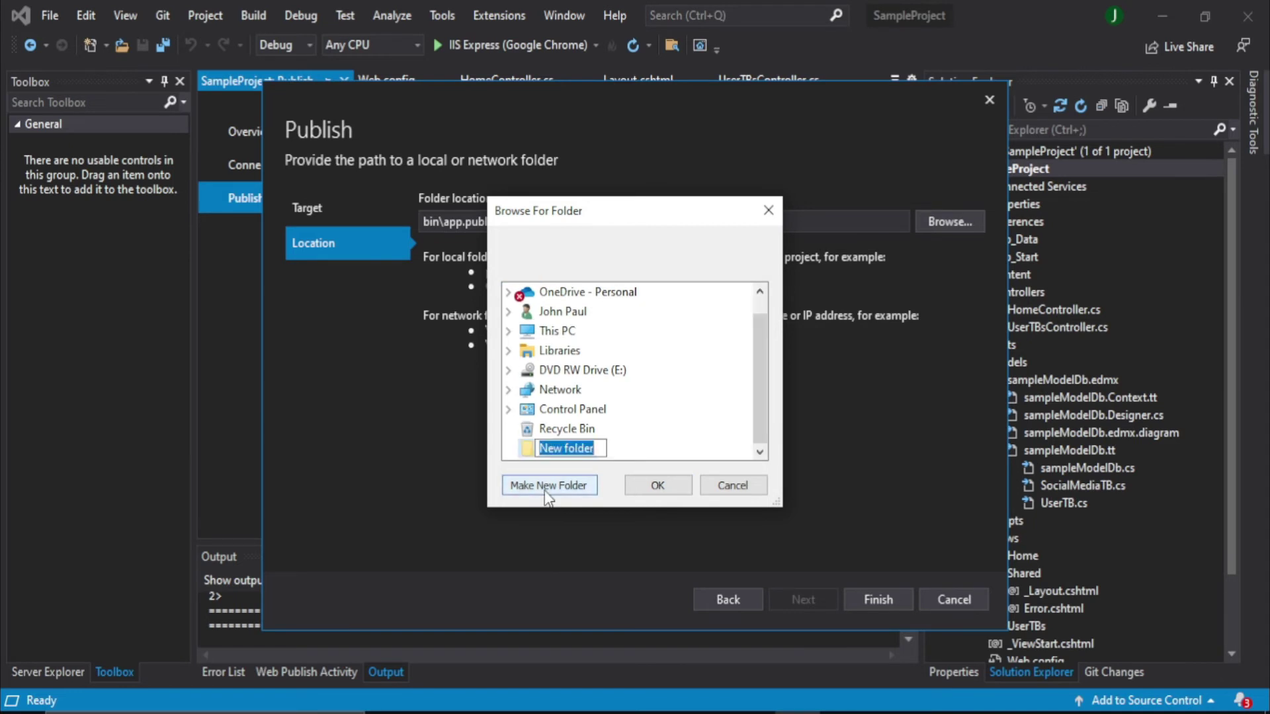
key("BackSpace")
type("Sample")
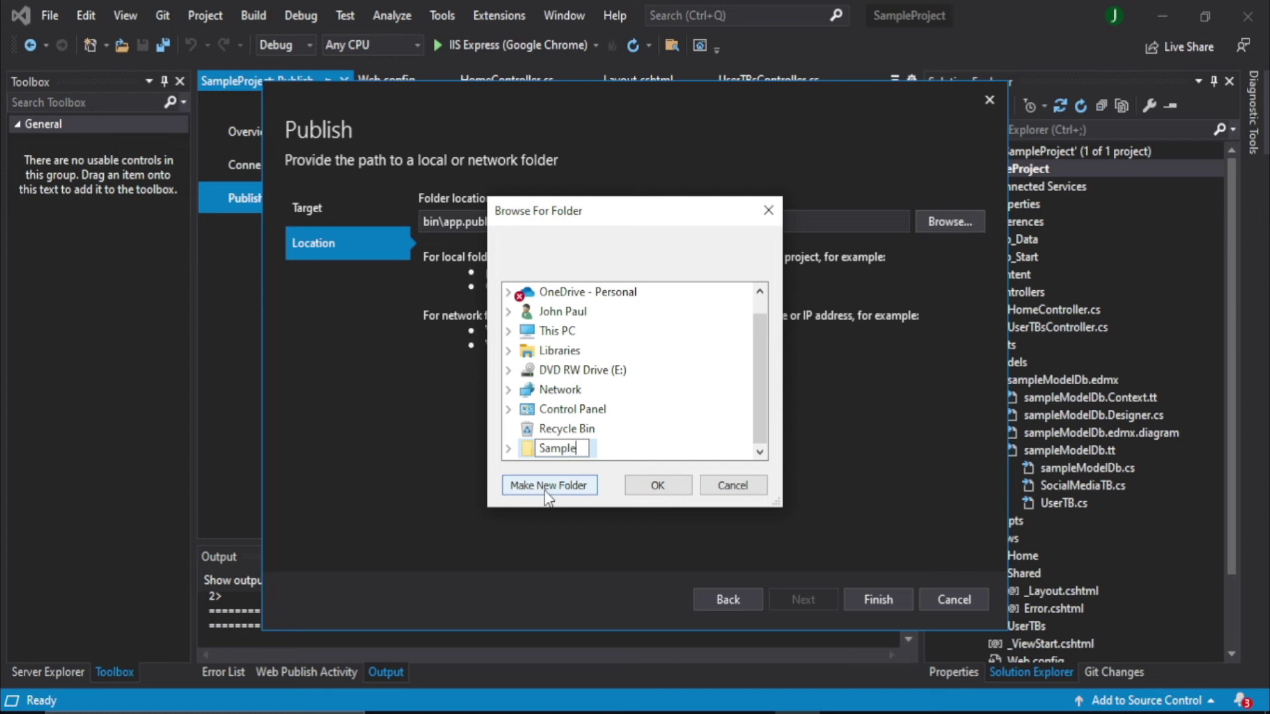
type("Project")
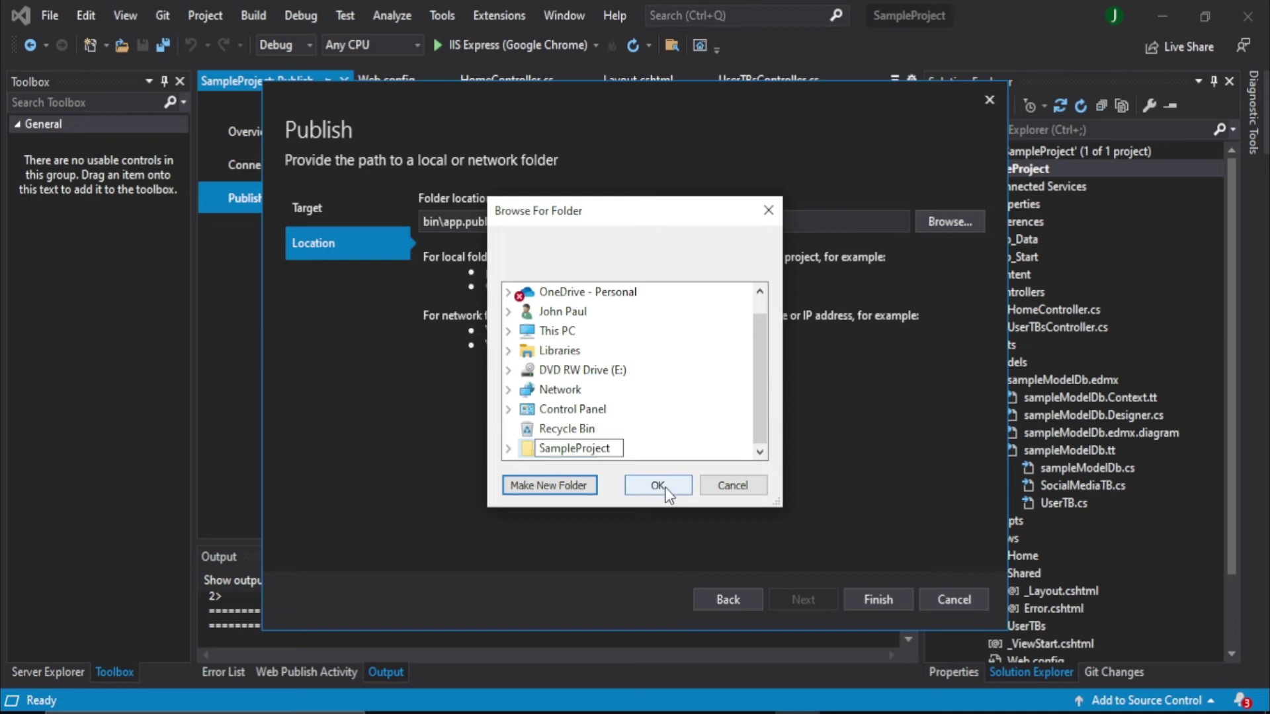
left_click(658, 485)
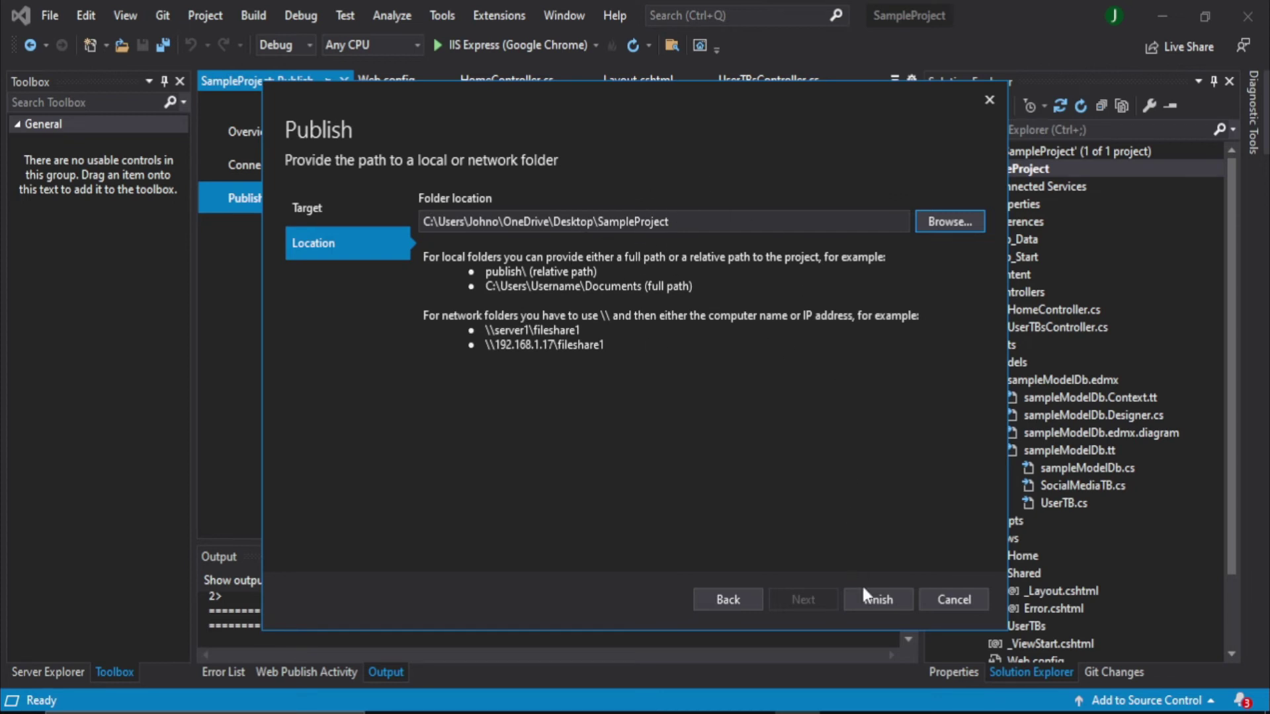
Finish the FolderProfile1 profile, publish the project to the folder, and minimize Visual Studio
left_click(874, 602)
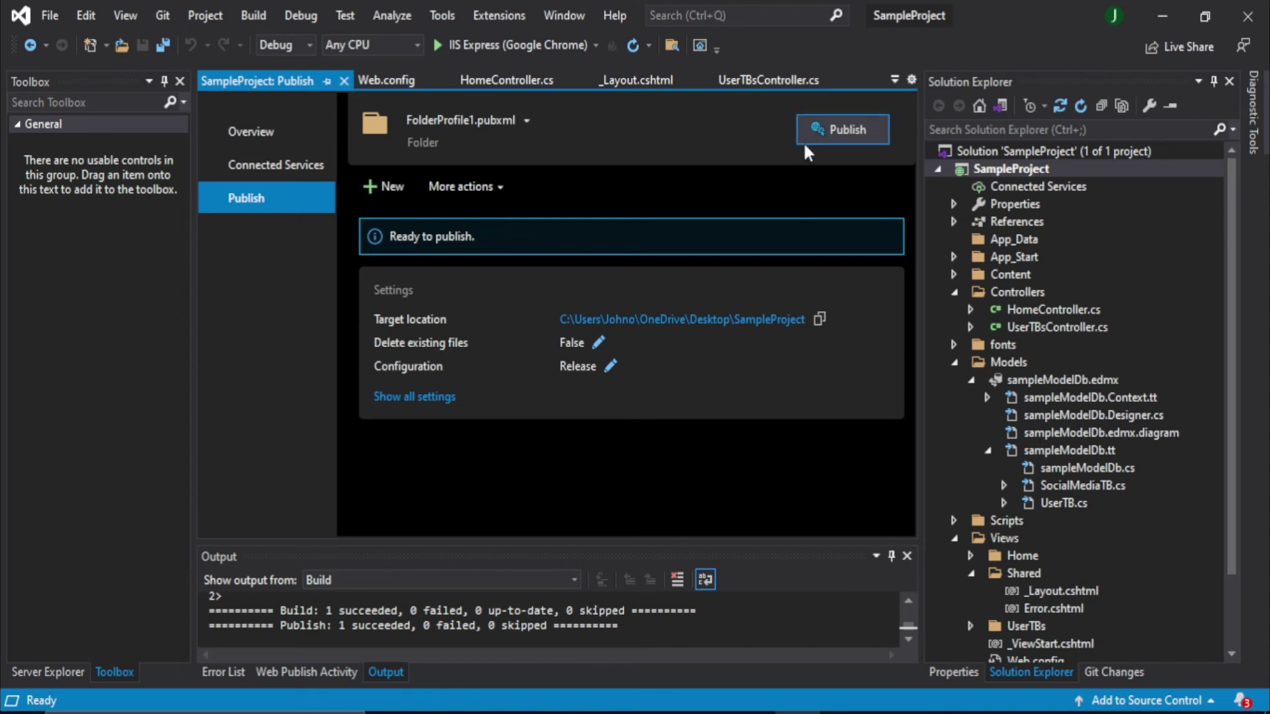
left_click(830, 146)
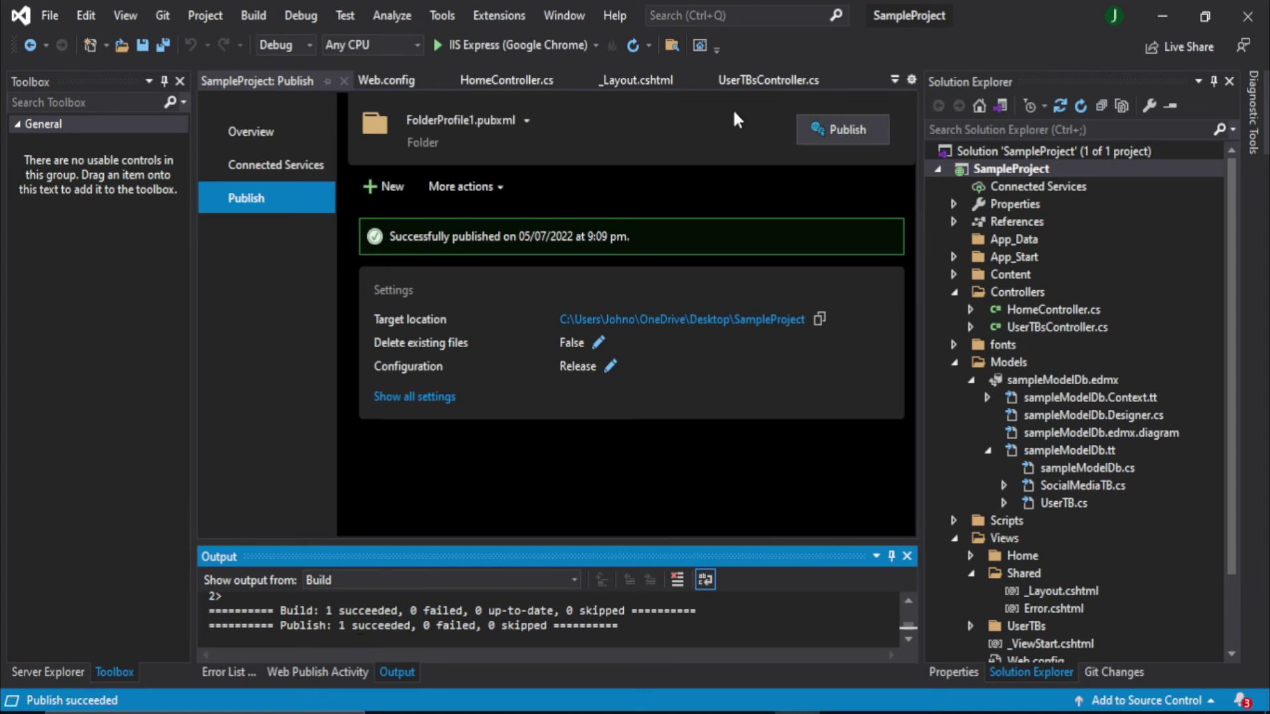
left_click(1166, 8)
Minimize the browser and recorder, then open the published SampleProject folder on the Desktop
left_click(1165, 7)
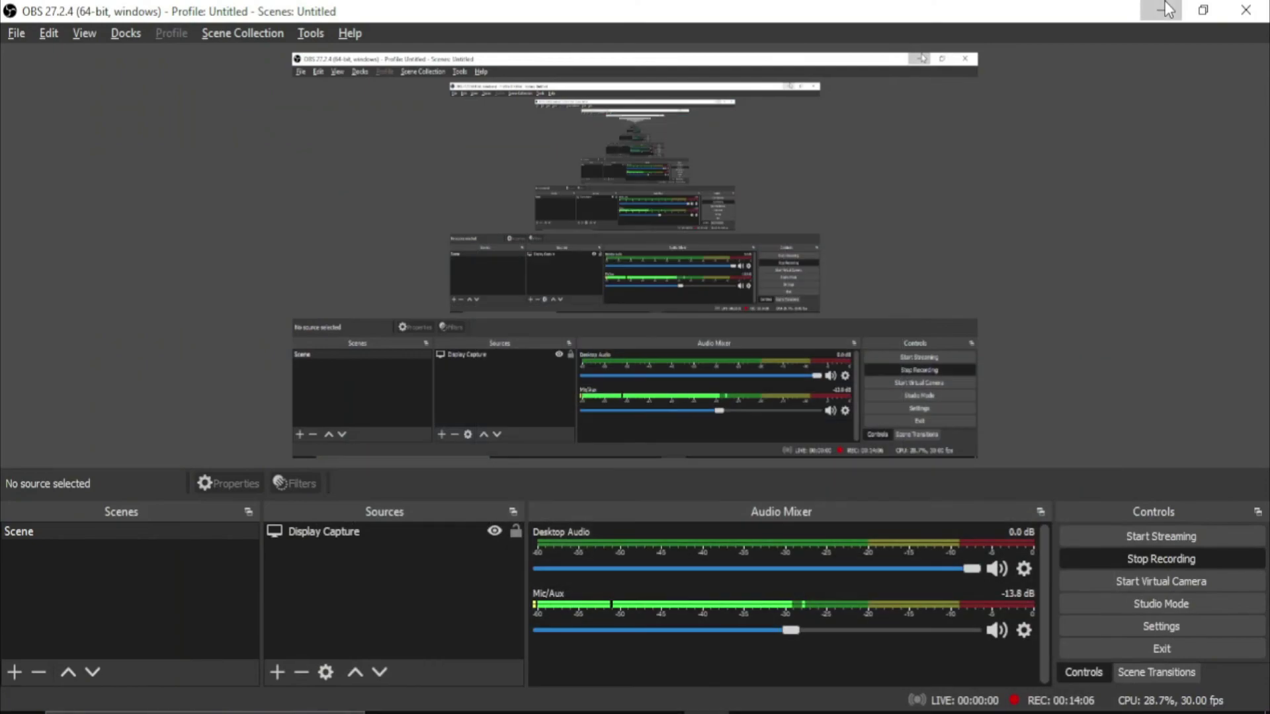
left_click(1164, 6)
left_click_drag(174, 525, 640, 170)
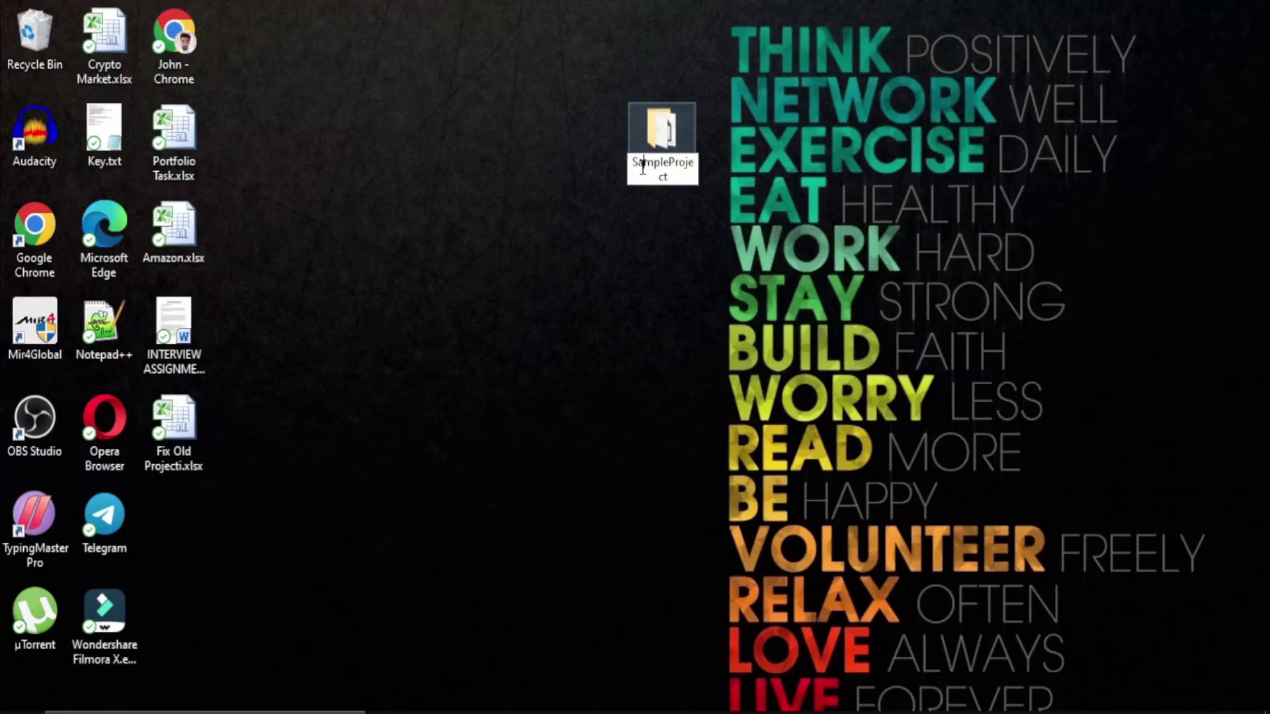
double_click(647, 132)
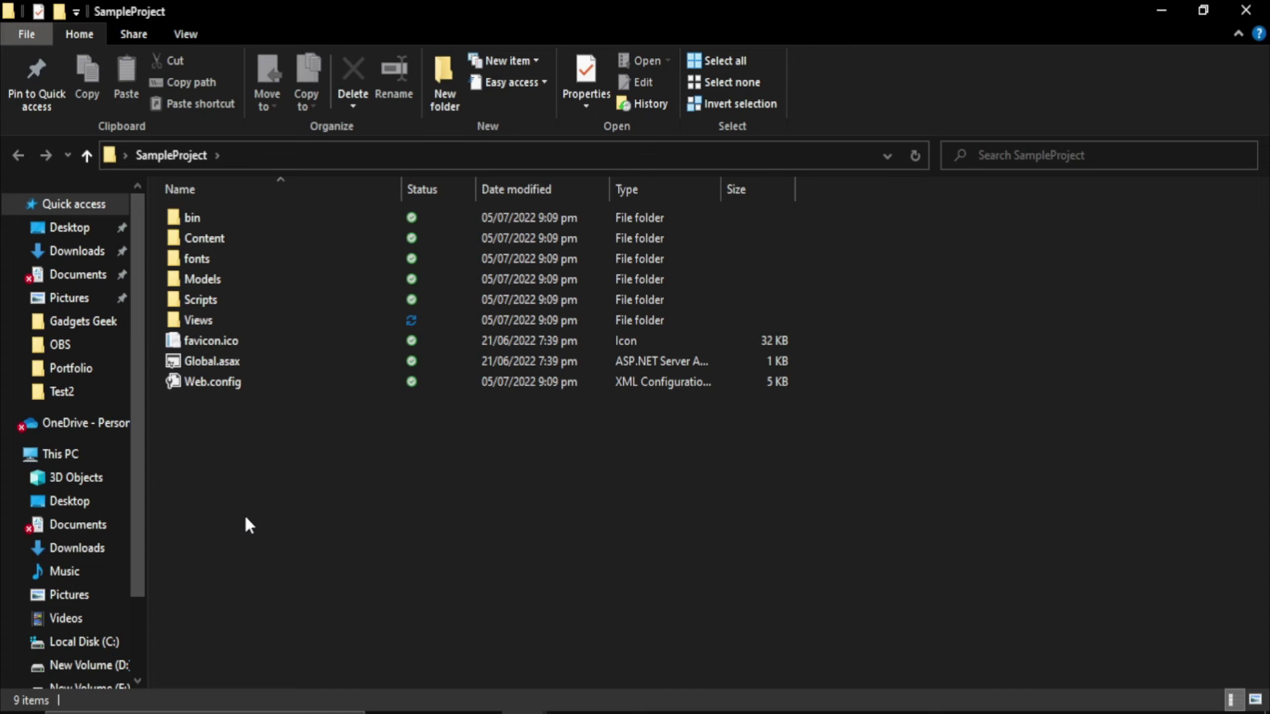
Compress all of the folder's contents into a zip archive named Projecct.zip
left_click(243, 383)
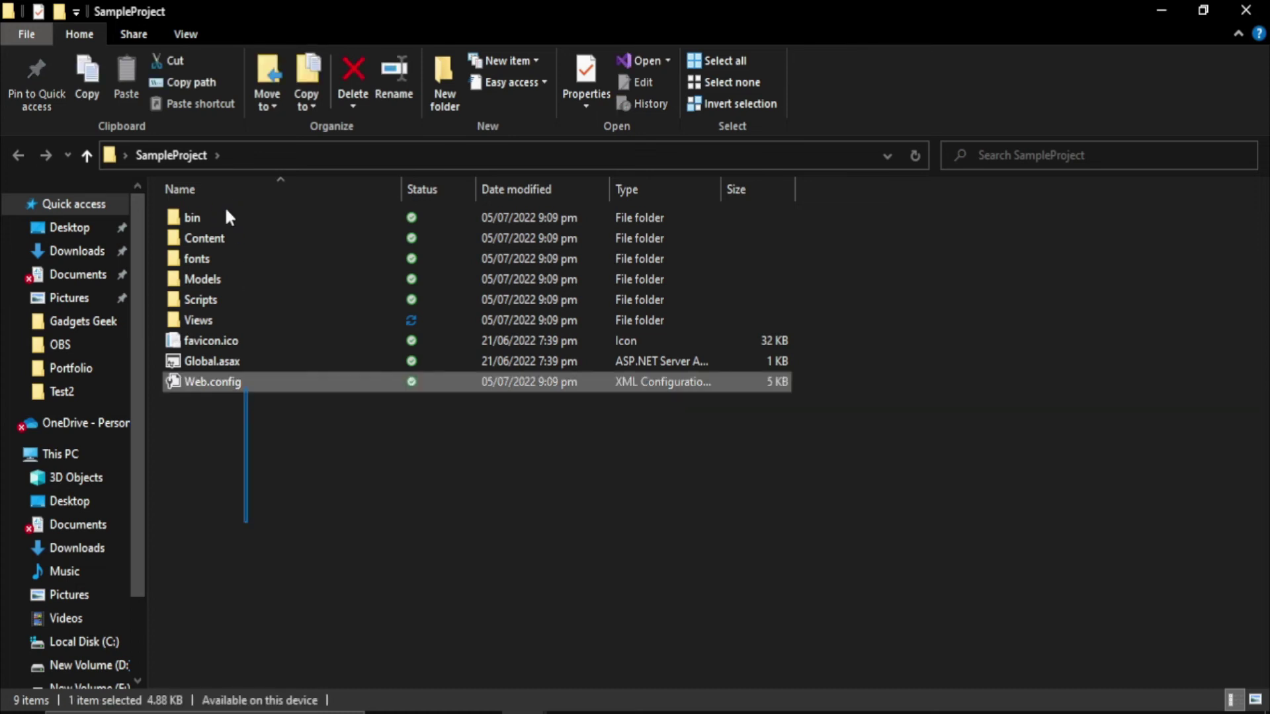
key("ctrl+a")
right_click(227, 215)
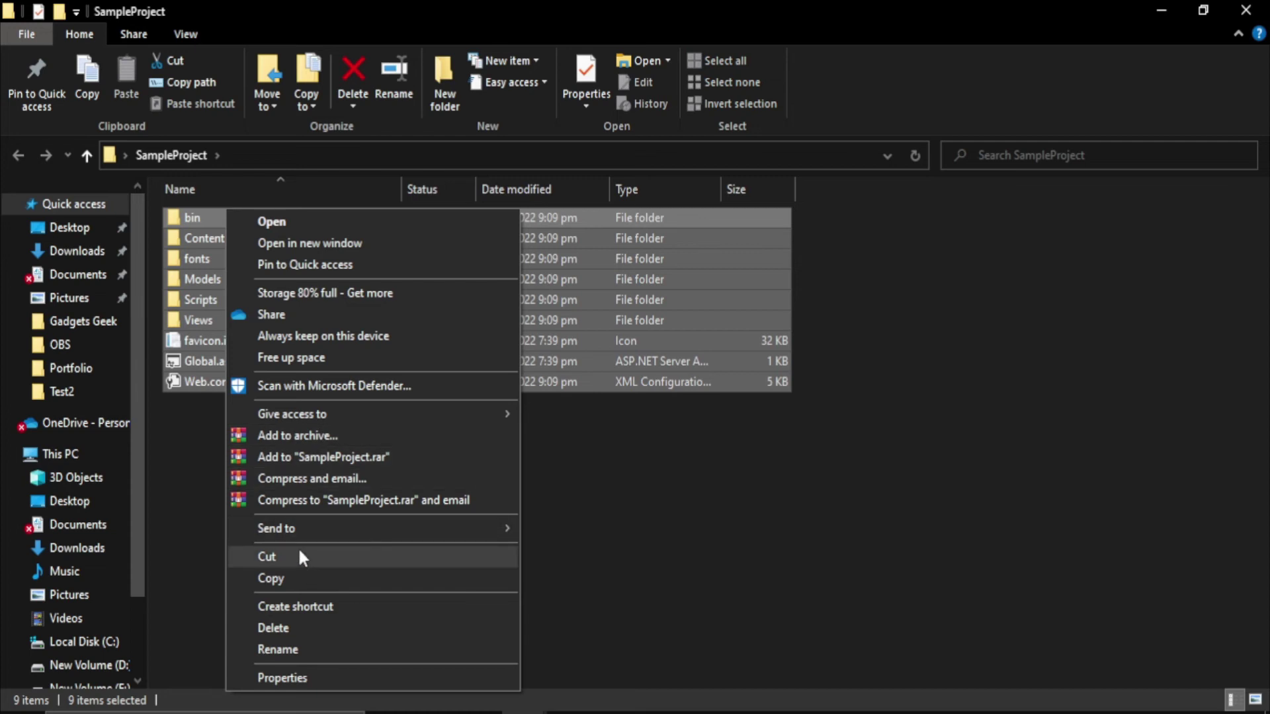
mouse_move(289, 544)
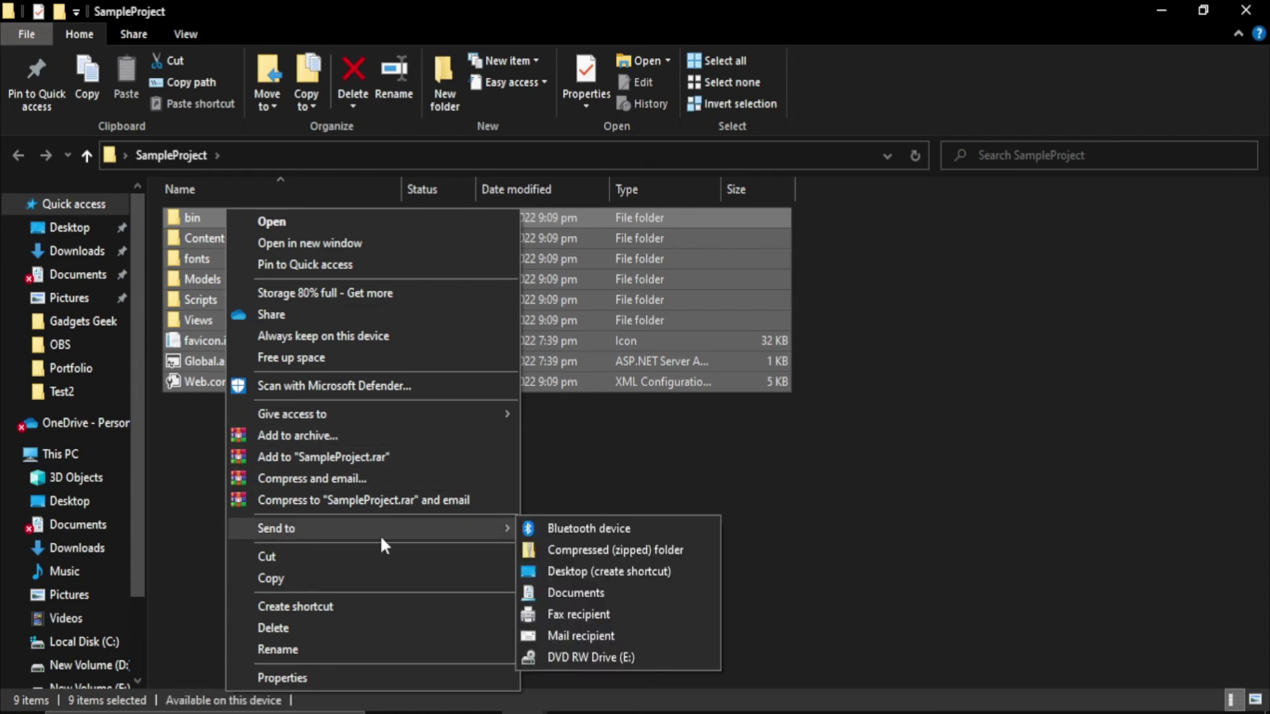
left_click(542, 550)
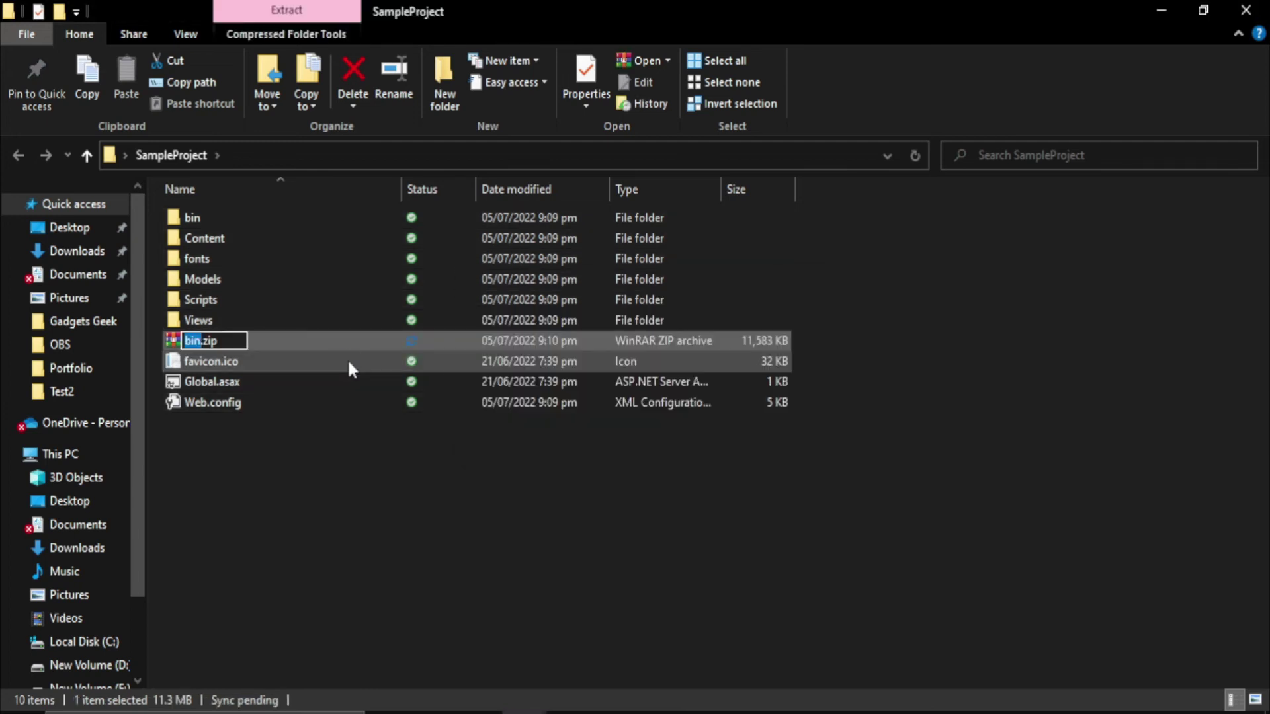
key("BackSpace")
type("Projecct")
key("Return")
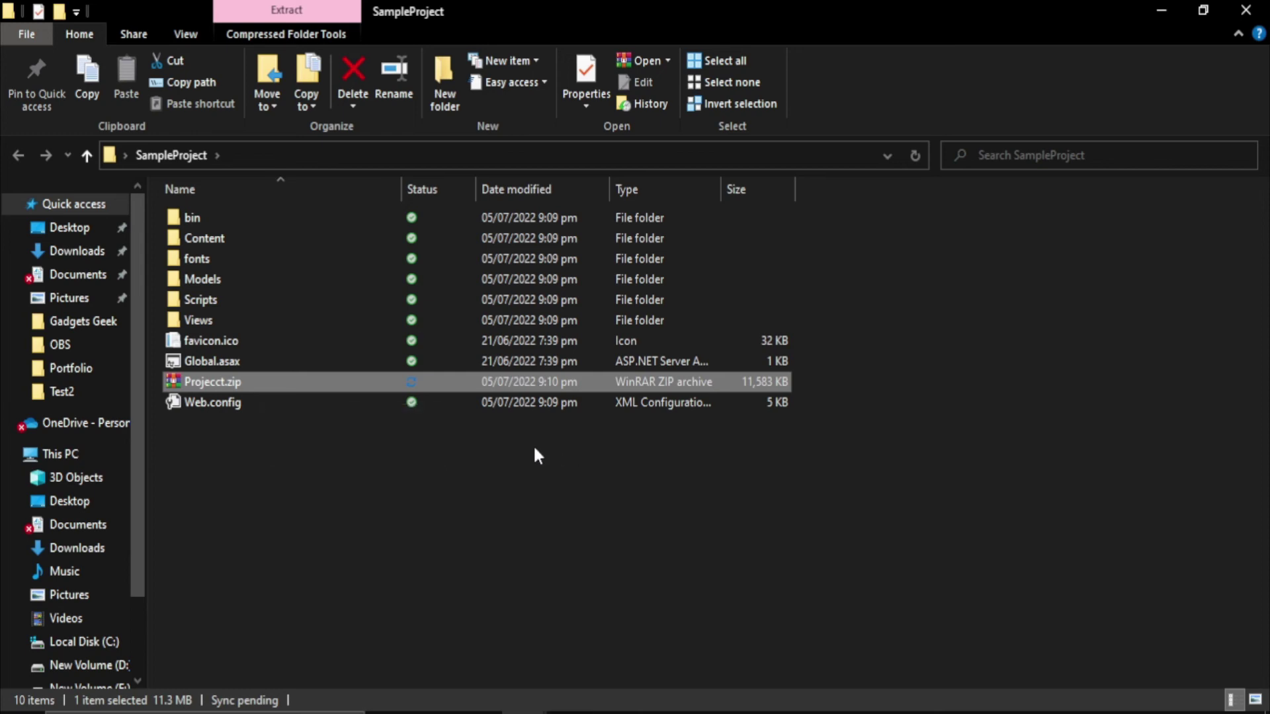
Submit a new website with subdomain 'sample', title 'site tittle' and description 'this is description'
left_click(752, 701)
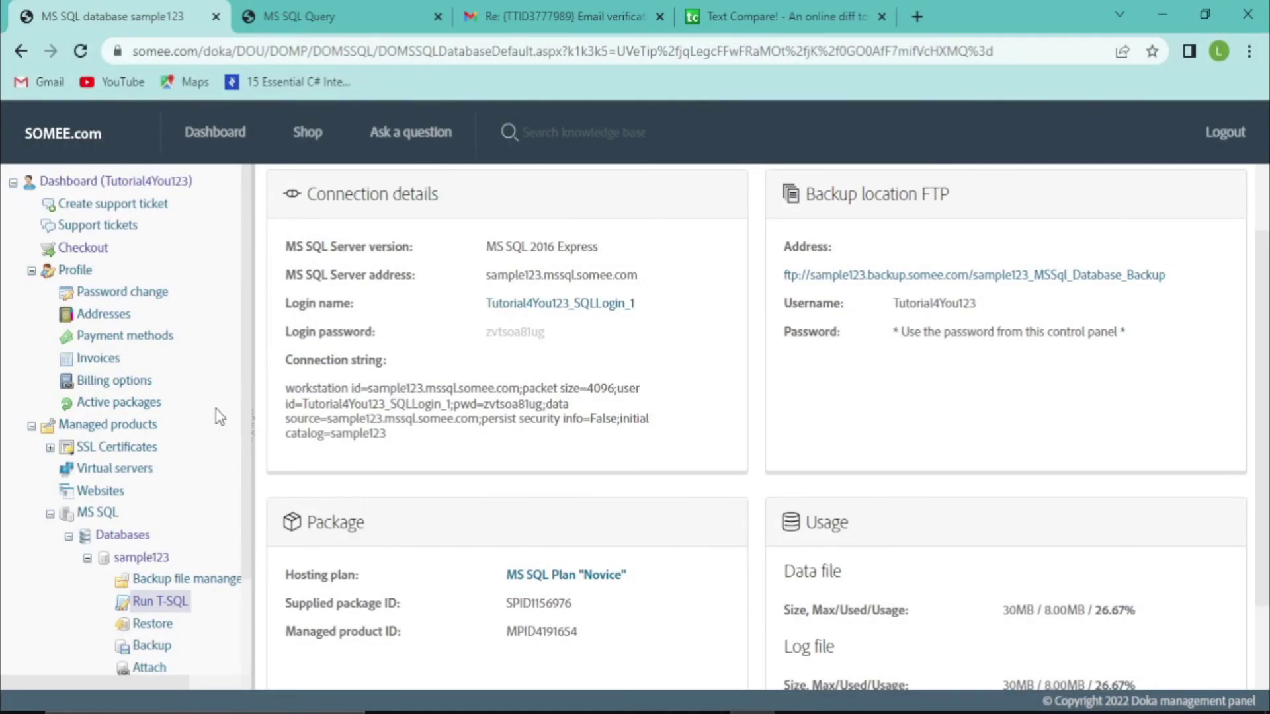
left_click(105, 496)
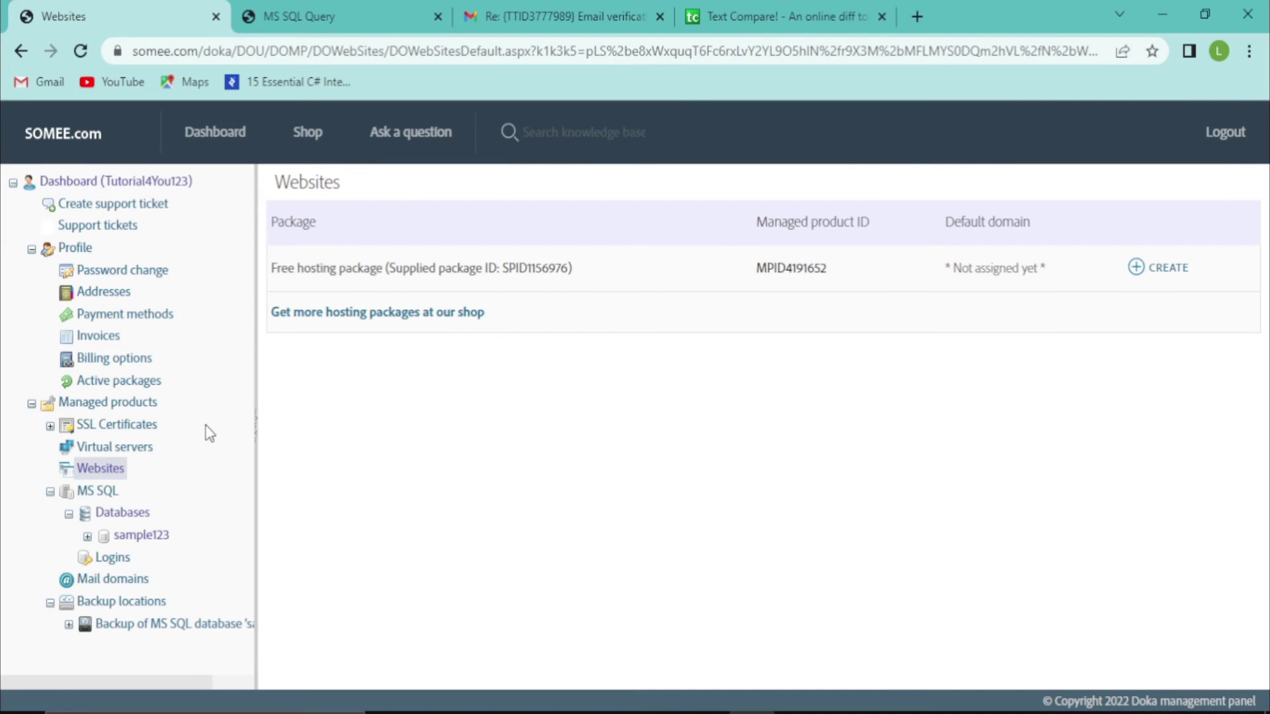
left_click(1168, 268)
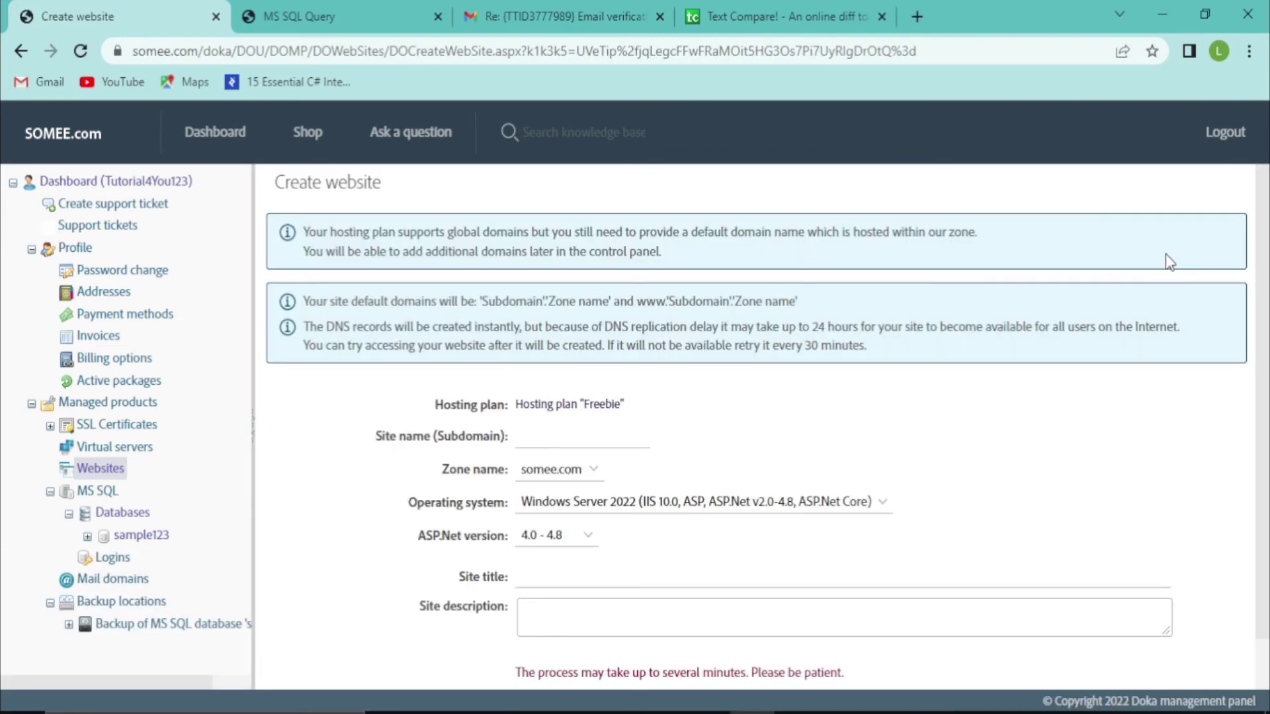
left_click(560, 435)
type("sample")
scroll(1267, 284, "down", 2)
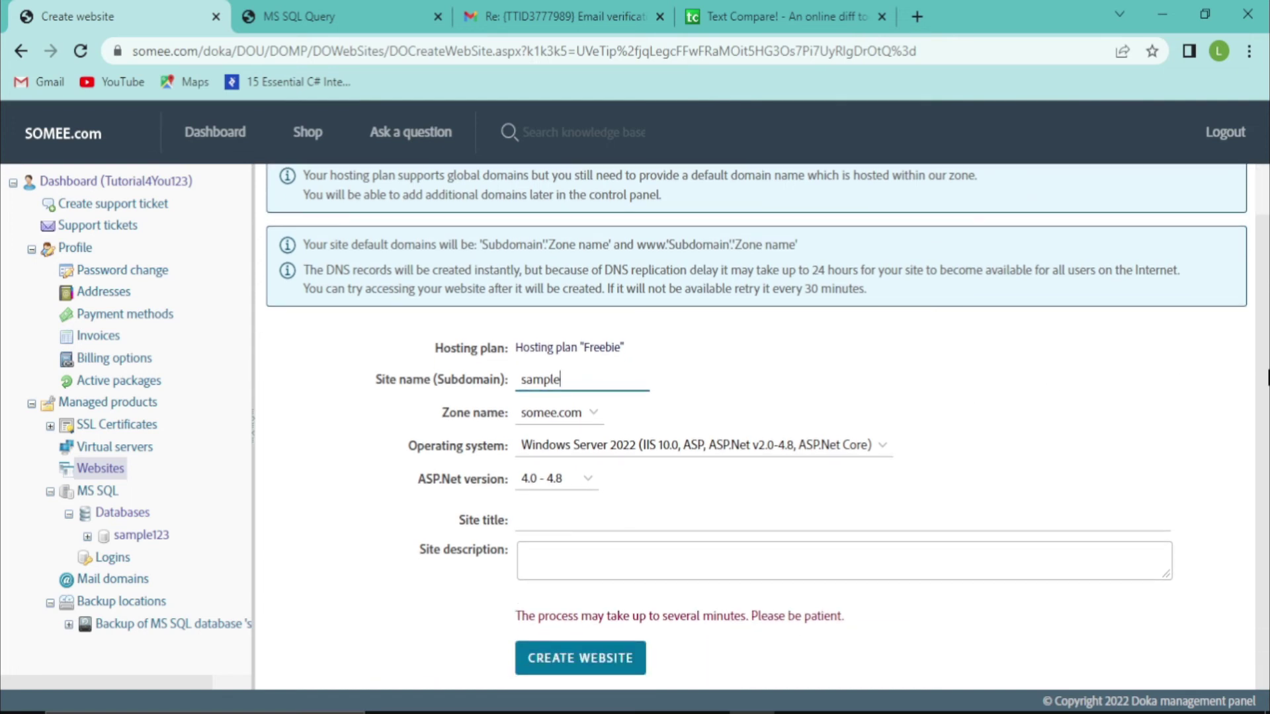
left_click(627, 519)
type("site tittle")
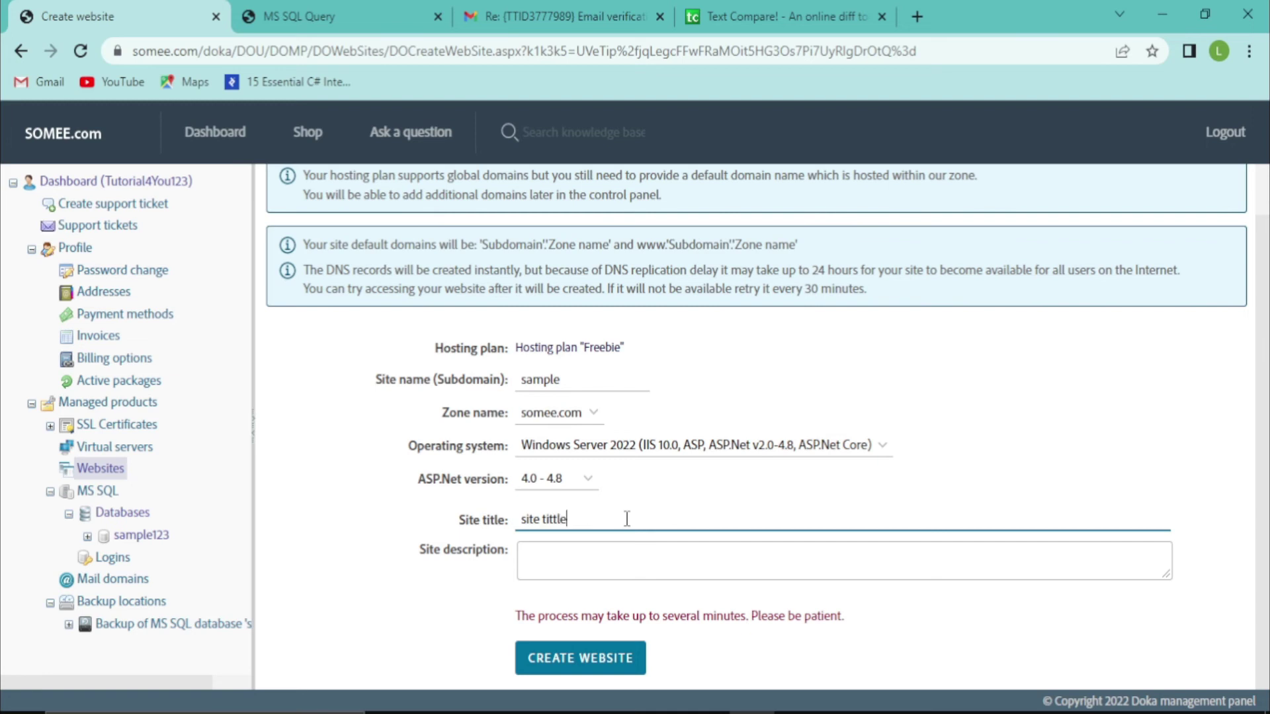
left_click(622, 559)
type("this")
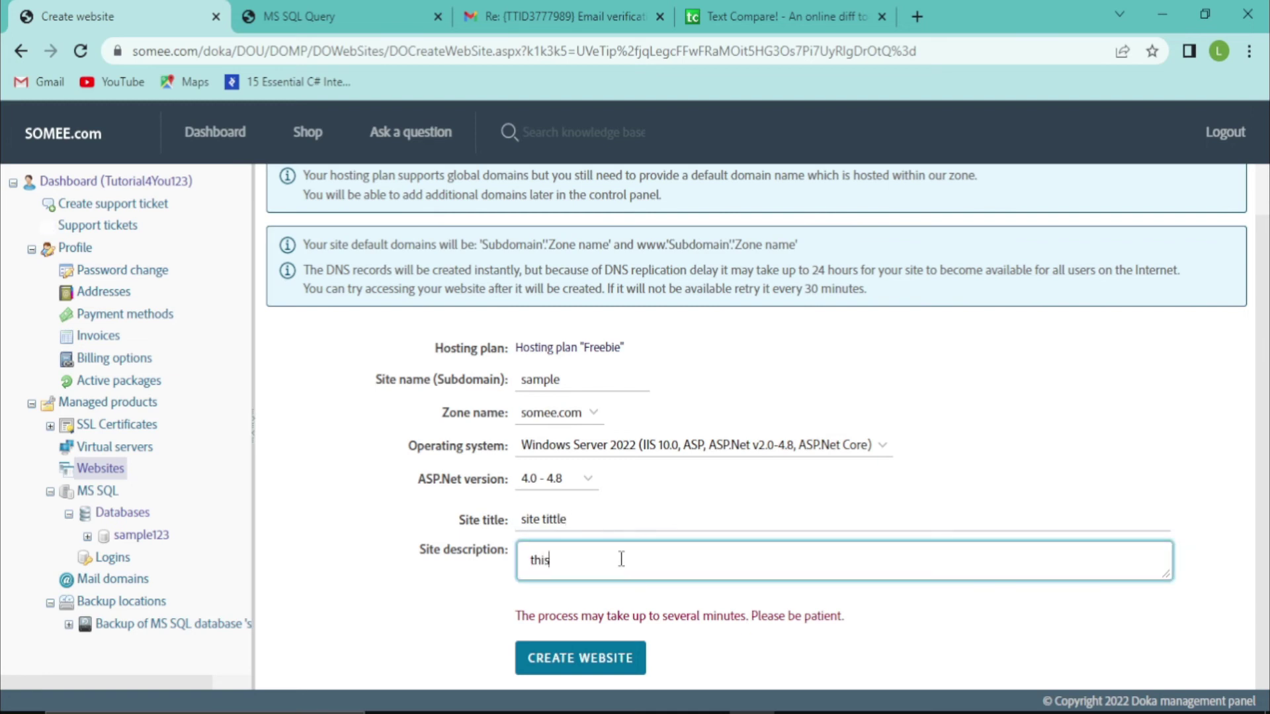
type(" is description")
left_click(601, 658)
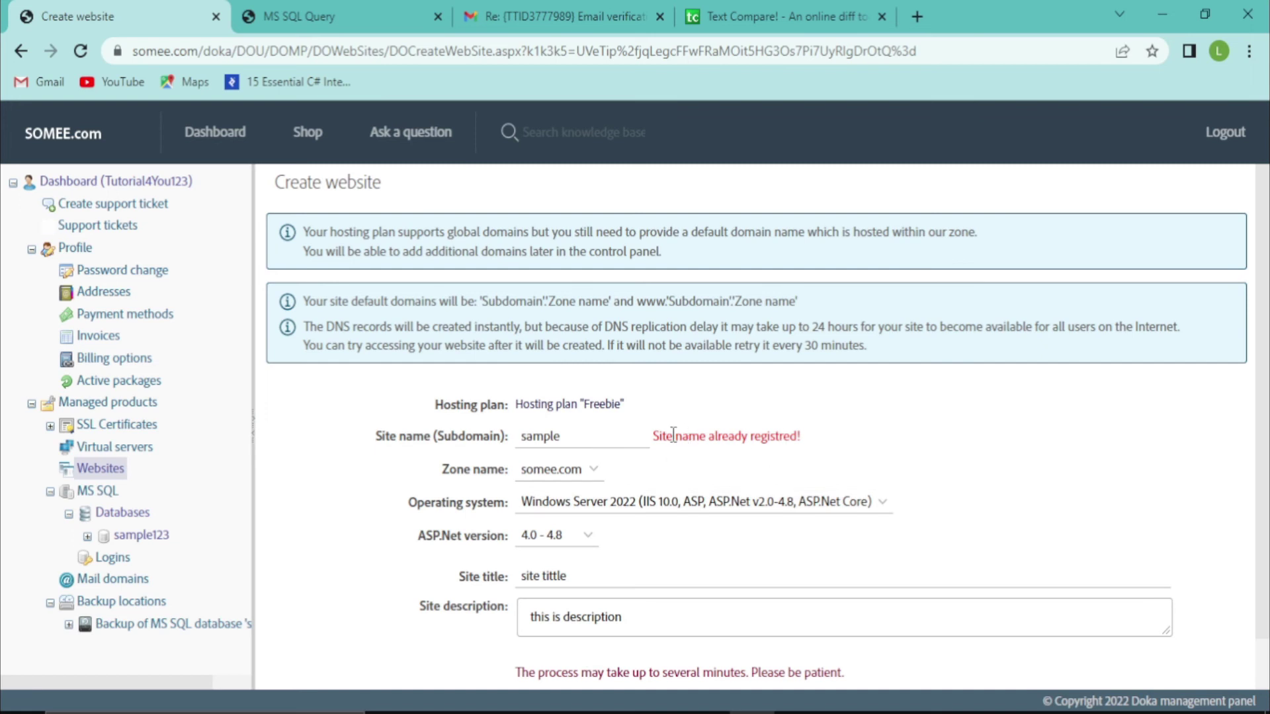
Change the already-taken subdomain to sampleProject and resubmit the website
left_click(573, 436)
type("Project")
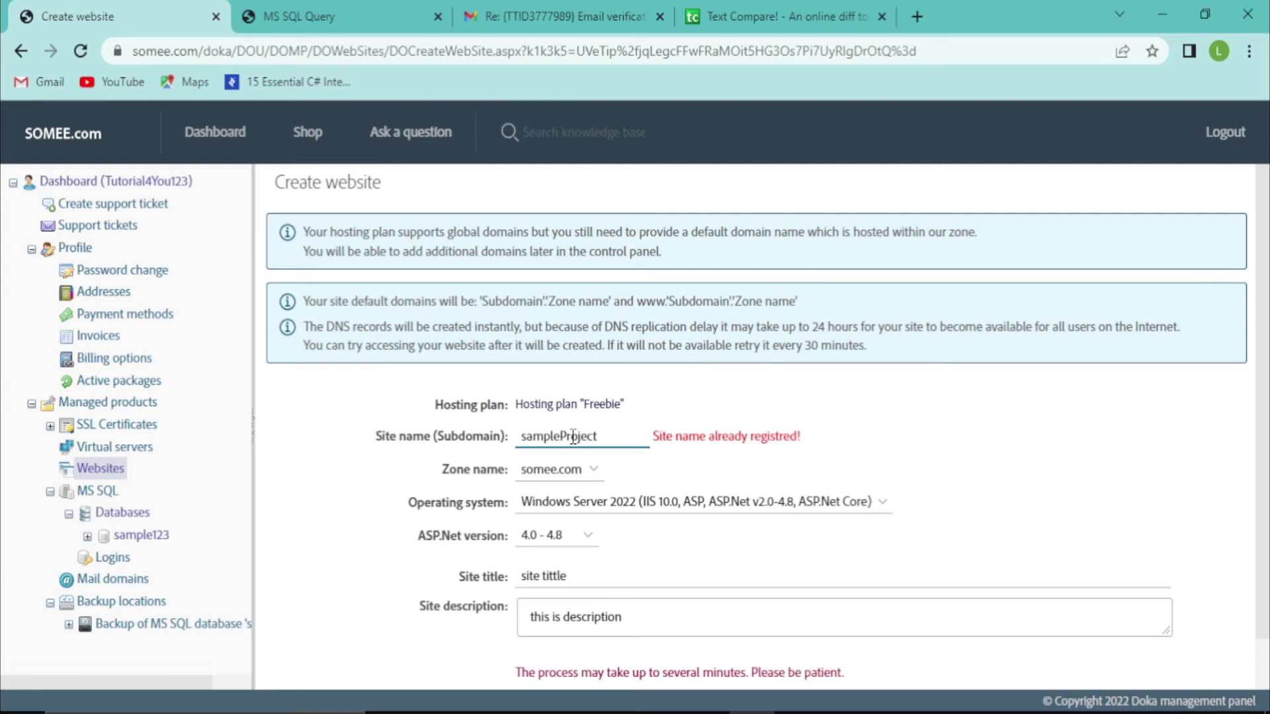
scroll(1266, 364, "down", 1)
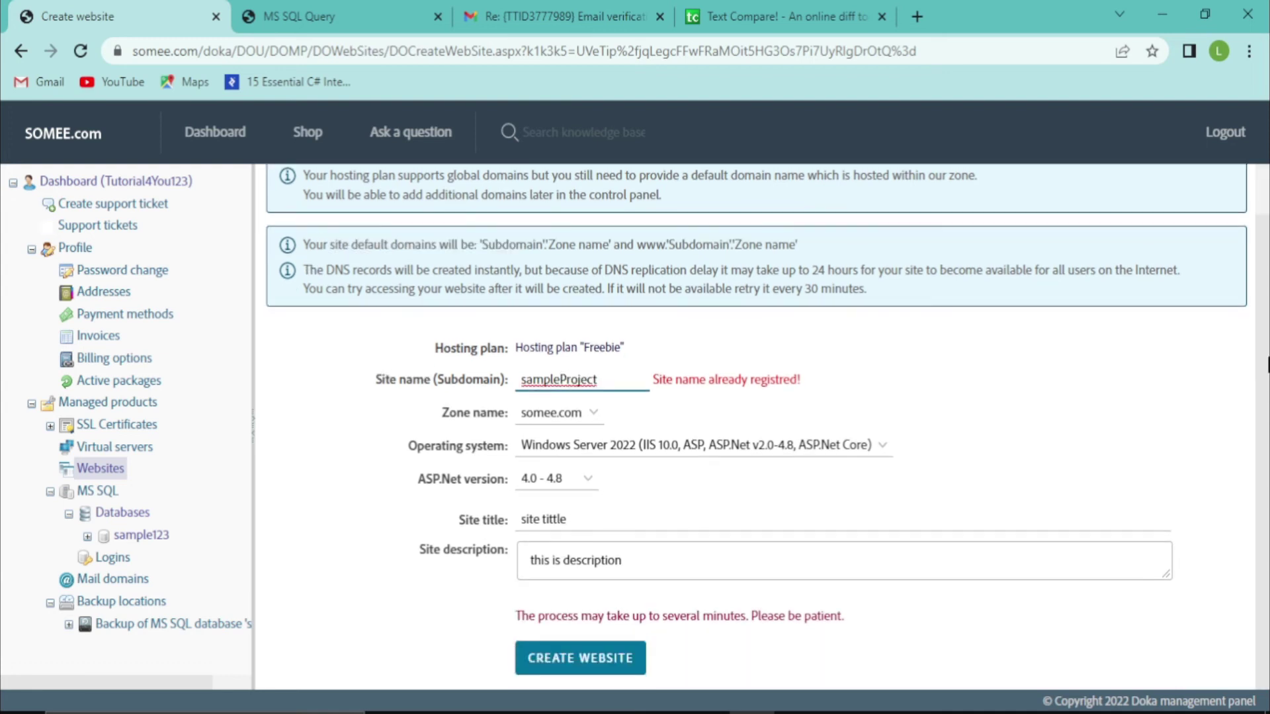
left_click(604, 676)
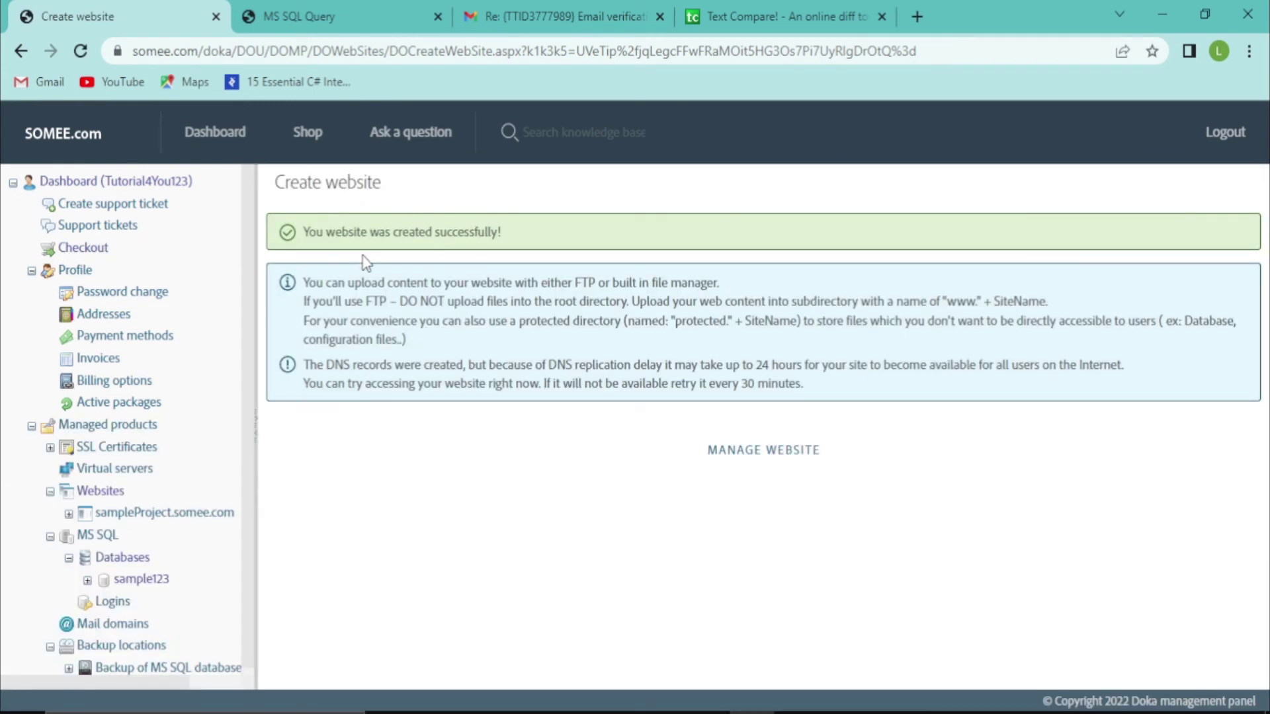
Open sampleProject's management page and view sampleProject.somee.com's under-construction page in a new tab
left_click(777, 449)
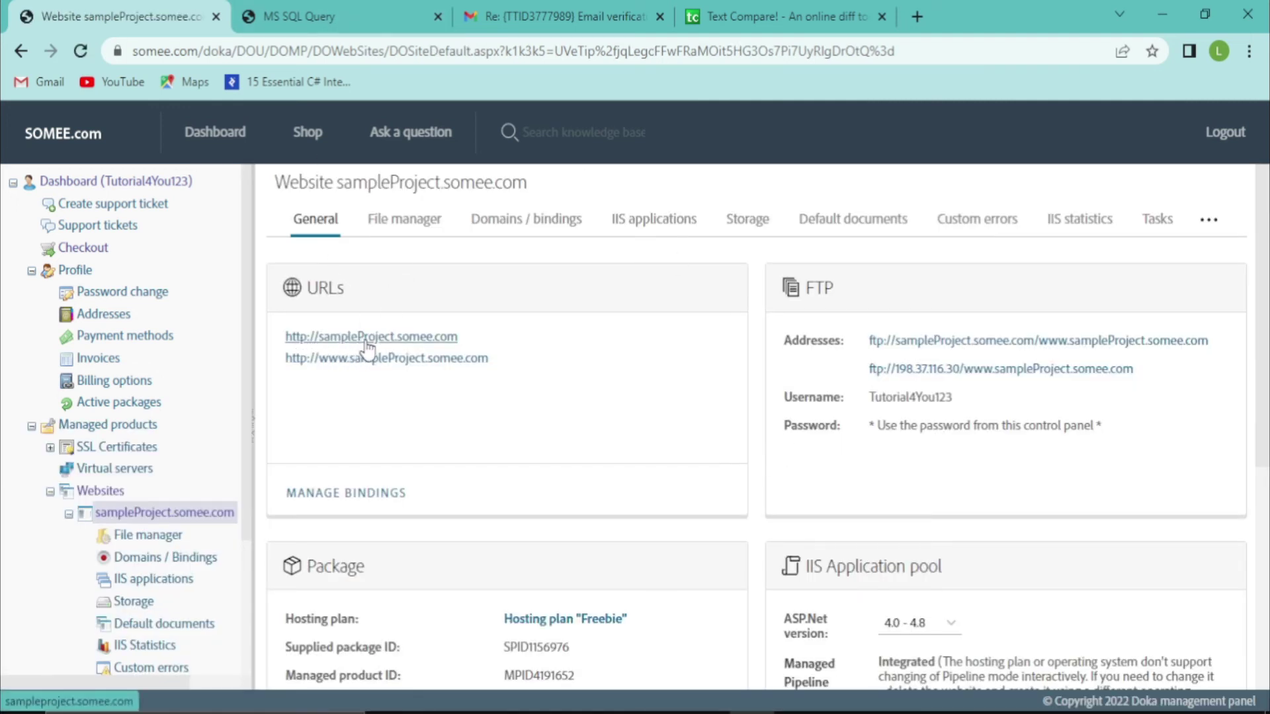
left_click(418, 341)
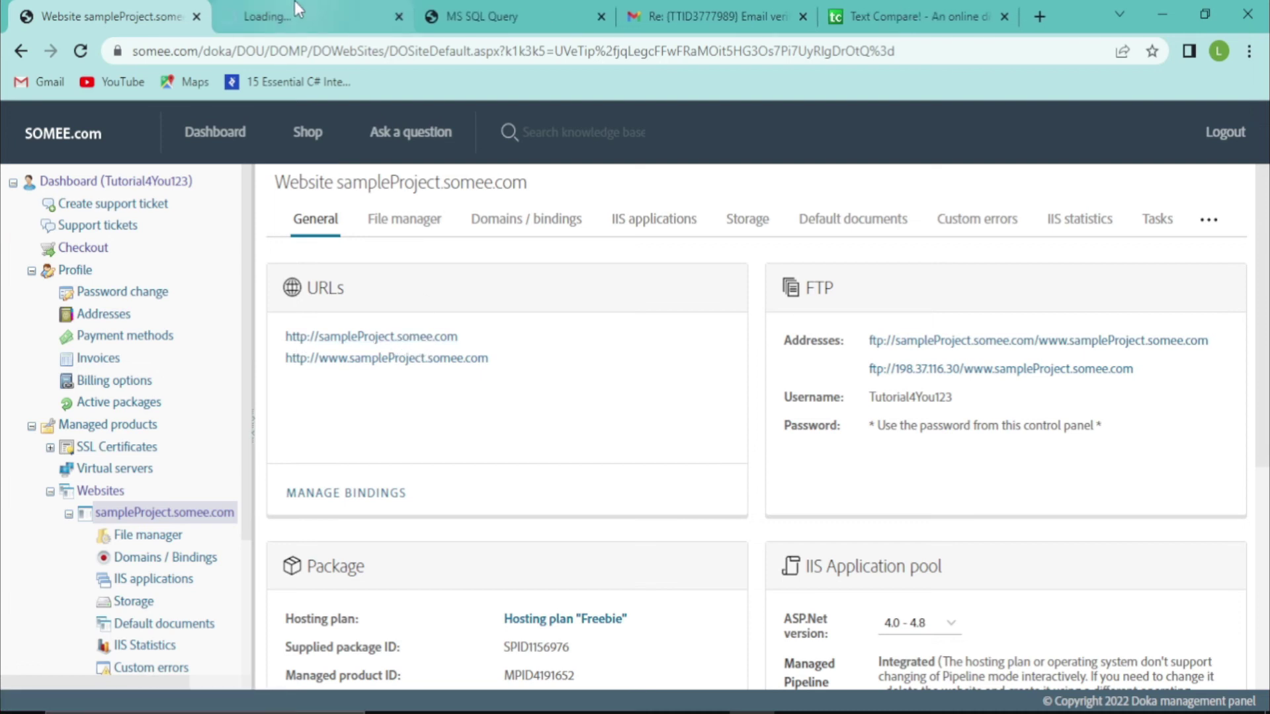
left_click(277, 8)
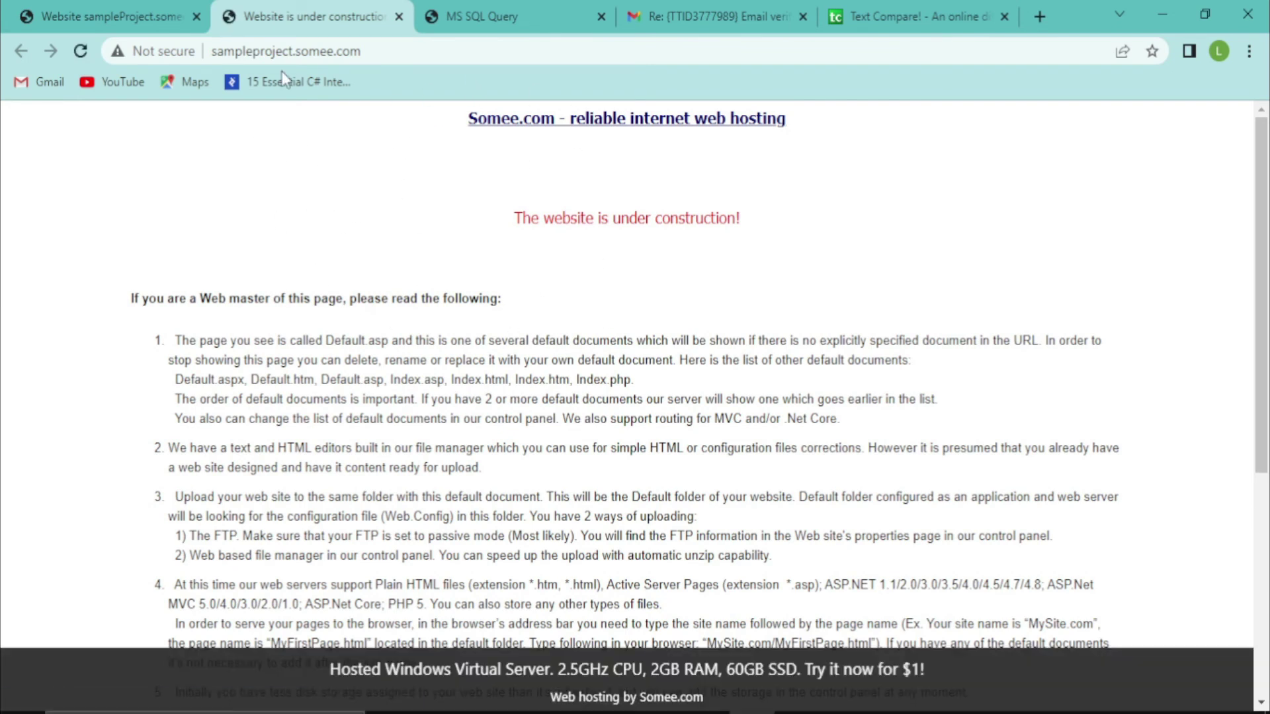
left_click_drag(220, 48, 439, 57)
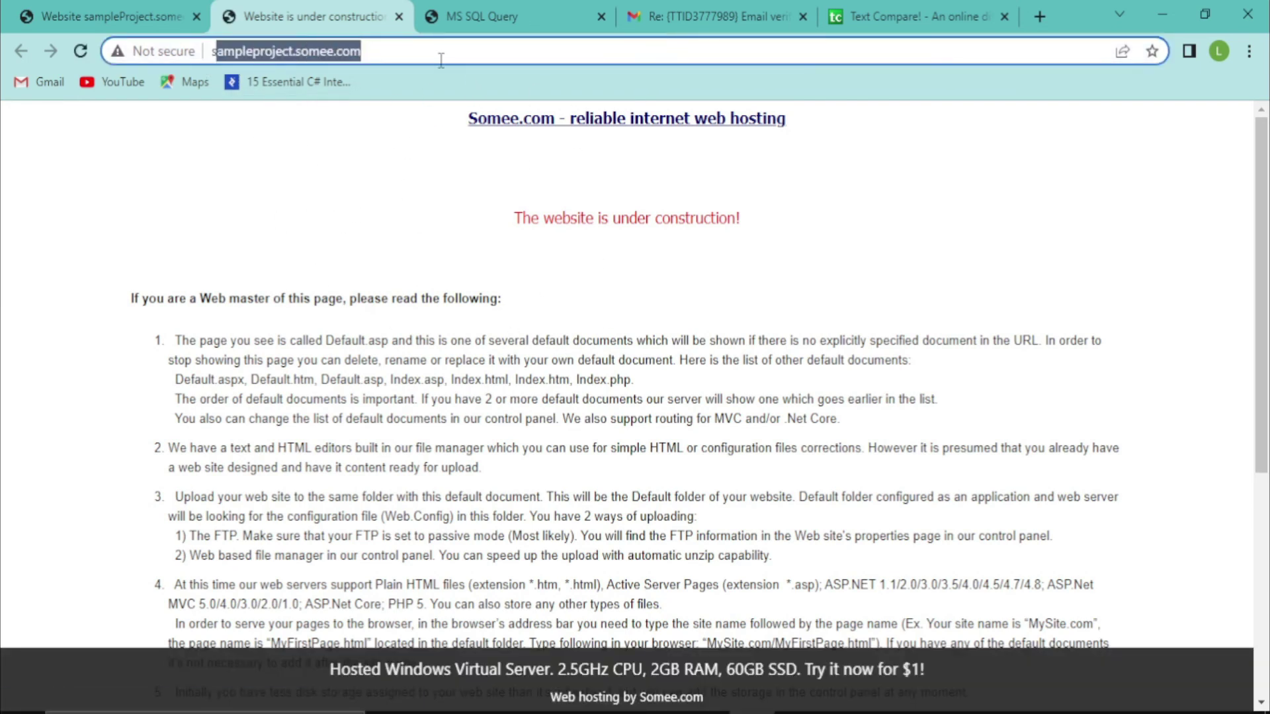
double_click(432, 52)
left_click(89, 2)
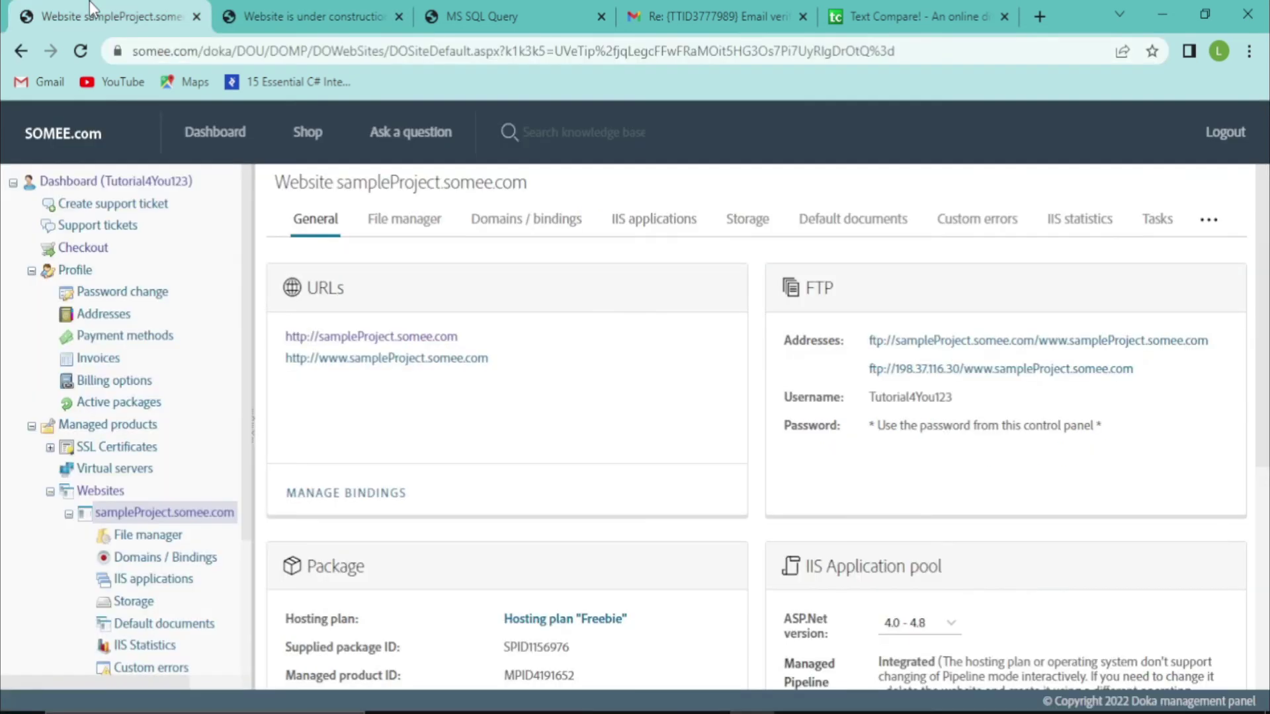
Open the sampleProject website's file manager in the control panel
left_click(380, 219)
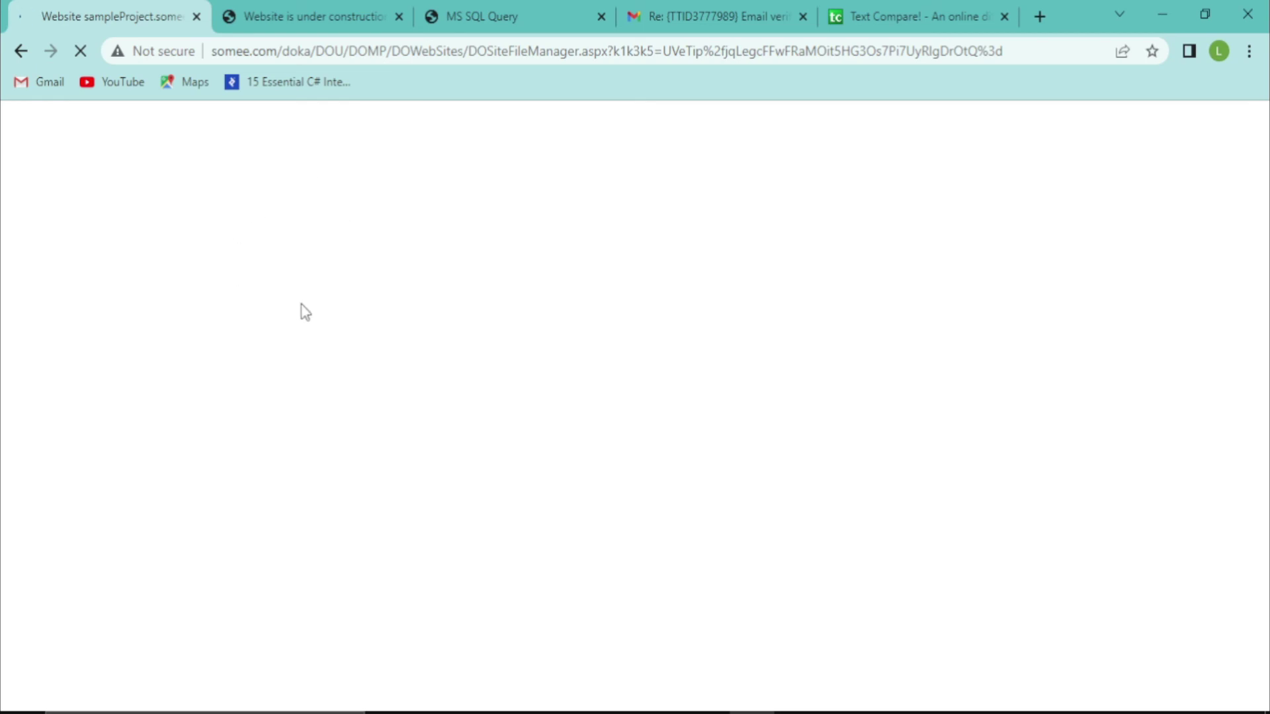
mouse_move(523, 712)
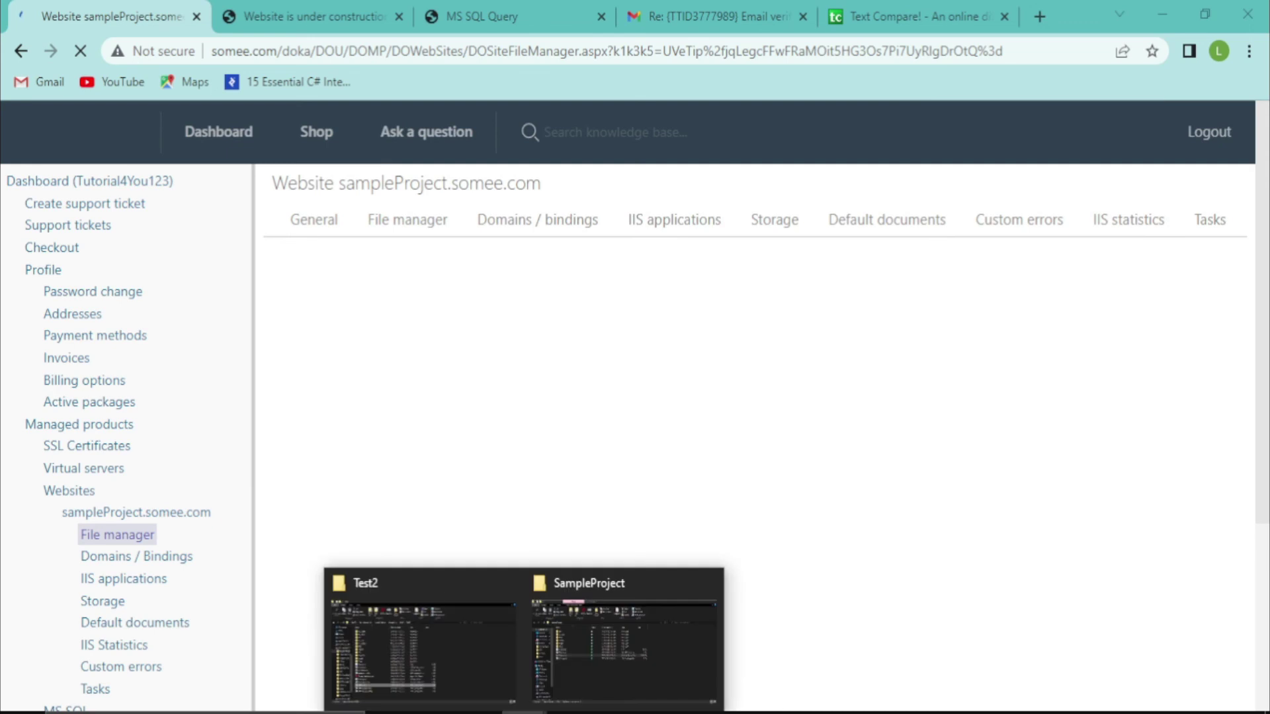
left_click(561, 637)
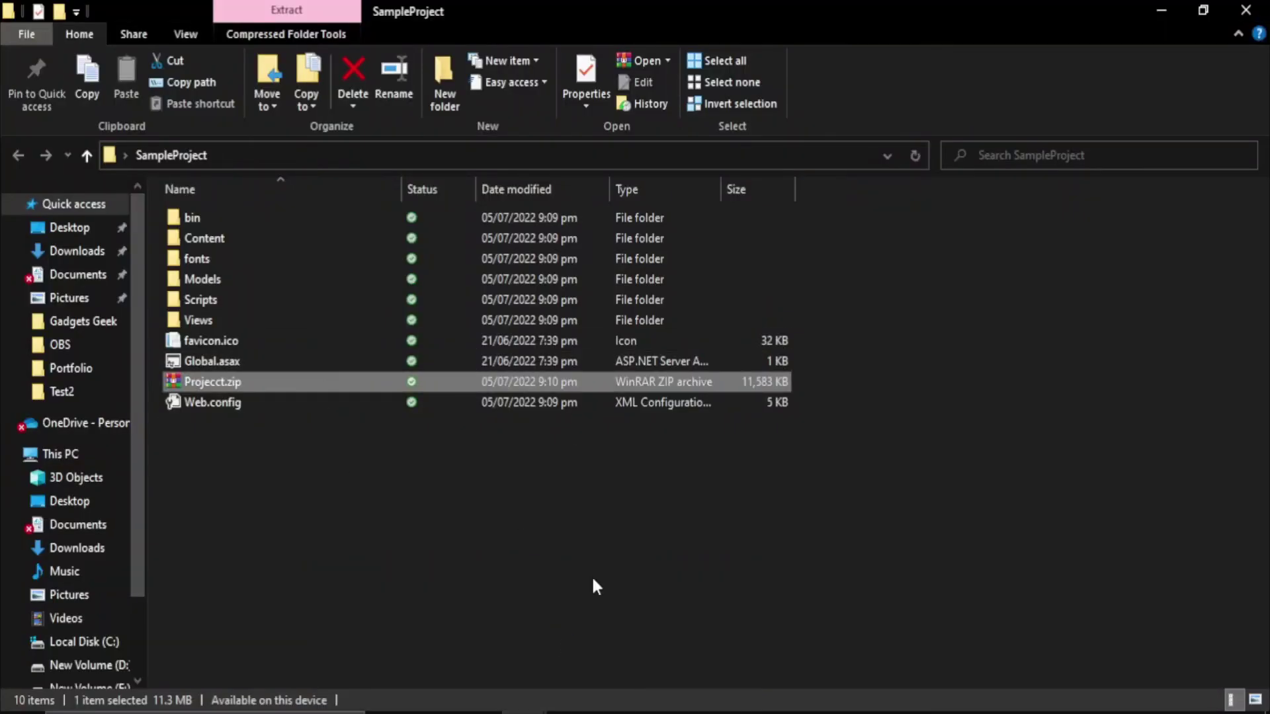
left_click(752, 712)
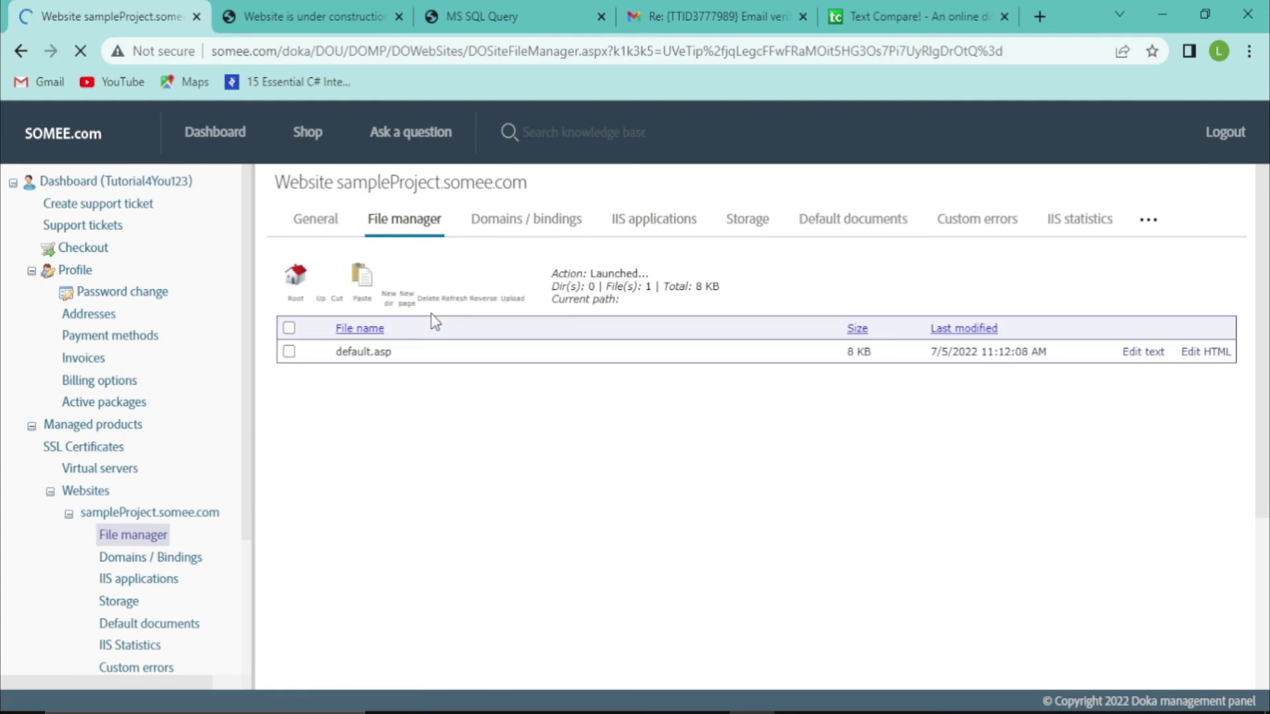
left_click(351, 17)
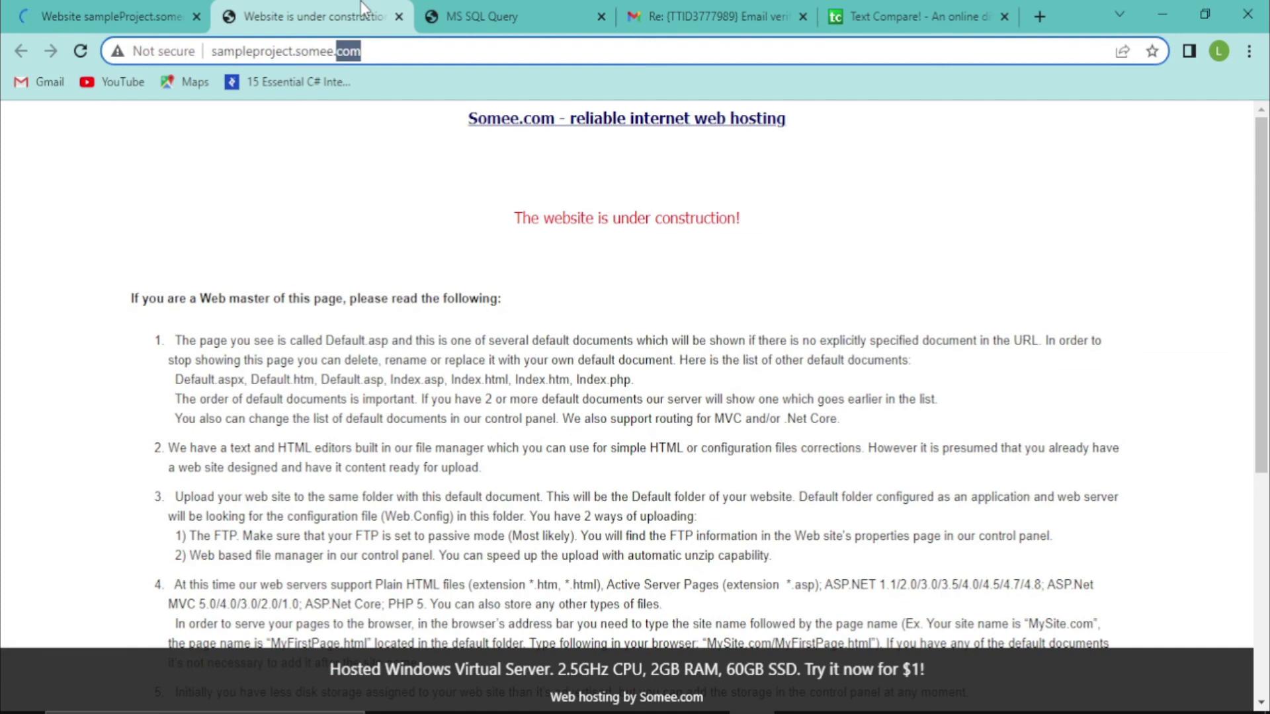
left_click(68, 14)
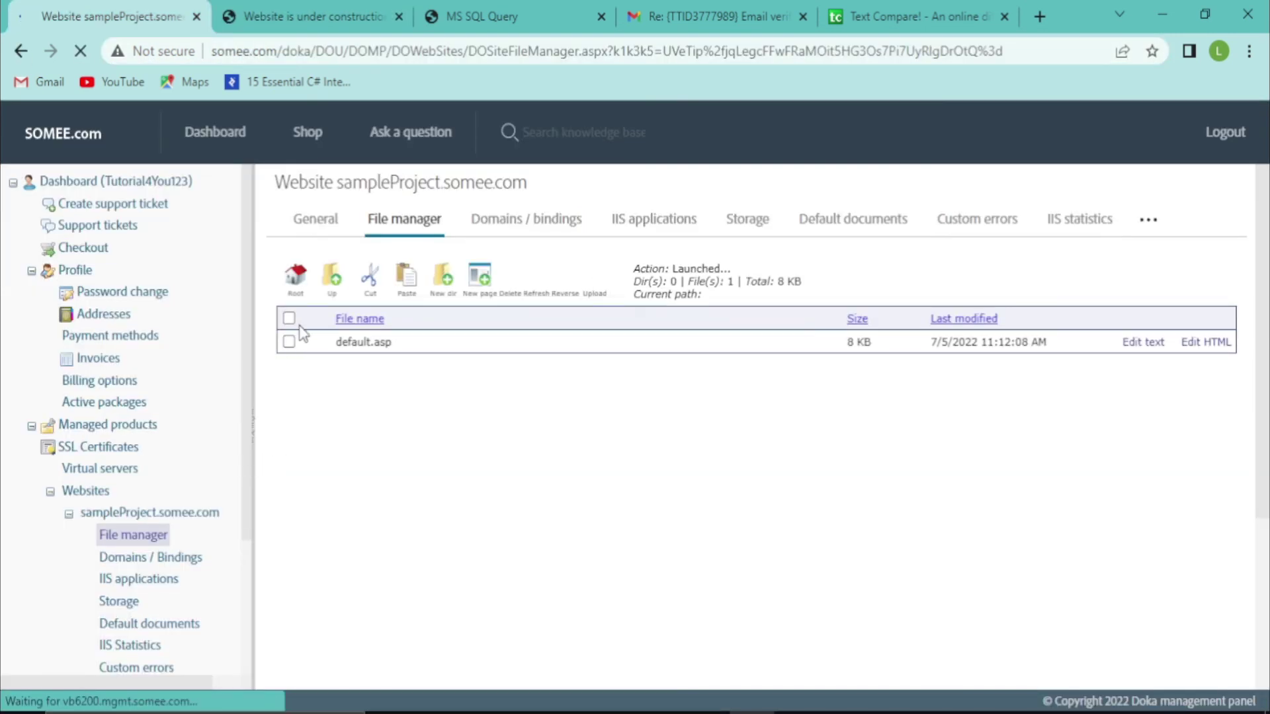
Delete default.asp from the site root, then reload the live site to see 403 Forbidden
left_click(288, 341)
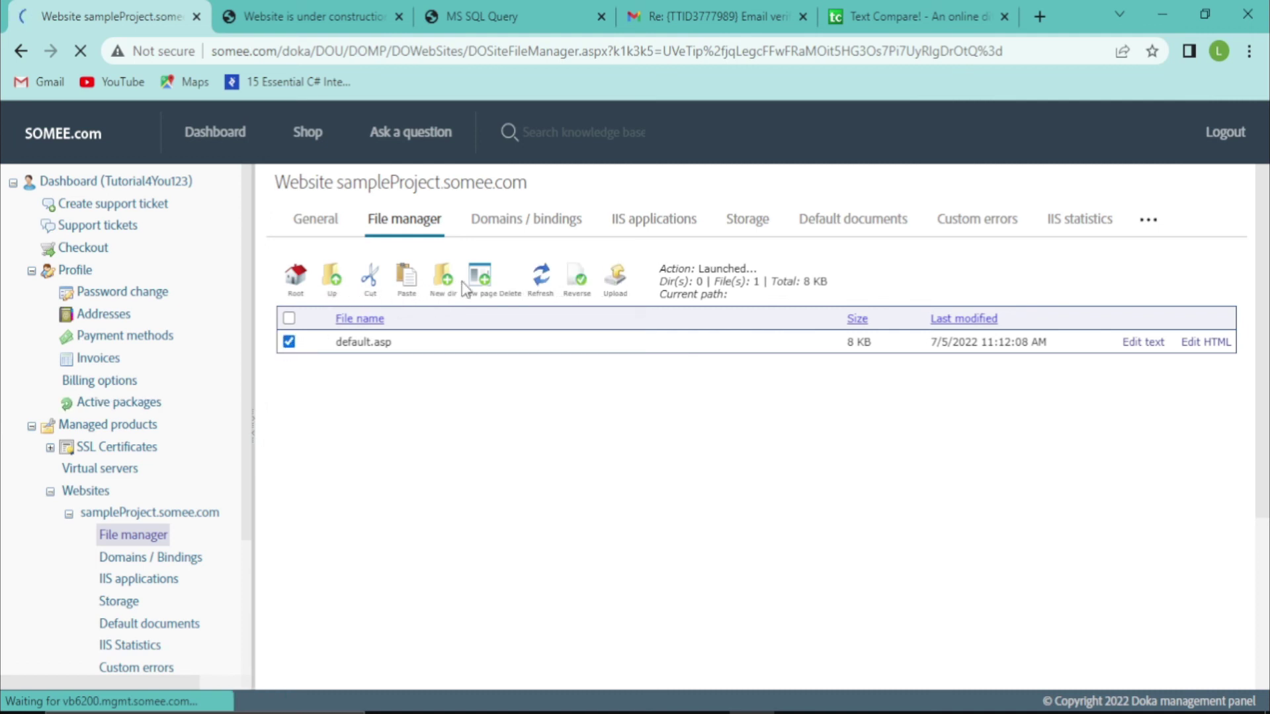
left_click(515, 281)
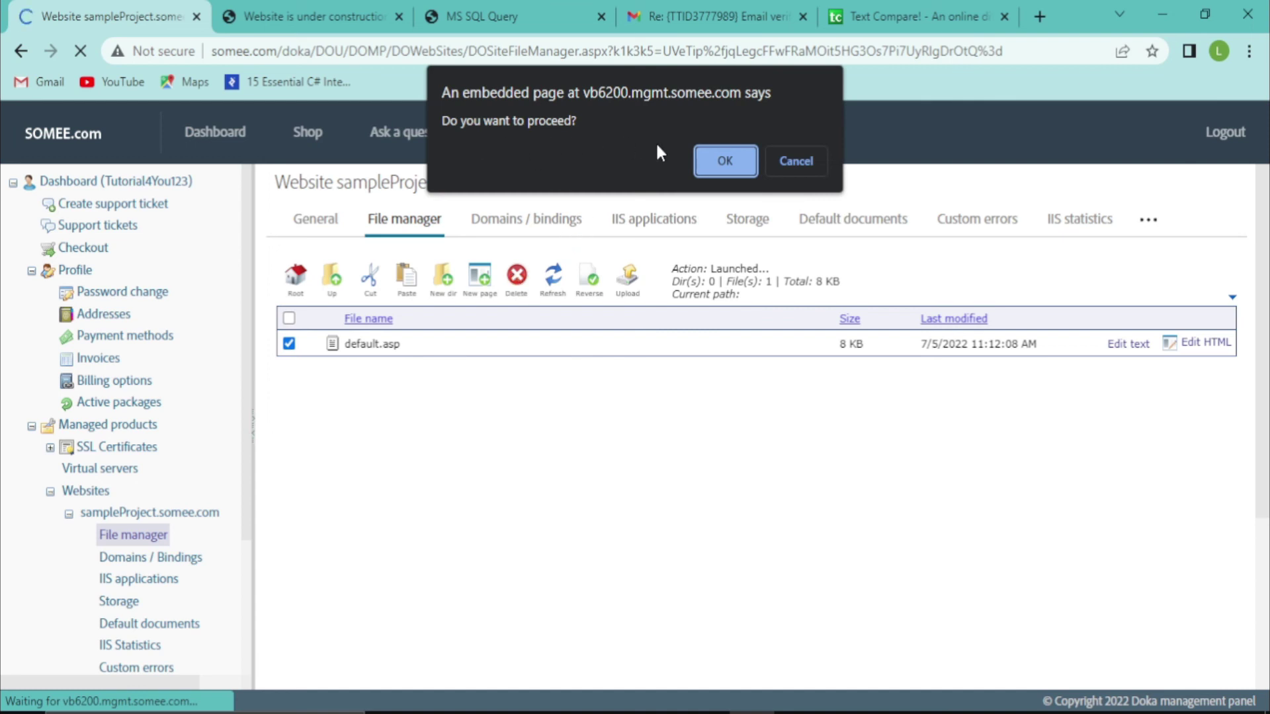
left_click(710, 164)
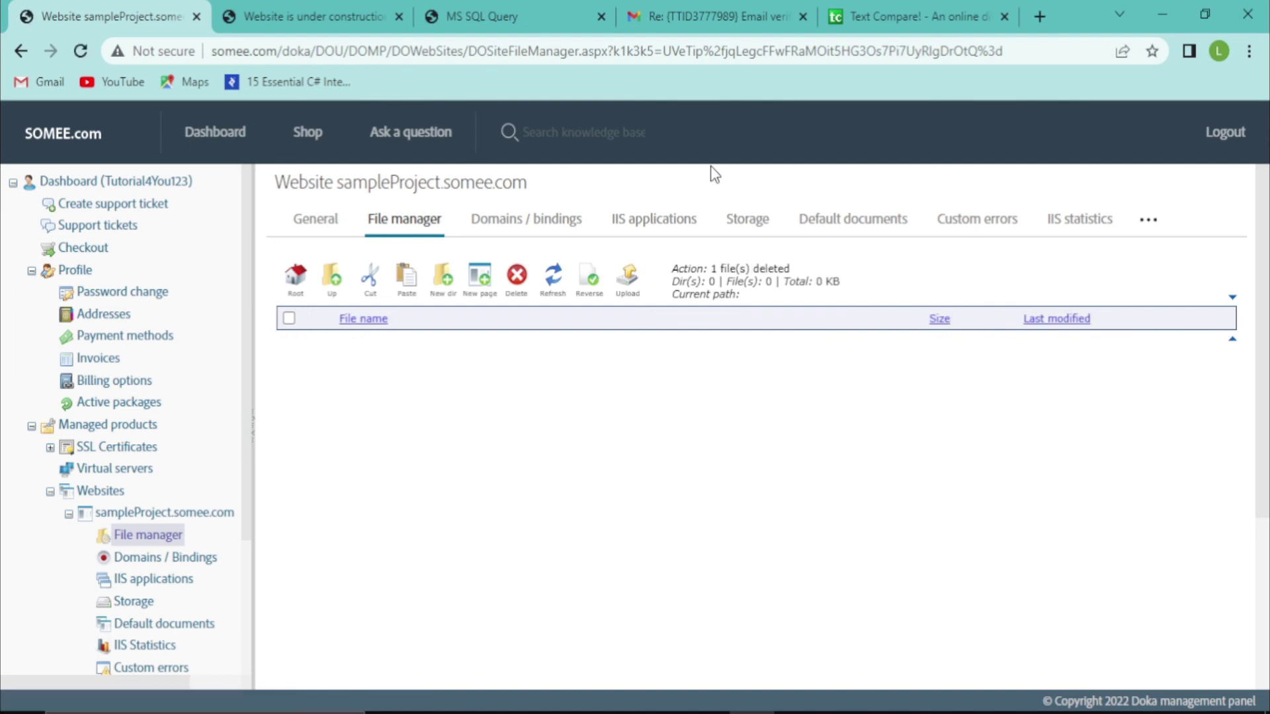
left_click(347, 2)
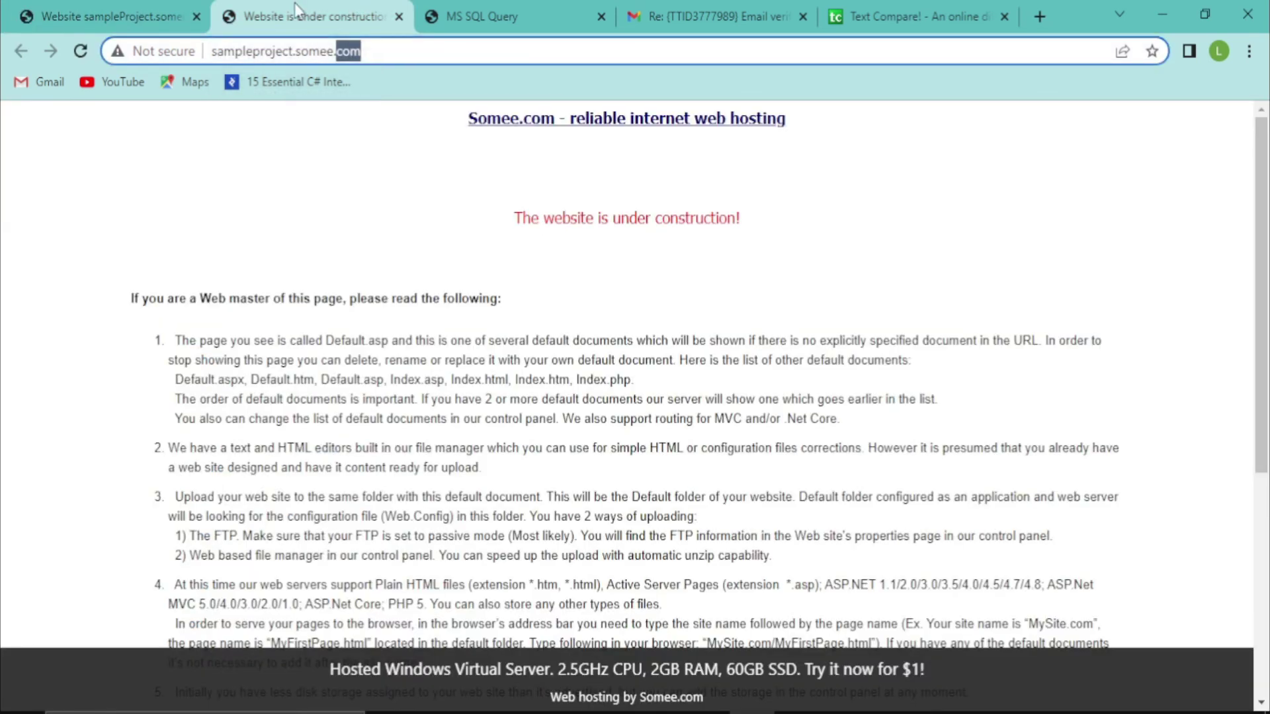
left_click(78, 48)
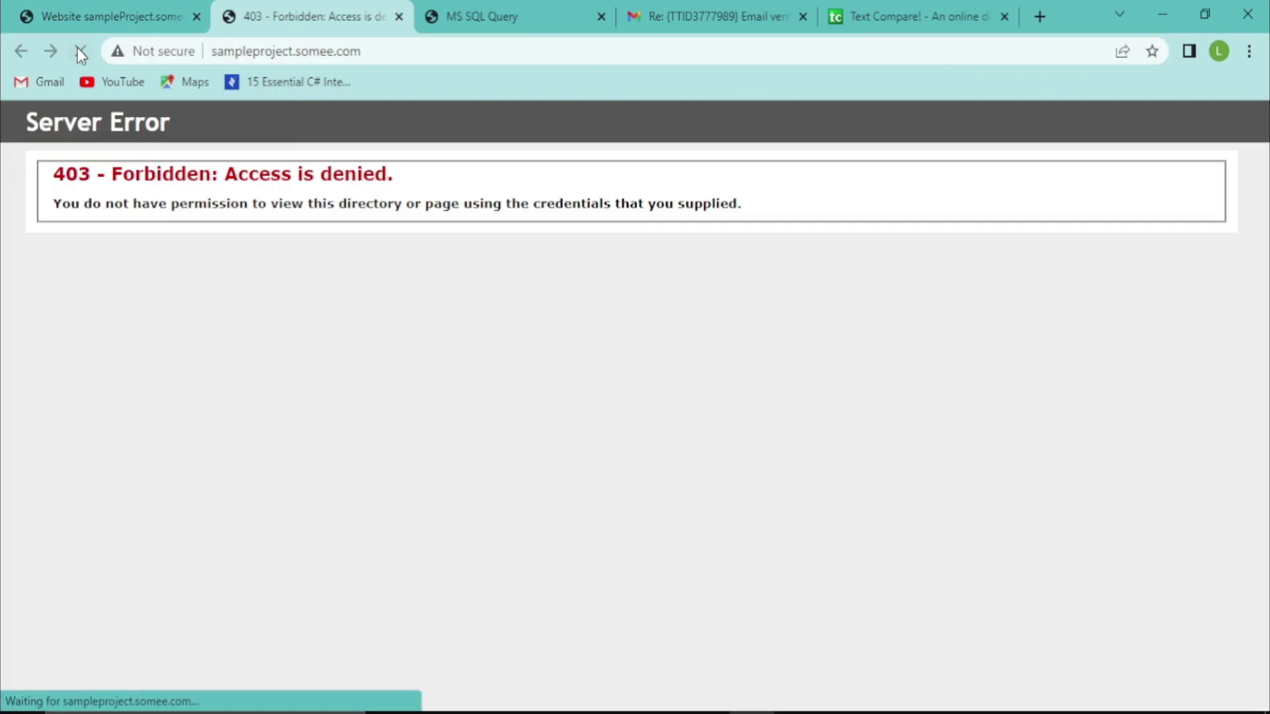
left_click(93, 2)
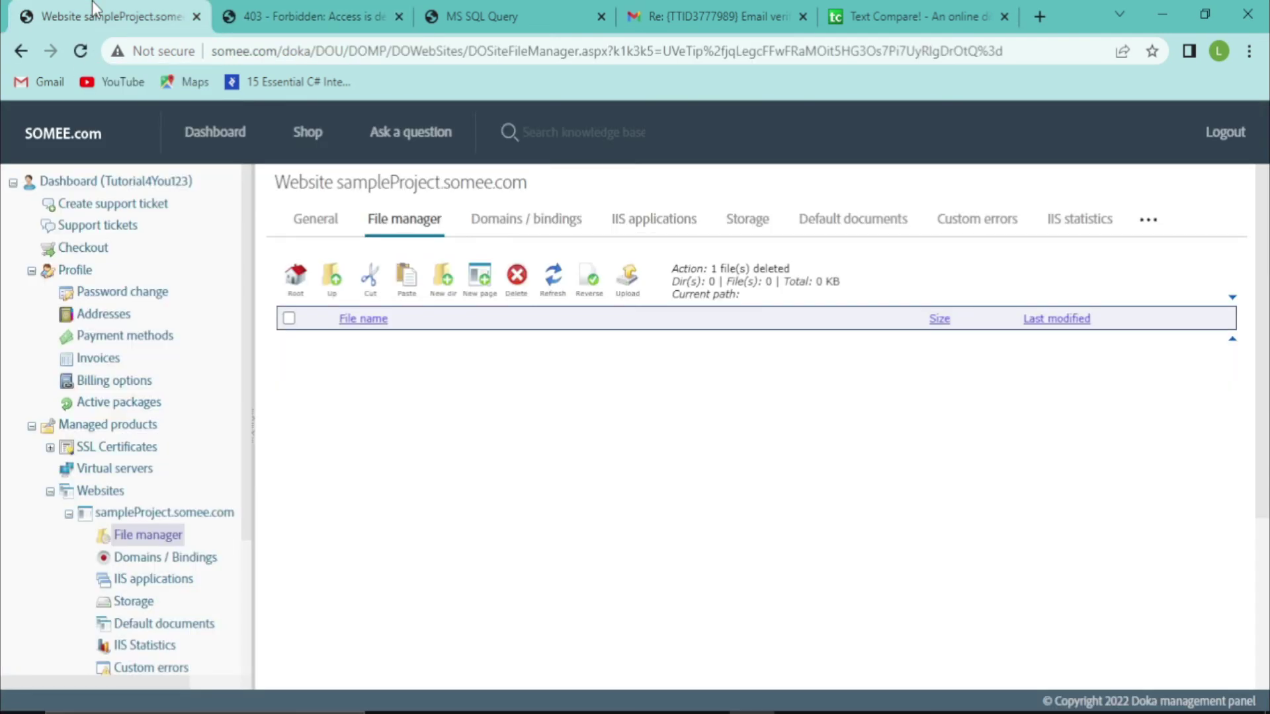
Upload Desktop\SampleProject\Projecct.zip to the site root and unzip it
left_click(627, 281)
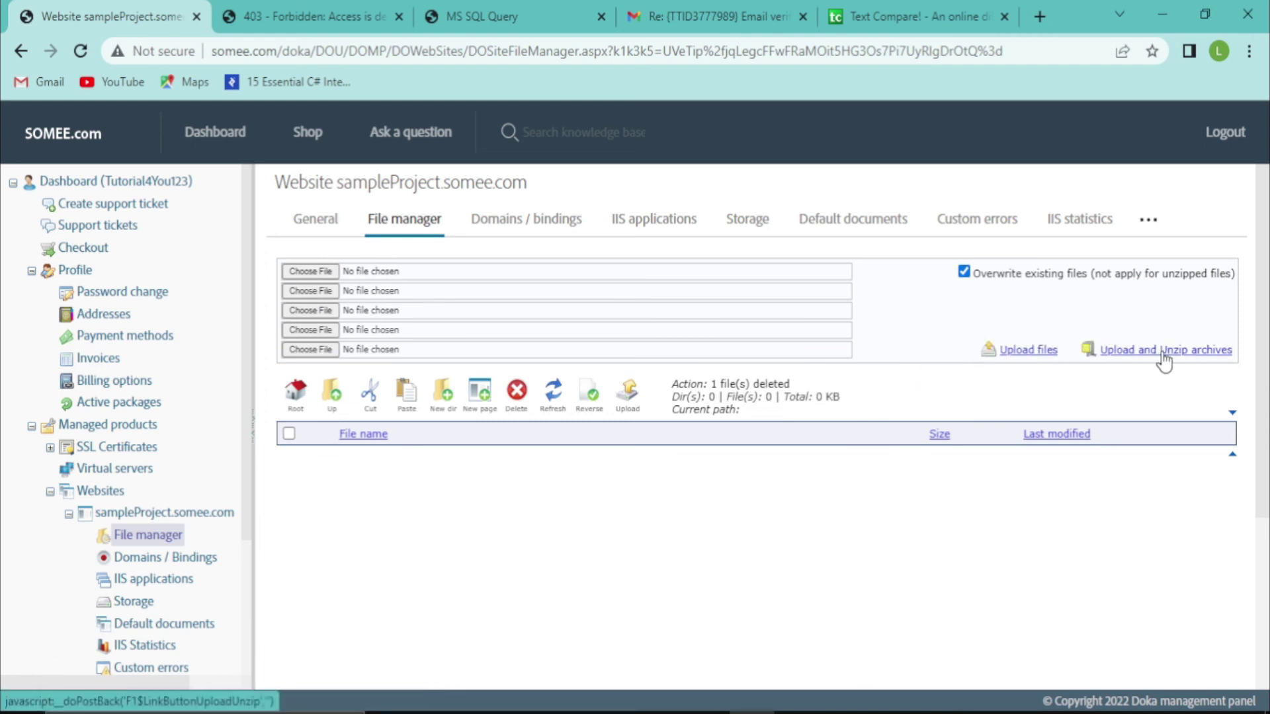
left_click(306, 274)
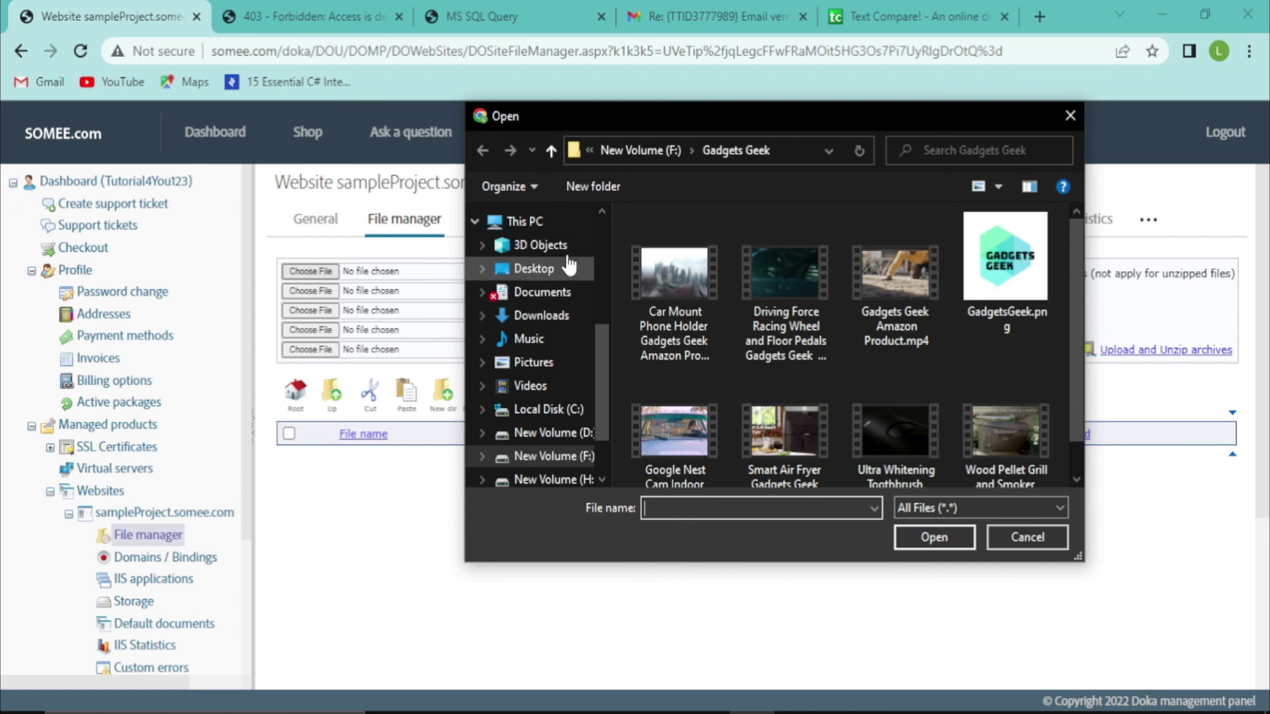
left_click(535, 269)
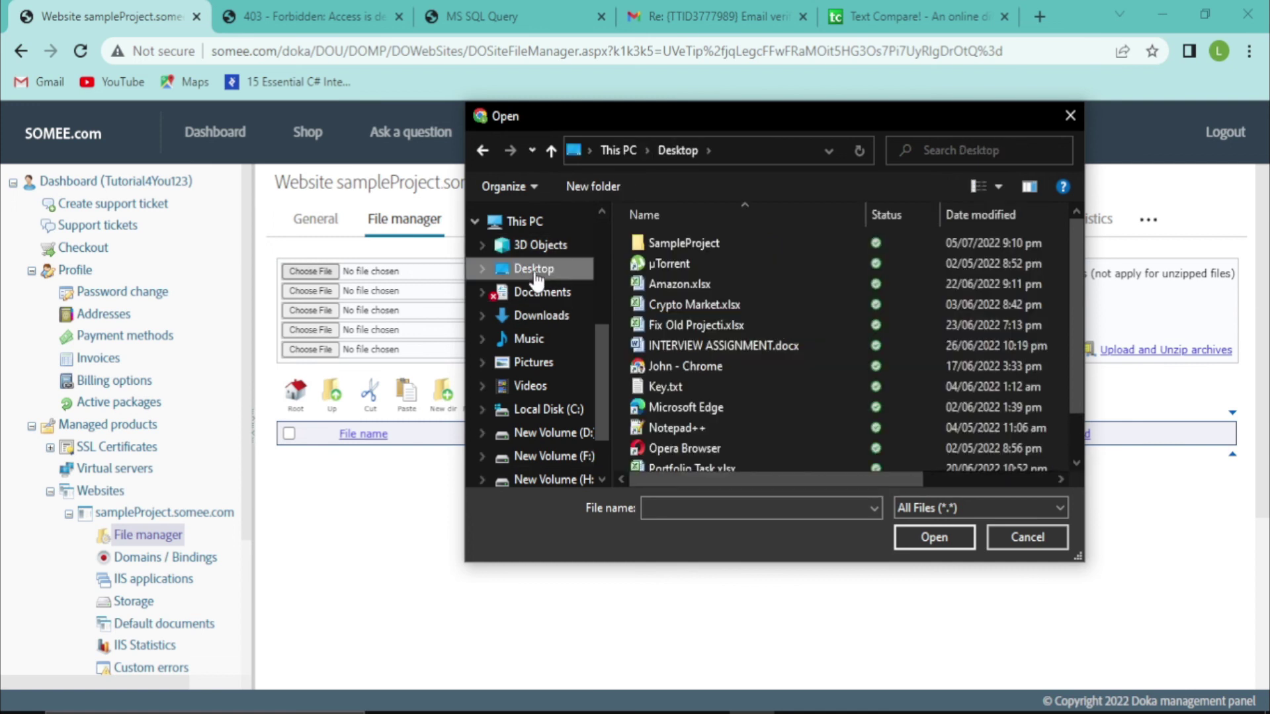
double_click(680, 242)
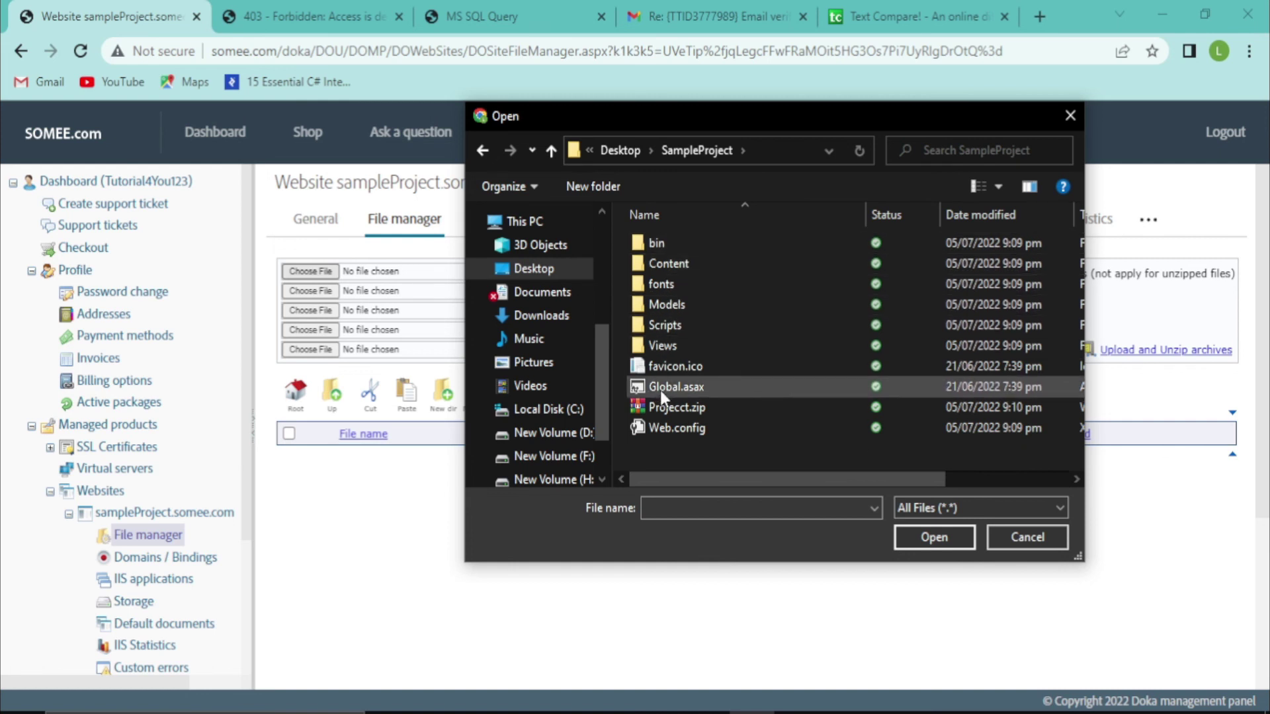
left_click(683, 409)
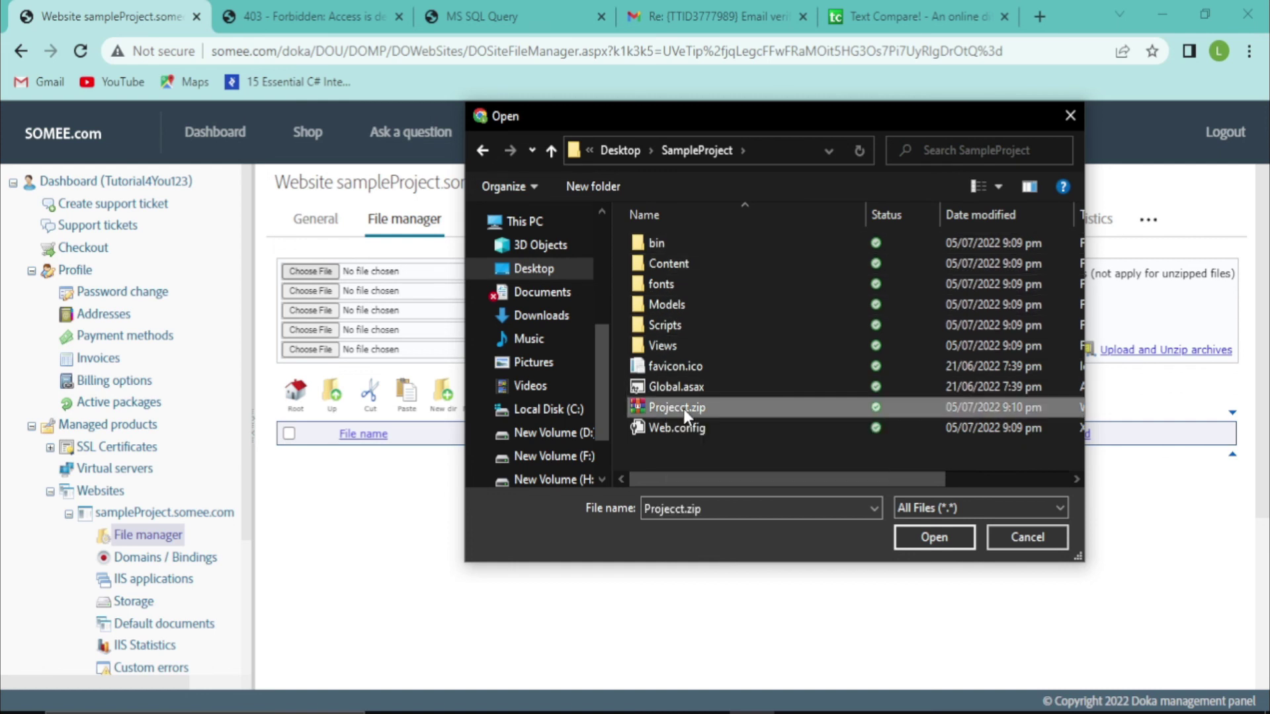
left_click(935, 536)
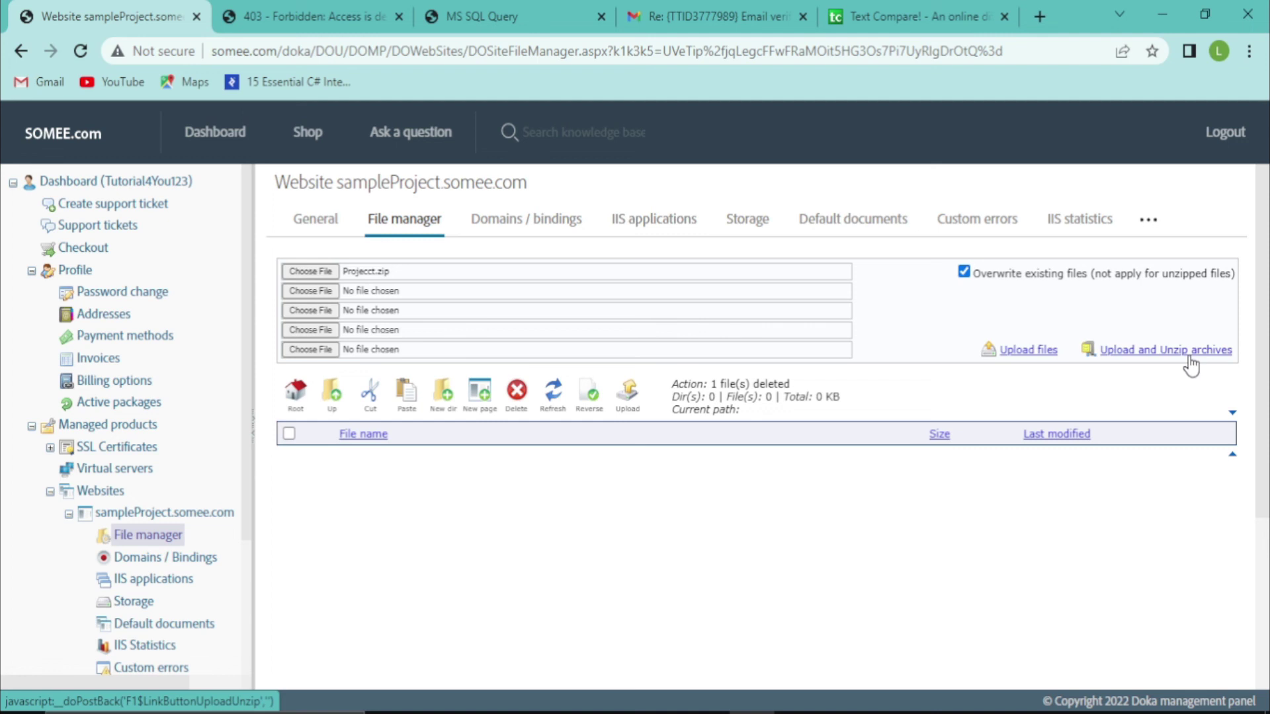
left_click(1190, 364)
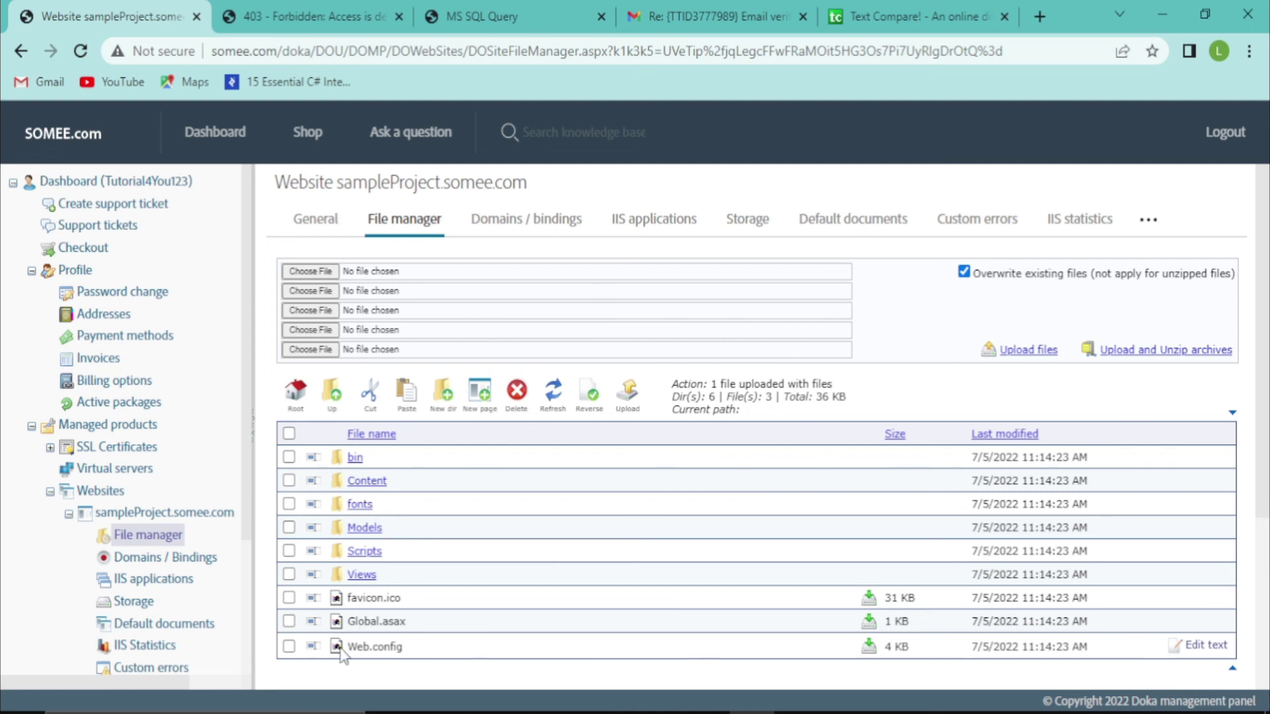
left_click_drag(1267, 259, 1268, 320)
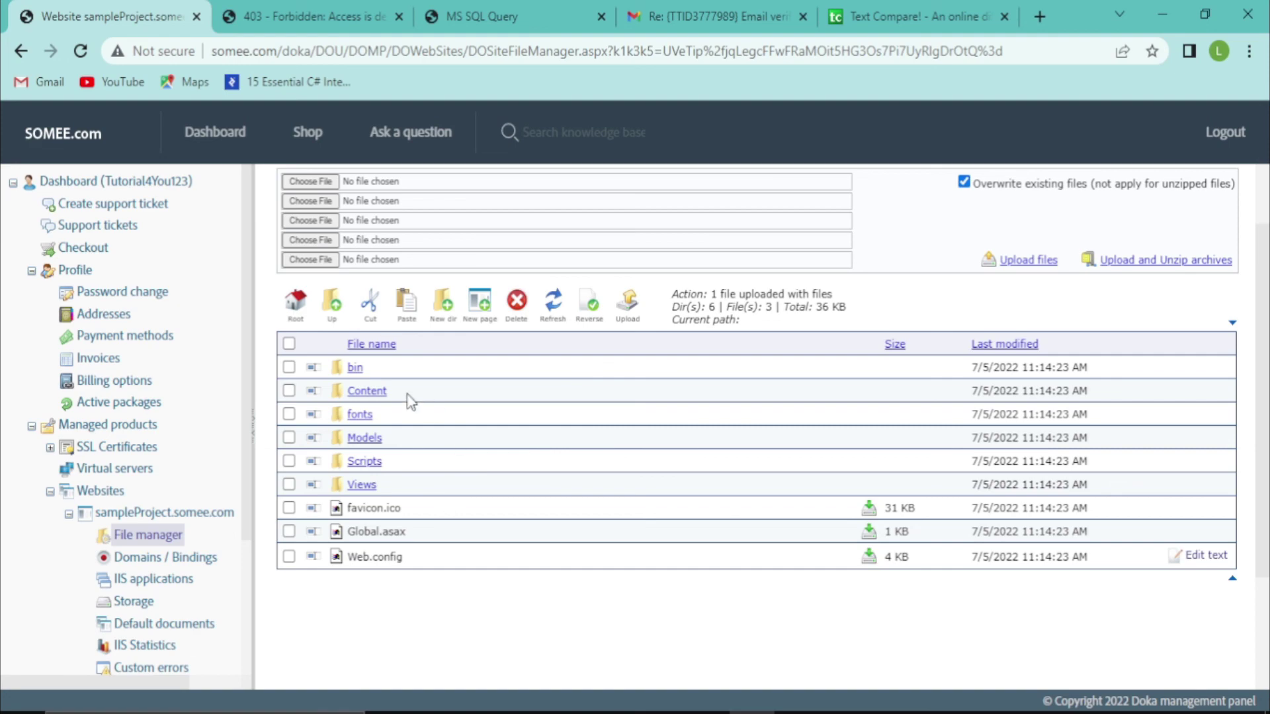
Reload sampleproject.somee.com to confirm it now shows the ASP.NET app's home page
key("alt+Tab")
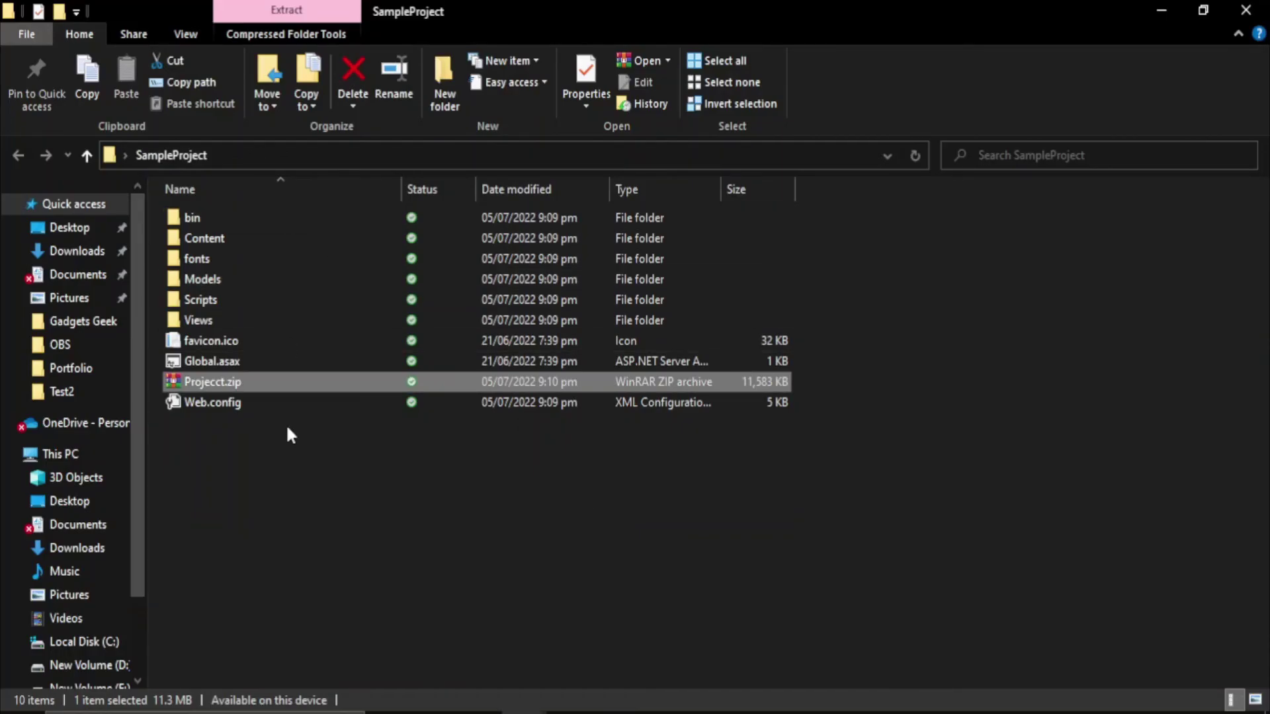
key("alt+Tab")
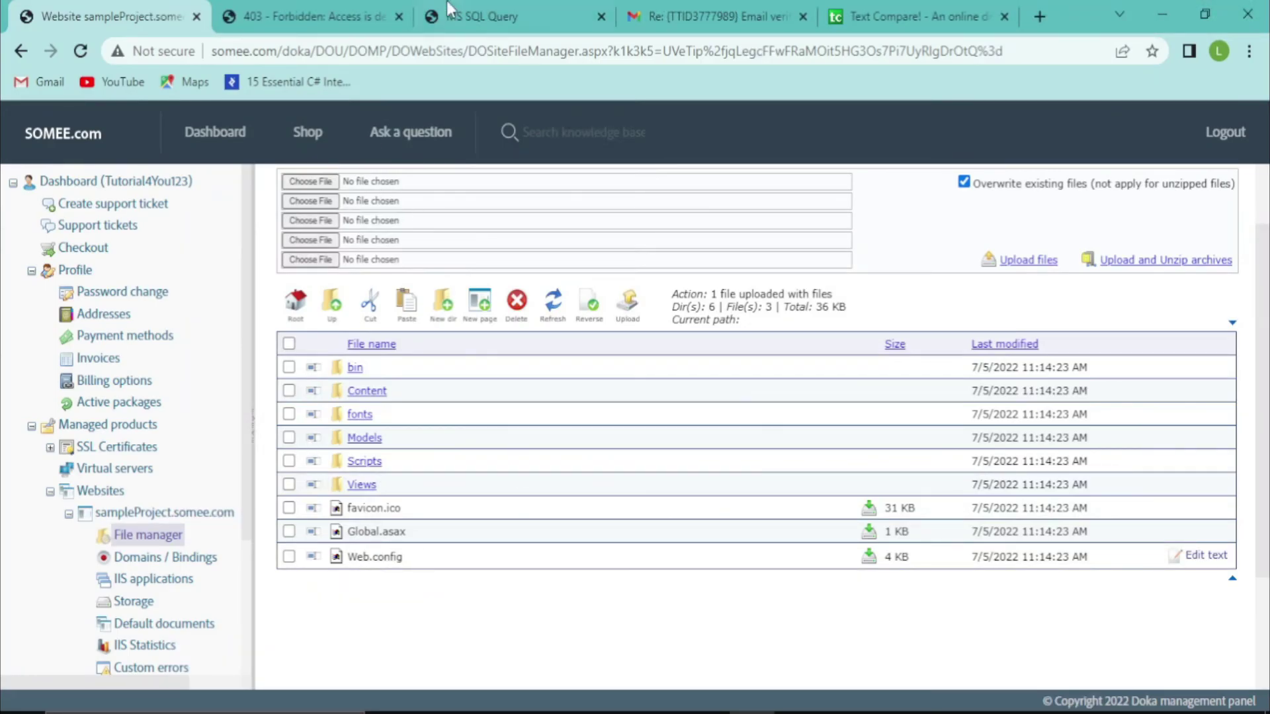
left_click(311, 8)
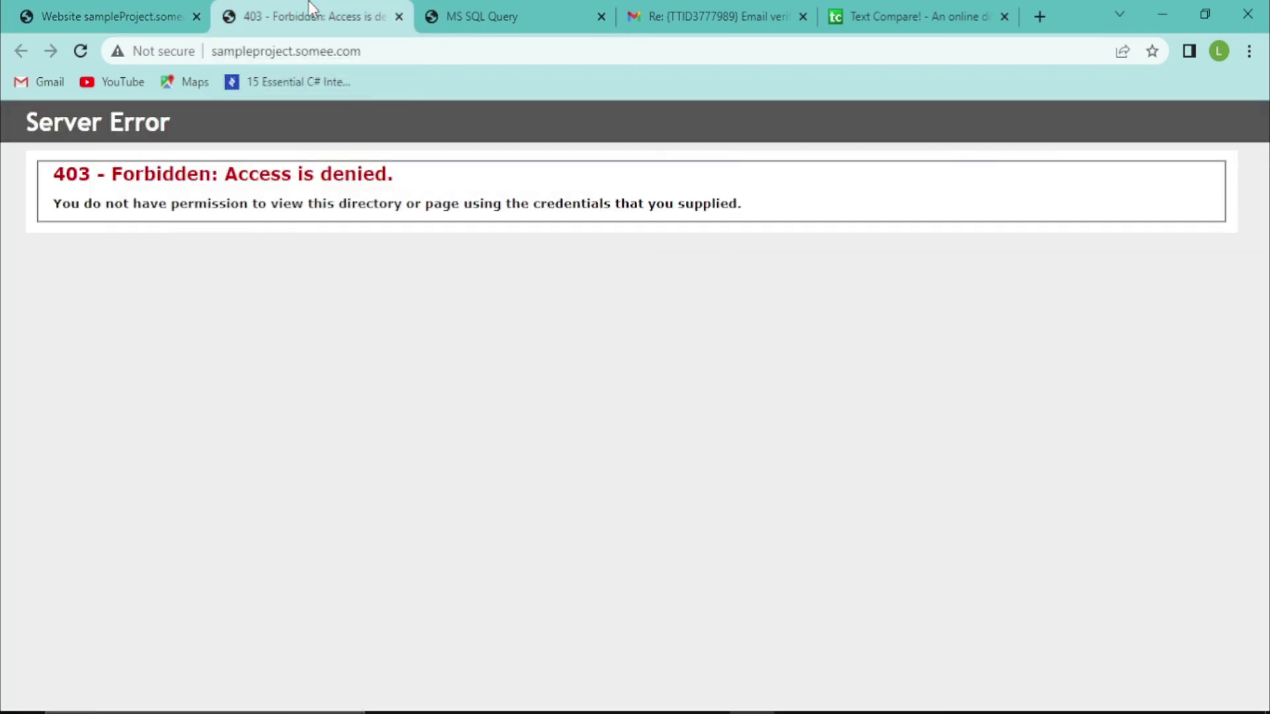
left_click(90, 56)
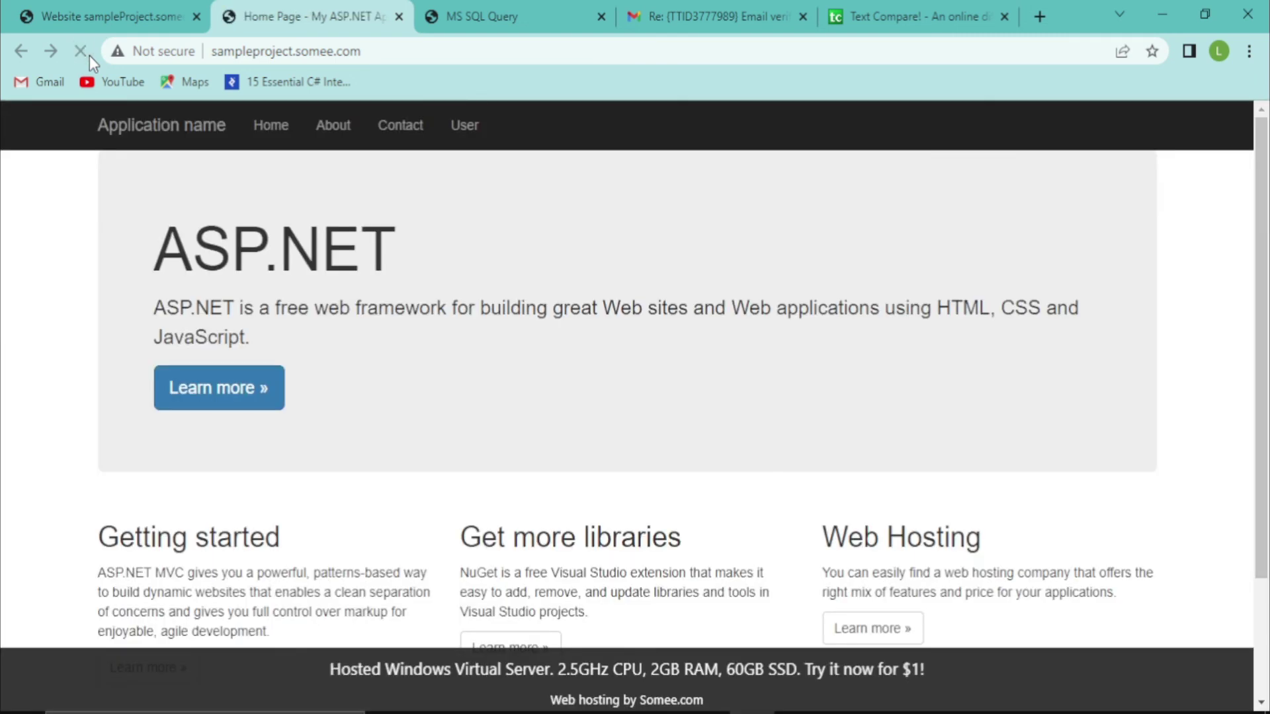
left_click(253, 53)
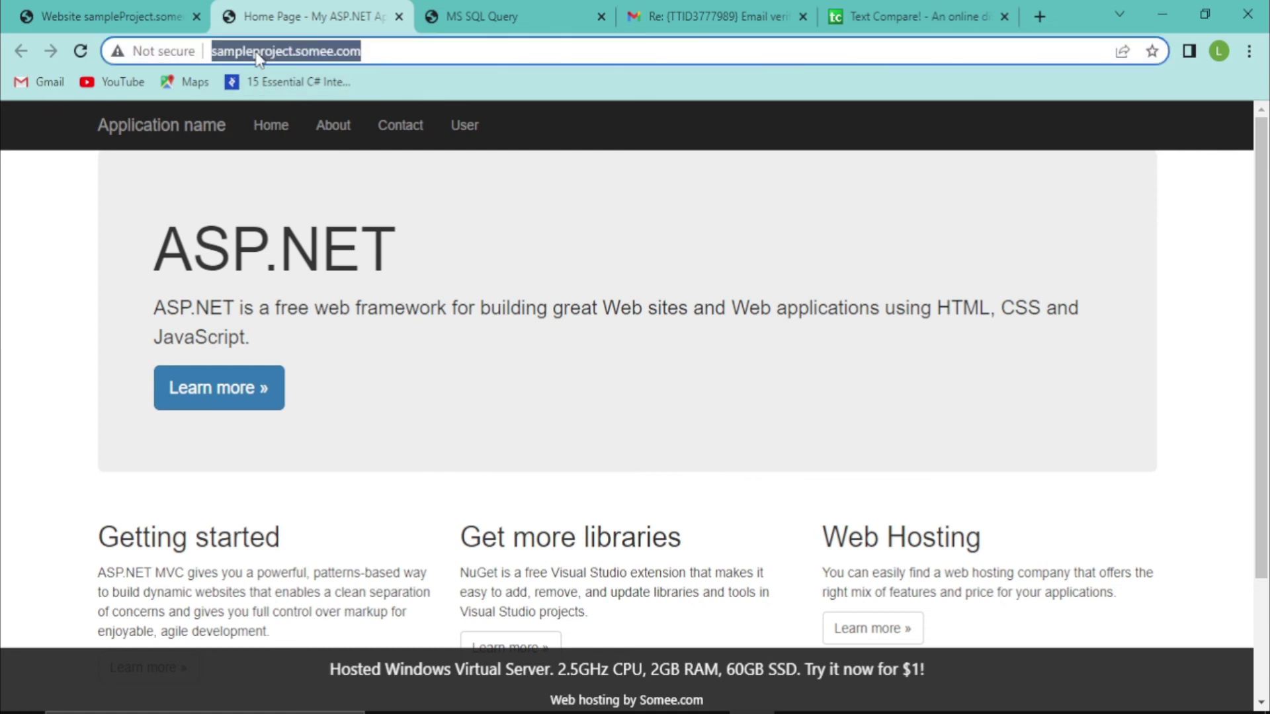
Create a test user with NAME Tutorial4You, a username, a password and CREATEDBYID 1
left_click(473, 138)
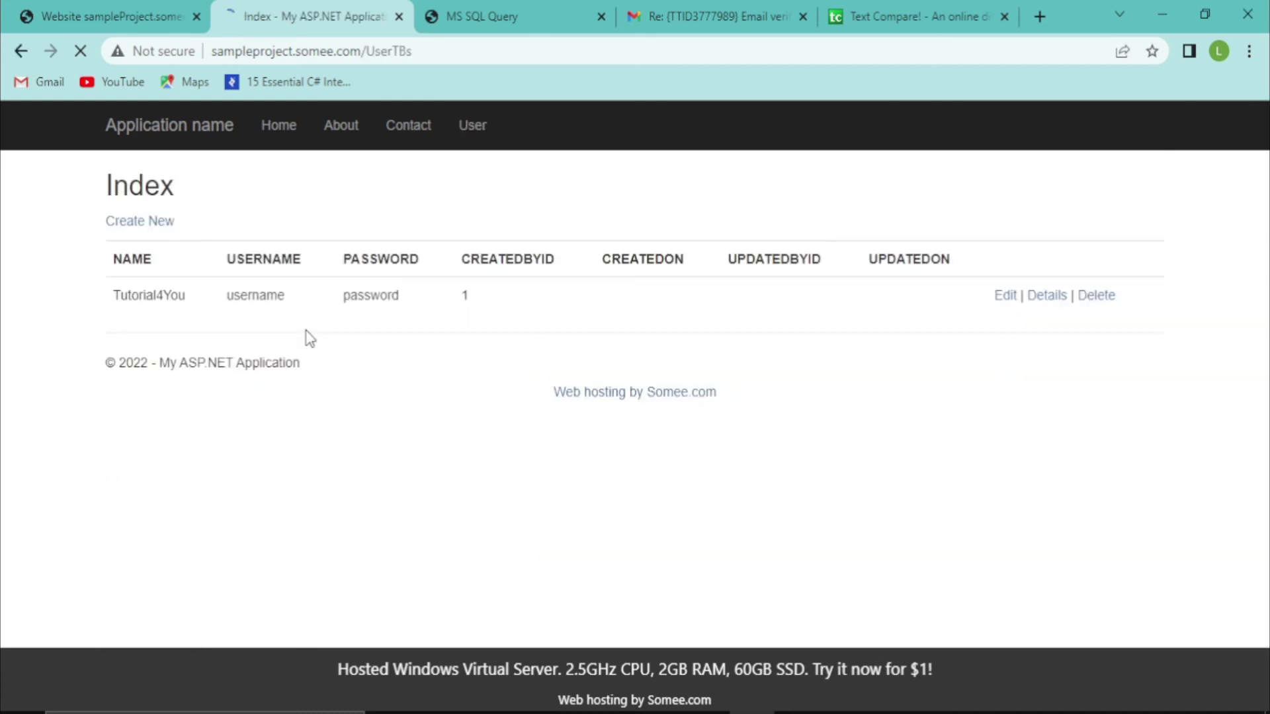
left_click(133, 228)
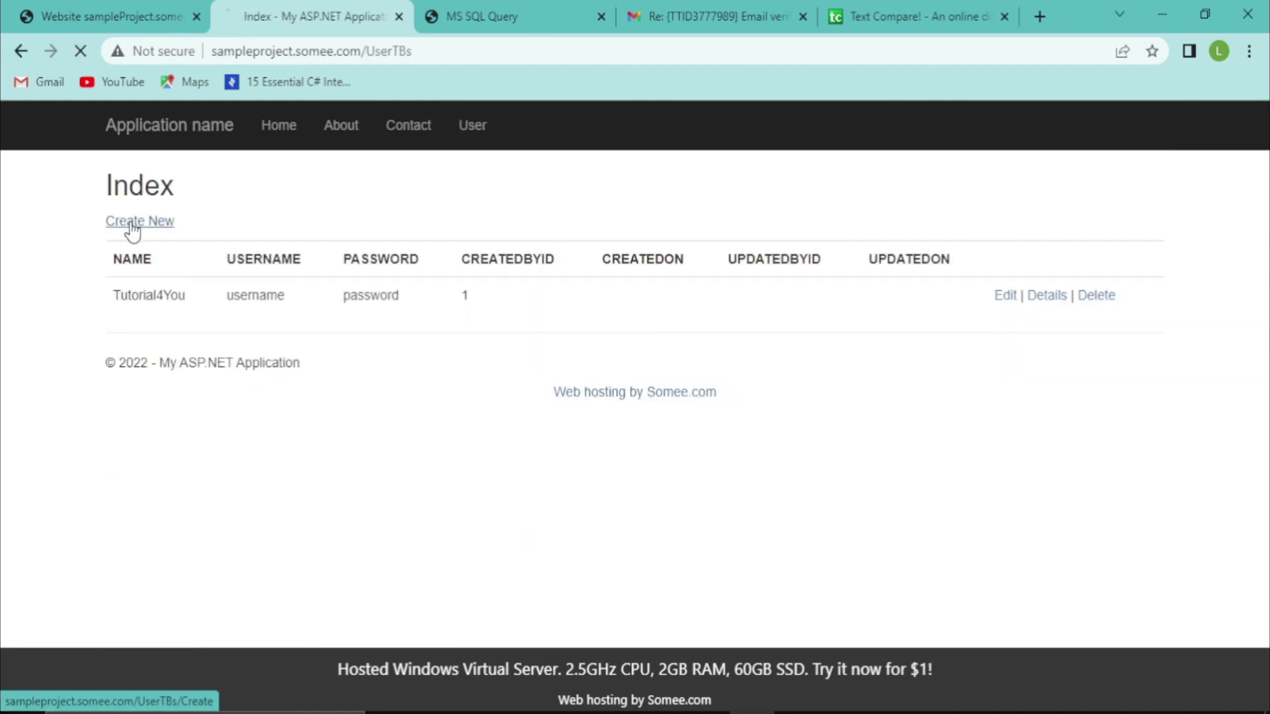
left_click(343, 277)
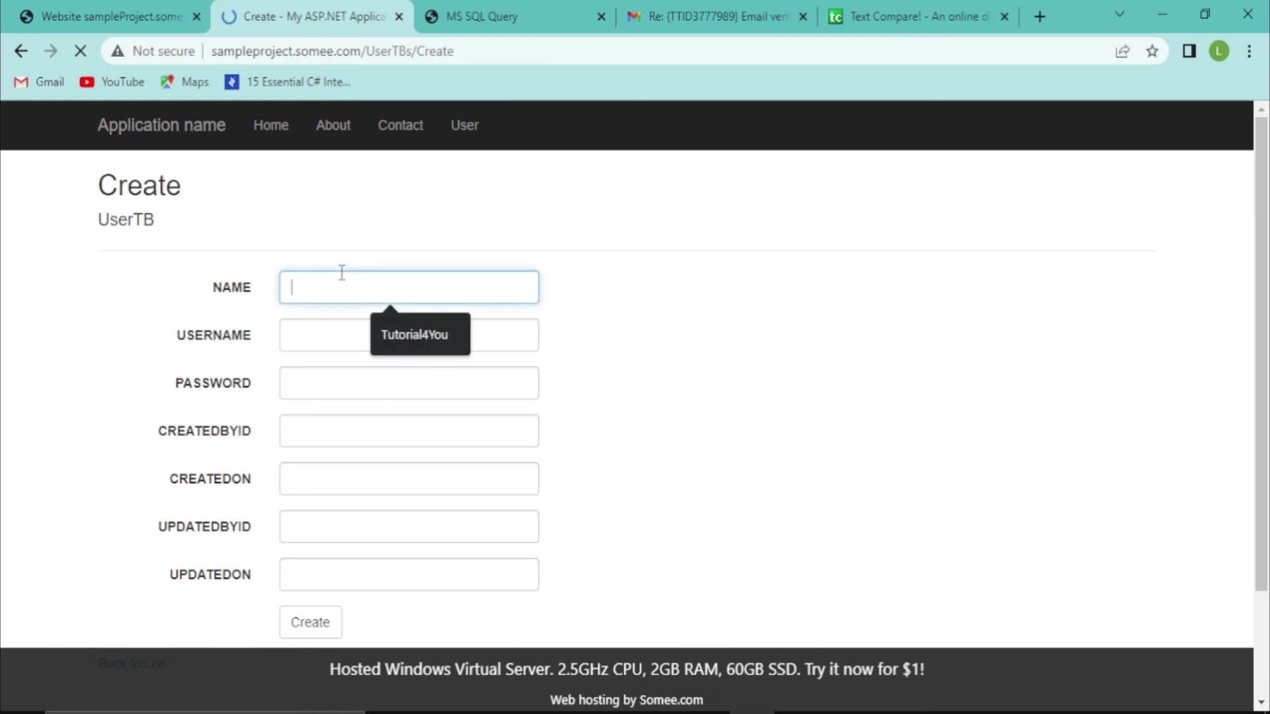
left_click(396, 334)
left_click(368, 334)
left_click(409, 387)
type("123")
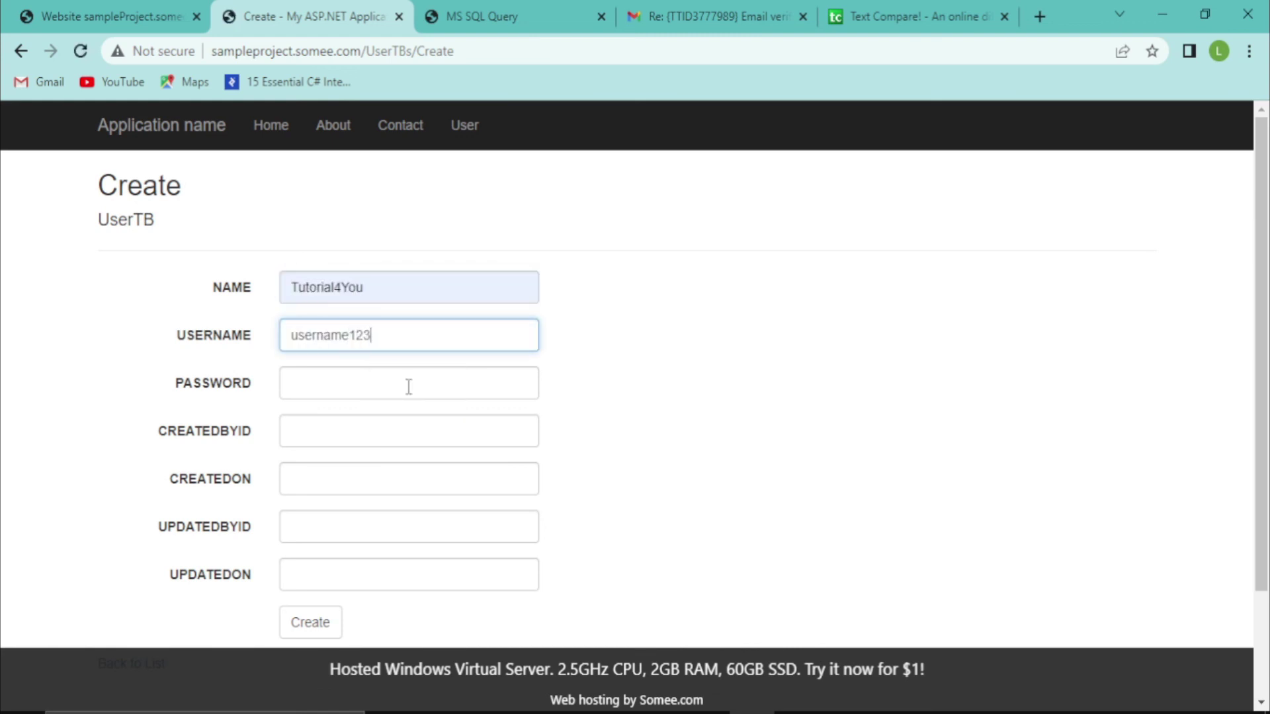
left_click(381, 385)
left_click(424, 425)
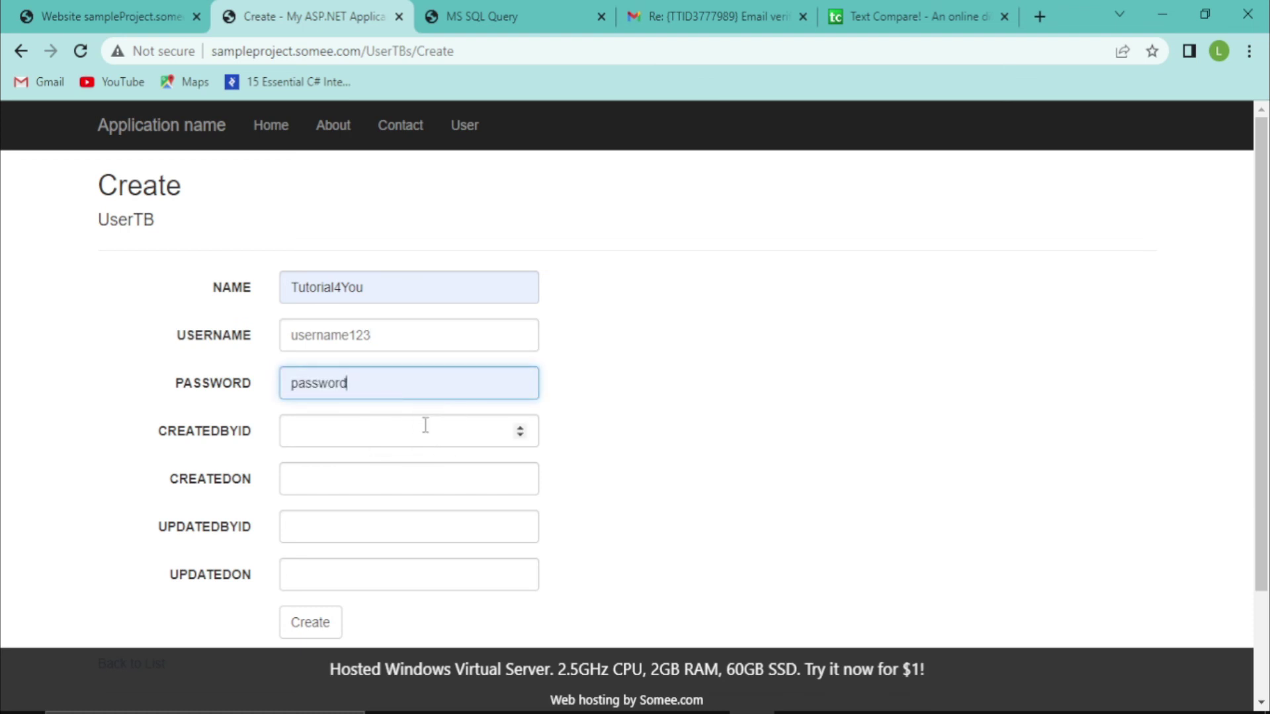
type("123")
left_click(425, 425)
type("1")
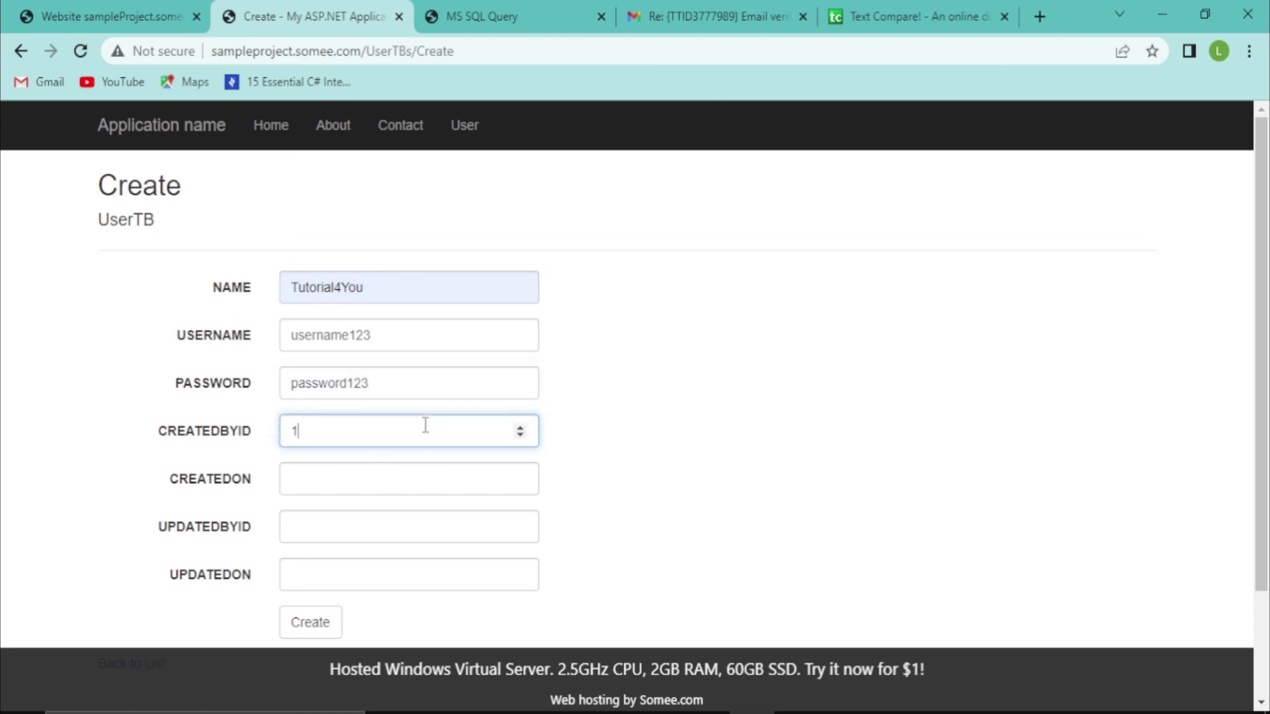
left_click(326, 625)
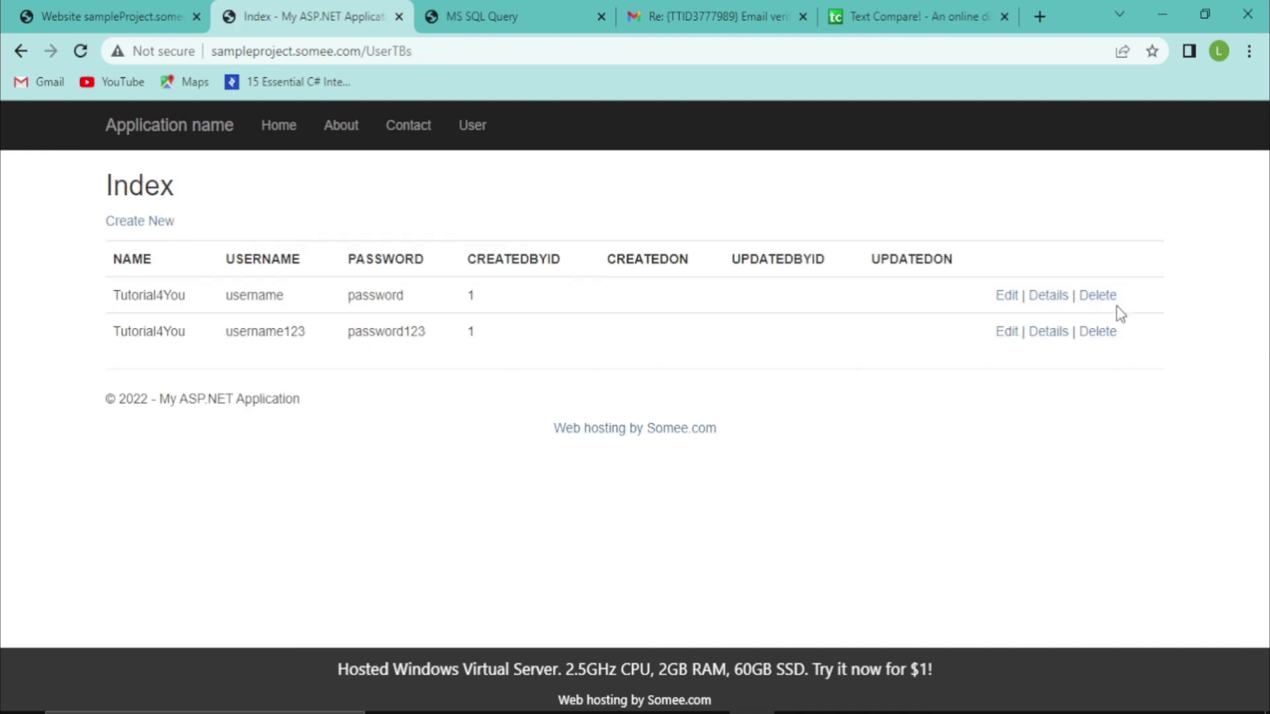
Delete the newly added test user, leaving only the original Tutorial4You record
left_click(1086, 337)
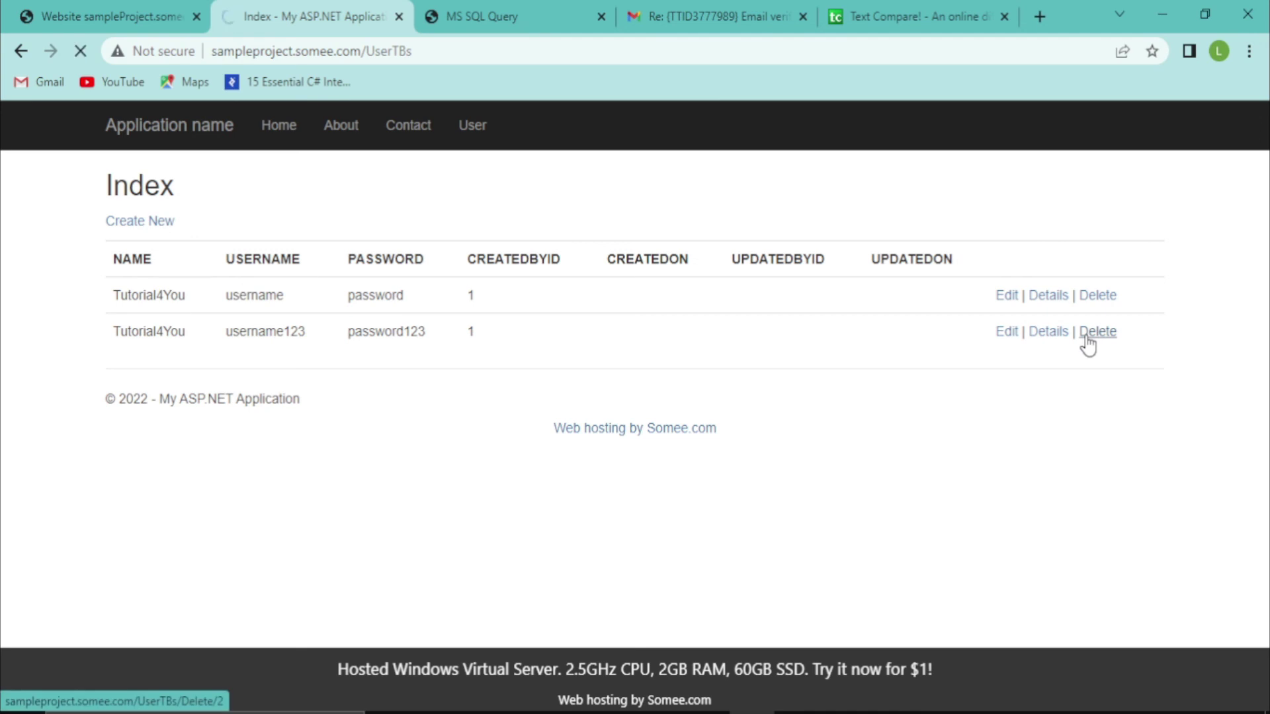
left_click(136, 491)
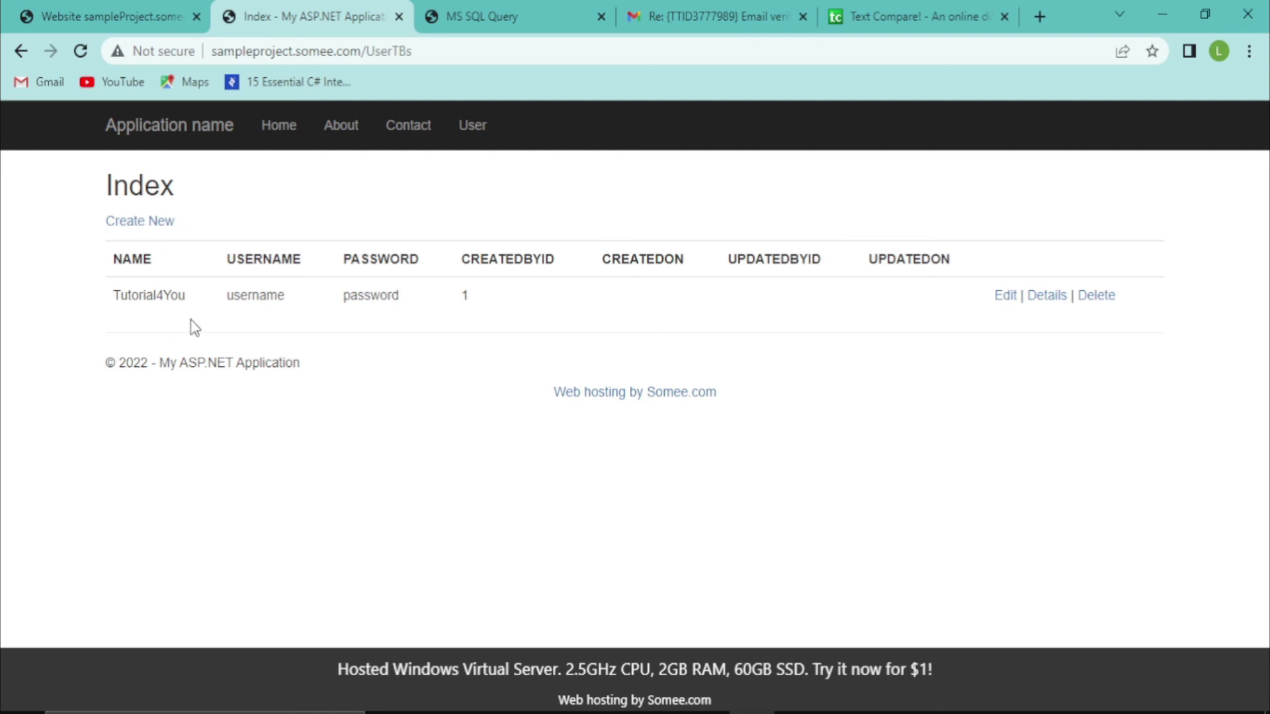
left_click_drag(380, 51, 296, 51)
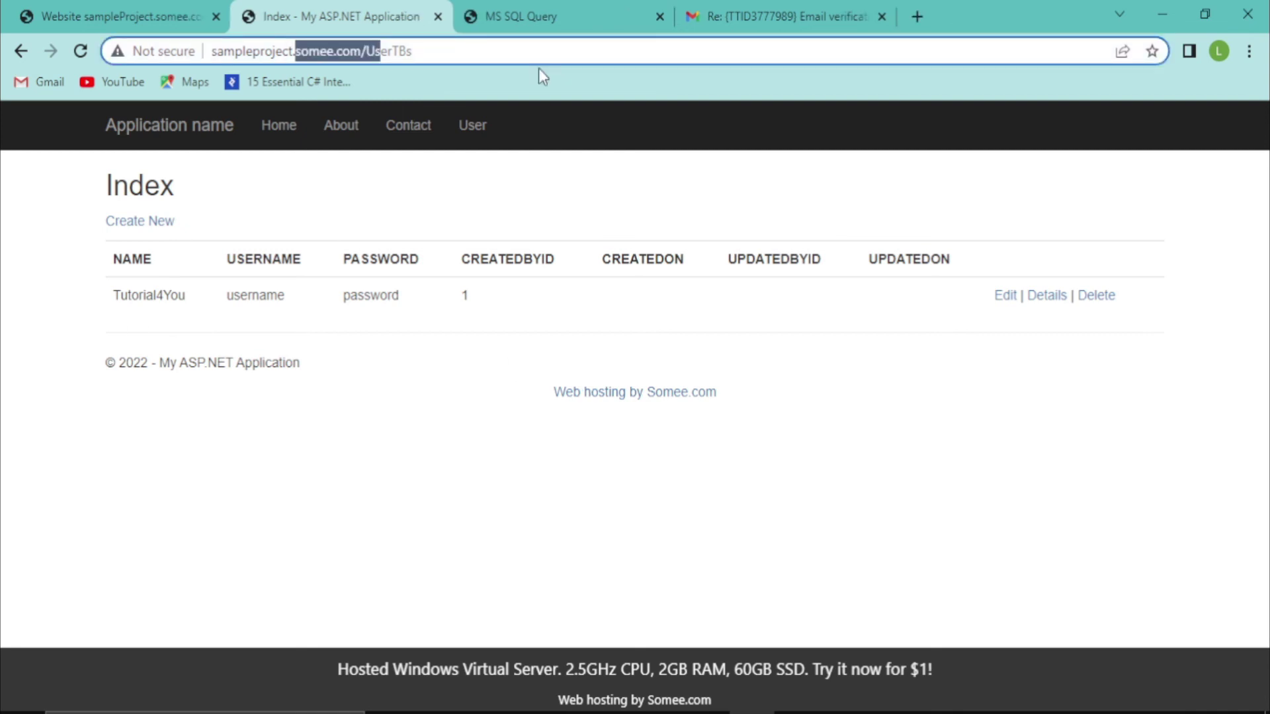